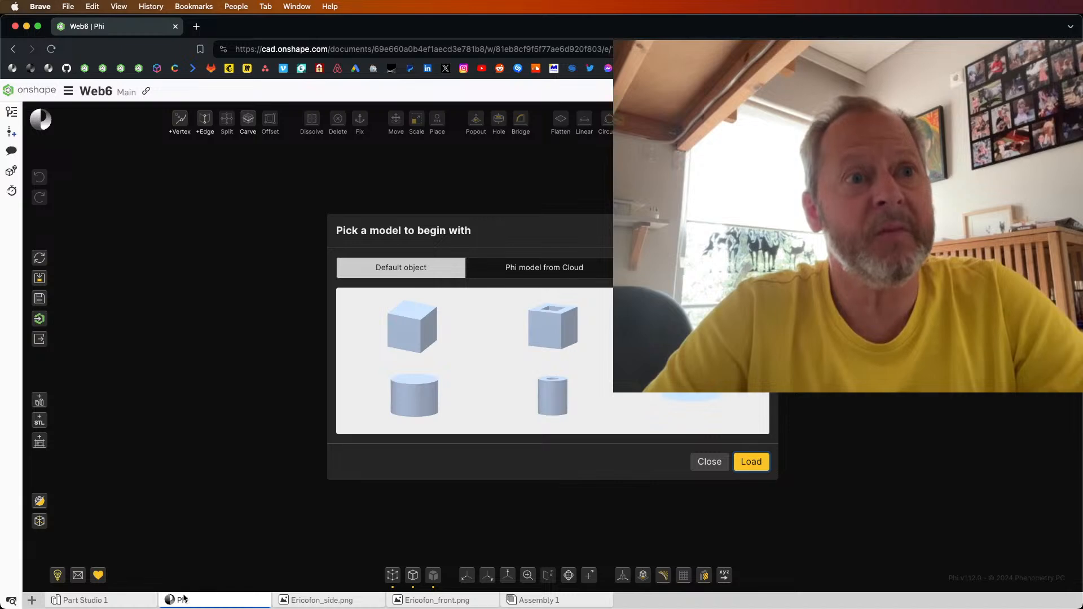
# Step: Look up the Phi app in the Design & Documentation category of the Onshape App Store
pyautogui.moveTo(210, 605)
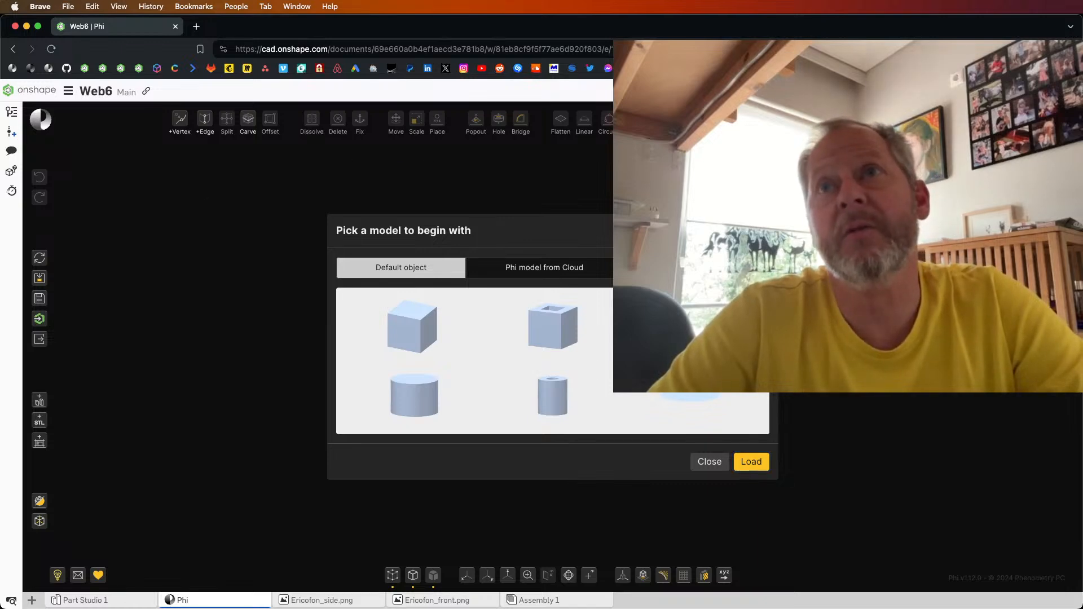
pyautogui.click(846, 91)
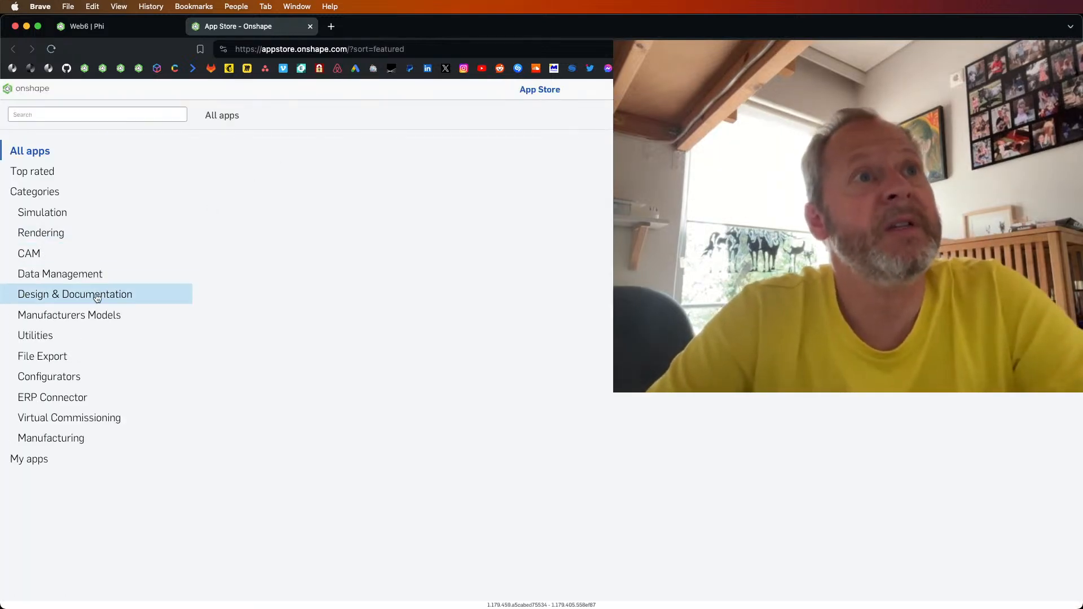
pyautogui.click(97, 296)
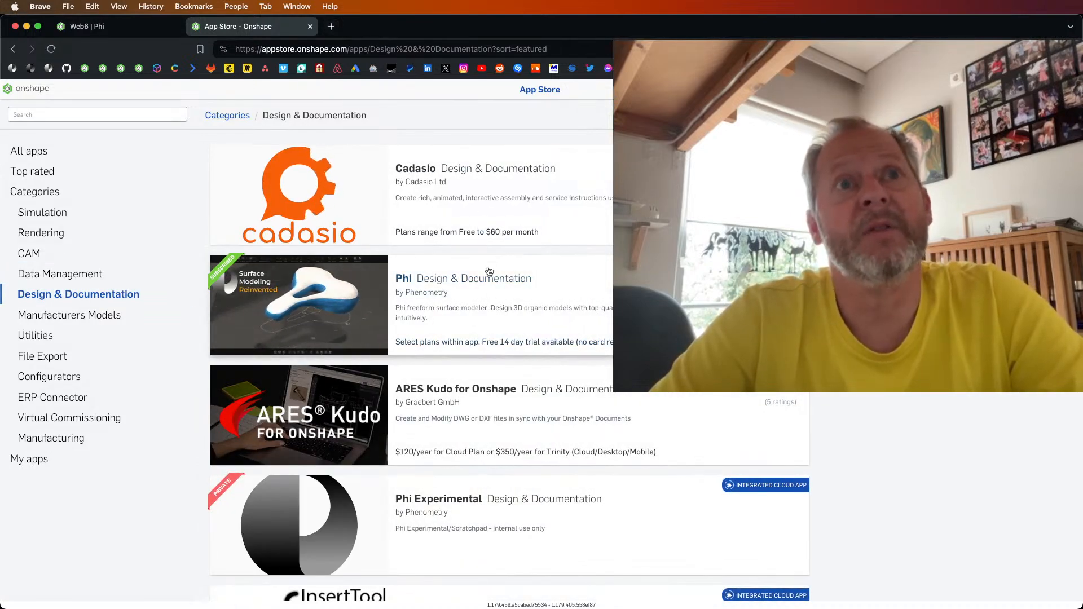
pyautogui.click(310, 26)
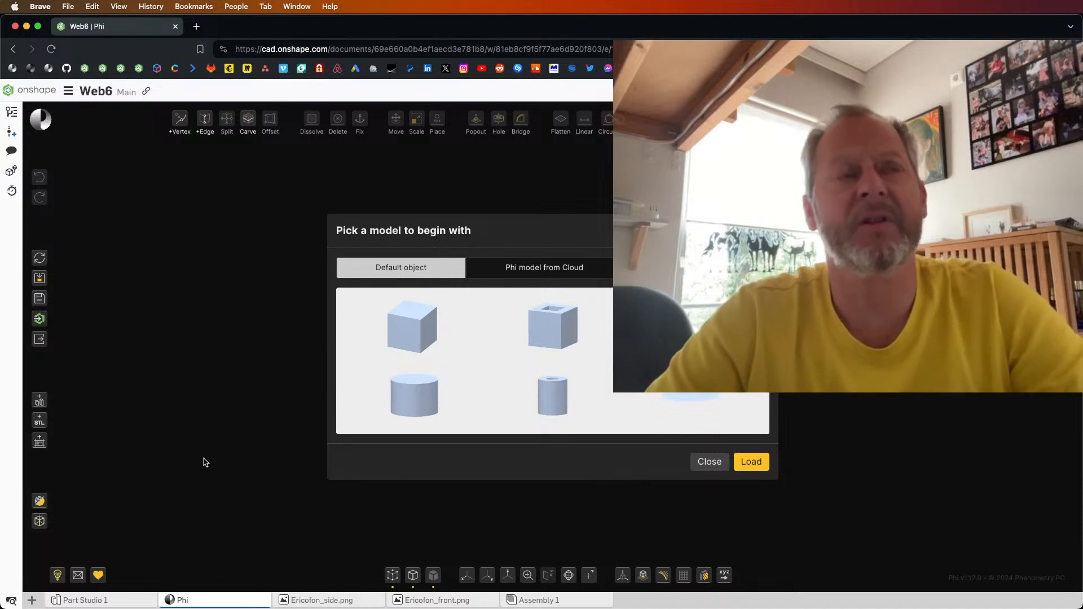
# Step: Show where applications can be added to the document as a new tab
pyautogui.click(31, 601)
pyautogui.moveTo(68, 419)
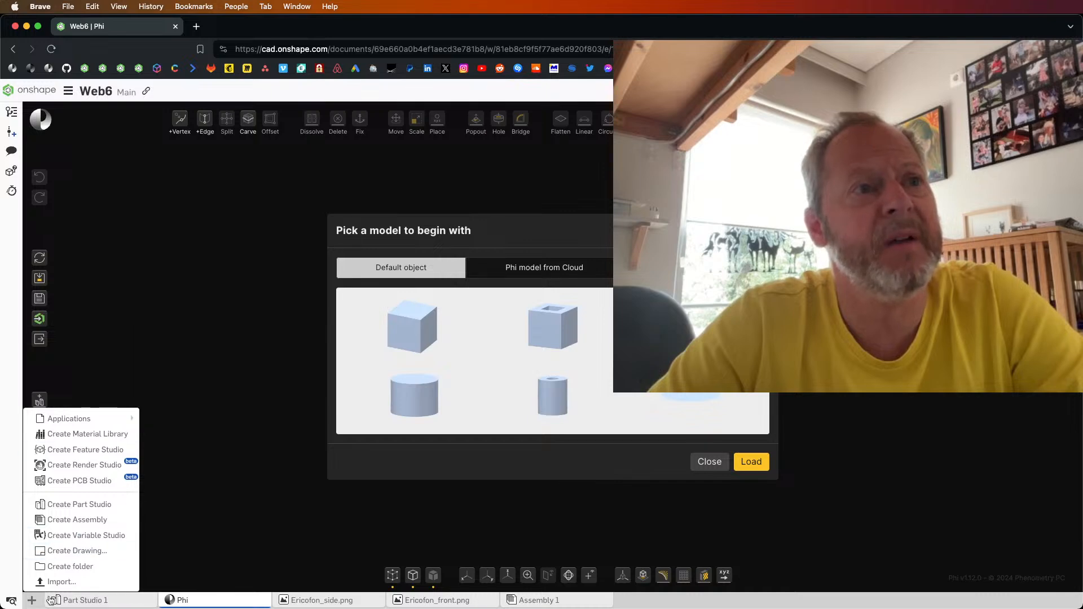
pyautogui.click(34, 602)
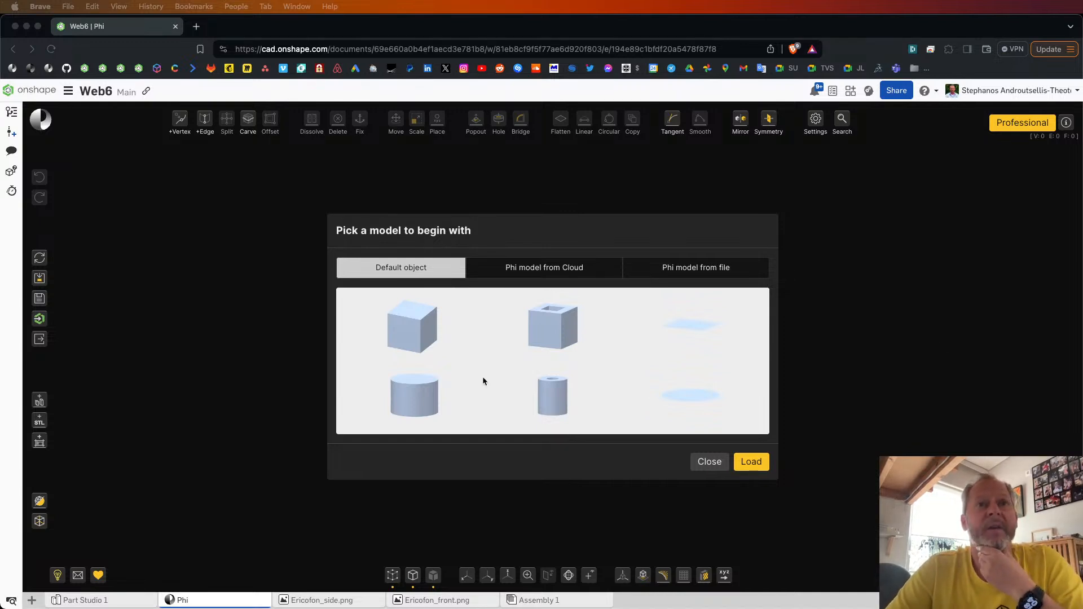
# Step: Load the default cube with 1 cm sides as a new model with the file name cube
pyautogui.click(388, 335)
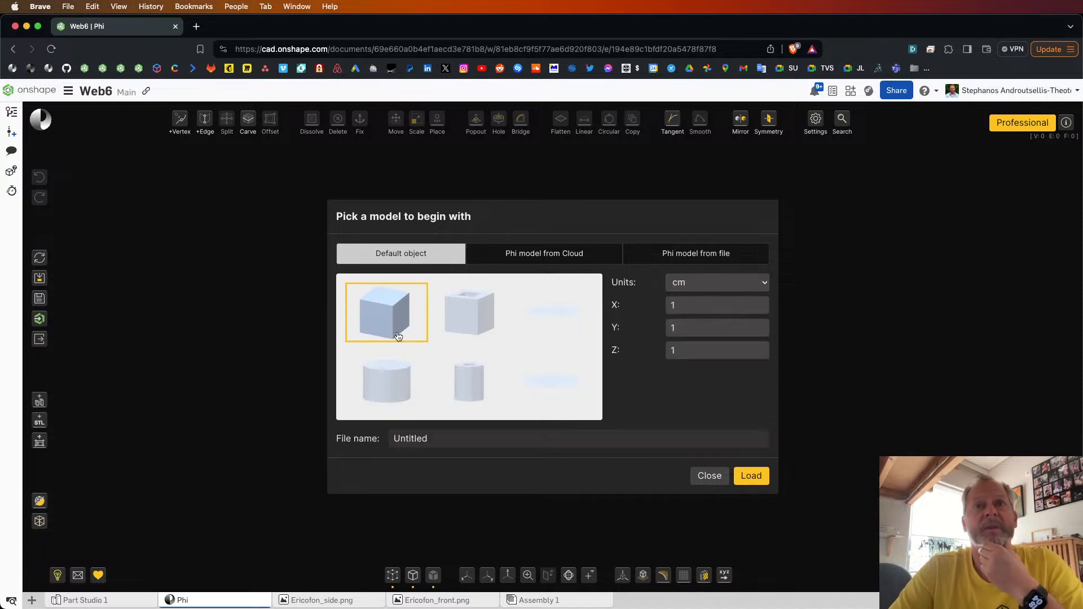
pyautogui.click(745, 474)
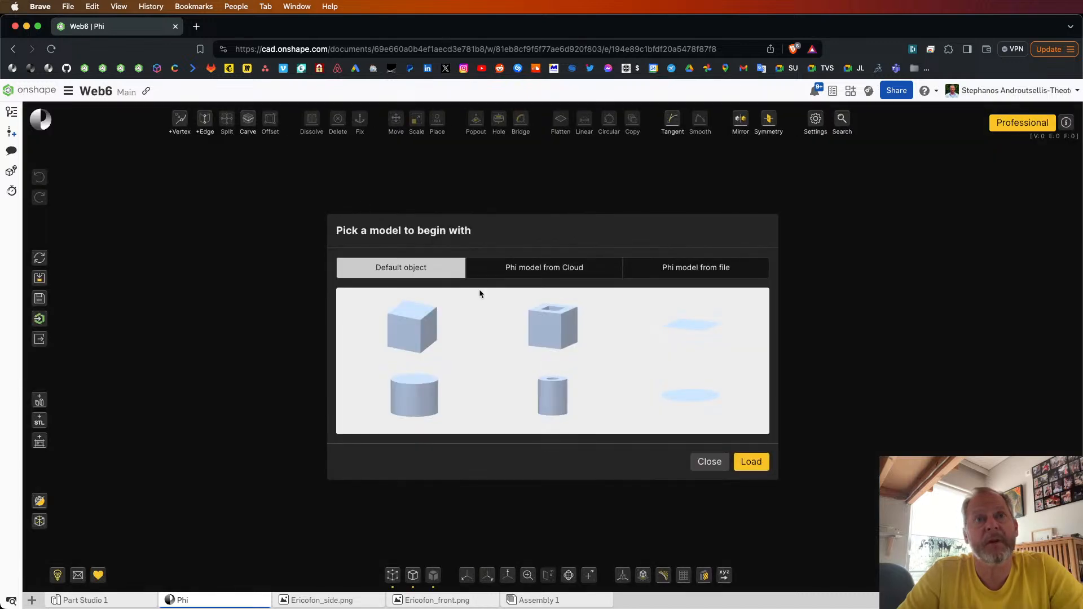
pyautogui.click(407, 320)
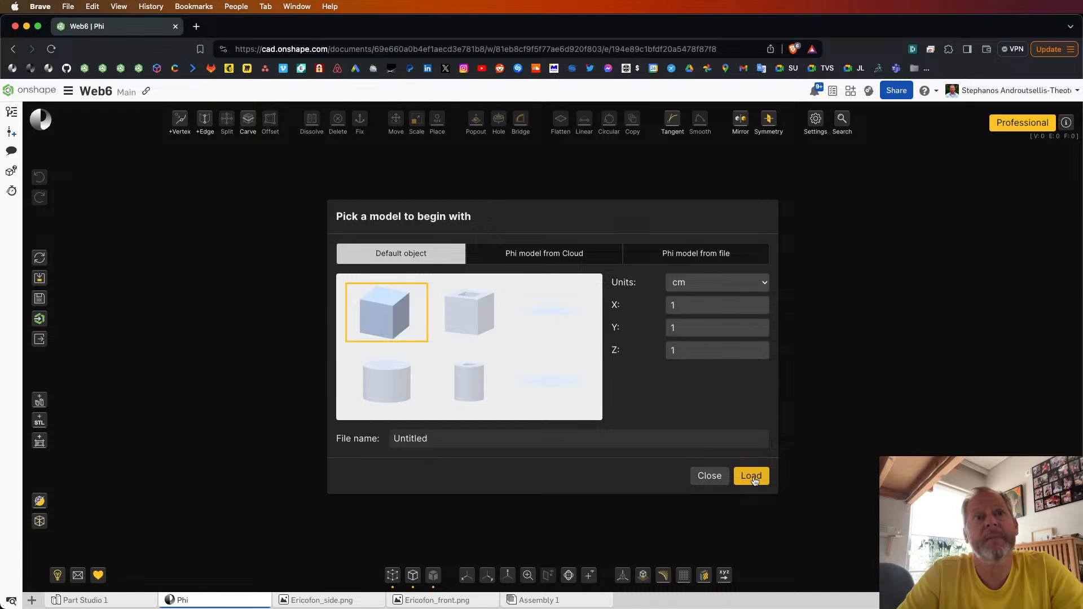
pyautogui.doubleClick(424, 437)
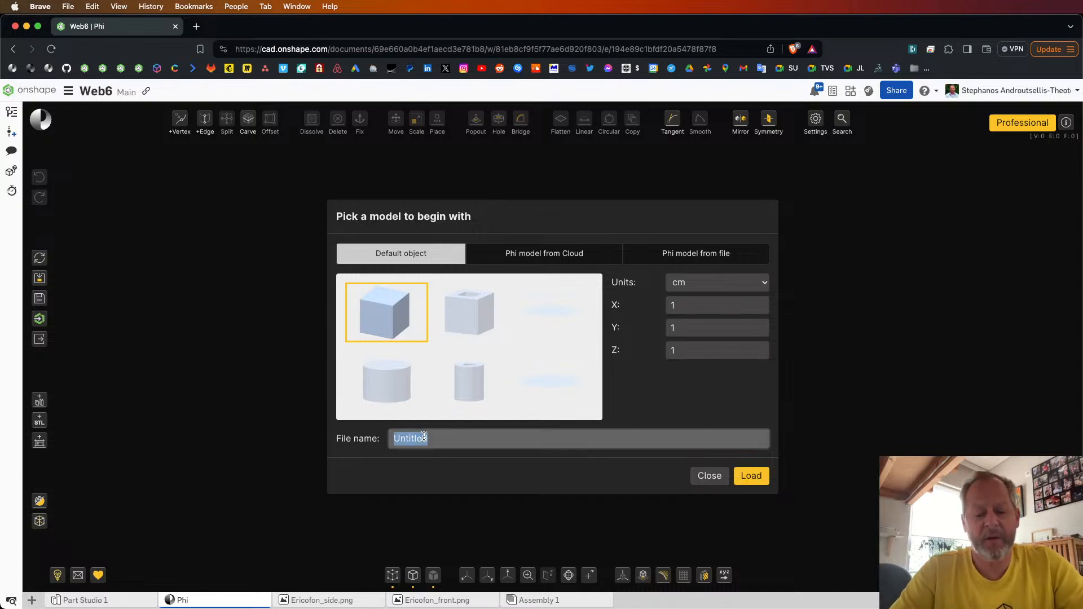
pyautogui.write('cube')
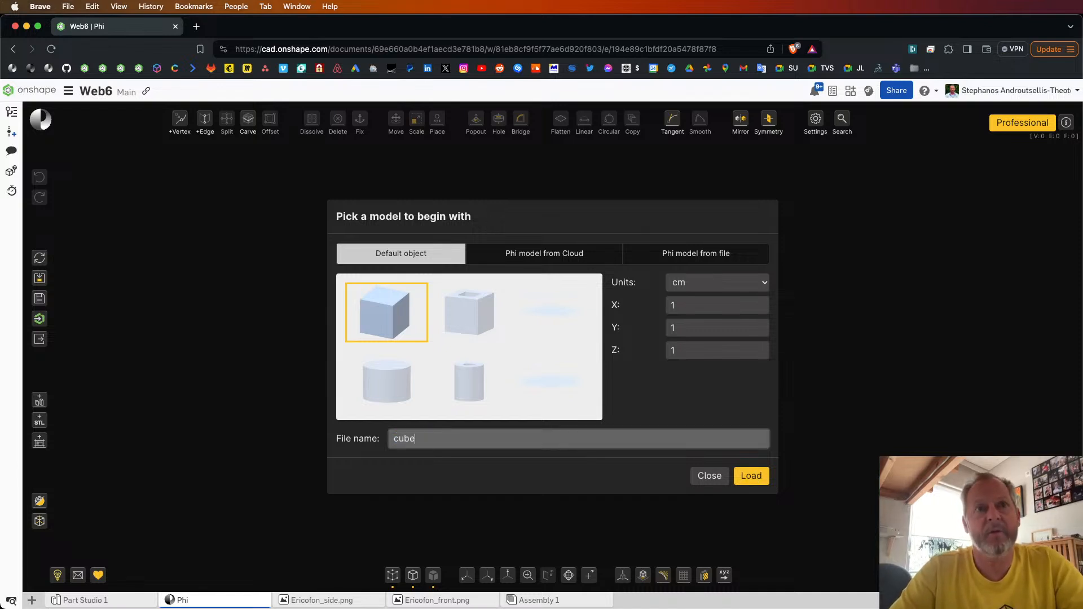
pyautogui.click(763, 477)
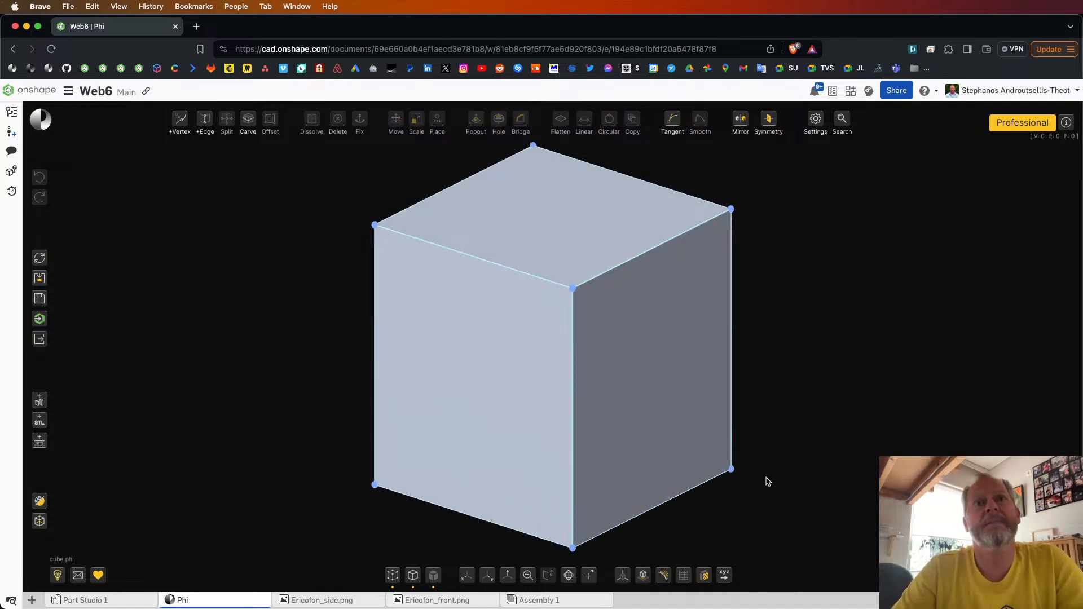
# Step: Pull the far upper corner vertex of the cube outward so the top and side faces stretch
pyautogui.scroll(-3, 635, 400)
pyautogui.moveTo(635, 398); pyautogui.dragTo(678, 390, button='right')
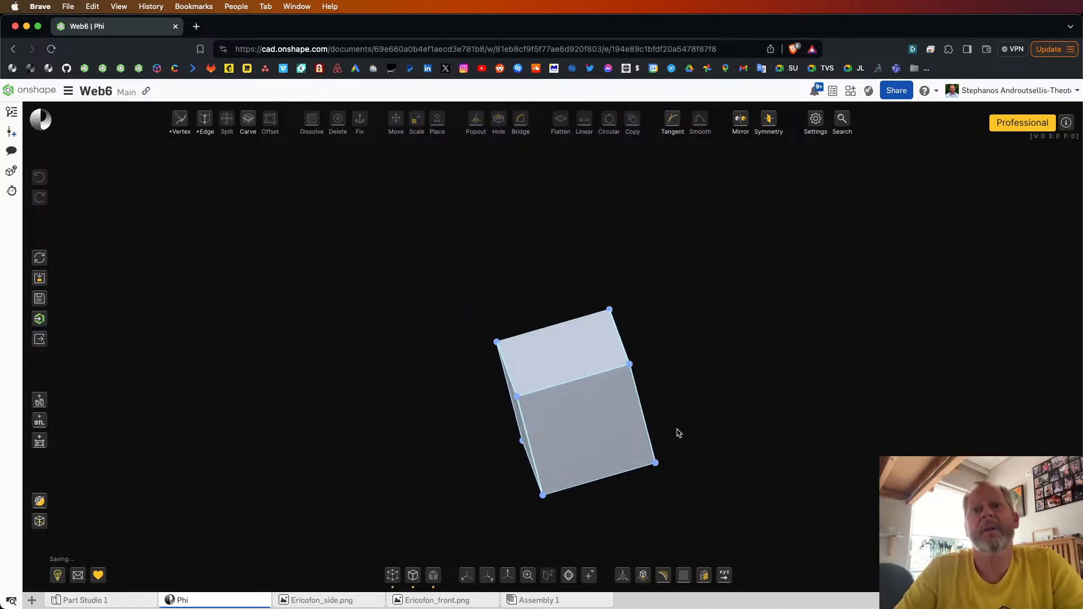
pyautogui.scroll(4, 634, 482)
pyautogui.moveTo(635, 482); pyautogui.dragTo(617, 433, button='right')
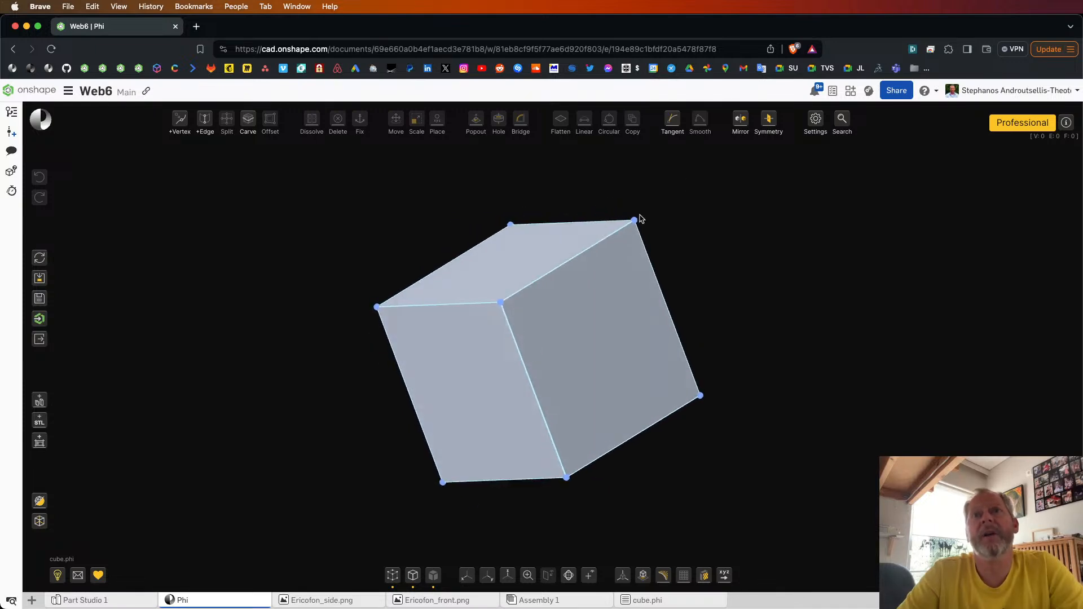
pyautogui.moveTo(635, 220); pyautogui.dragTo(725, 217)
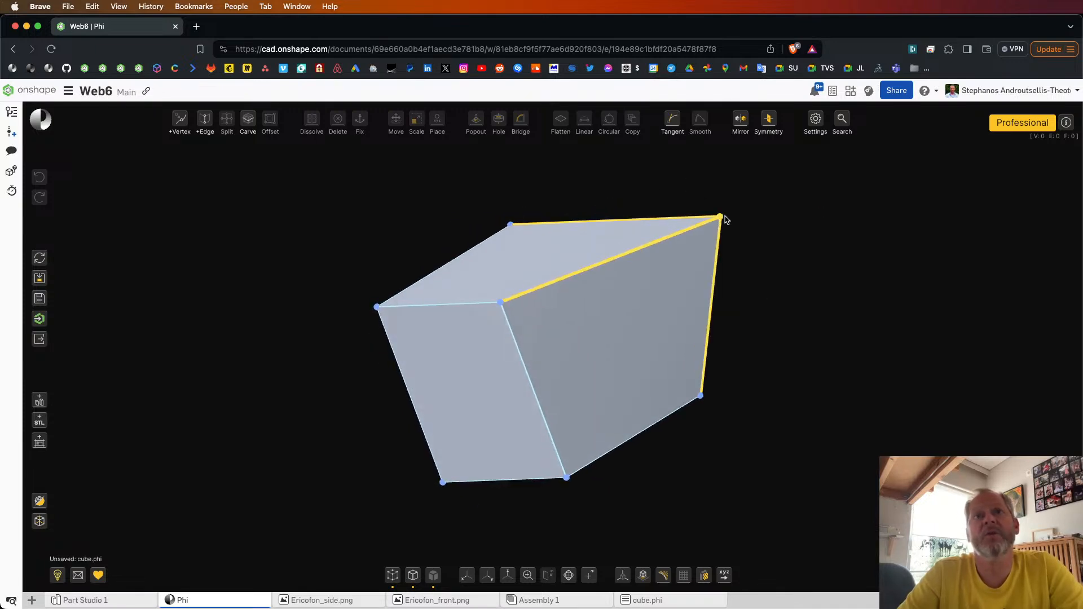
# Step: Bend the top edge leading to the moved corner inward and the front face's outer vertical edge outward into curves
pyautogui.moveTo(631, 296); pyautogui.dragTo(522, 319)
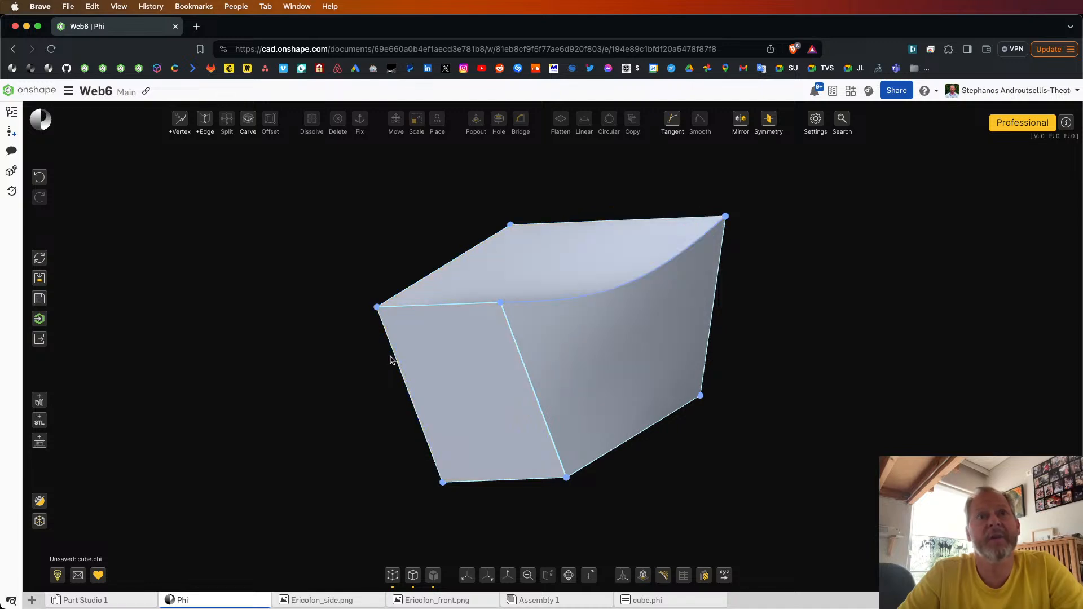
pyautogui.moveTo(407, 360); pyautogui.dragTo(295, 437)
pyautogui.moveTo(295, 434); pyautogui.dragTo(291, 441, button='right')
pyautogui.moveTo(400, 435); pyautogui.dragTo(406, 433, button='right')
pyautogui.scroll(-8, 302, 404)
pyautogui.moveTo(301, 404); pyautogui.dragTo(292, 400, button='right')
pyautogui.scroll(3, 297, 400)
pyautogui.press('v')
pyautogui.press('v')
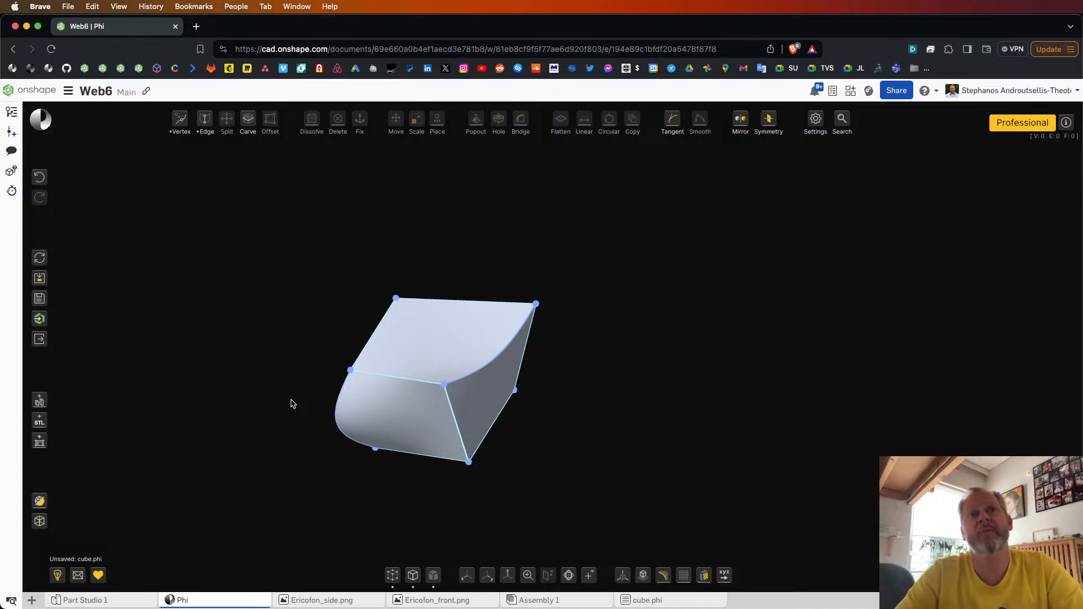
# Step: Fix the top face together with its four vertices and four edges
pyautogui.click(439, 334)
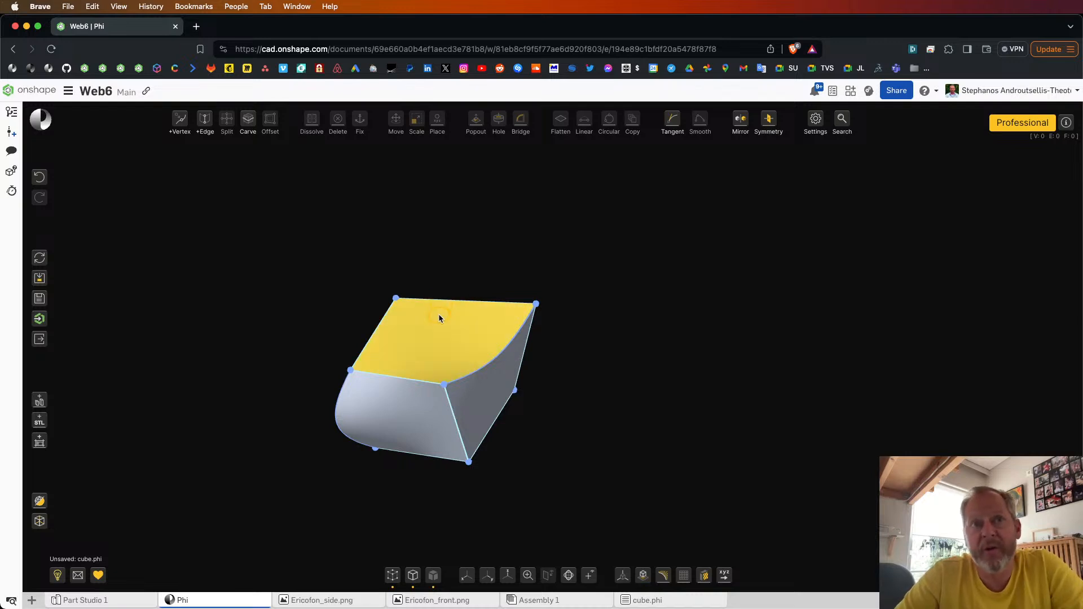
pyautogui.click(429, 337)
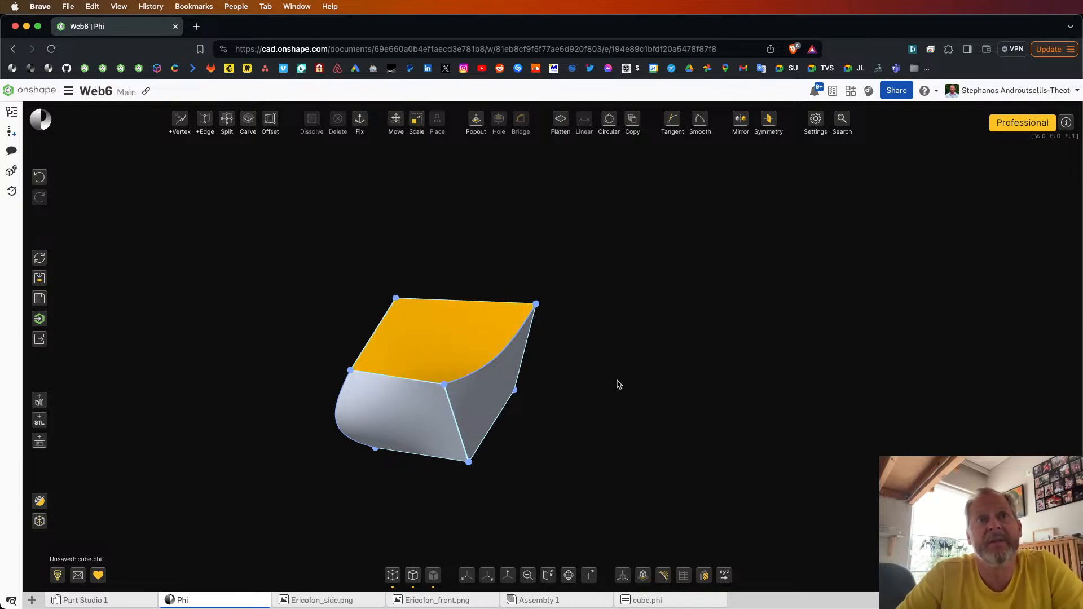
pyautogui.moveTo(261, 226); pyautogui.dragTo(632, 377)
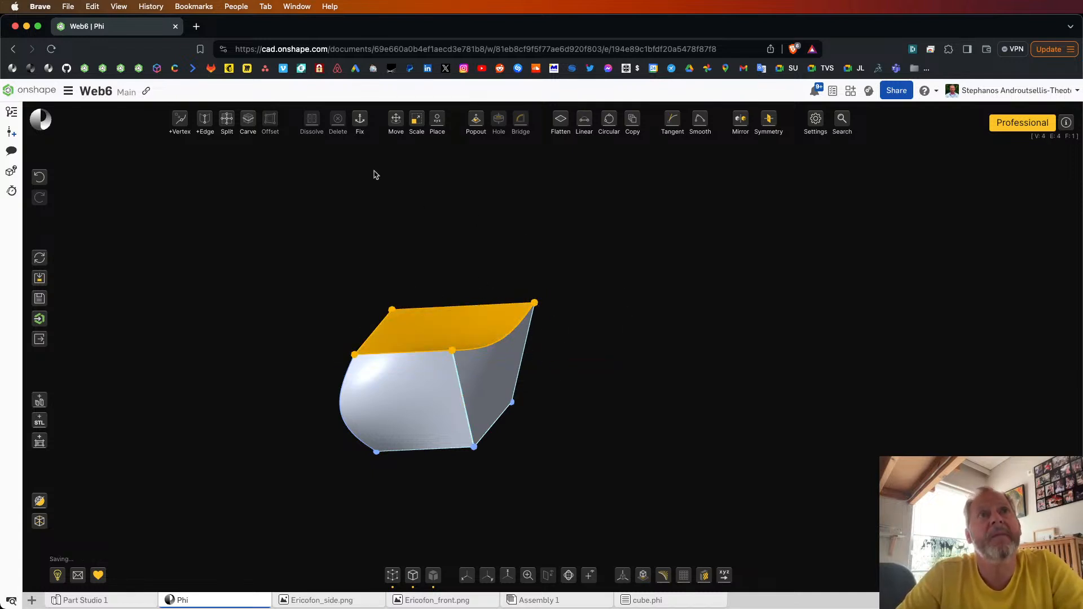
pyautogui.click(360, 121)
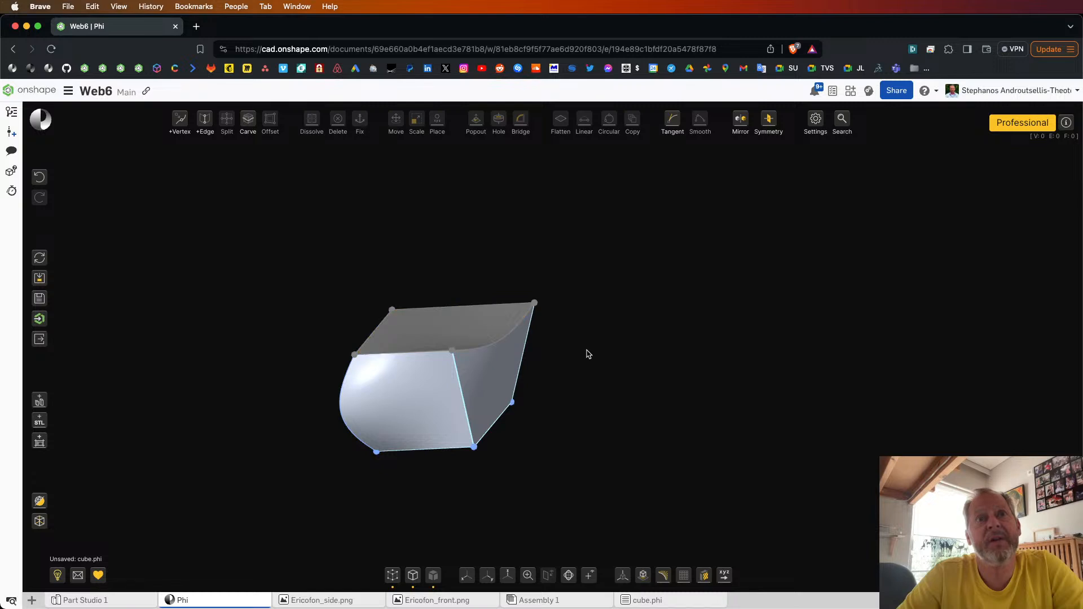
# Step: Bend the unfixed vertical edges of the side below the moved corner into curves
pyautogui.moveTo(587, 350)
pyautogui.mouseDown(button='right')
pyautogui.moveTo(572, 345)
pyautogui.moveTo(589, 344)
pyautogui.mouseUp(button='right')
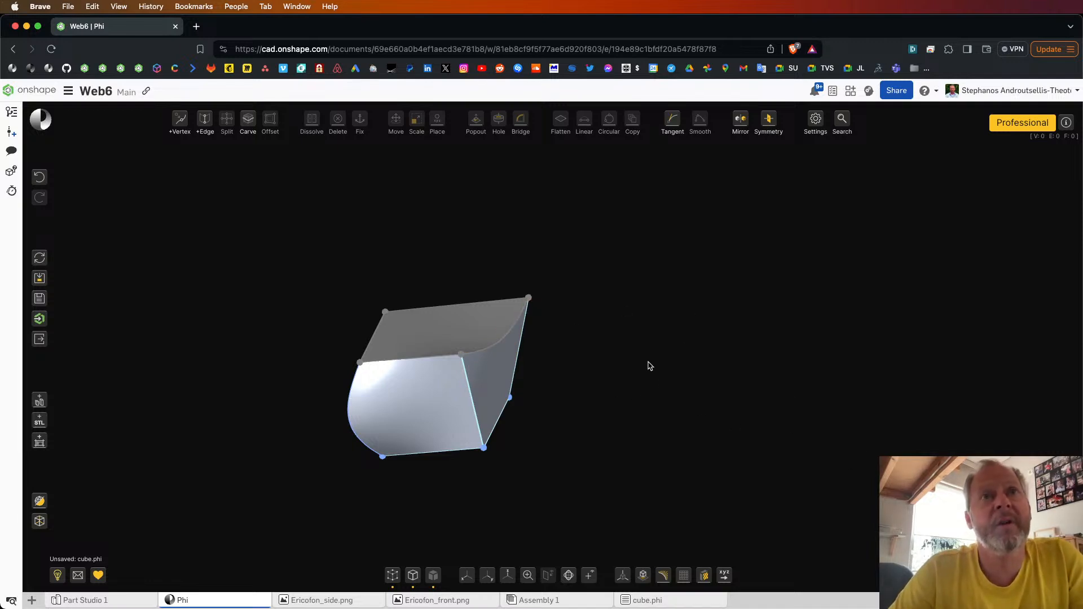
pyautogui.moveTo(650, 365); pyautogui.dragTo(627, 377)
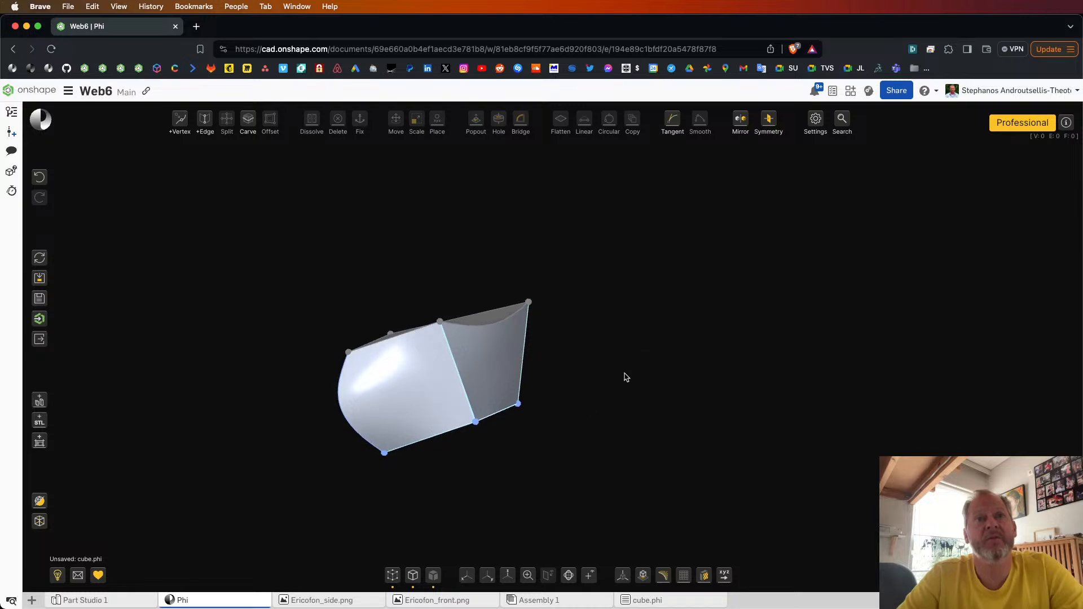
pyautogui.moveTo(524, 370); pyautogui.dragTo(569, 365)
pyautogui.moveTo(514, 419); pyautogui.dragTo(535, 432)
pyautogui.moveTo(478, 402); pyautogui.dragTo(478, 409)
pyautogui.moveTo(578, 441); pyautogui.dragTo(551, 387)
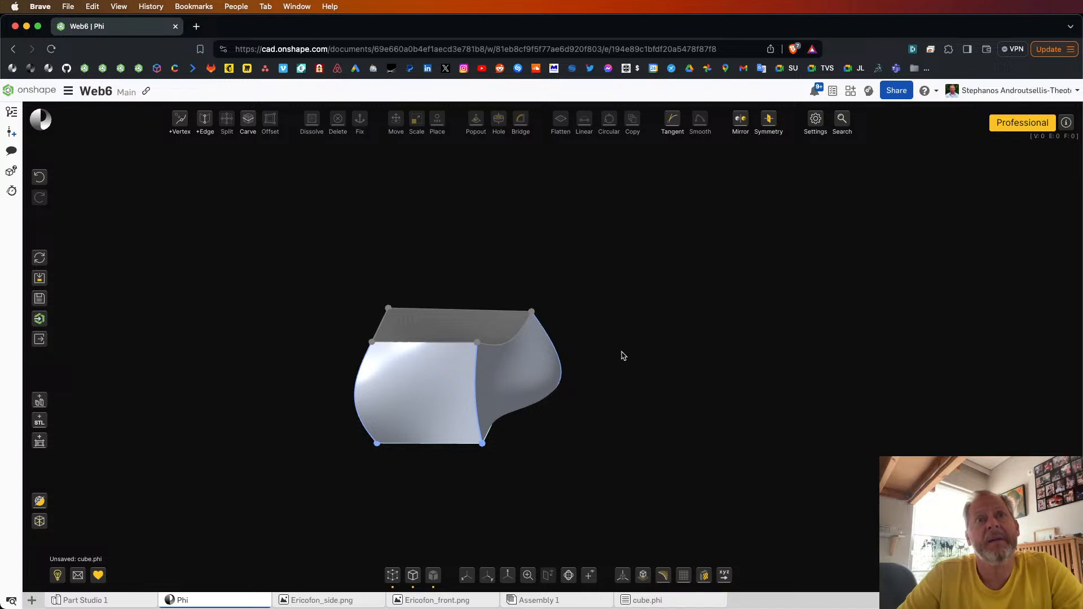
# Step: Fix the left side face together with its edges and vertices
pyautogui.click(426, 326)
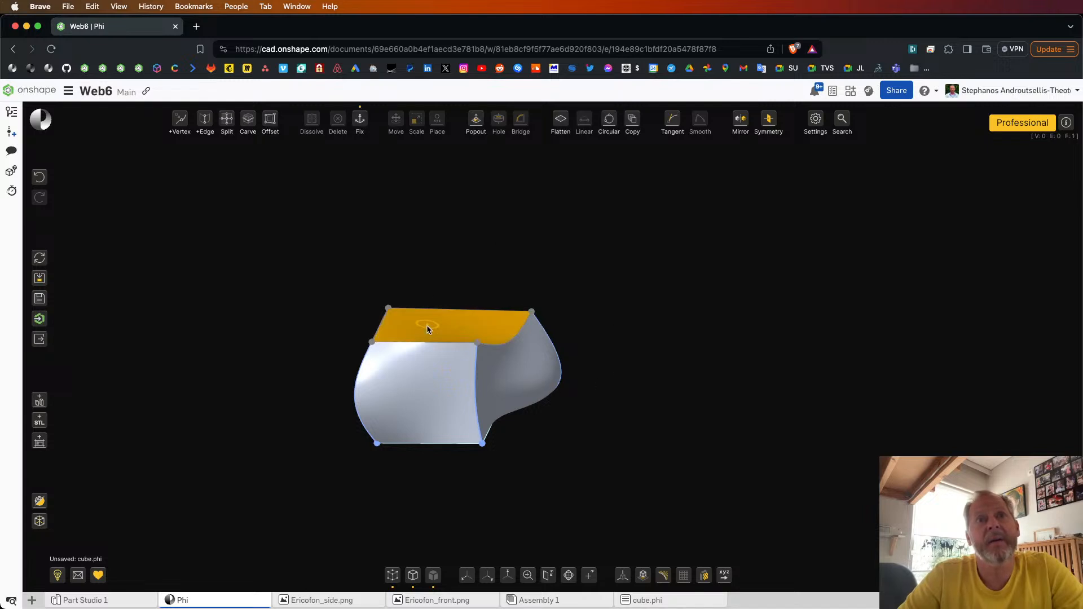
pyautogui.click(427, 326)
pyautogui.moveTo(305, 294); pyautogui.dragTo(432, 491)
pyautogui.moveTo(294, 401); pyautogui.dragTo(287, 403, button='right')
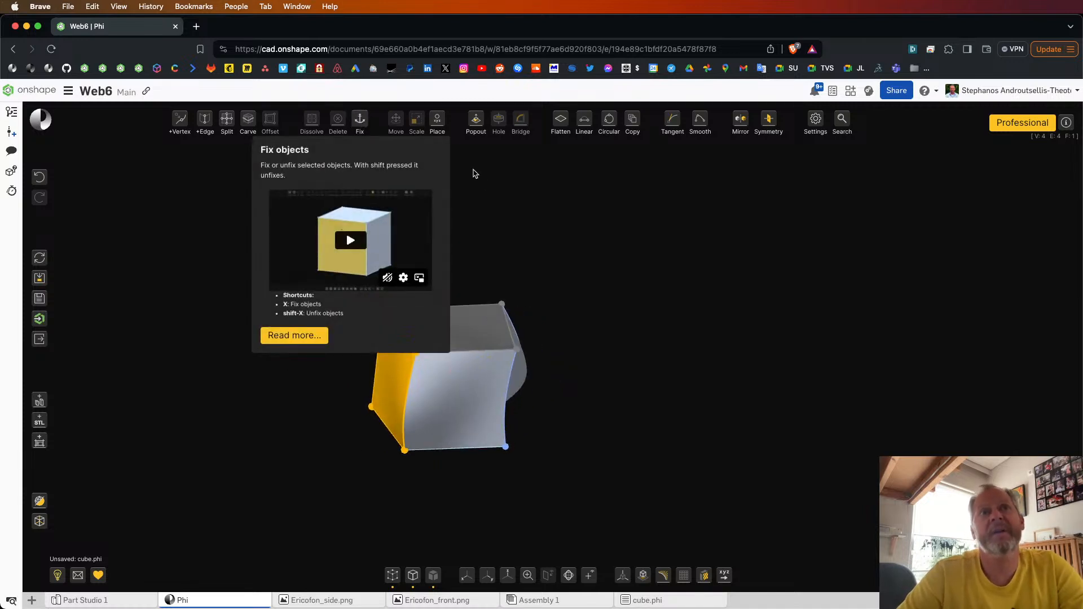
pyautogui.click(518, 211)
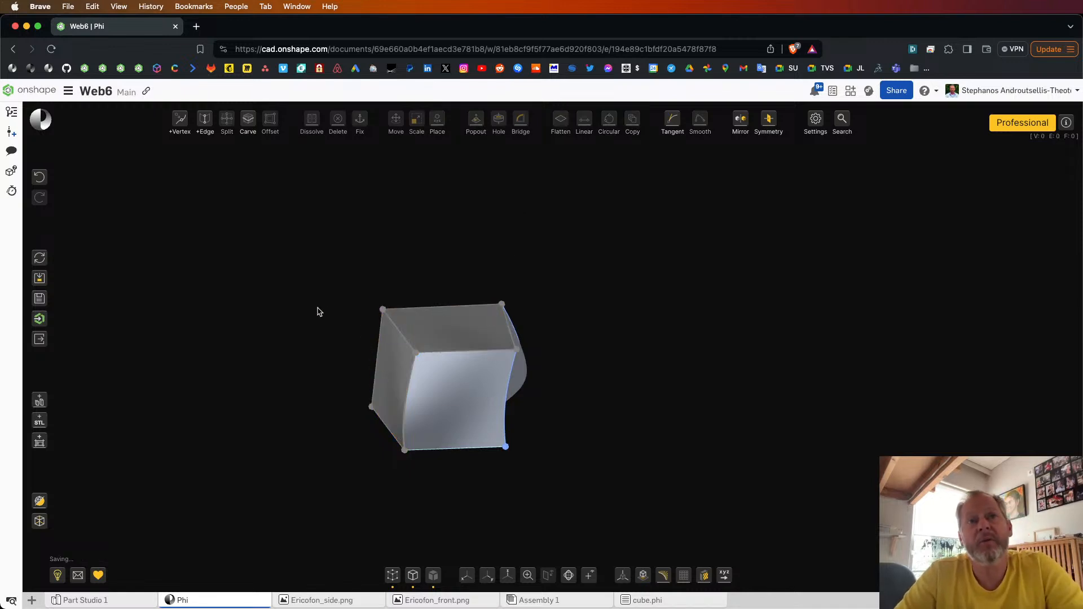
# Step: Unfix the left side face together with its edges and vertices
pyautogui.moveTo(347, 296); pyautogui.dragTo(412, 460)
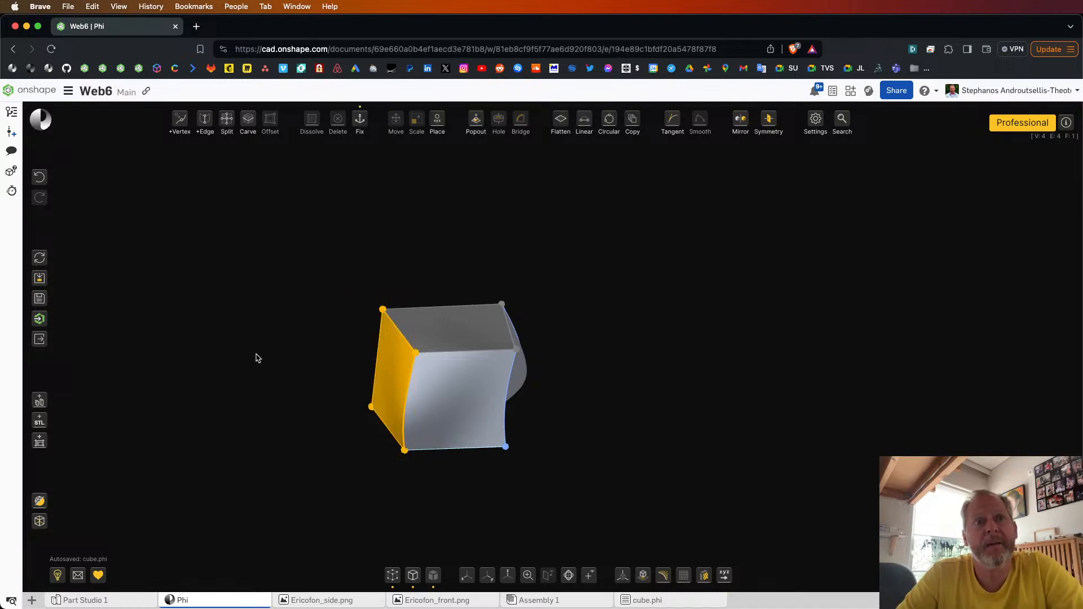
pyautogui.moveTo(301, 339)
pyautogui.mouseDown(button='right')
pyautogui.moveTo(380, 333)
pyautogui.moveTo(305, 335)
pyautogui.mouseUp(button='right')
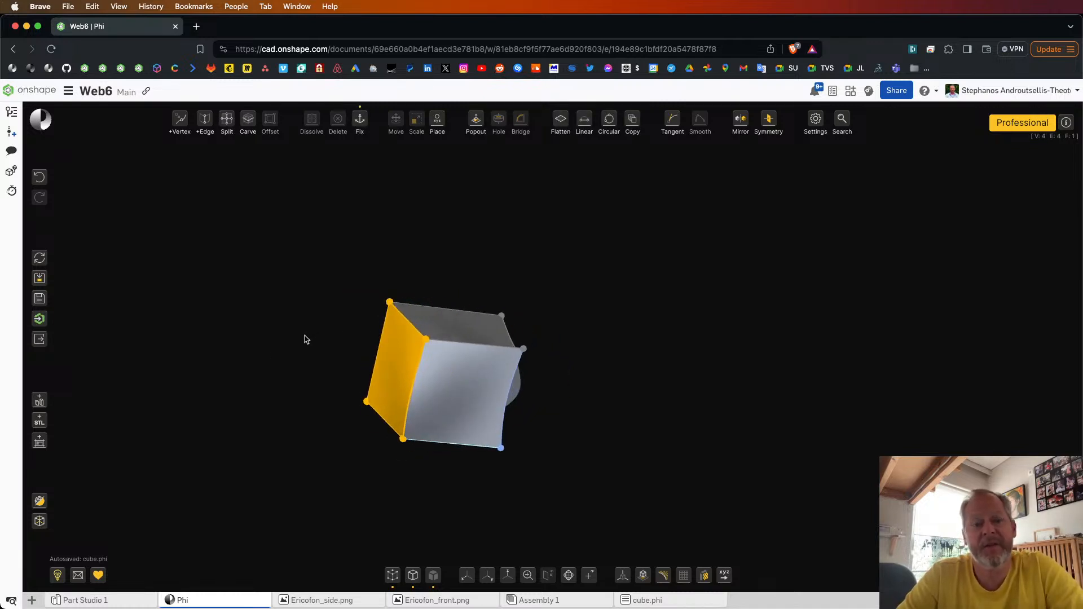
pyautogui.press('f')
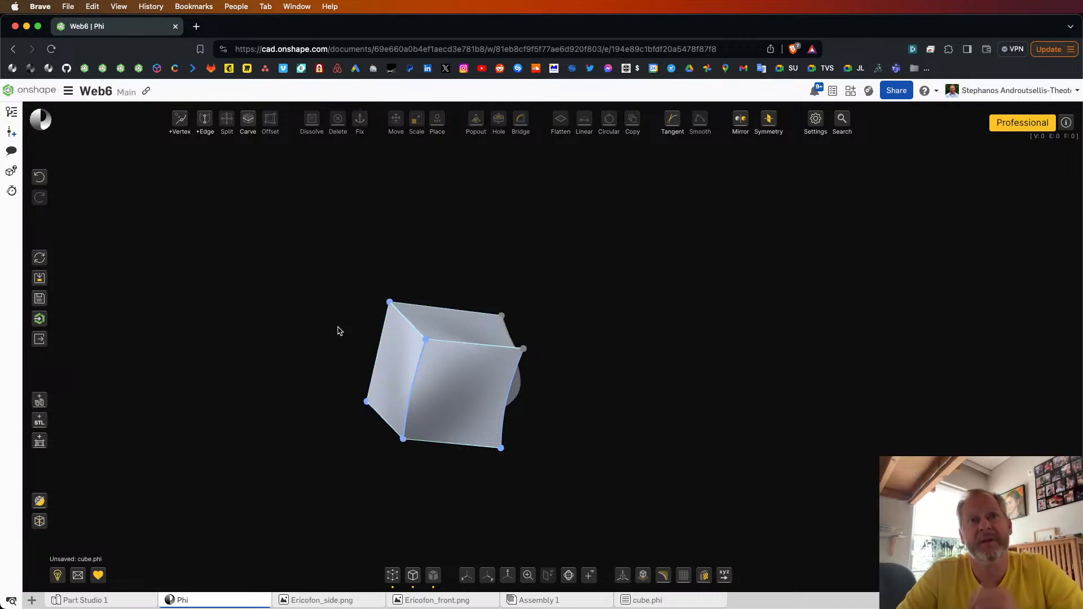
# Step: Try selecting the left face with its boundary and an upper edge with its corner vertex, ending with only the top face selected
pyautogui.moveTo(348, 324); pyautogui.dragTo(333, 328, button='right')
pyautogui.moveTo(360, 276); pyautogui.dragTo(413, 473)
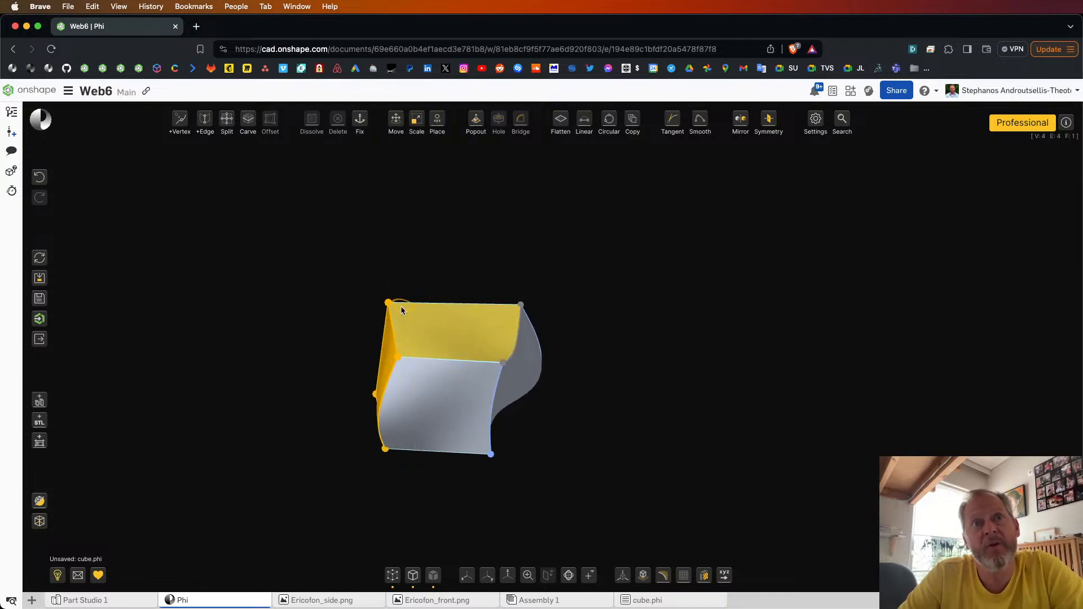
pyautogui.click(335, 336)
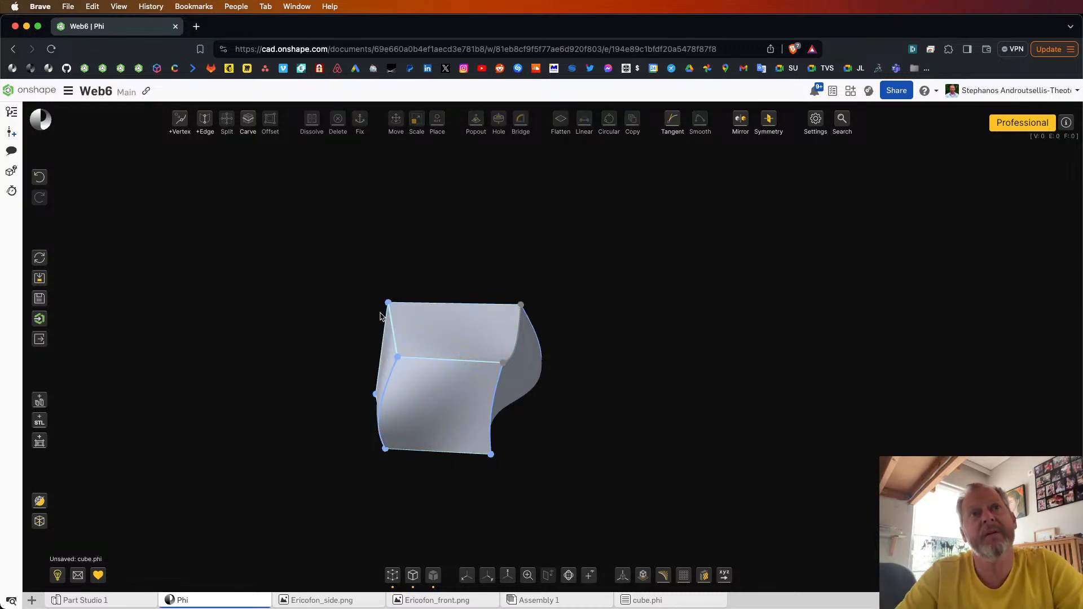
pyautogui.click(393, 328)
pyautogui.click(390, 303)
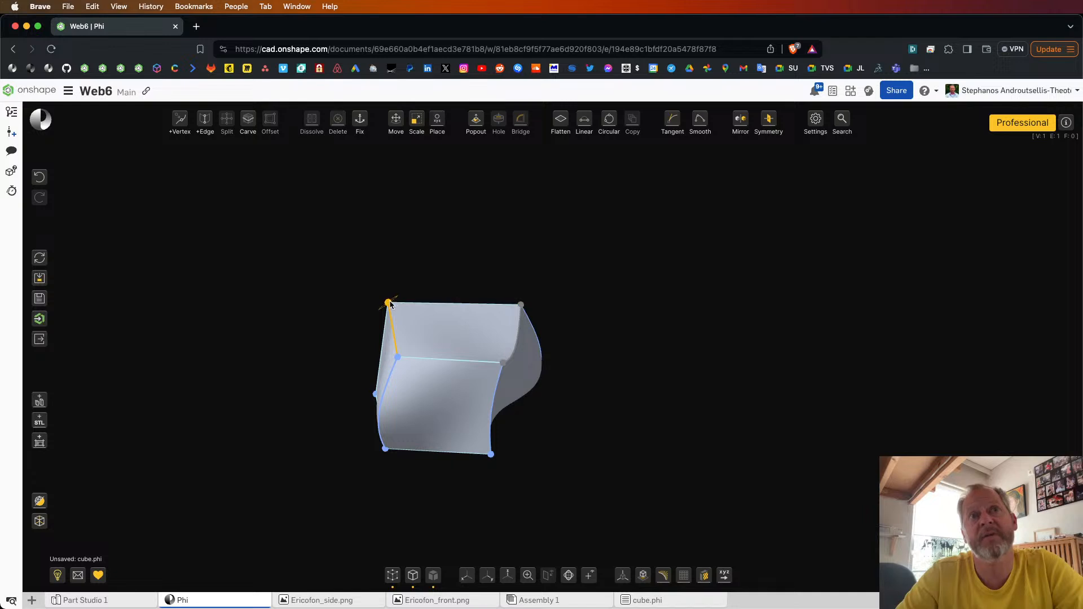
pyautogui.click(370, 322)
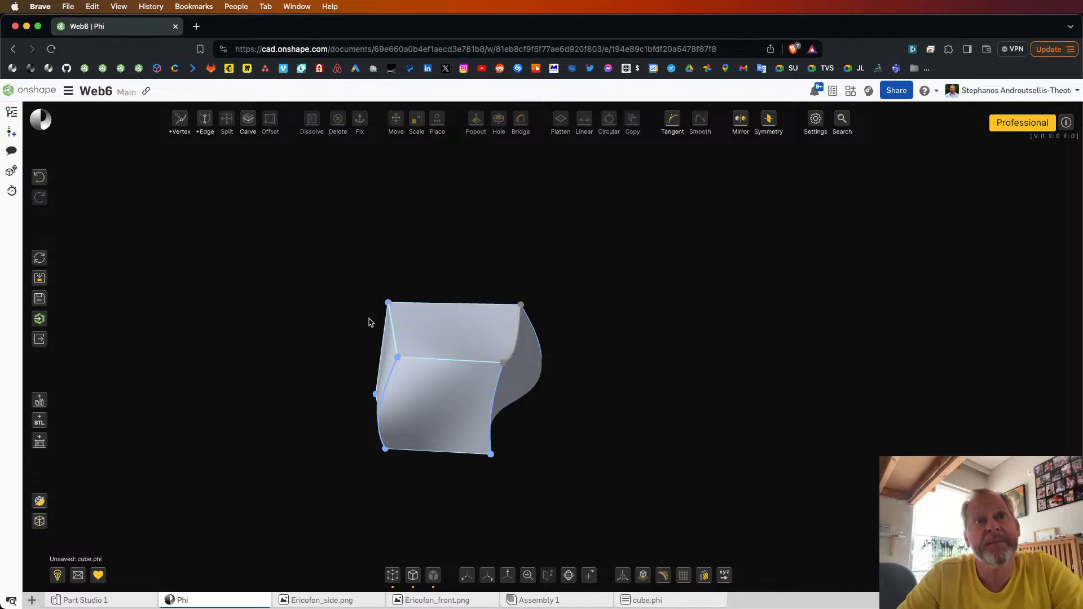
pyautogui.click(429, 329)
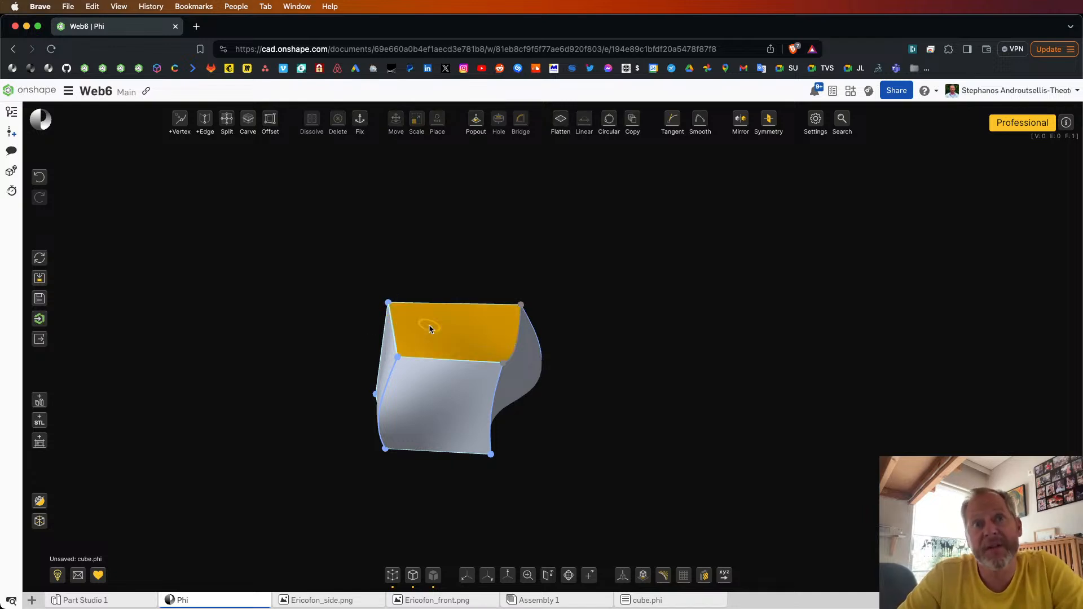
# Step: Try selecting the top face together with one of its edges, and clear the selection
pyautogui.click(451, 304)
pyautogui.click(479, 285)
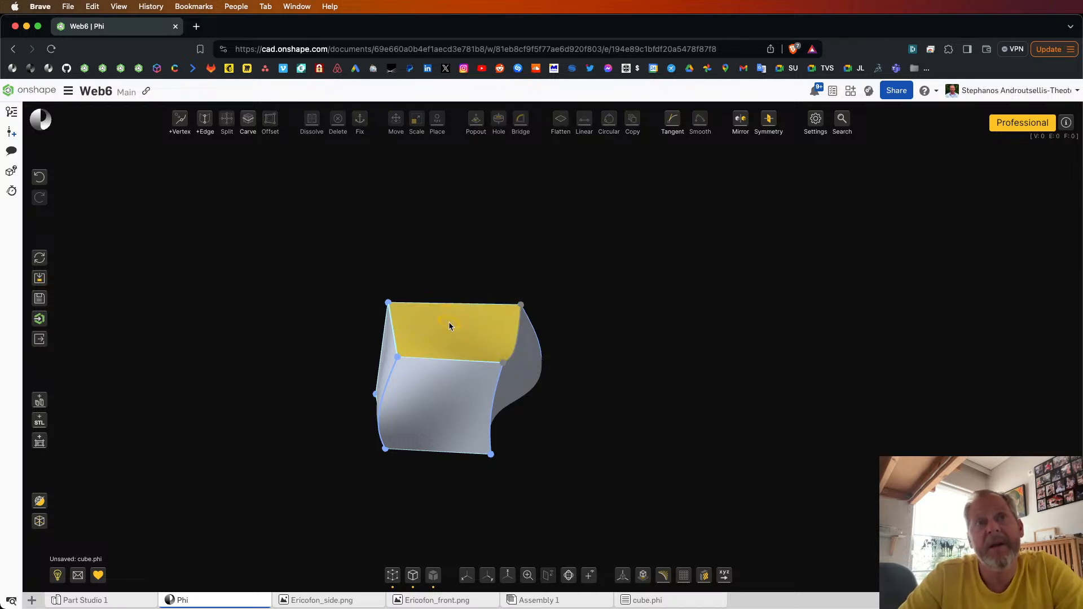
pyautogui.click(451, 322)
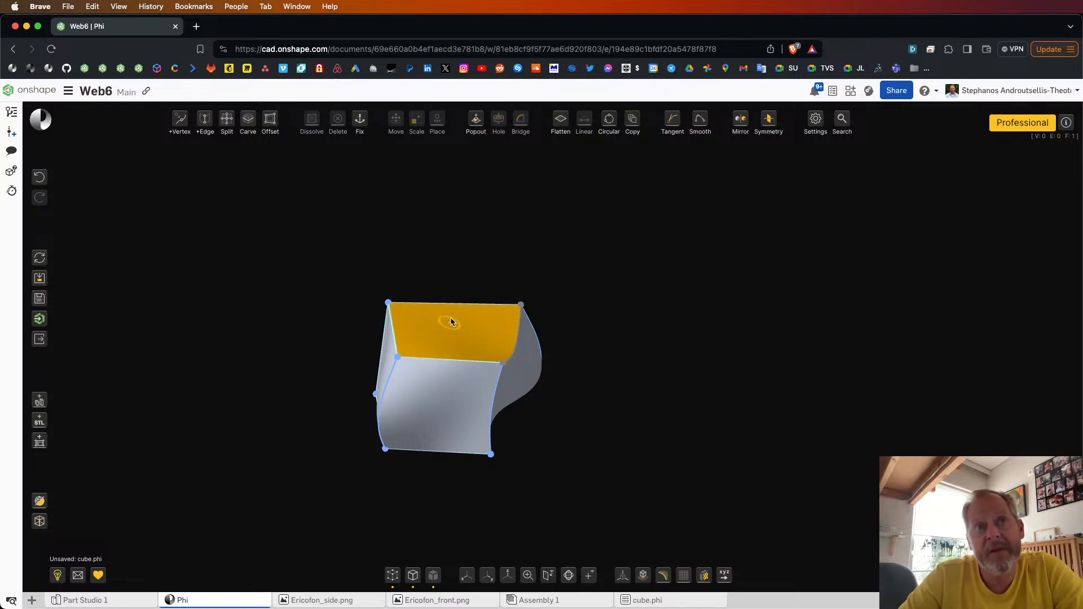
pyautogui.click(467, 269)
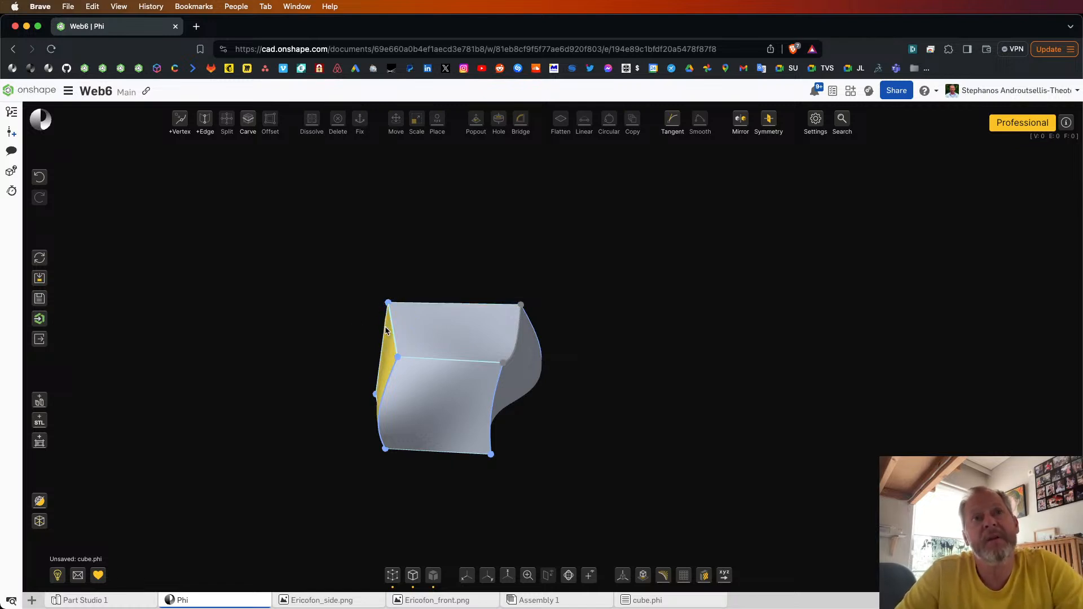
# Step: Bend the left edge of the top face outward into a curve, and check the reshaped face by selecting and deselecting it
pyautogui.moveTo(390, 331)
pyautogui.mouseDown()
pyautogui.moveTo(363, 333)
pyautogui.moveTo(375, 331)
pyautogui.mouseUp()
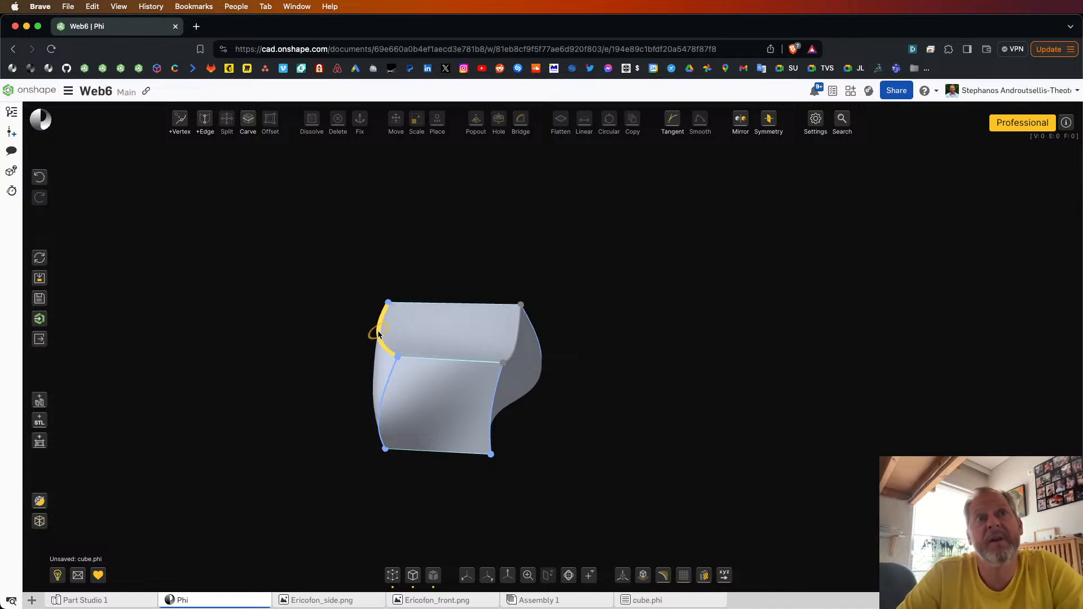
pyautogui.click(428, 331)
pyautogui.click(463, 345)
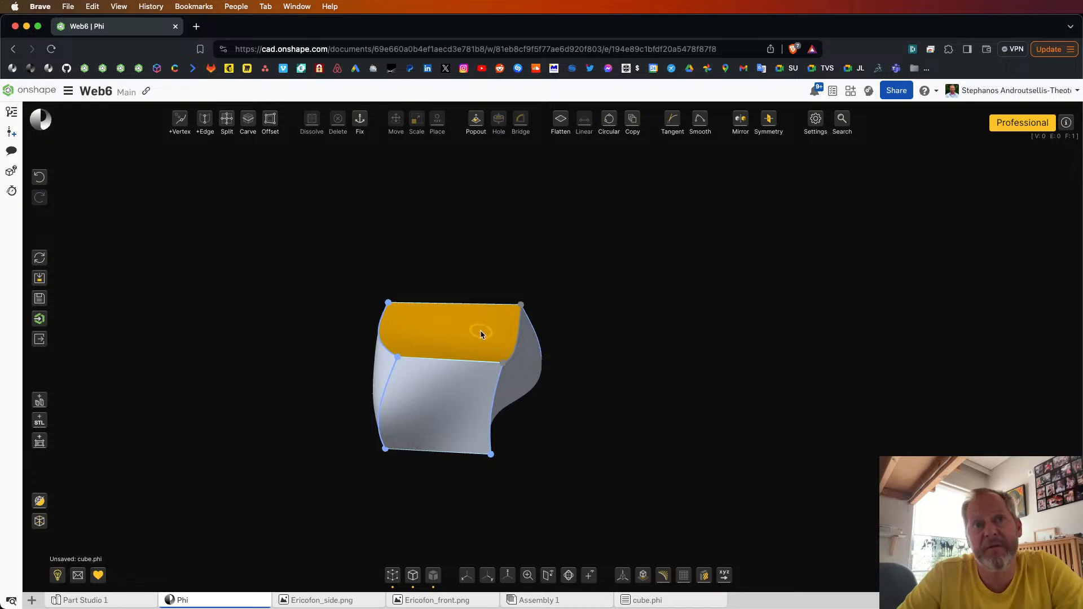
pyautogui.click(357, 313)
pyautogui.moveTo(357, 313); pyautogui.dragTo(373, 302, button='right')
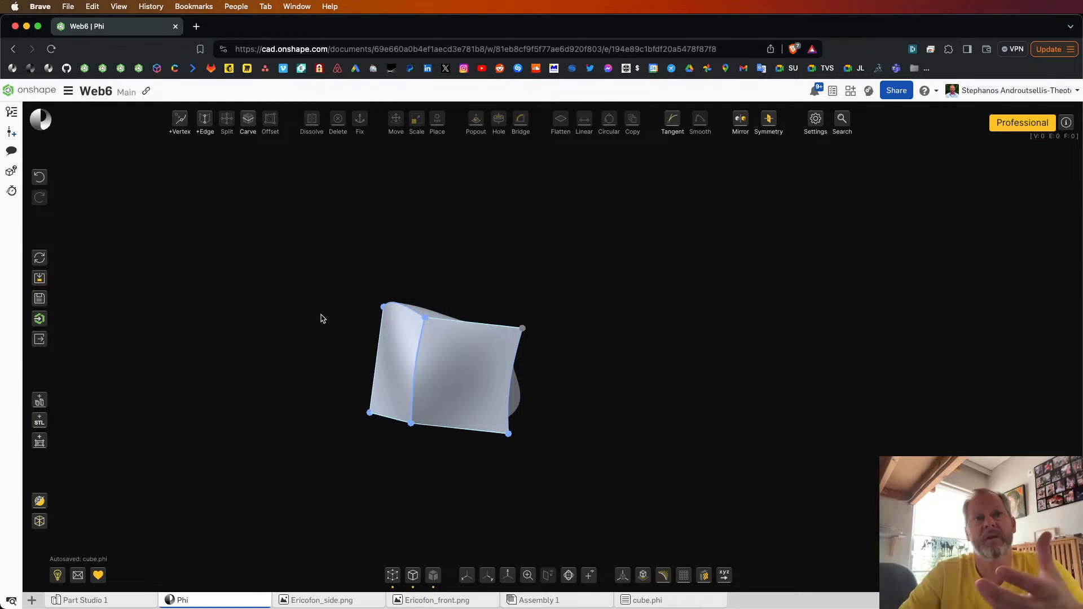
# Step: Try selecting the whole body with a box selection and the flat side face on its own, clearing each selection
pyautogui.moveTo(321, 319); pyautogui.dragTo(316, 325, button='right')
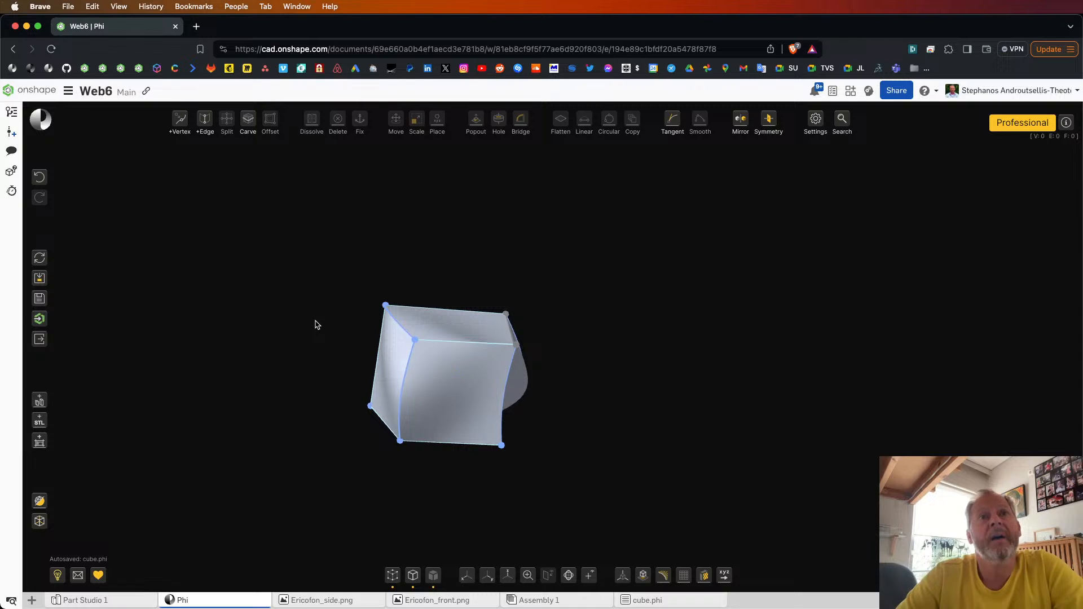
pyautogui.moveTo(331, 286); pyautogui.dragTo(539, 480)
pyautogui.moveTo(600, 450); pyautogui.dragTo(559, 482, button='right')
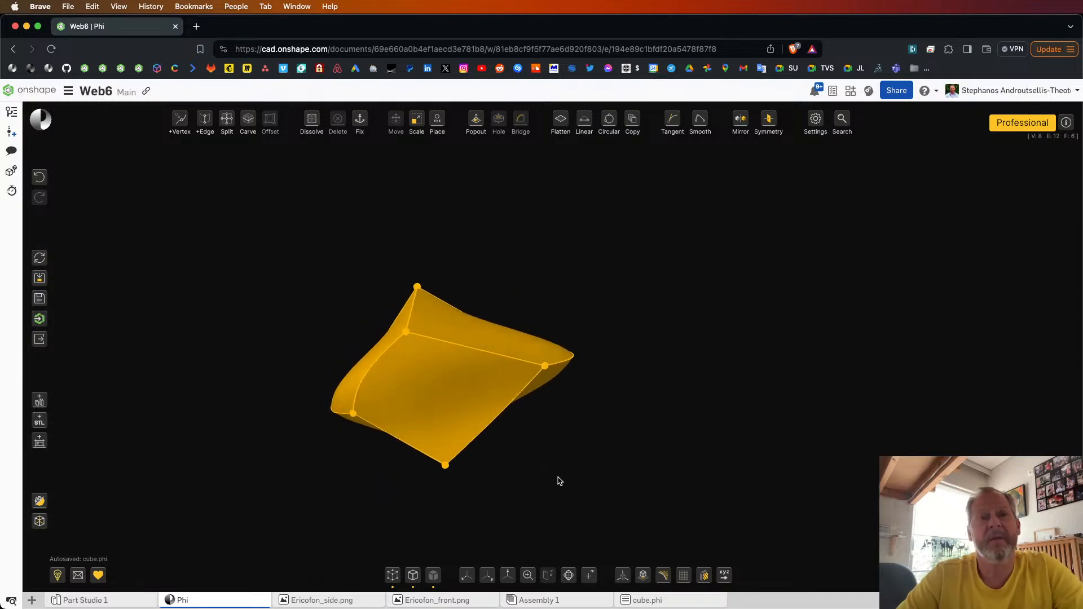
pyautogui.press('Escape')
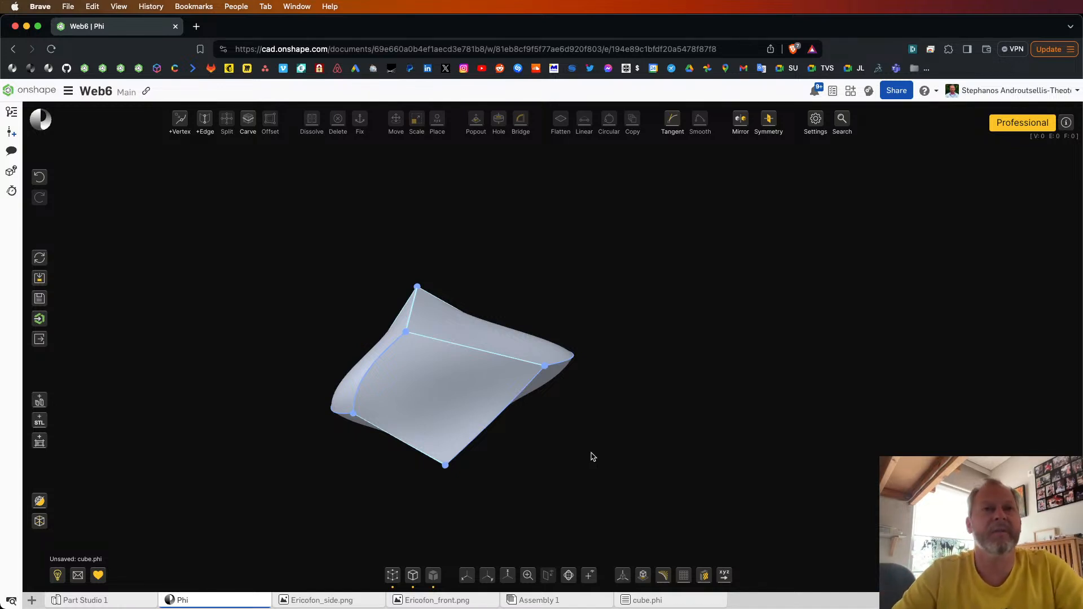
pyautogui.moveTo(590, 455); pyautogui.dragTo(499, 432)
pyautogui.click(520, 345)
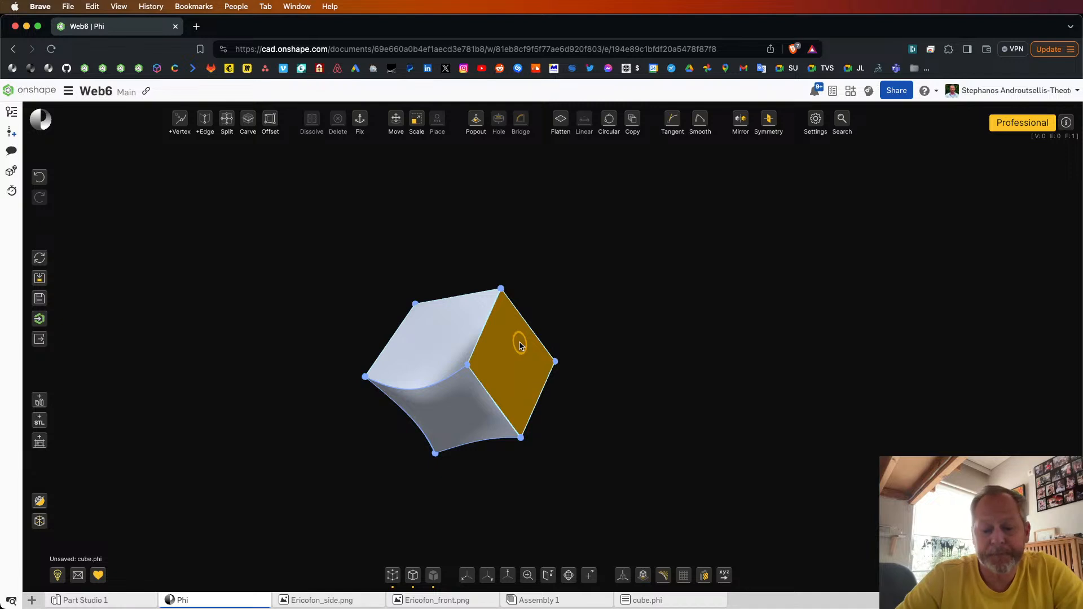
pyautogui.click(588, 387)
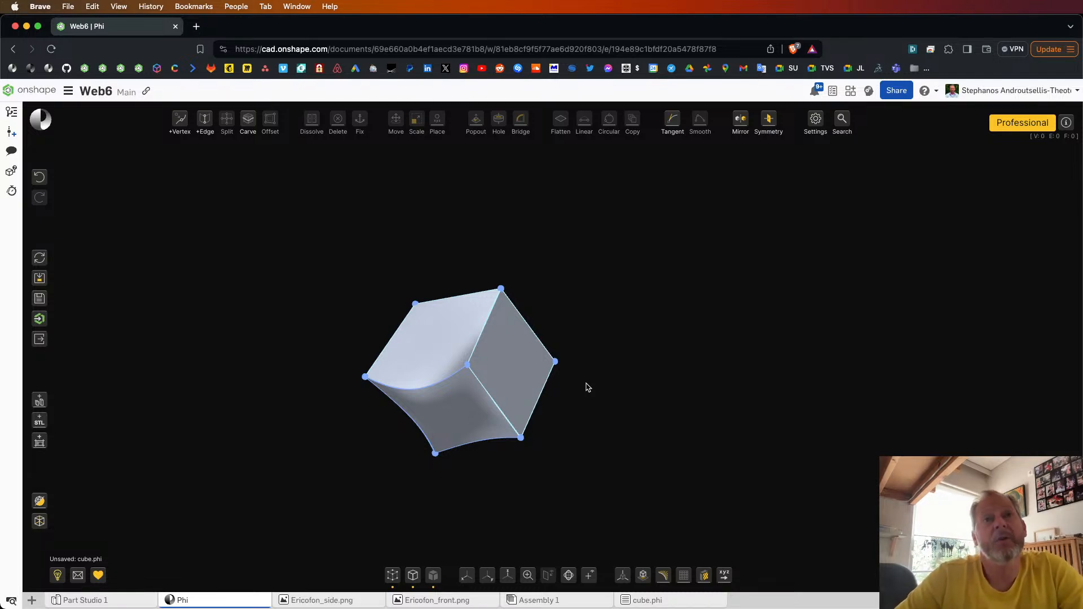
# Step: Reshape the concave curved edge bordering the large bright face by pulling its middle
pyautogui.moveTo(586, 384); pyautogui.dragTo(600, 386, button='right')
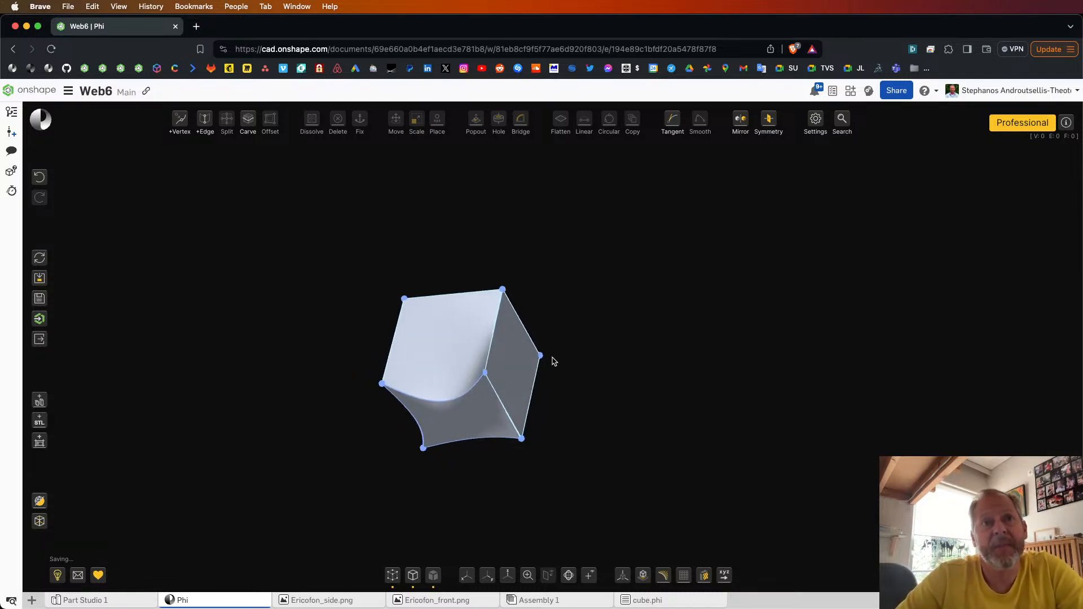
pyautogui.moveTo(447, 399); pyautogui.dragTo(451, 366)
pyautogui.moveTo(599, 397)
pyautogui.mouseDown(button='right')
pyautogui.moveTo(578, 397)
pyautogui.moveTo(582, 414)
pyautogui.moveTo(588, 405)
pyautogui.mouseUp(button='right')
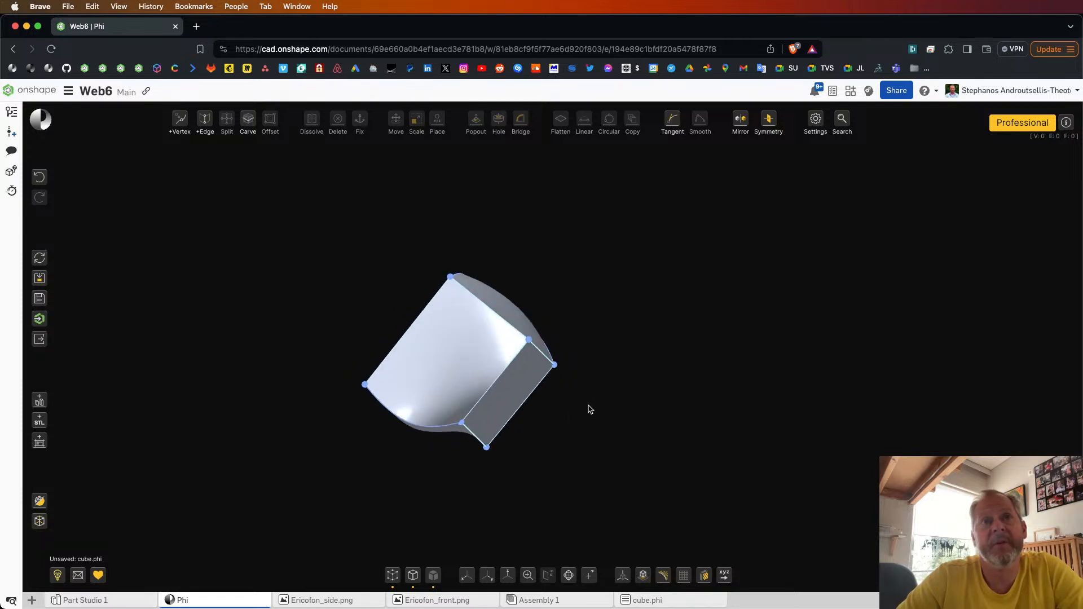
# Step: Delete the straight edge between the bright curved face and the shaded face behind it, and undo the deletion
pyautogui.click(484, 309)
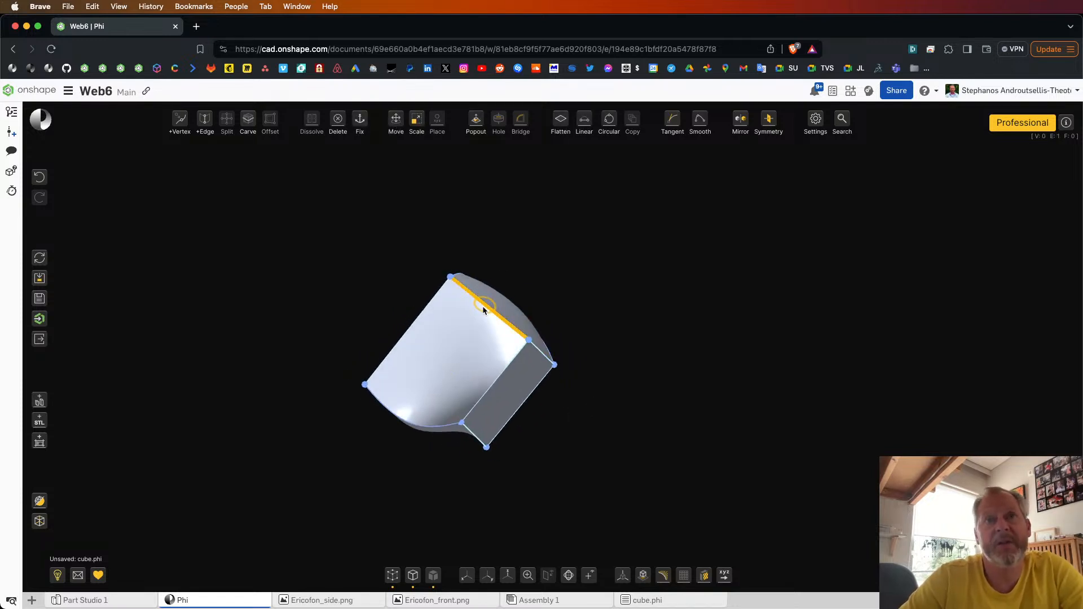
pyautogui.click(338, 123)
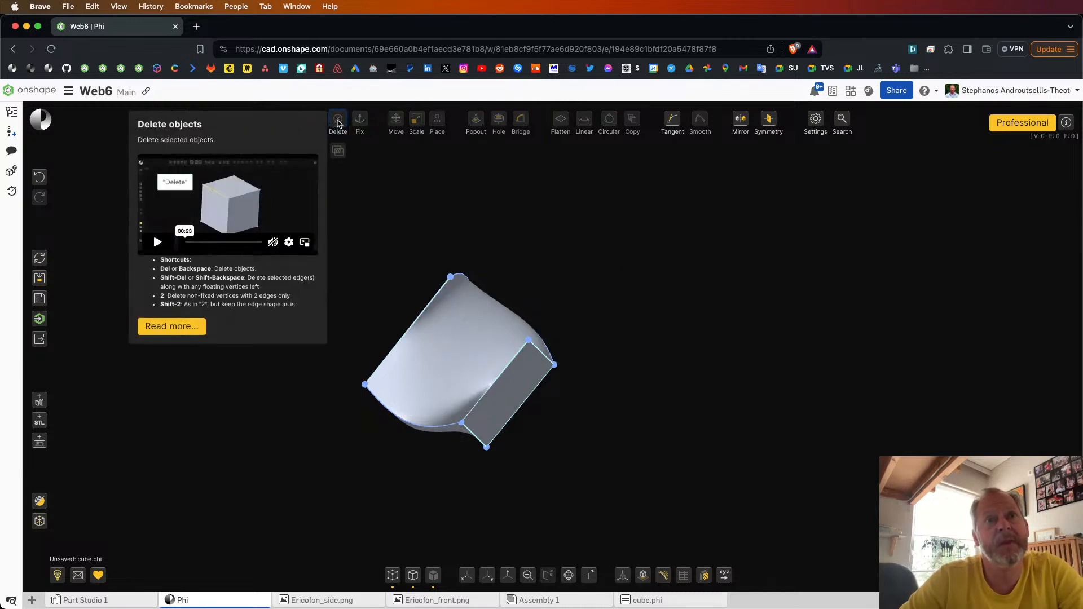
pyautogui.click(40, 178)
# Step: Delete the same straight edge again to merge its two adjoining faces into one
pyautogui.click(473, 298)
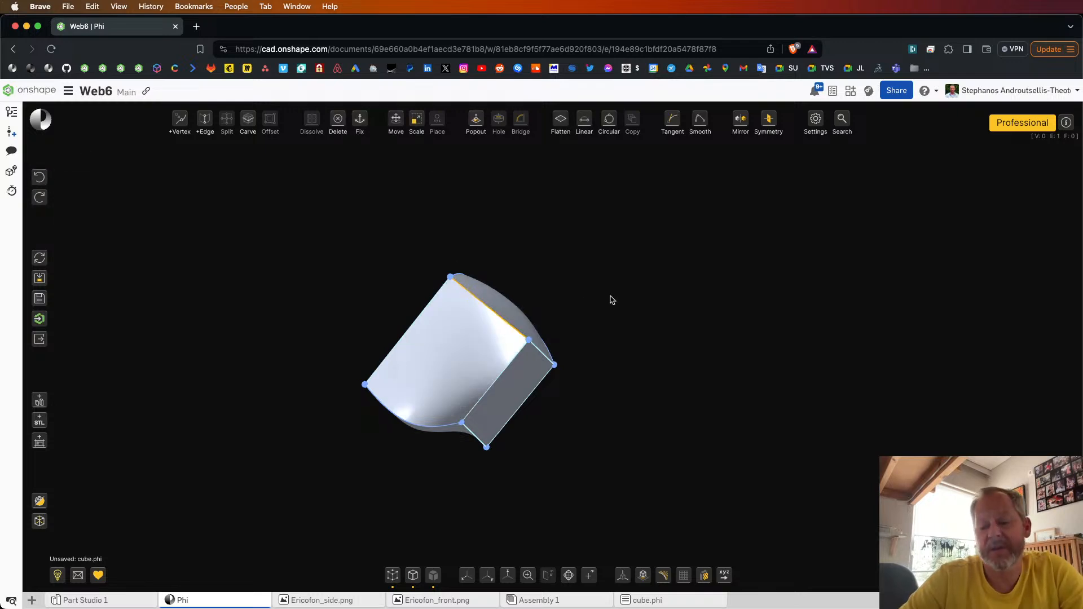
pyautogui.press('Delete')
pyautogui.moveTo(611, 296)
pyautogui.mouseDown(button='right')
pyautogui.moveTo(566, 295)
pyautogui.moveTo(593, 299)
pyautogui.mouseUp(button='right')
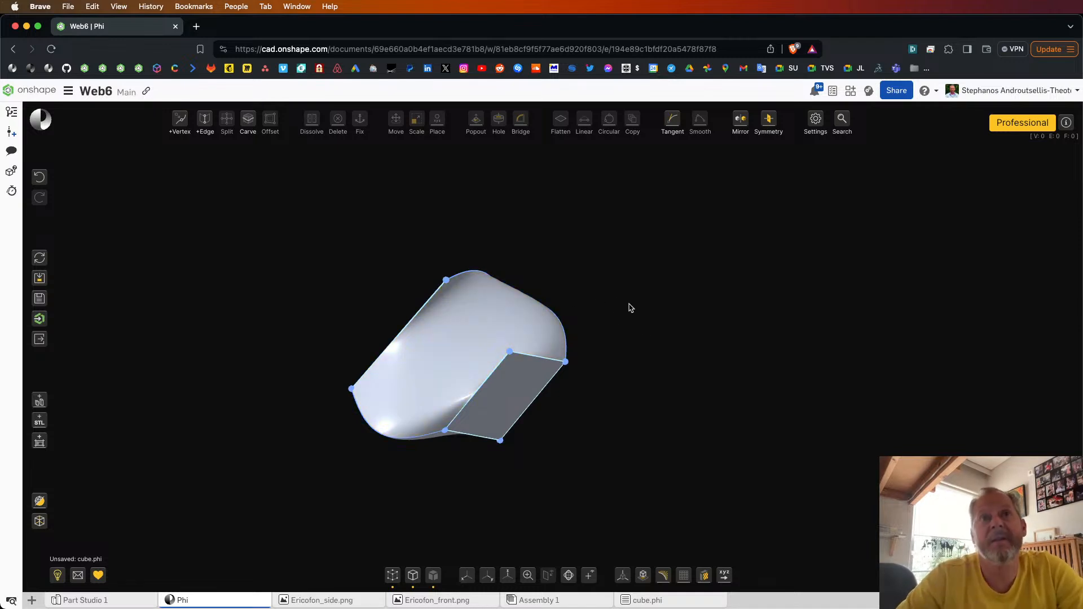
# Step: Select the merged face, examine its shape from several sides, and clear the selection
pyautogui.click(491, 329)
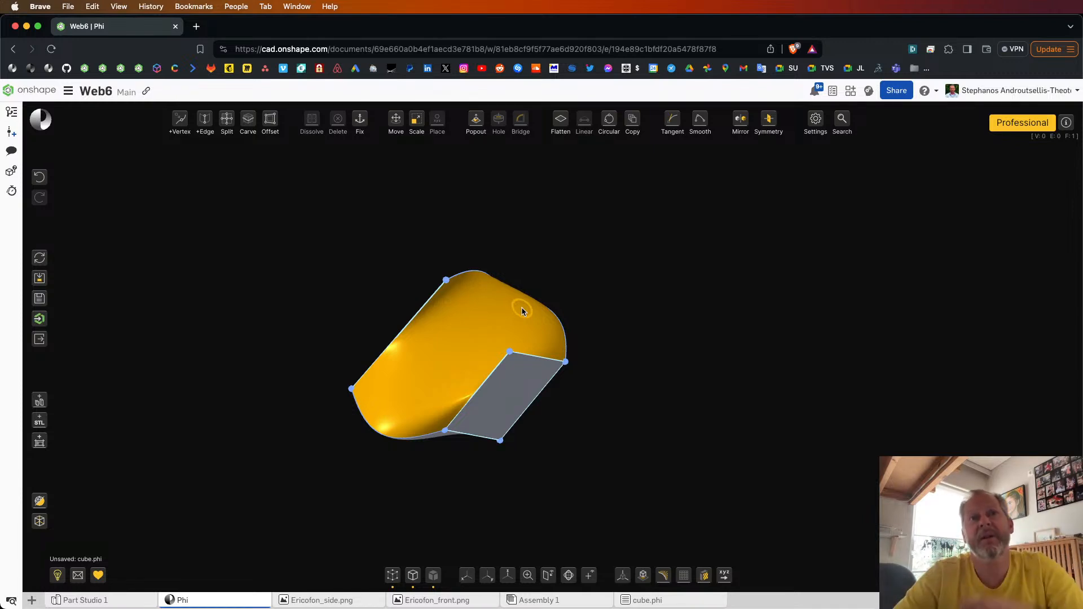
pyautogui.moveTo(623, 300); pyautogui.dragTo(635, 314)
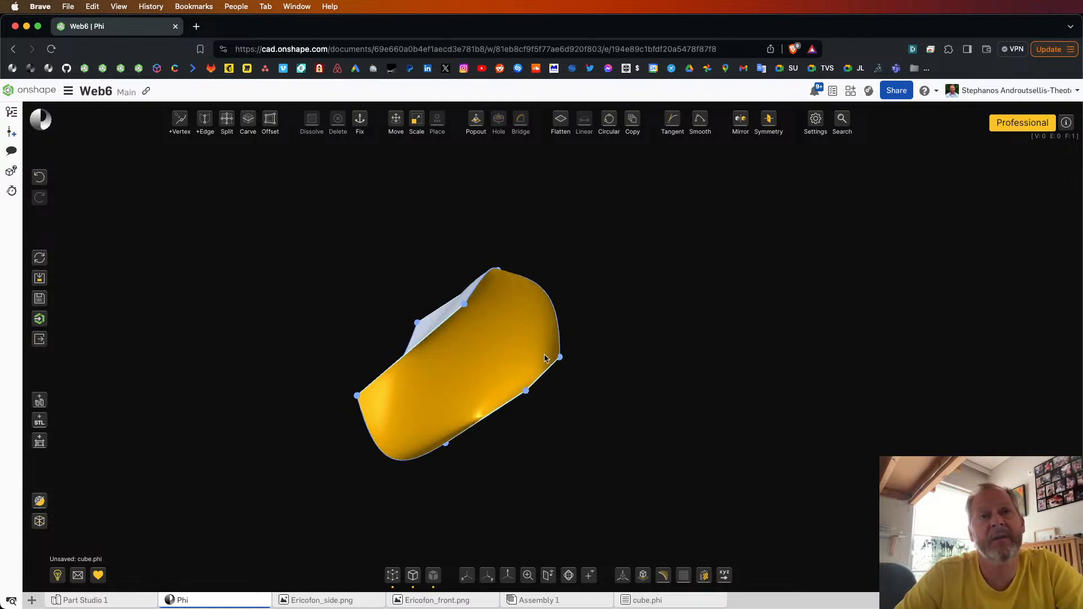
pyautogui.moveTo(576, 416); pyautogui.dragTo(559, 387)
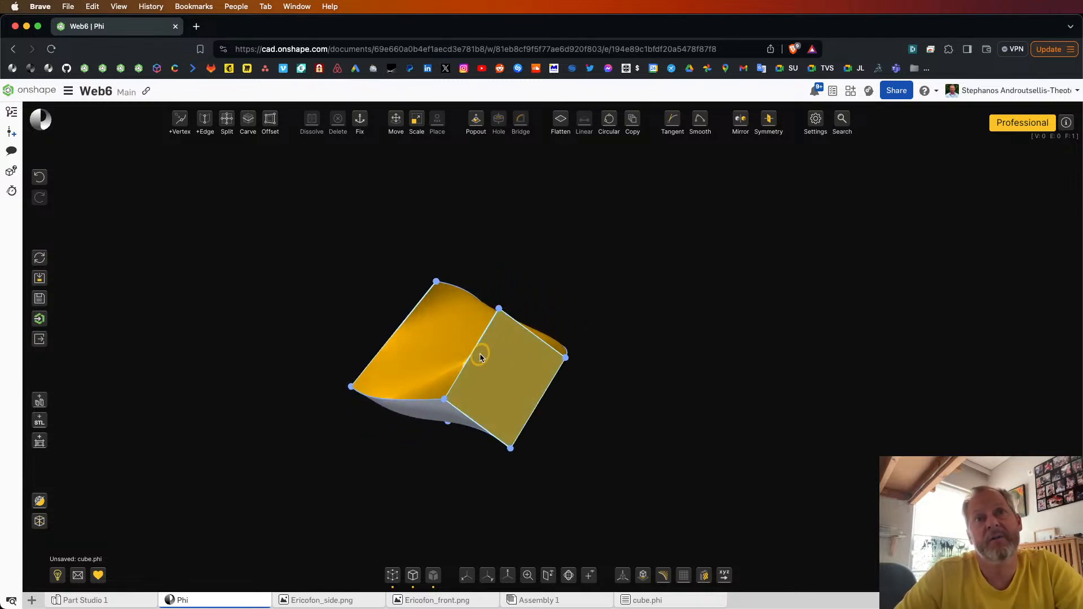
pyautogui.moveTo(670, 433); pyautogui.dragTo(607, 390)
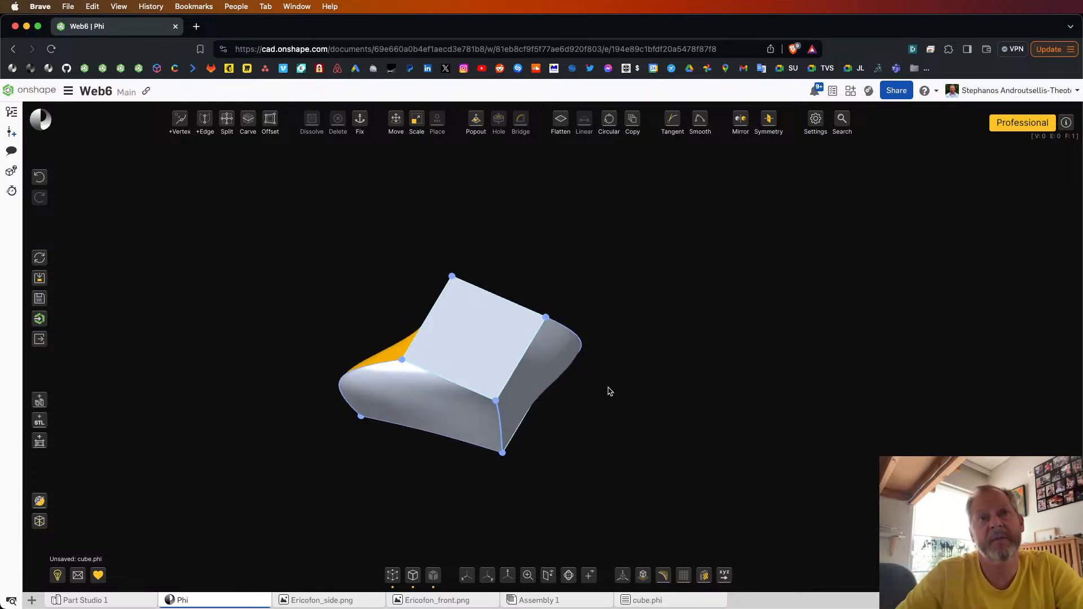
pyautogui.click(670, 412)
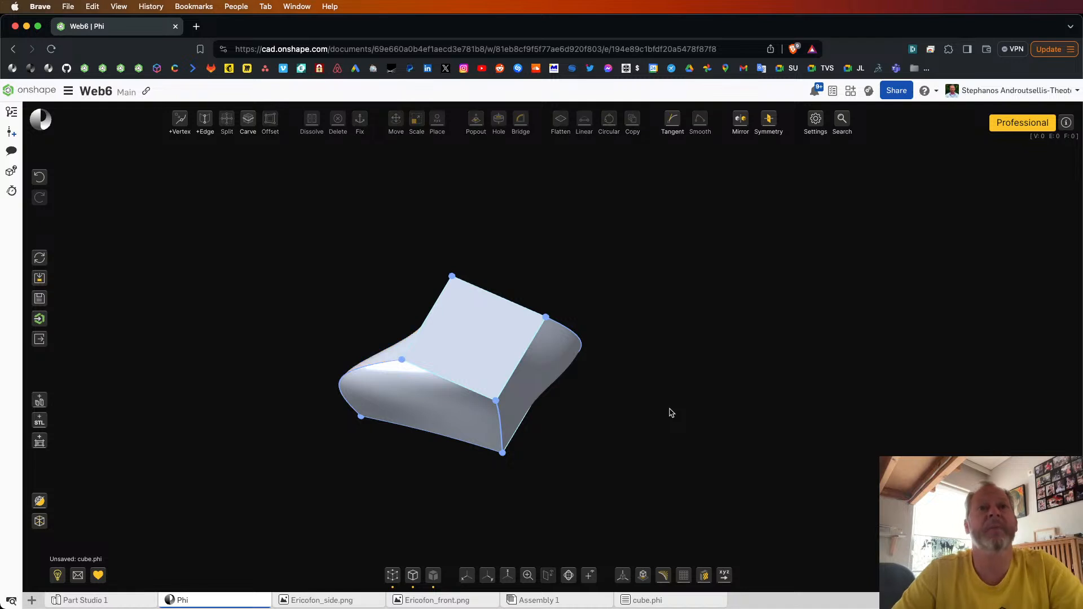
# Step: Add a vertex partway along the upper and lower edges of the large side face, and connect the two with a new edge
pyautogui.moveTo(671, 413); pyautogui.dragTo(675, 387)
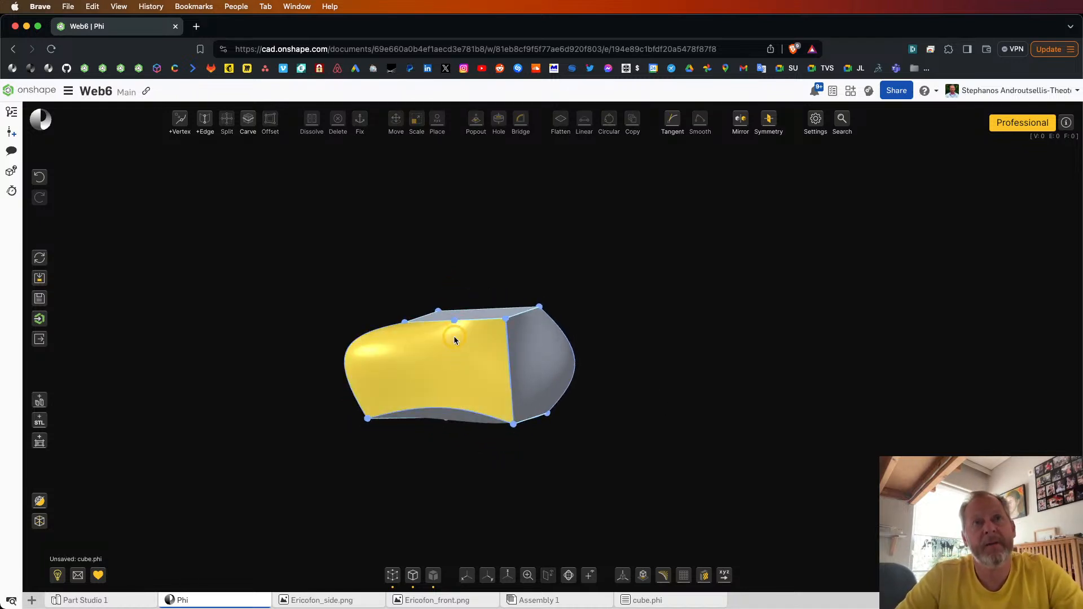
pyautogui.click(450, 407)
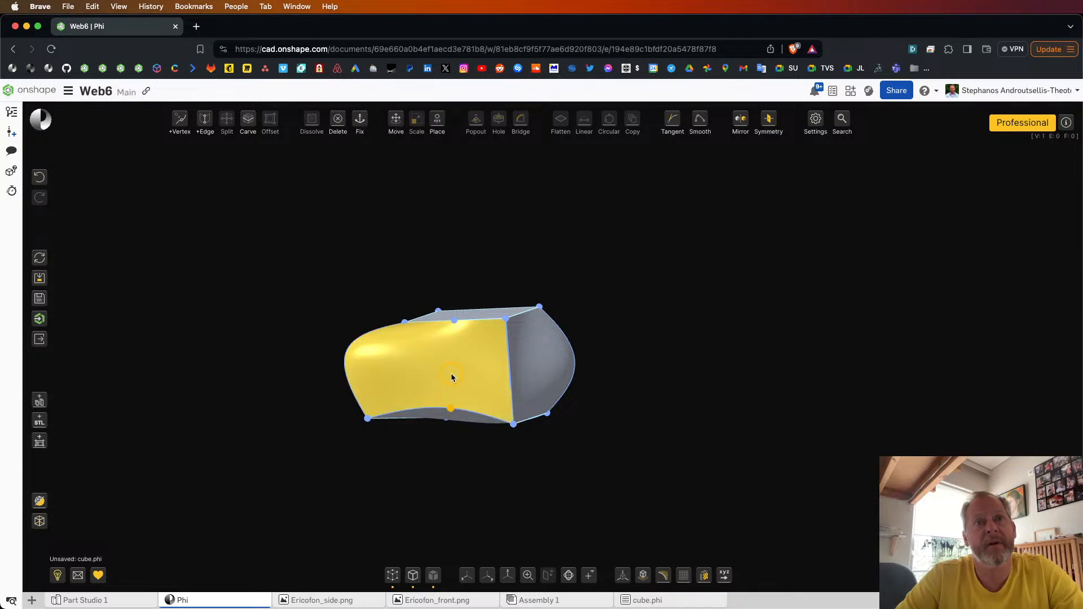
pyautogui.click(454, 323)
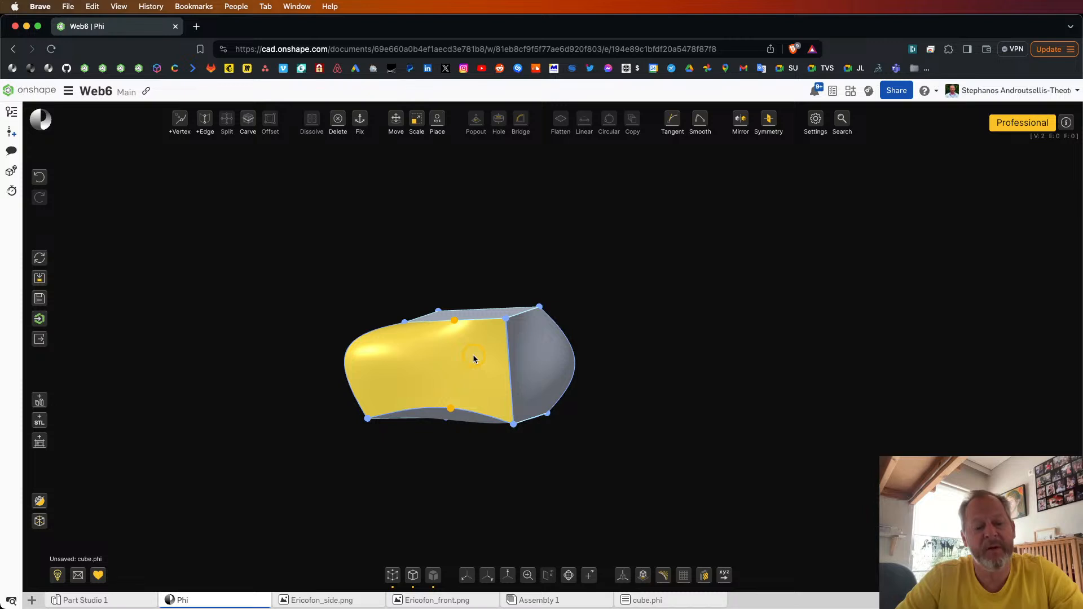
pyautogui.press('e')
pyautogui.scroll(8, 465, 347)
pyautogui.moveTo(465, 348); pyautogui.dragTo(500, 347, button='right')
pyautogui.scroll(-5, 488, 338)
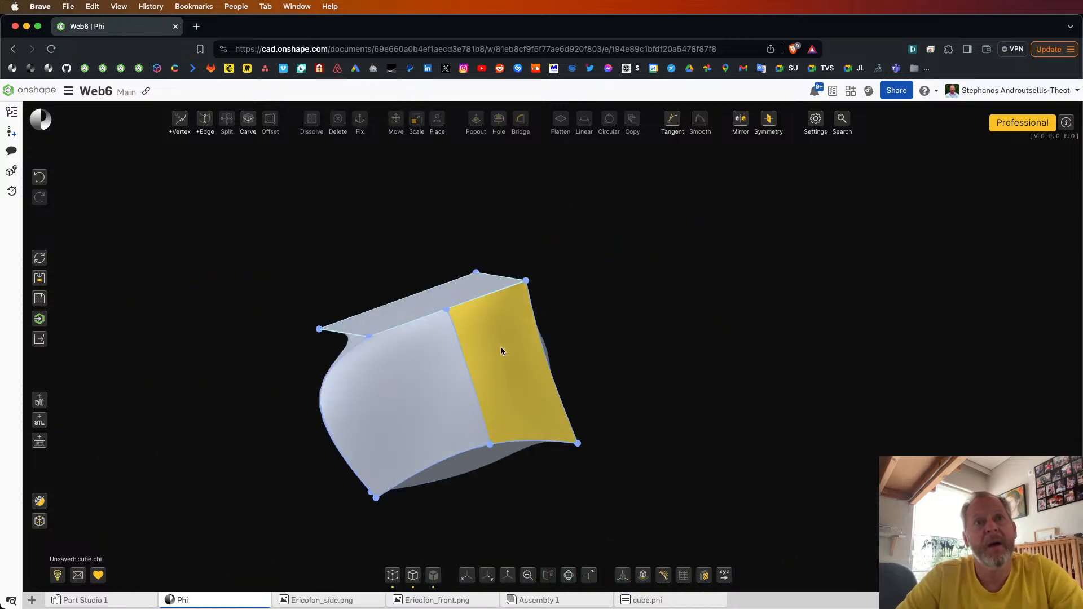
# Step: Delete only the connecting edge, select and deselect its two leftover end vertices, and undo the deletion
pyautogui.click(468, 371)
pyautogui.press('d')
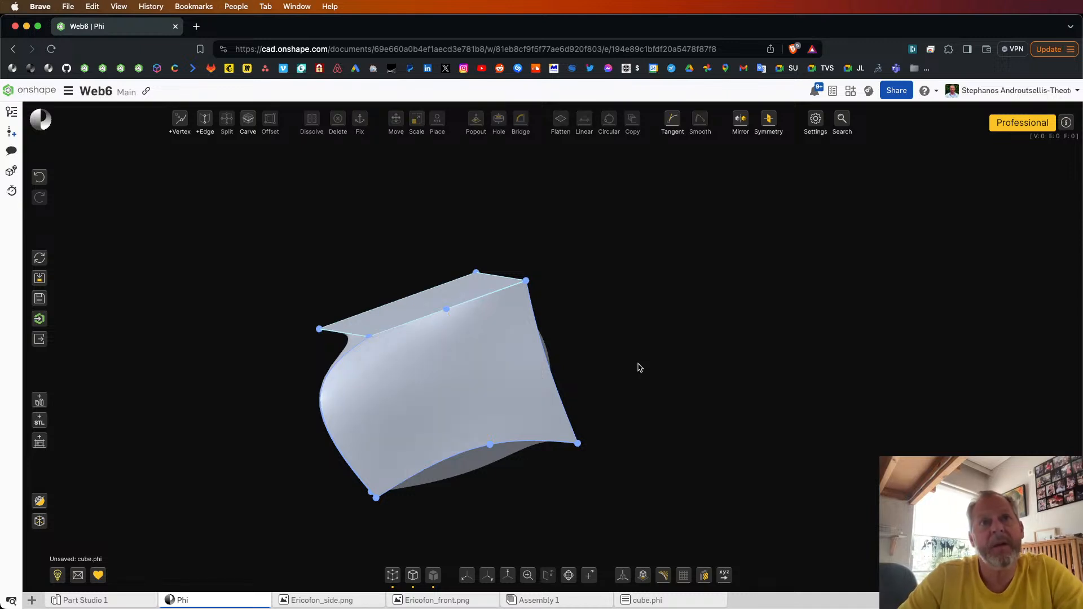
pyautogui.click(478, 321)
pyautogui.click(447, 311)
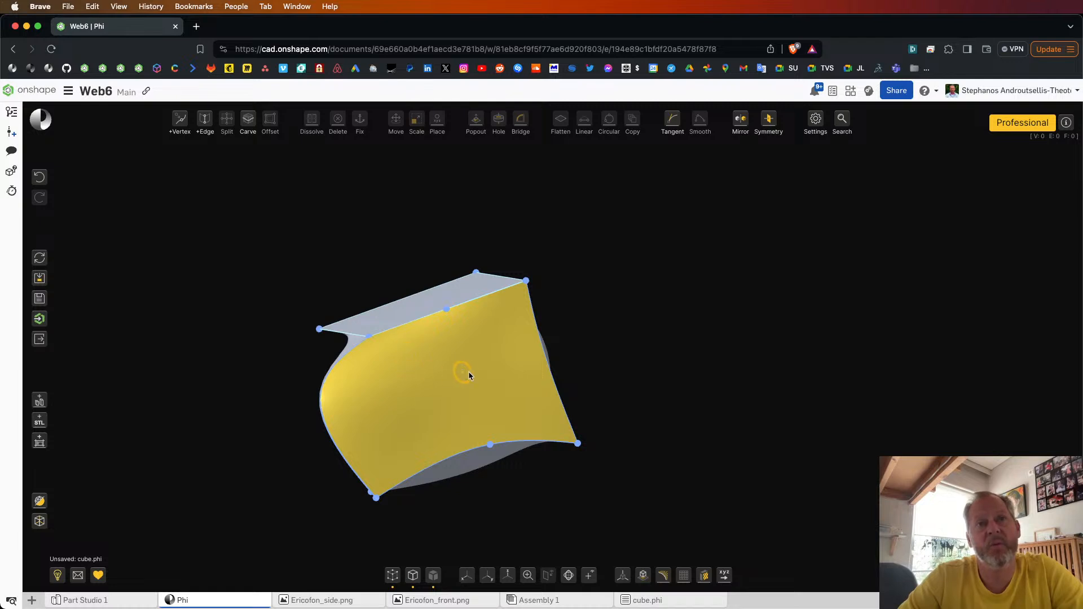
pyautogui.click(447, 310)
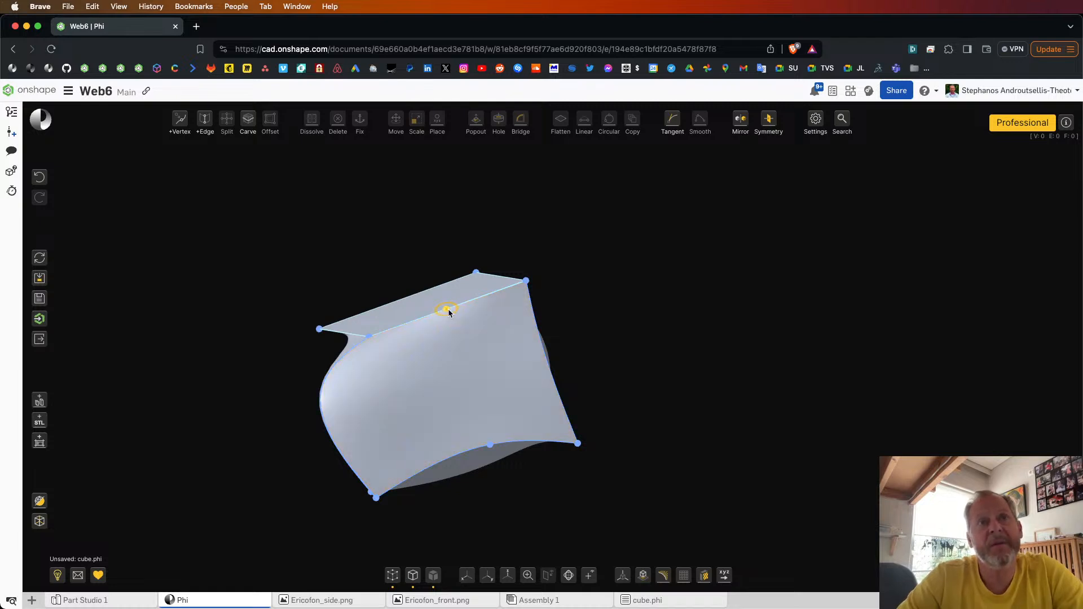
pyautogui.click(490, 445)
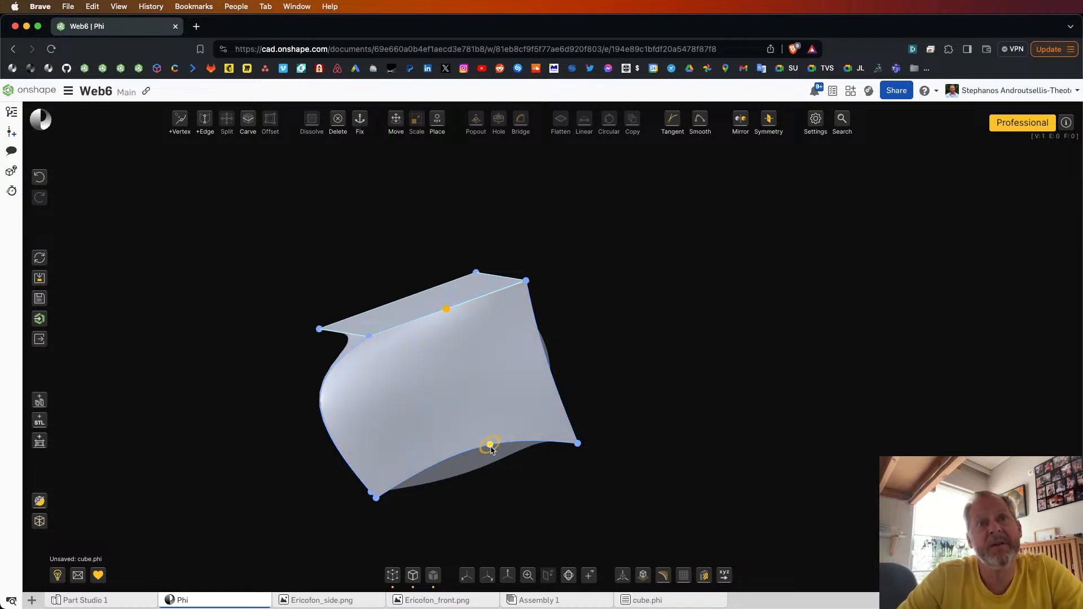
pyautogui.click(618, 362)
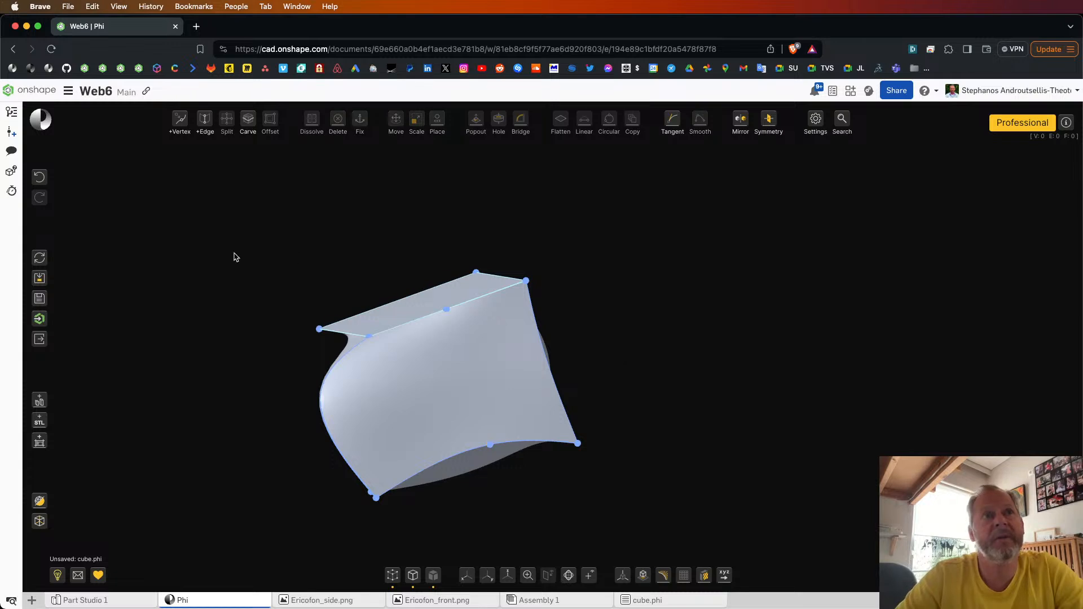
pyautogui.click(39, 177)
# Step: Delete the connecting edge together with its two floating end vertices, and check the restored side face
pyautogui.click(463, 347)
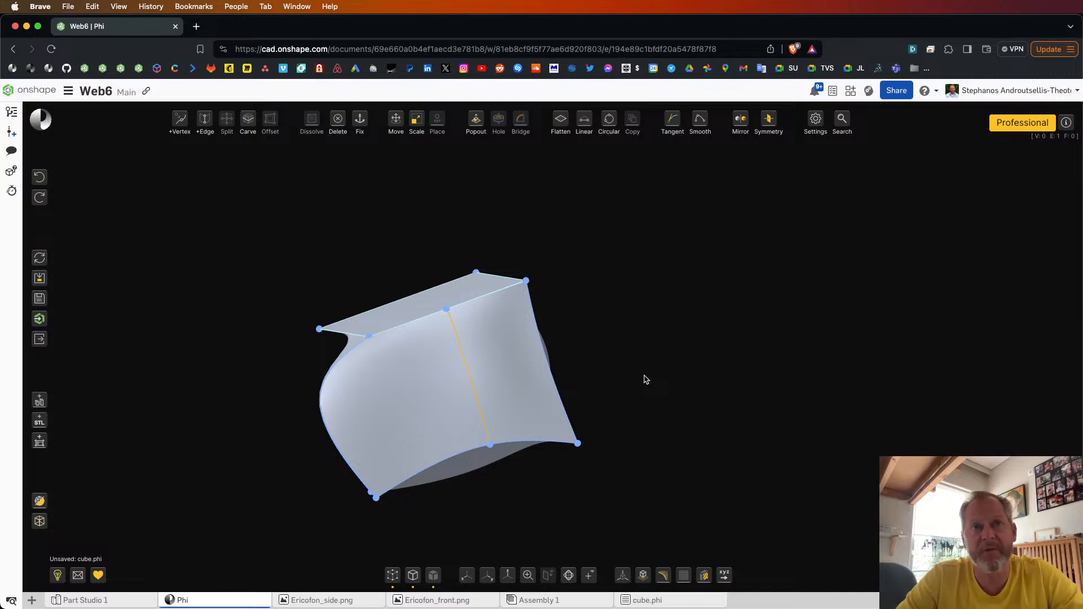
pyautogui.press('Delete')
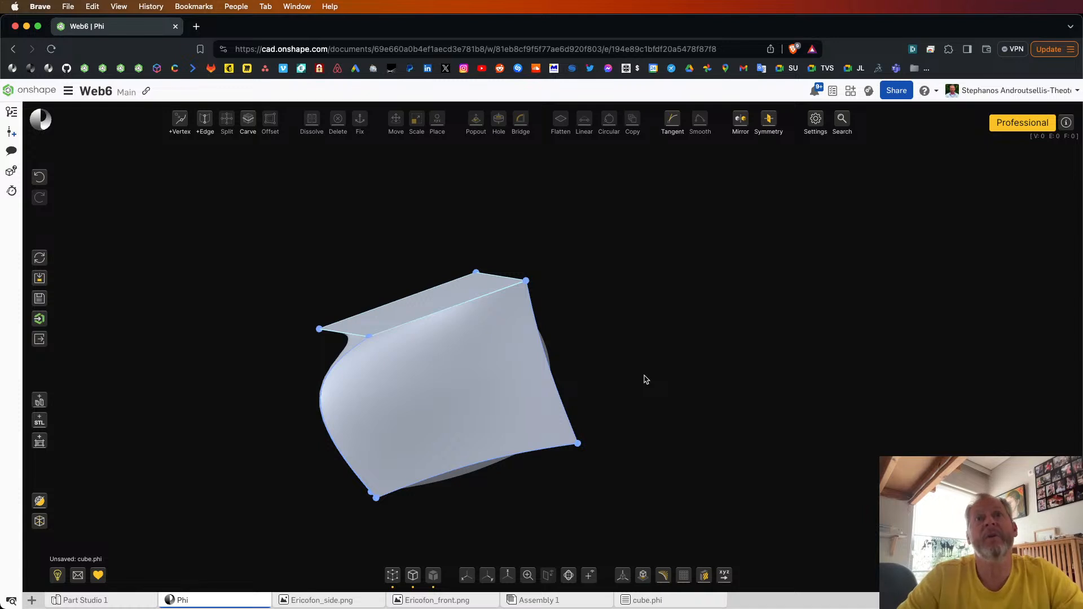
pyautogui.click(467, 361)
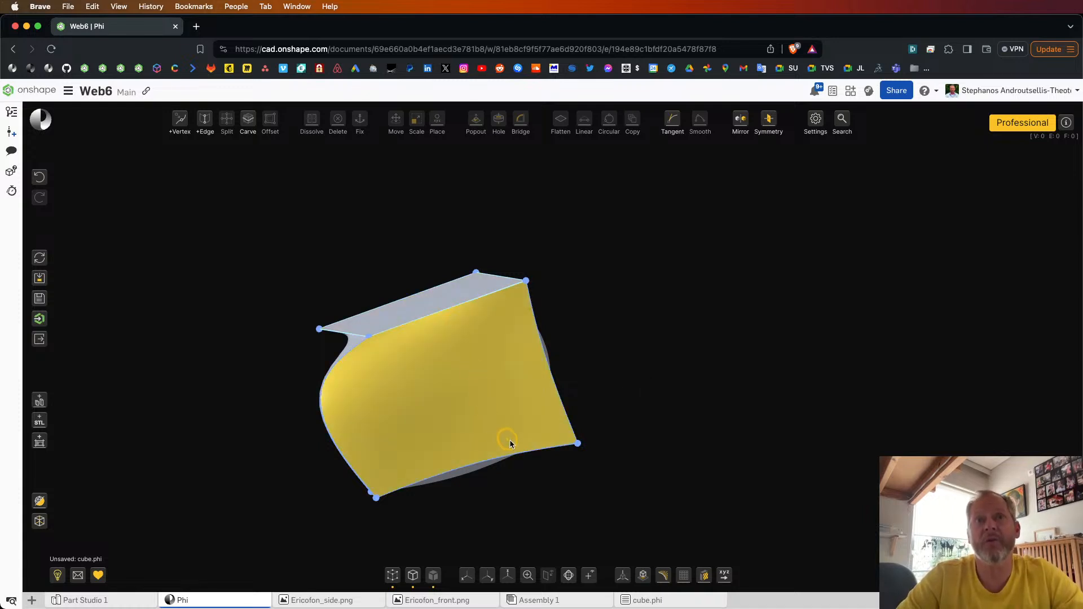
pyautogui.moveTo(680, 402); pyautogui.dragTo(604, 399, button='right')
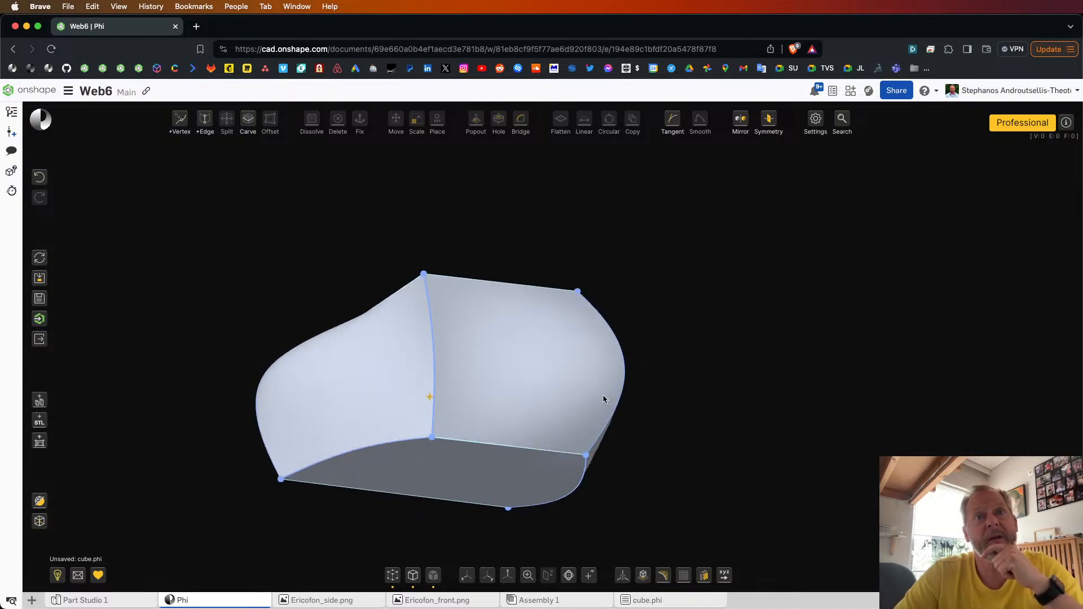
# Step: Add a vertex about halfway along the shared edge between the two curved side faces
pyautogui.click(443, 351)
pyautogui.click(435, 350)
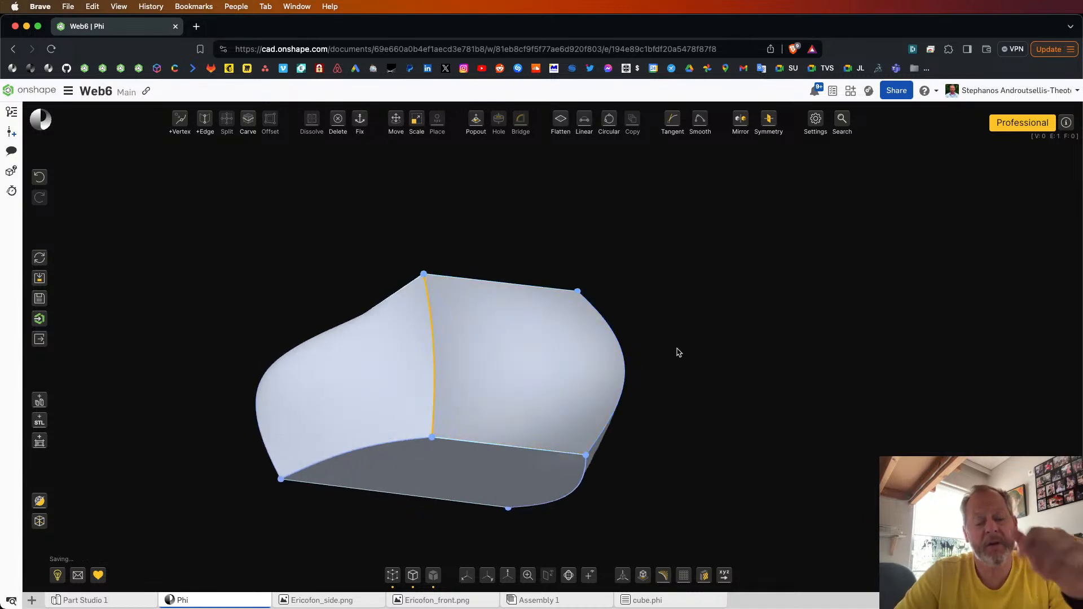
pyautogui.press('v')
pyautogui.click(435, 350)
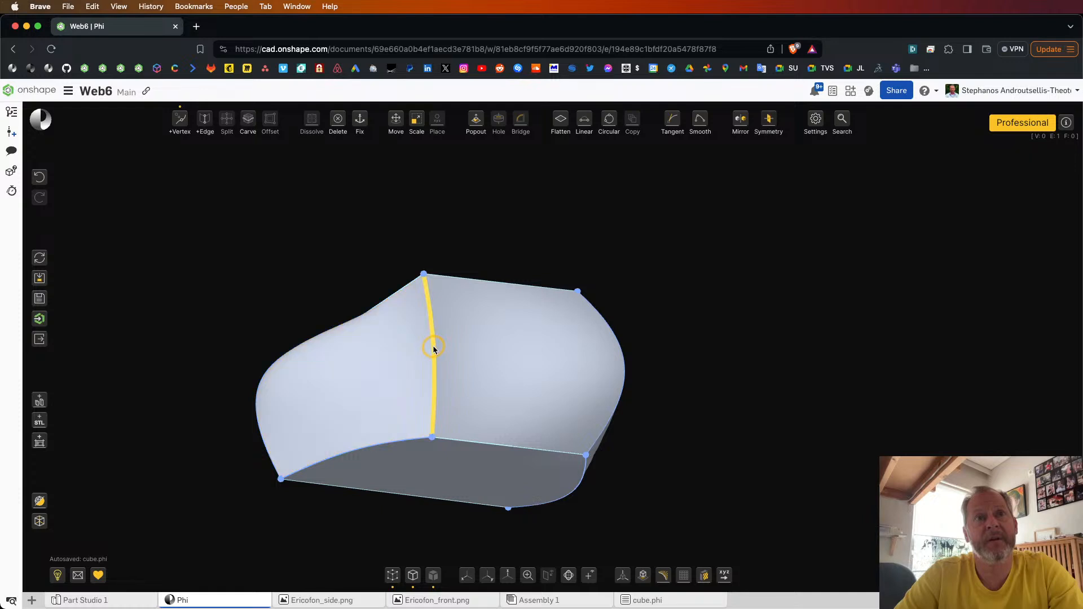
pyautogui.click(435, 353)
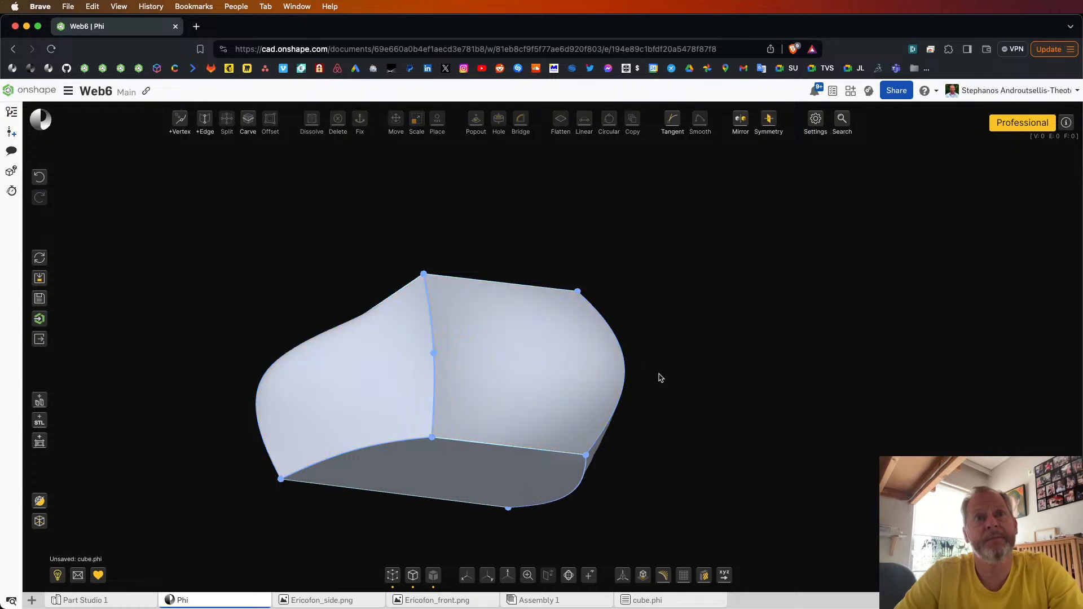
# Step: Delete the new middle vertex on the shared side edge
pyautogui.moveTo(539, 358); pyautogui.dragTo(495, 363)
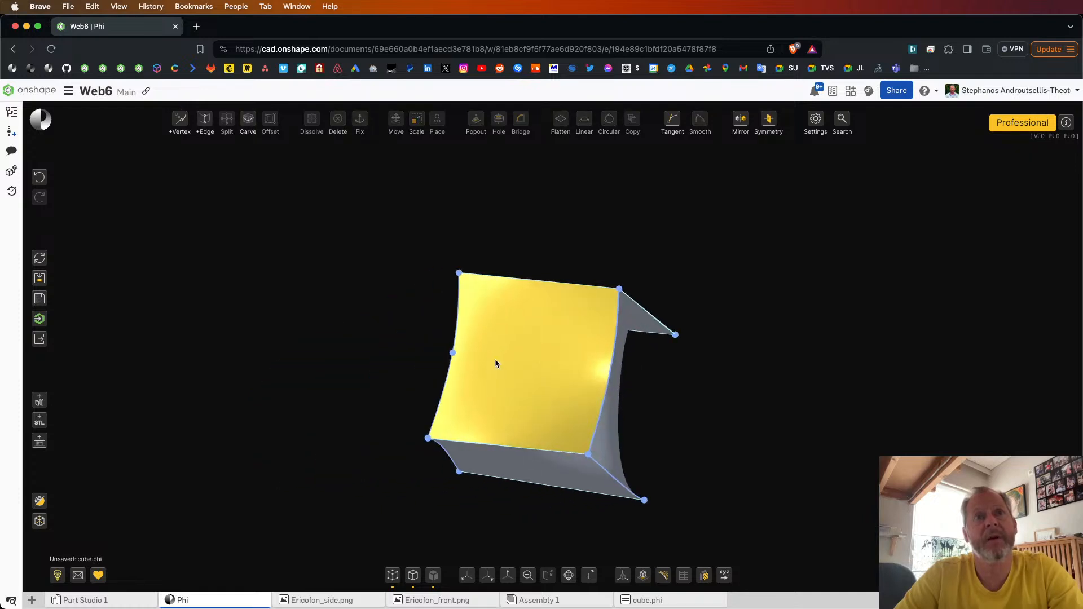
pyautogui.click(452, 353)
pyautogui.press('Delete')
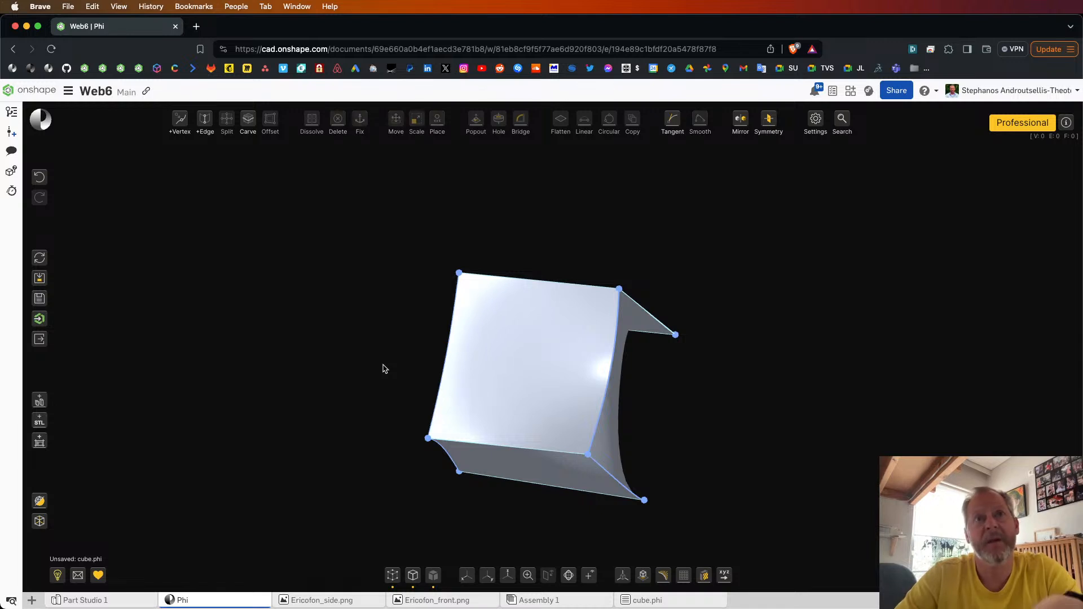
# Step: Bend the shared edge inward at a new middle vertex, and bulge the edge portions above and below it outward
pyautogui.scroll(3, 446, 360)
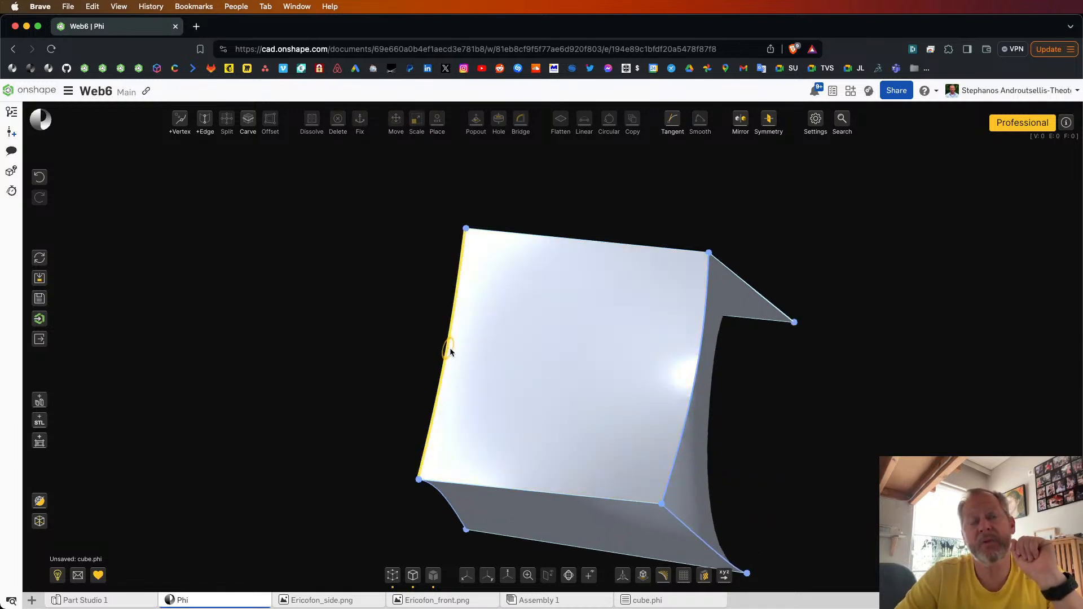
pyautogui.moveTo(449, 348); pyautogui.dragTo(488, 344)
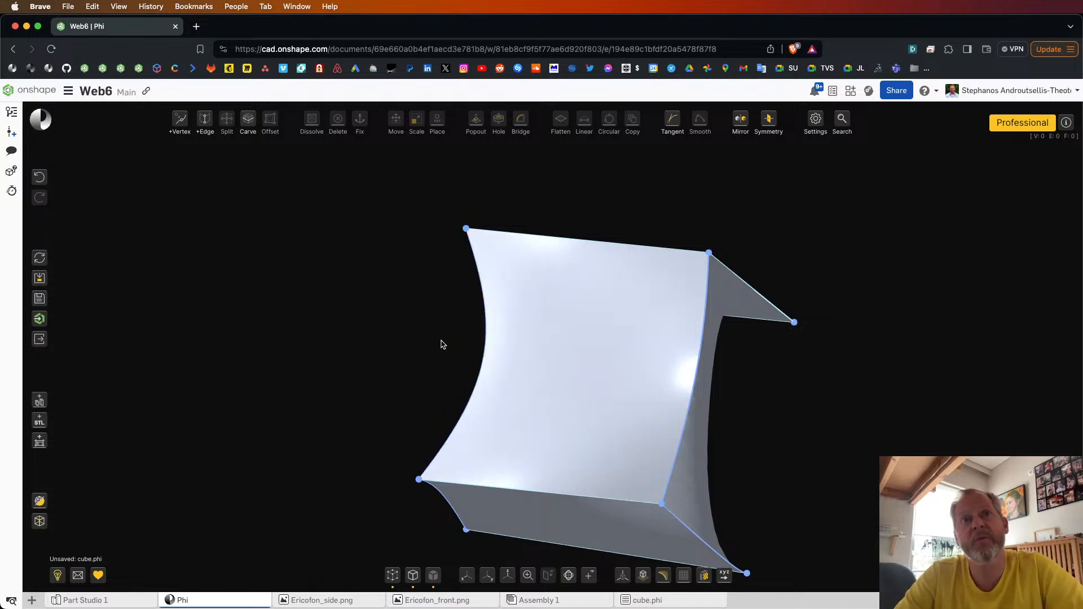
pyautogui.click(483, 357)
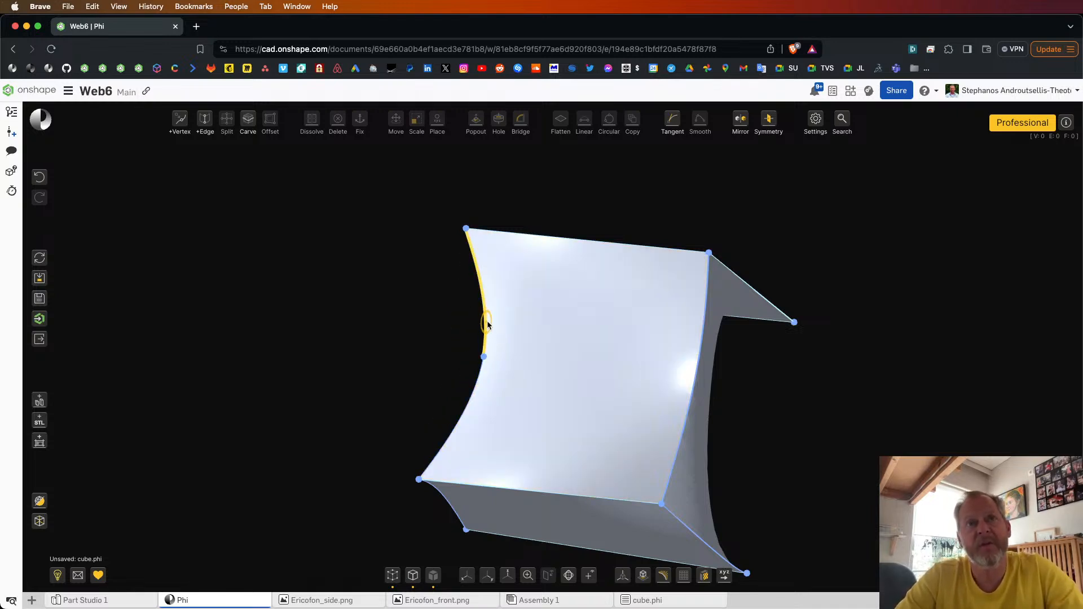
pyautogui.moveTo(472, 322); pyautogui.dragTo(468, 319)
pyautogui.moveTo(473, 387)
pyautogui.mouseDown()
pyautogui.moveTo(429, 363)
pyautogui.moveTo(406, 365)
pyautogui.mouseUp()
# Step: Delete the middle vertex, undo the deletion, and remove the vertex again while keeping the edge's wavy shape
pyautogui.click(482, 345)
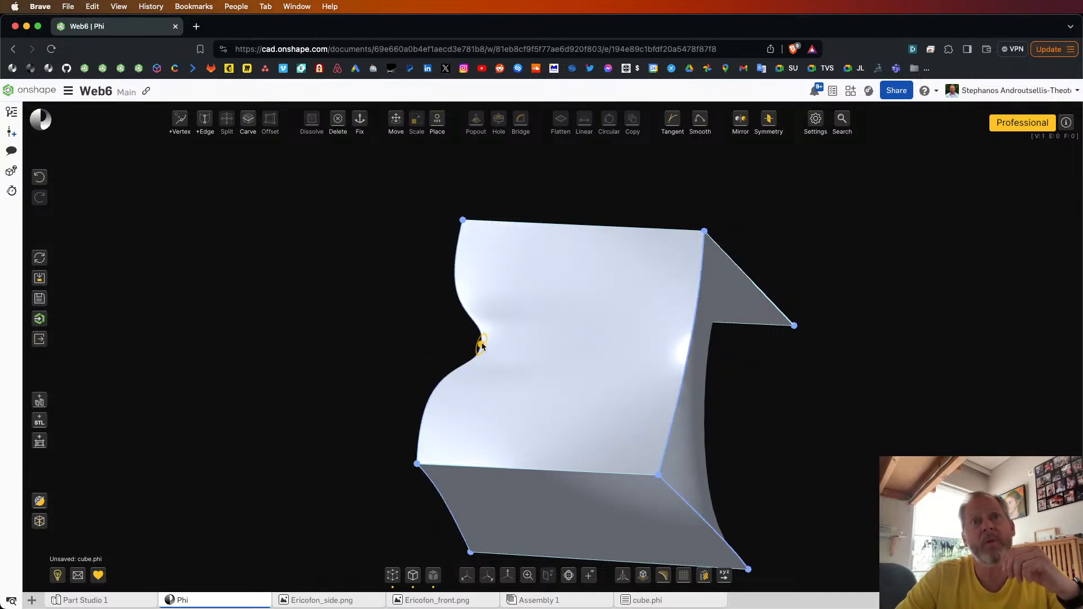
pyautogui.press('Delete')
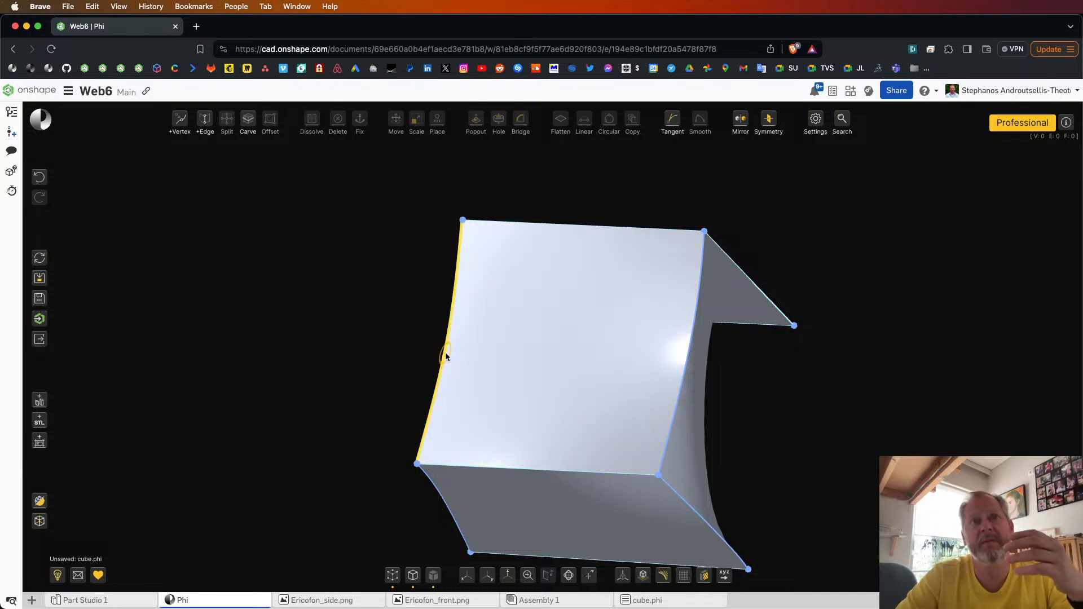
pyautogui.click(39, 177)
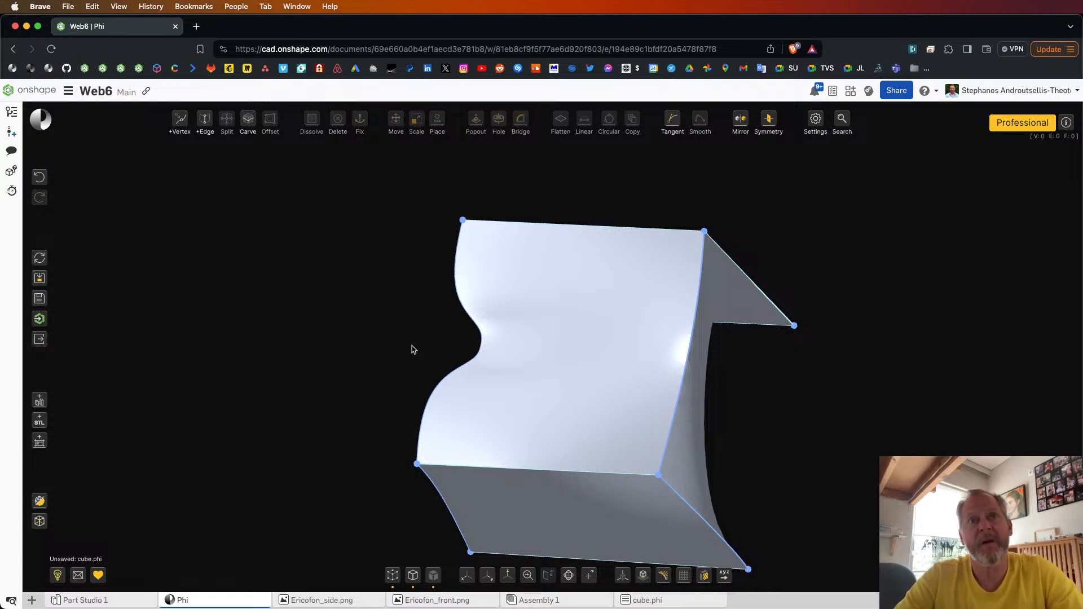
# Step: Examine the wavy edge and the adjoining side faces from several angles and distances
pyautogui.moveTo(404, 341)
pyautogui.mouseDown()
pyautogui.moveTo(396, 337)
pyautogui.moveTo(486, 327)
pyautogui.moveTo(425, 339)
pyautogui.moveTo(460, 357)
pyautogui.mouseUp()
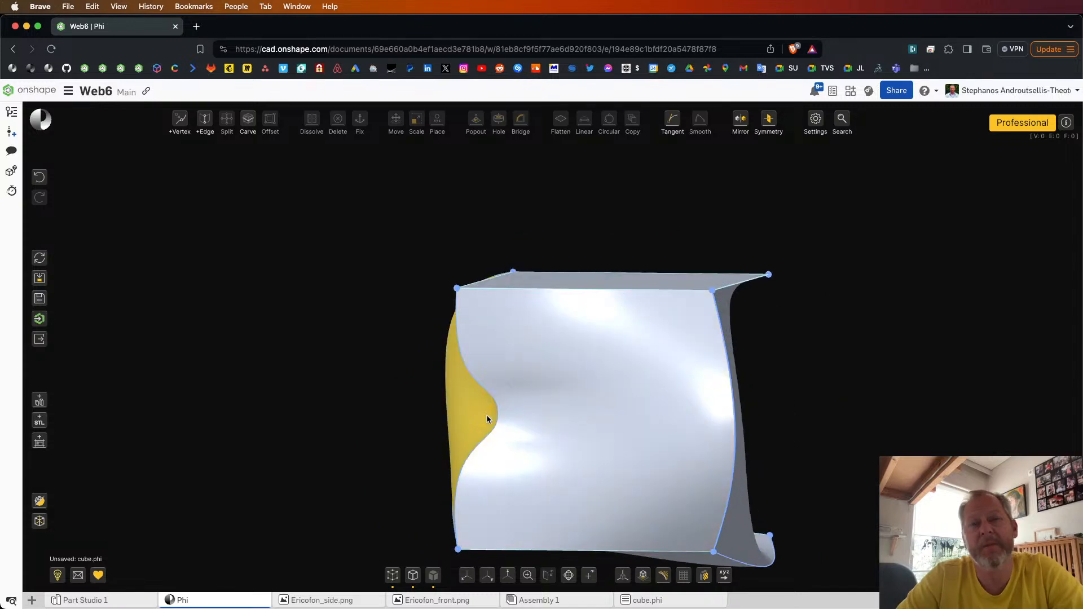
pyautogui.scroll(-5, 517, 400)
pyautogui.moveTo(517, 399); pyautogui.dragTo(532, 391)
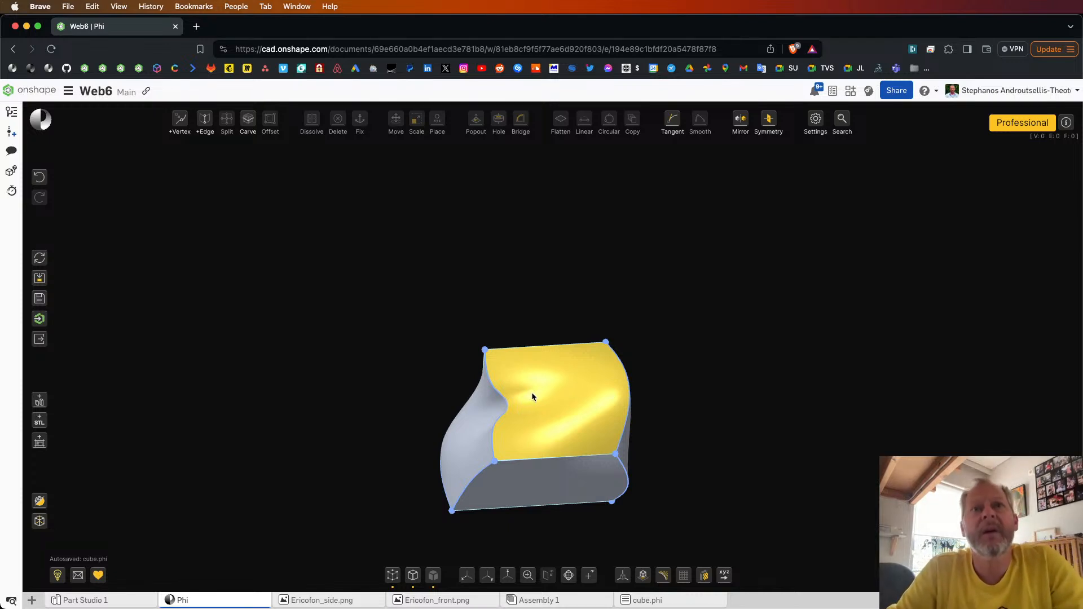
pyautogui.scroll(3, 498, 438)
pyautogui.moveTo(497, 438); pyautogui.dragTo(493, 437, button='right')
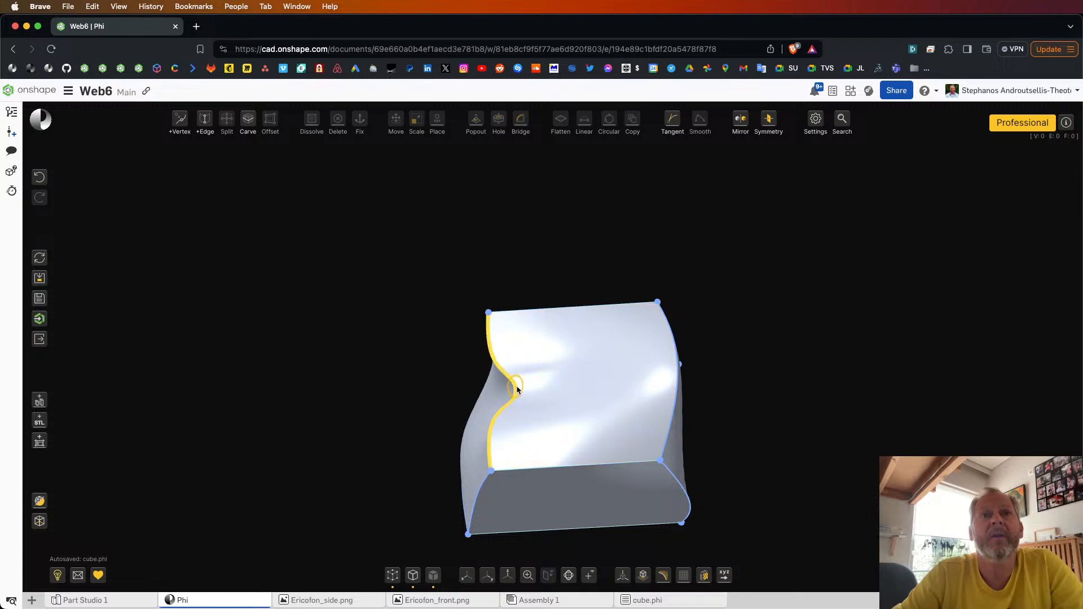
pyautogui.scroll(-5, 556, 359)
pyautogui.moveTo(557, 359); pyautogui.dragTo(530, 369, button='right')
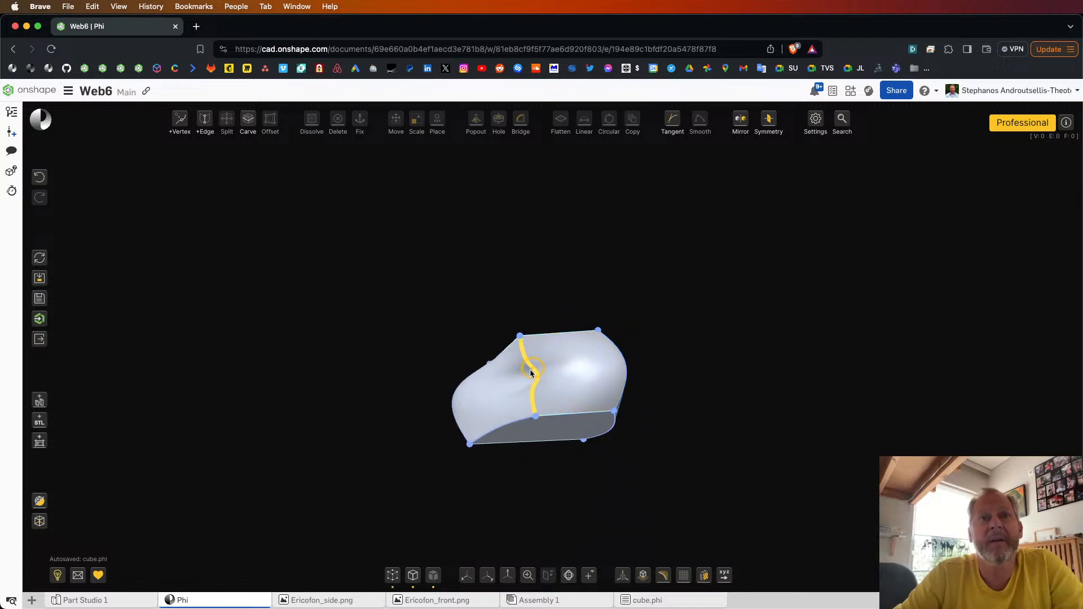
# Step: Smooth the wavy shared edge into one simple curve
pyautogui.click(531, 371)
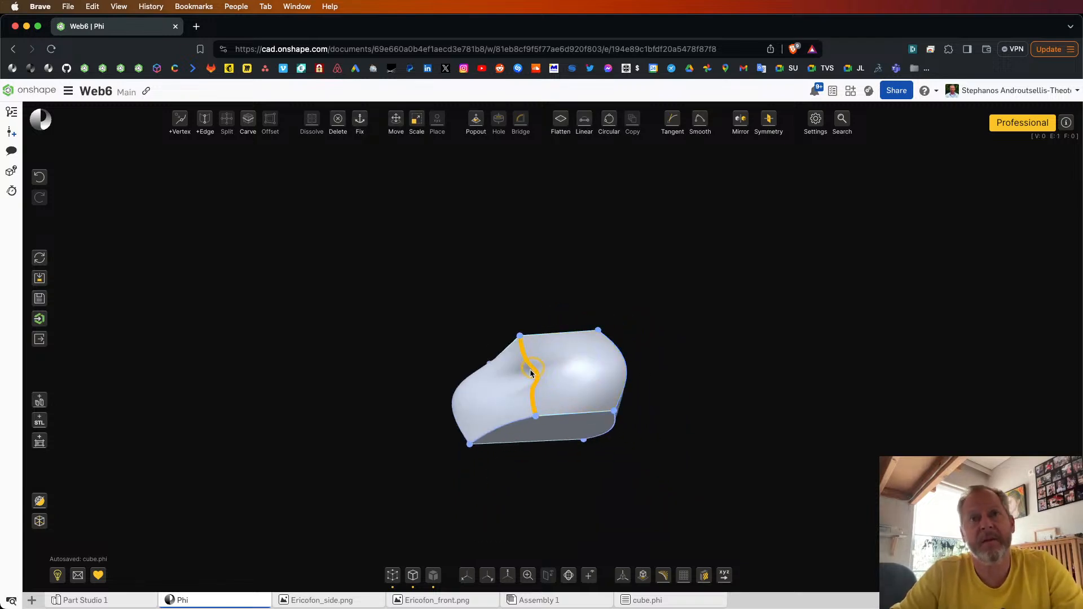
pyautogui.press('s')
pyautogui.scroll(5, 531, 378)
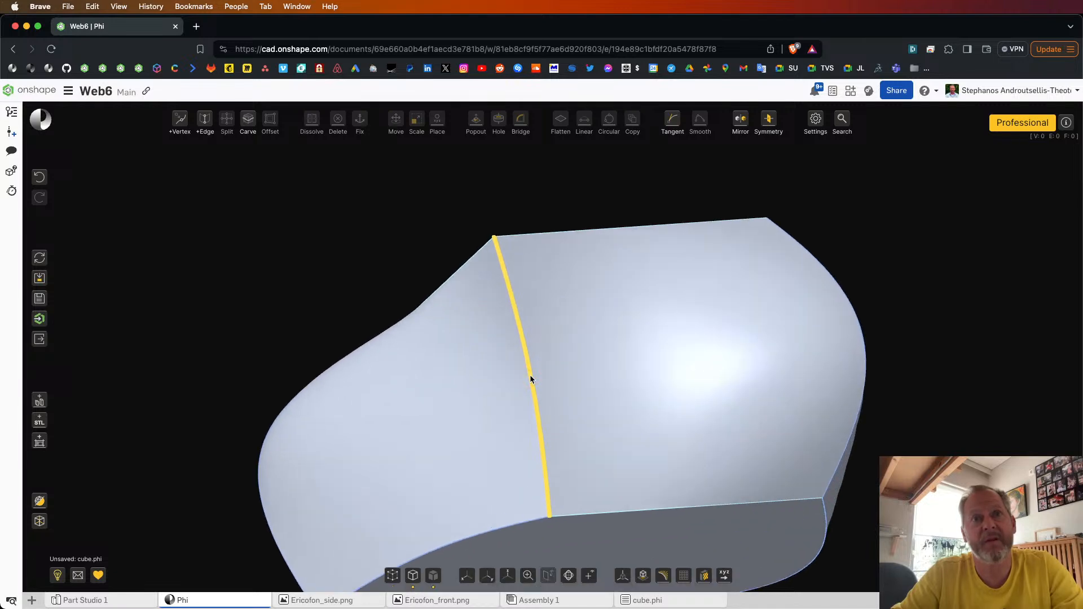
# Step: Select both side faces that meet at the smoothed edge and view them from above
pyautogui.click(617, 359)
pyautogui.click(501, 395)
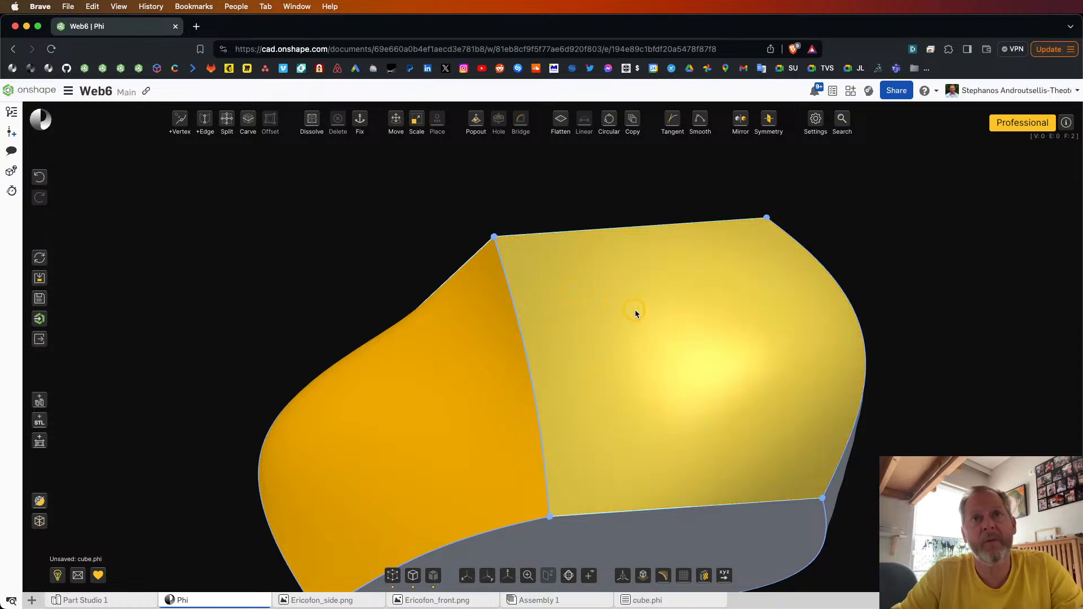
pyautogui.scroll(-5, 632, 309)
pyautogui.moveTo(627, 308); pyautogui.dragTo(629, 321, button='right')
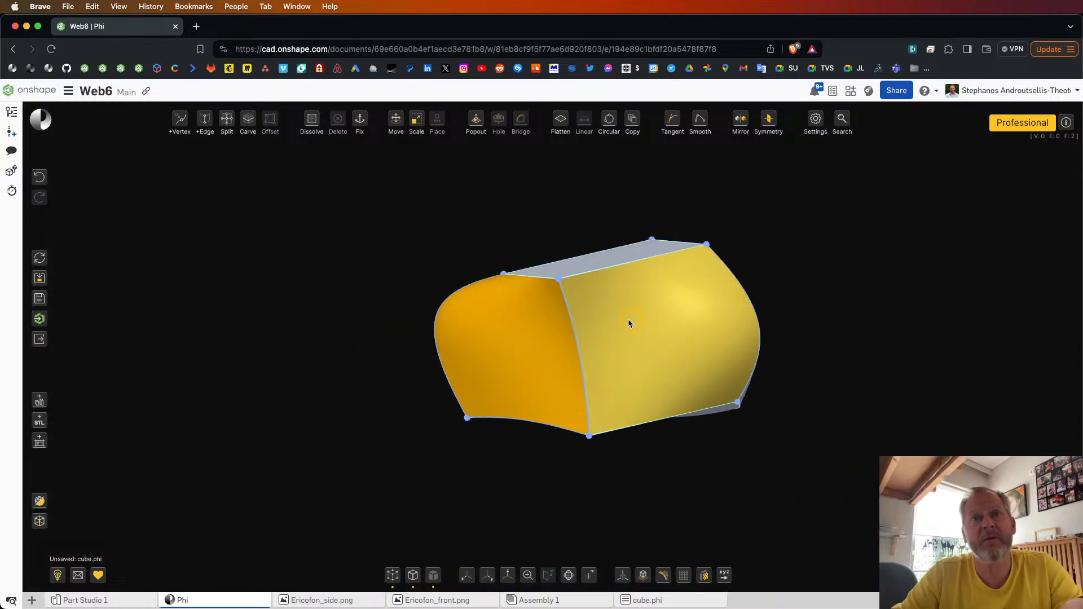
# Step: Add a vertex midway along each edge bounding the two side faces, and clear the selection
pyautogui.click(633, 263)
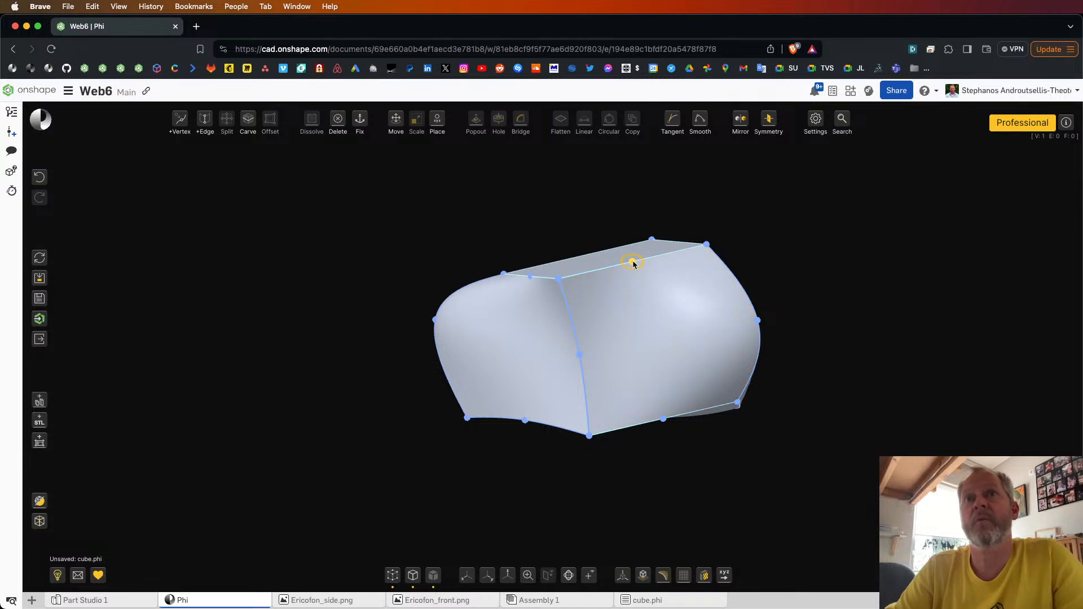
pyautogui.click(633, 263)
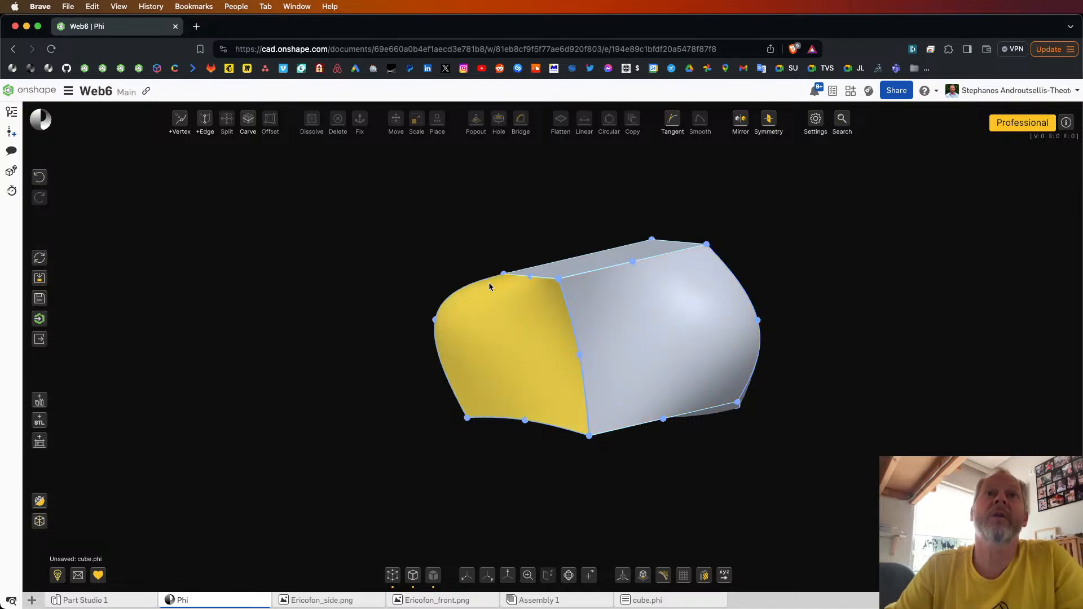
pyautogui.moveTo(834, 341); pyautogui.dragTo(862, 342, button='right')
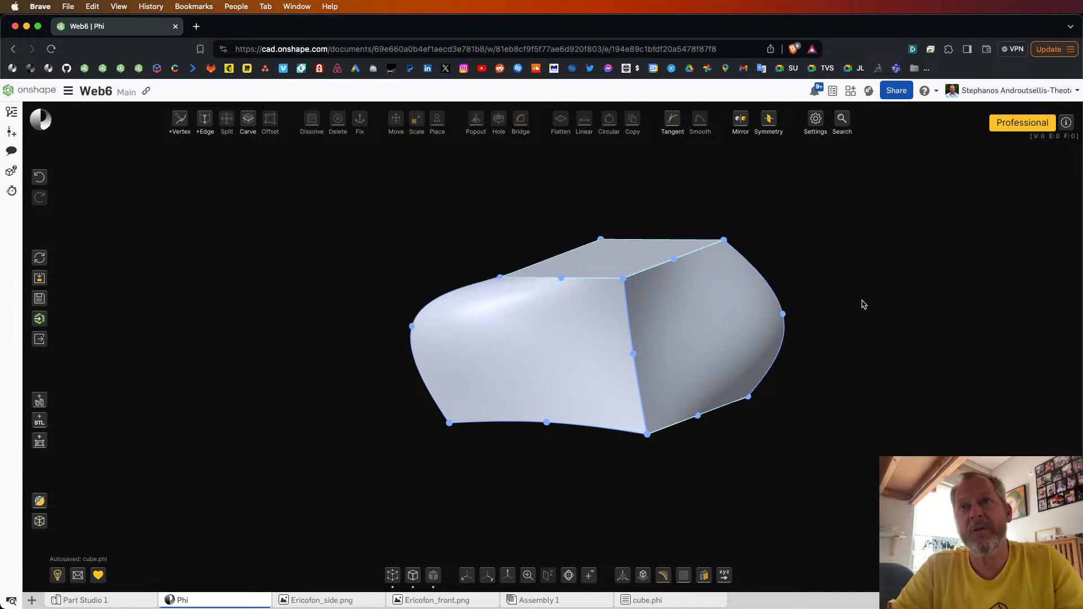
# Step: Delete the midpoint vertices, undo the deletion, and remove them again while keeping the curved shape of the side faces
pyautogui.press('super+z')
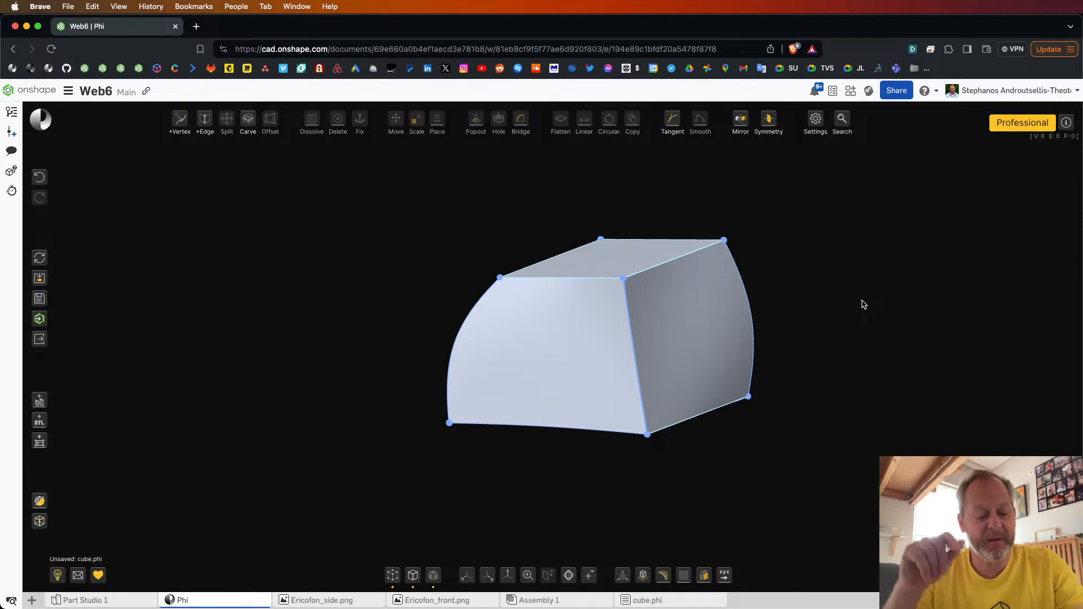
pyautogui.click(40, 182)
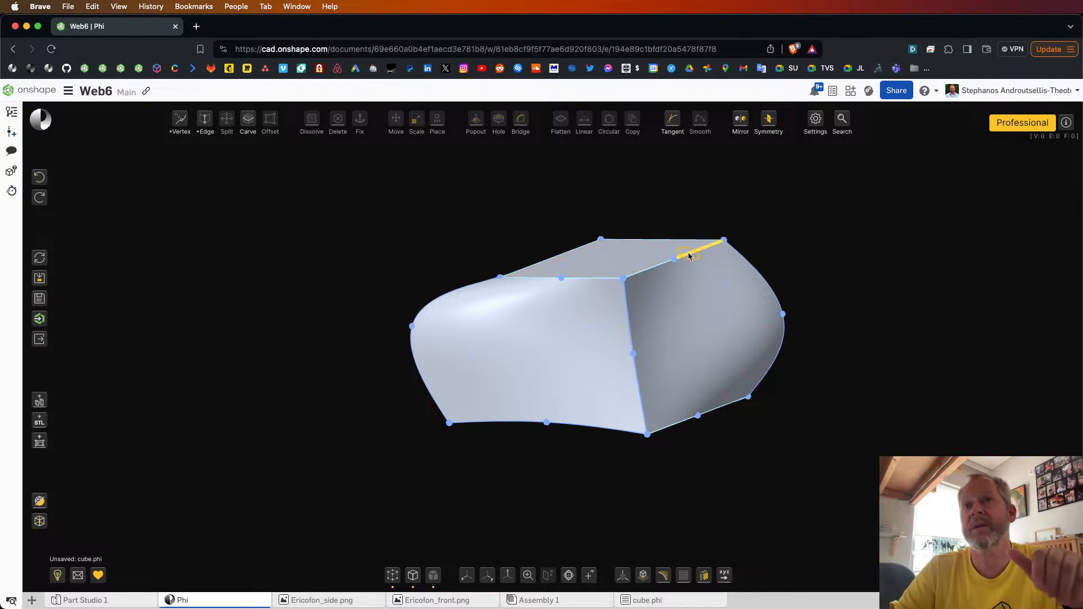
pyautogui.click(624, 279)
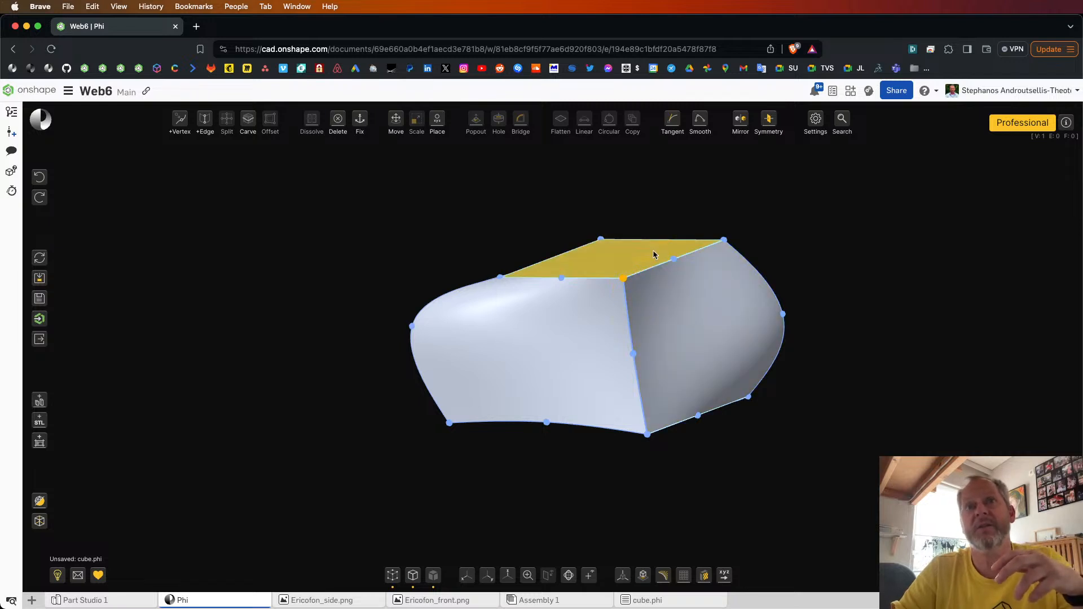
pyautogui.click(684, 204)
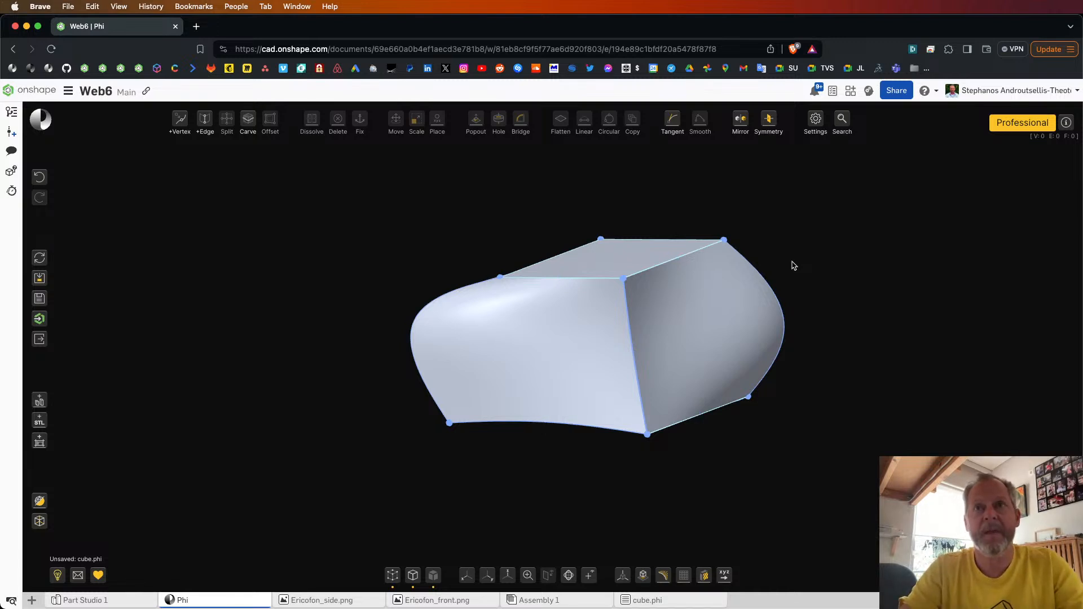
pyautogui.press('super+shift+z')
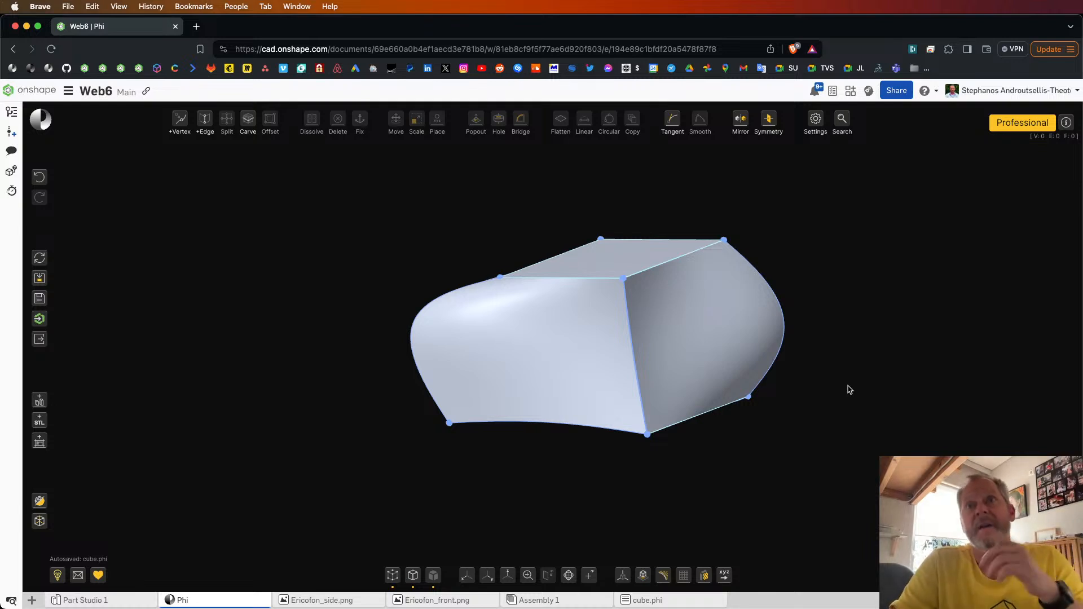
# Step: Dissolve the two curved side faces and the adjoining bottom face into one single face
pyautogui.click(724, 323)
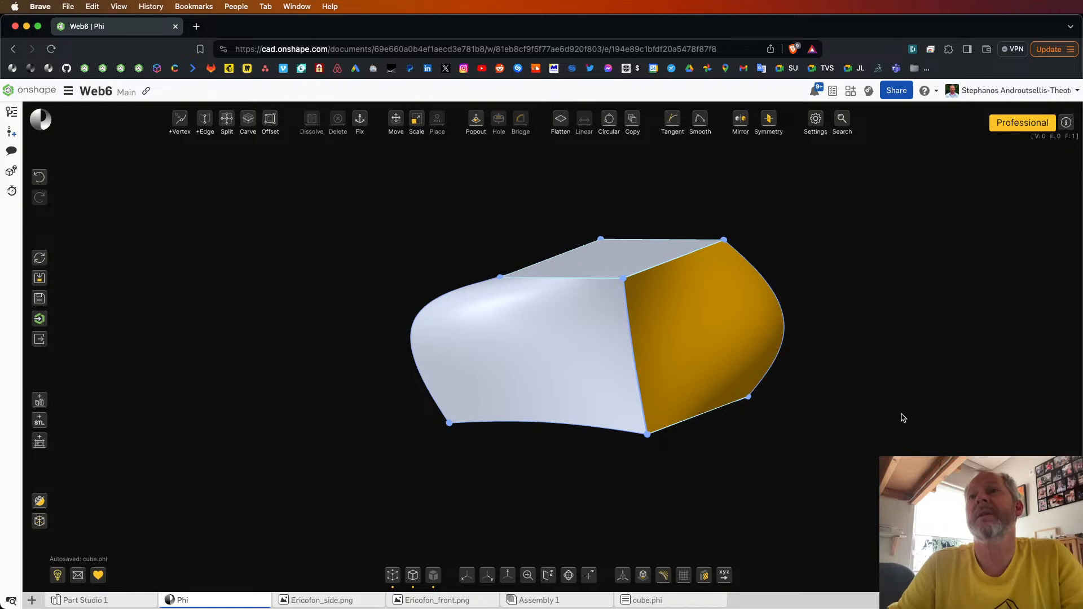
pyautogui.click(849, 301)
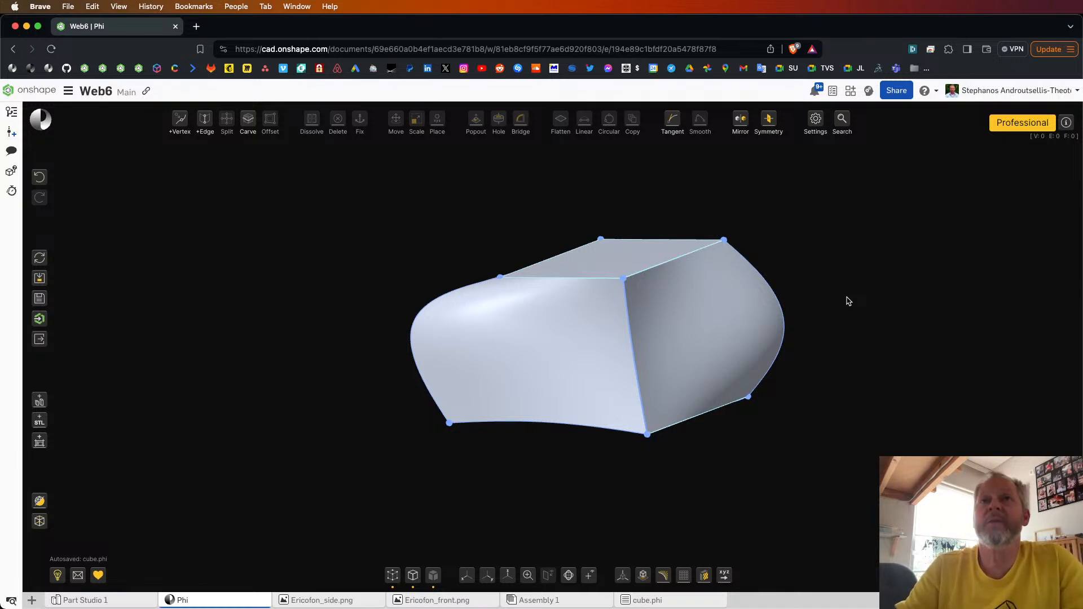
pyautogui.click(521, 300)
pyautogui.click(688, 313)
pyautogui.moveTo(688, 314); pyautogui.dragTo(698, 288, button='right')
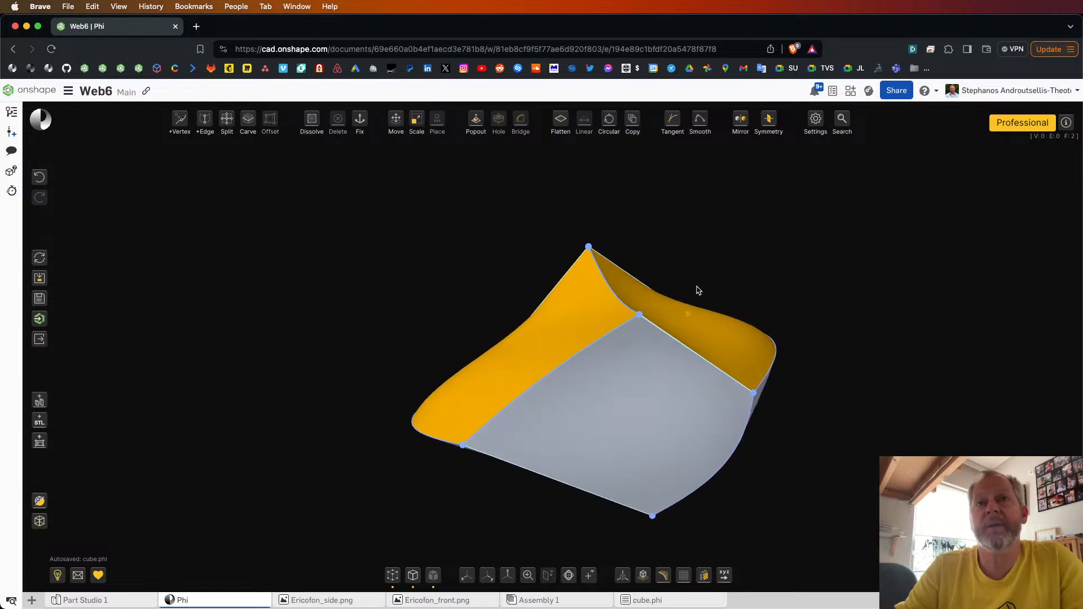
pyautogui.click(636, 342)
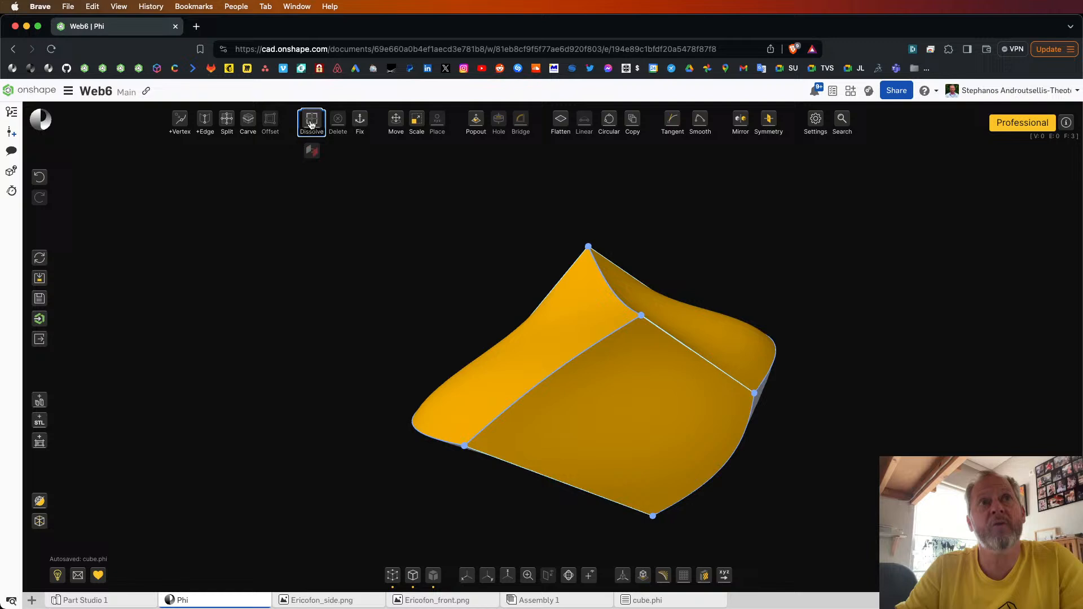
pyautogui.click(311, 122)
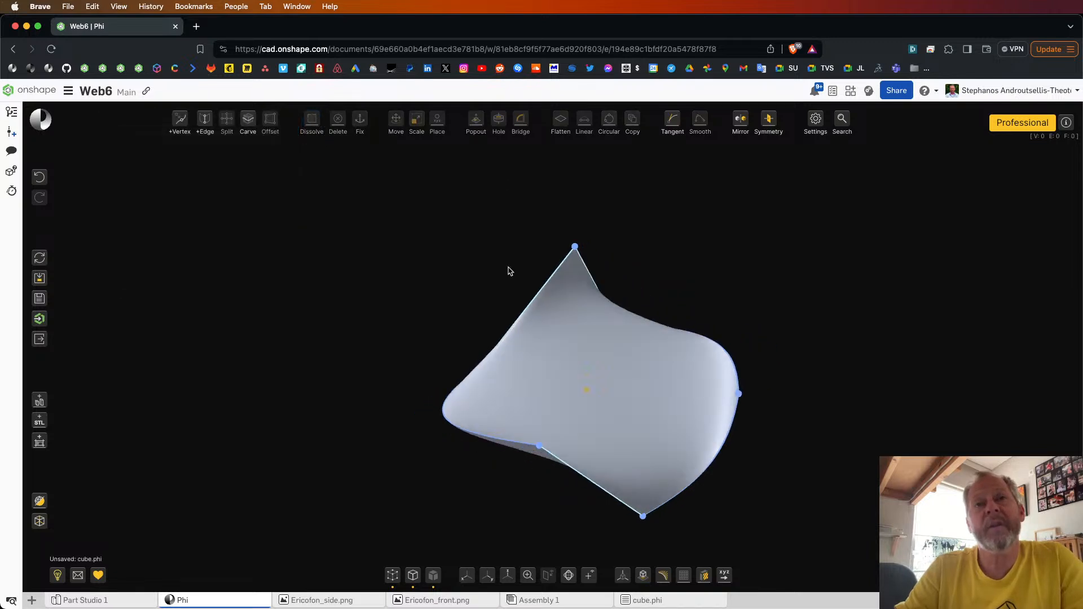
# Step: Examine the merged three-sided surface from several angles, and select it as one face
pyautogui.moveTo(510, 271); pyautogui.dragTo(487, 284, button='right')
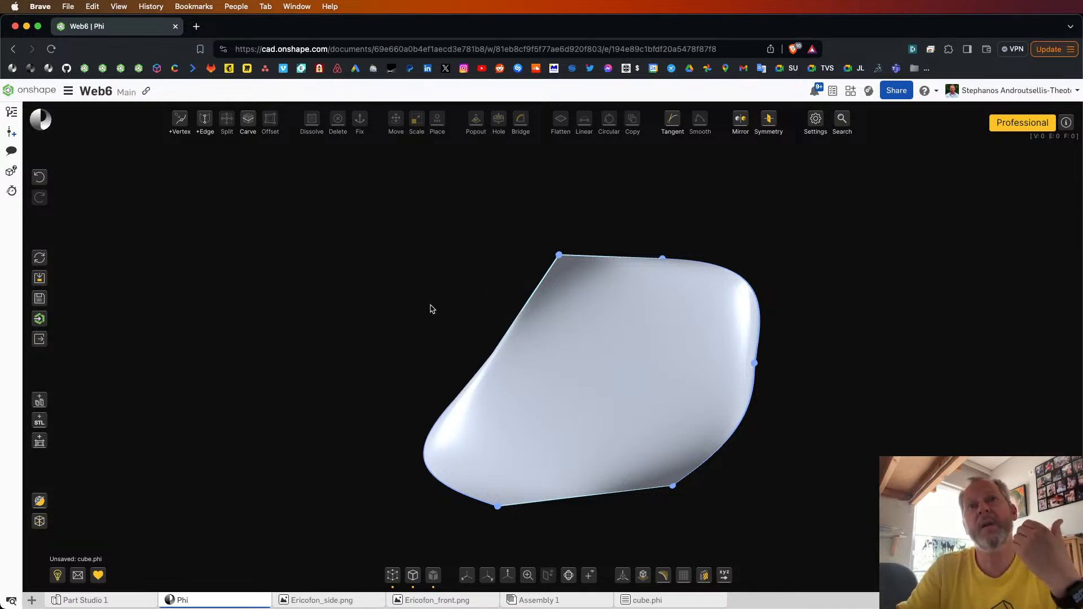
pyautogui.moveTo(432, 308); pyautogui.dragTo(545, 320, button='right')
pyautogui.click(594, 361)
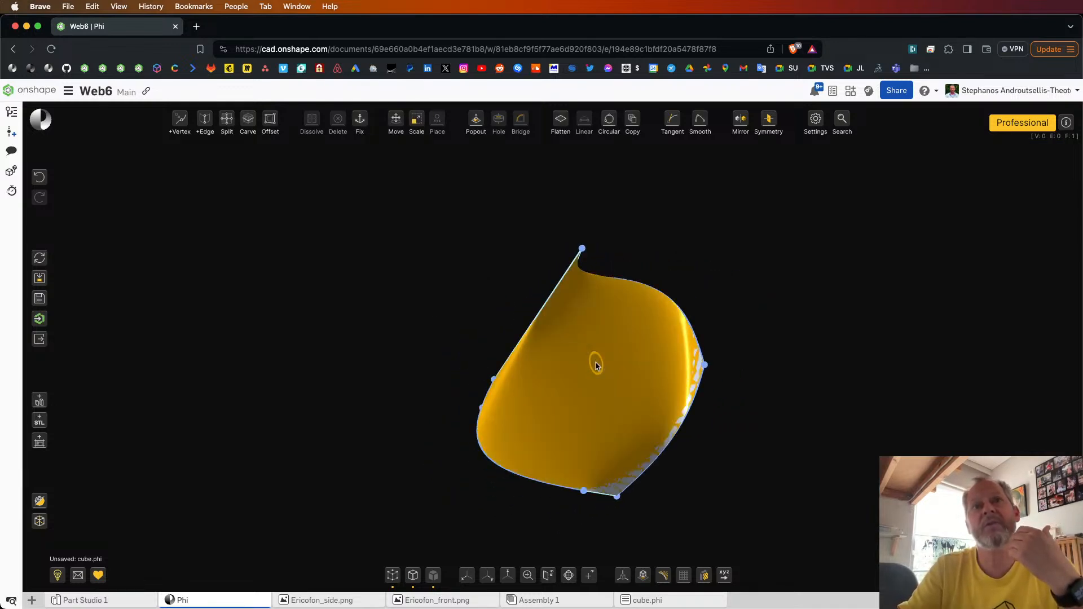
pyautogui.moveTo(824, 337); pyautogui.dragTo(781, 334, button='right')
pyautogui.click(565, 322)
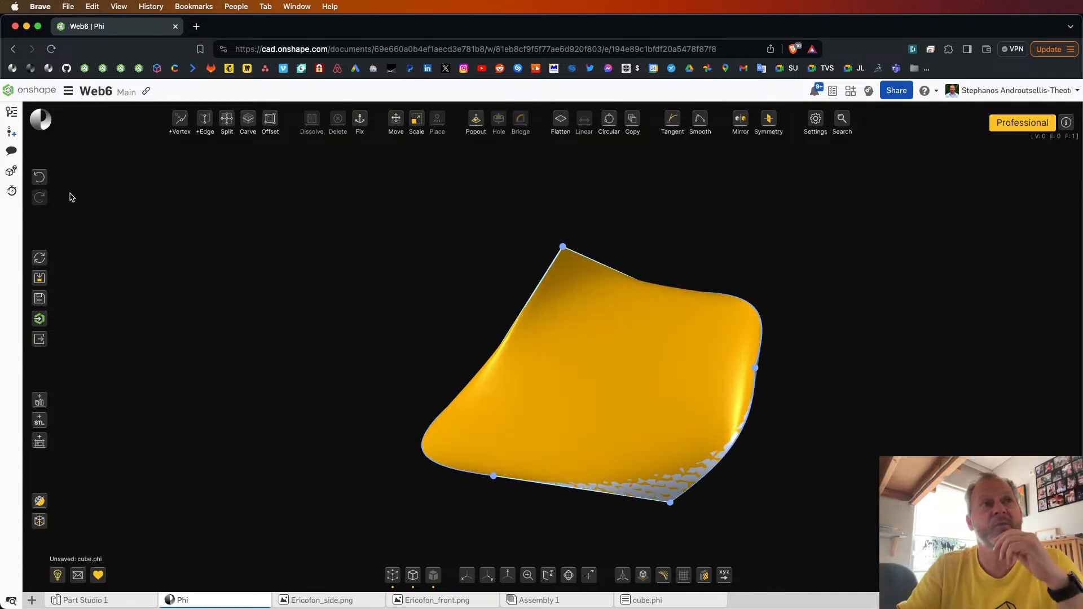
# Step: Undo the last dissolve to restore the separate side and bottom faces
pyautogui.click(42, 179)
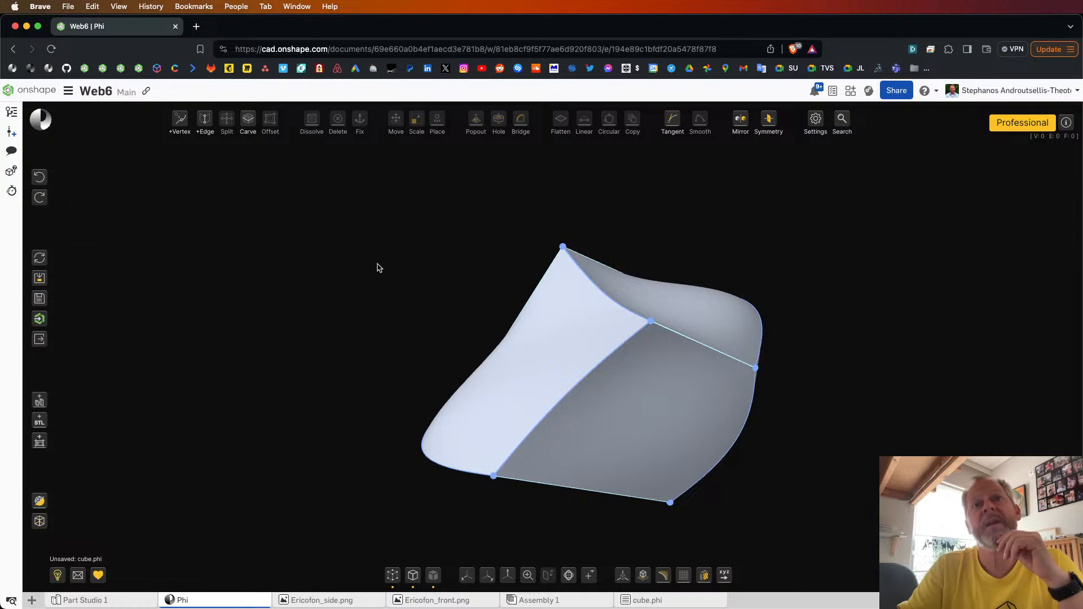
pyautogui.moveTo(376, 263); pyautogui.dragTo(374, 285, button='right')
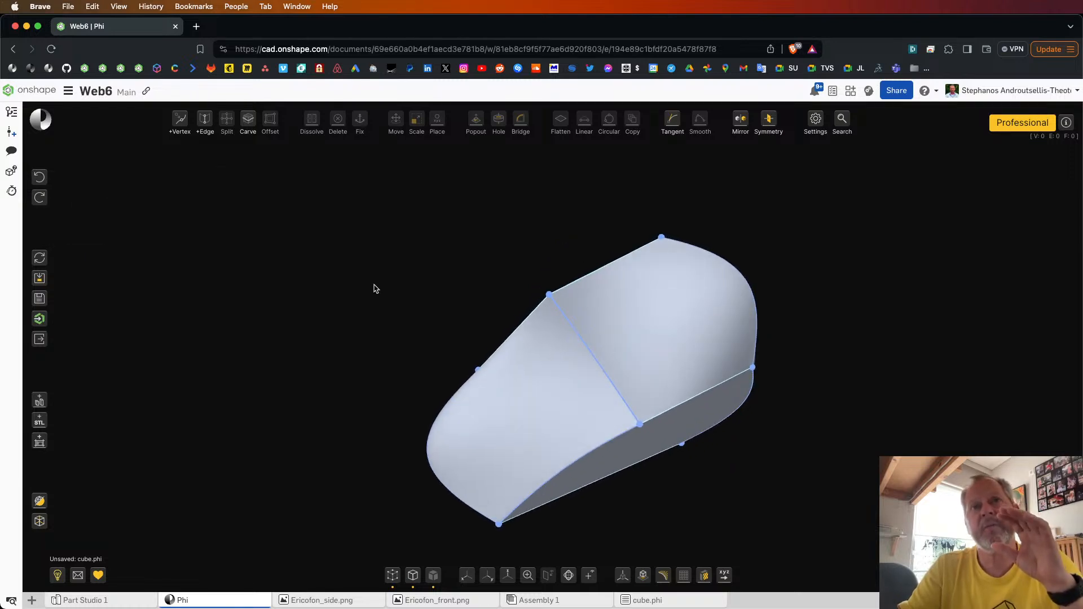
pyautogui.moveTo(491, 319); pyautogui.dragTo(697, 346, button='right')
# Step: Pop out a side face of the body, select the whole extruded section, and dissolve it
pyautogui.click(684, 355)
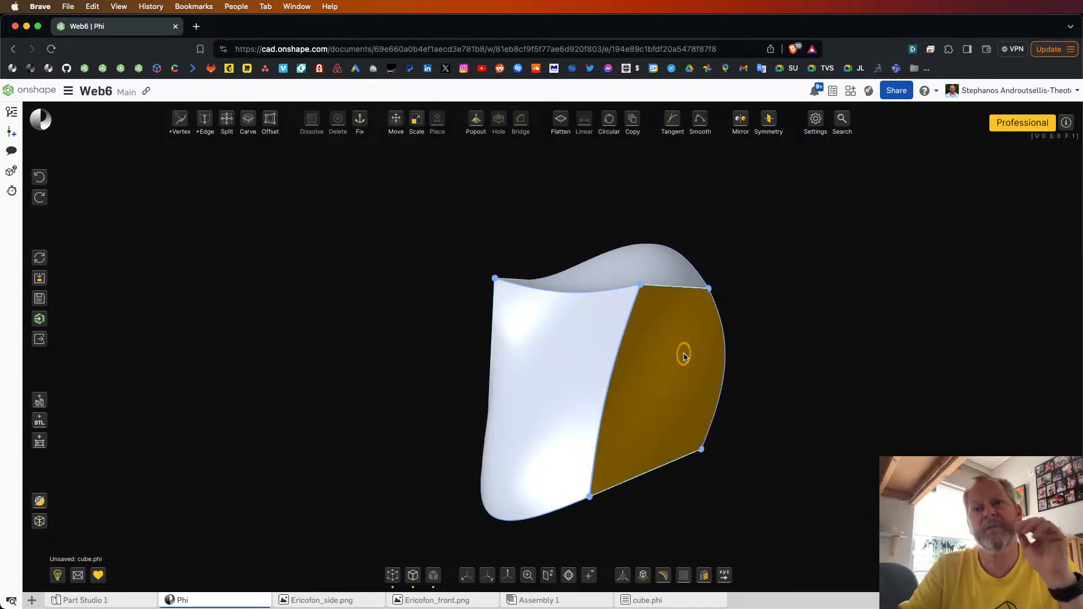
pyautogui.press('p')
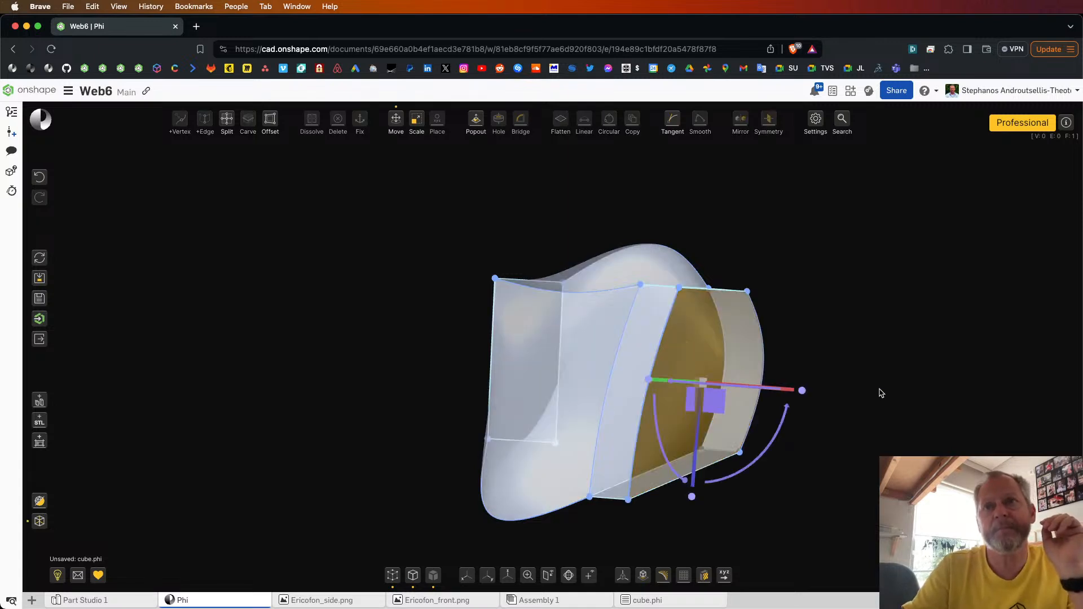
pyautogui.click(882, 393)
pyautogui.moveTo(869, 392); pyautogui.dragTo(887, 372, button='right')
pyautogui.moveTo(825, 215); pyautogui.dragTo(616, 533)
pyautogui.moveTo(617, 533); pyautogui.dragTo(450, 207, button='right')
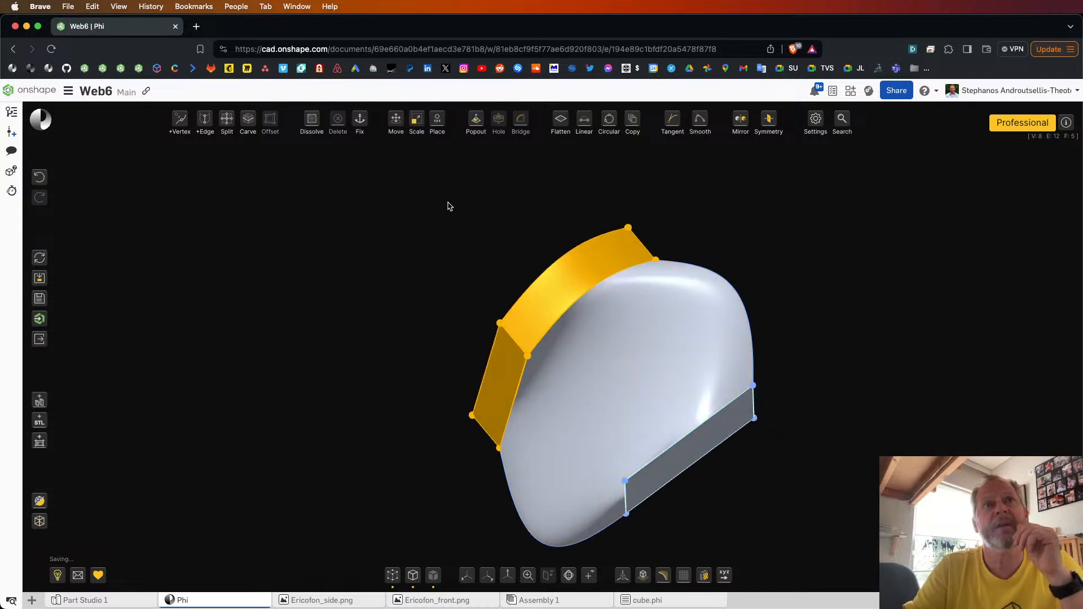
pyautogui.click(312, 119)
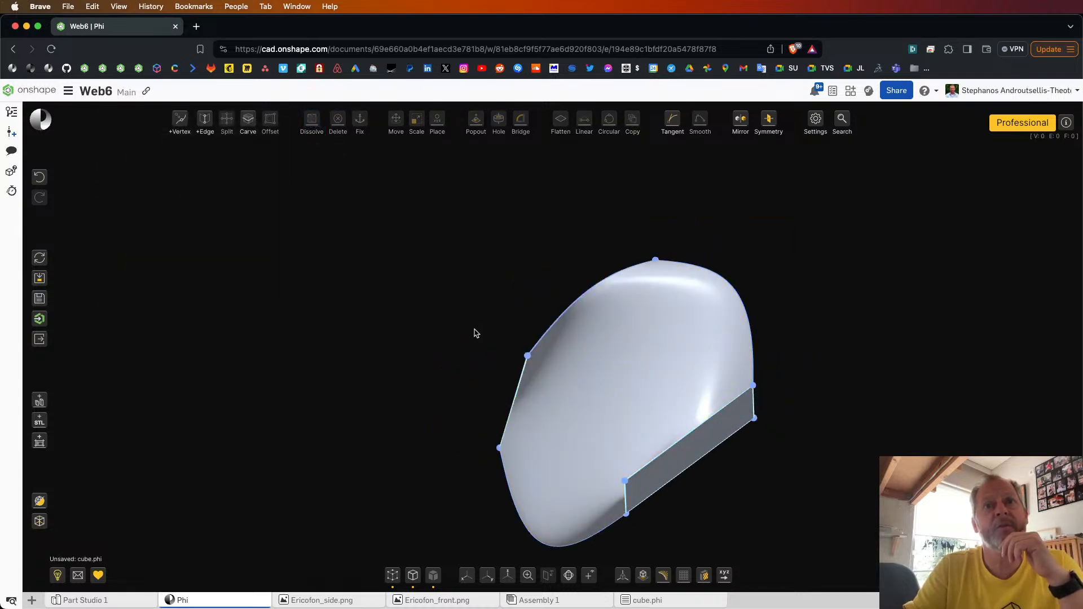
# Step: Split the large curved face with a new edge between two of its opposite corner vertices
pyautogui.click(527, 355)
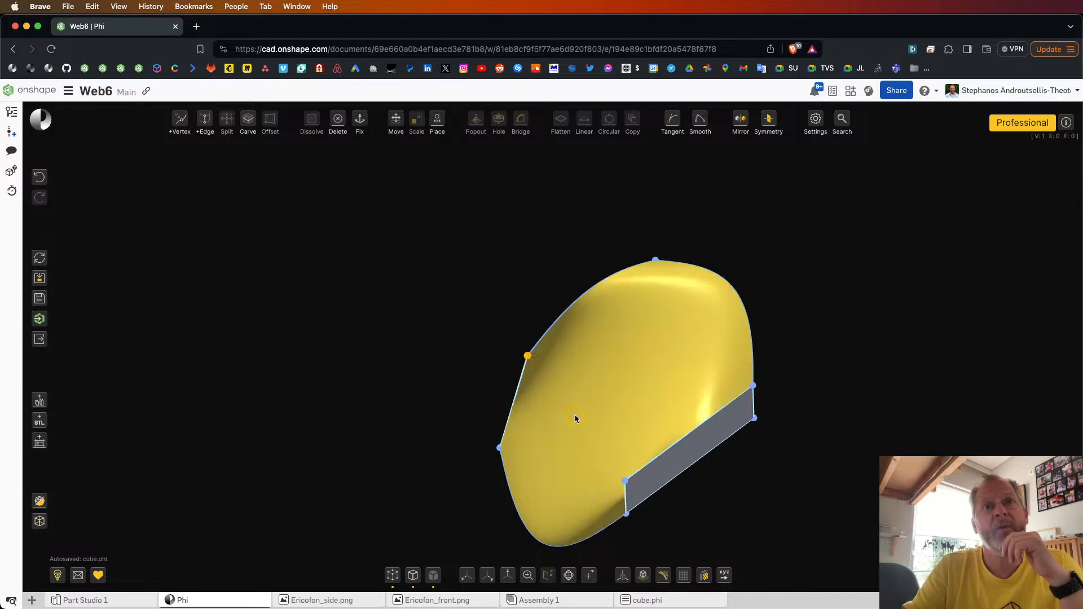
pyautogui.click(625, 483)
pyautogui.press('e')
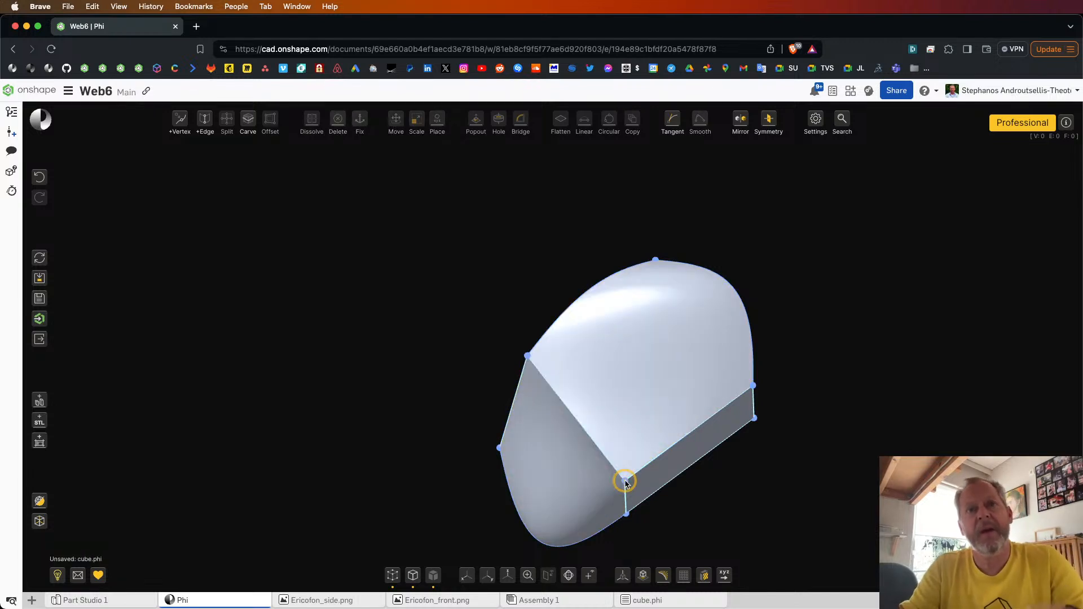
# Step: Pop out the flat four-sided face as a thin band plus a long outer section, and scale up its end face
pyautogui.scroll(-5, 526, 421)
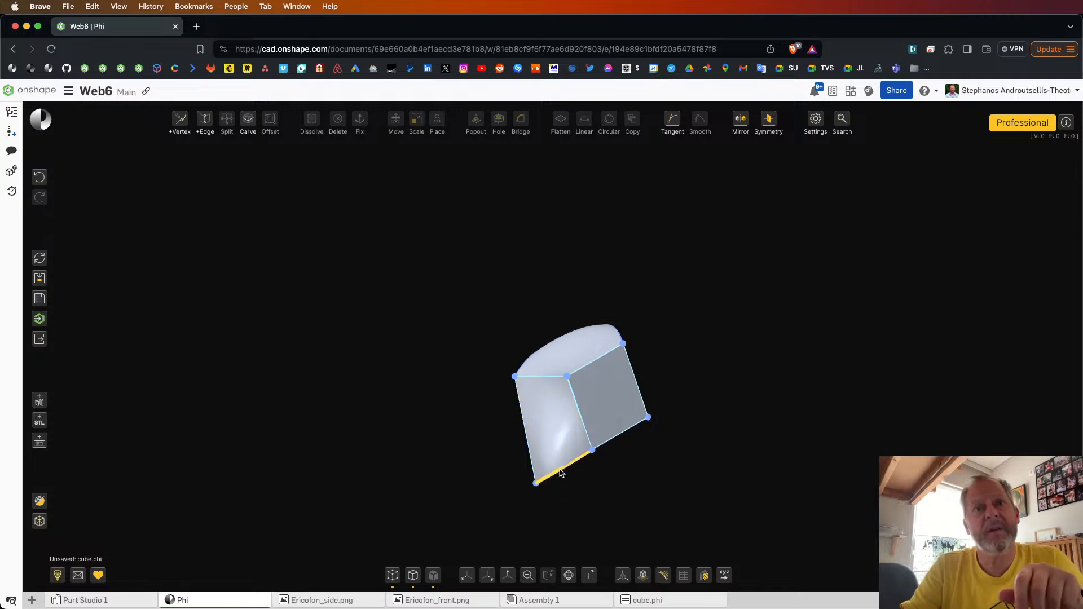
pyautogui.click(615, 408)
pyautogui.moveTo(615, 409); pyautogui.dragTo(637, 411, button='right')
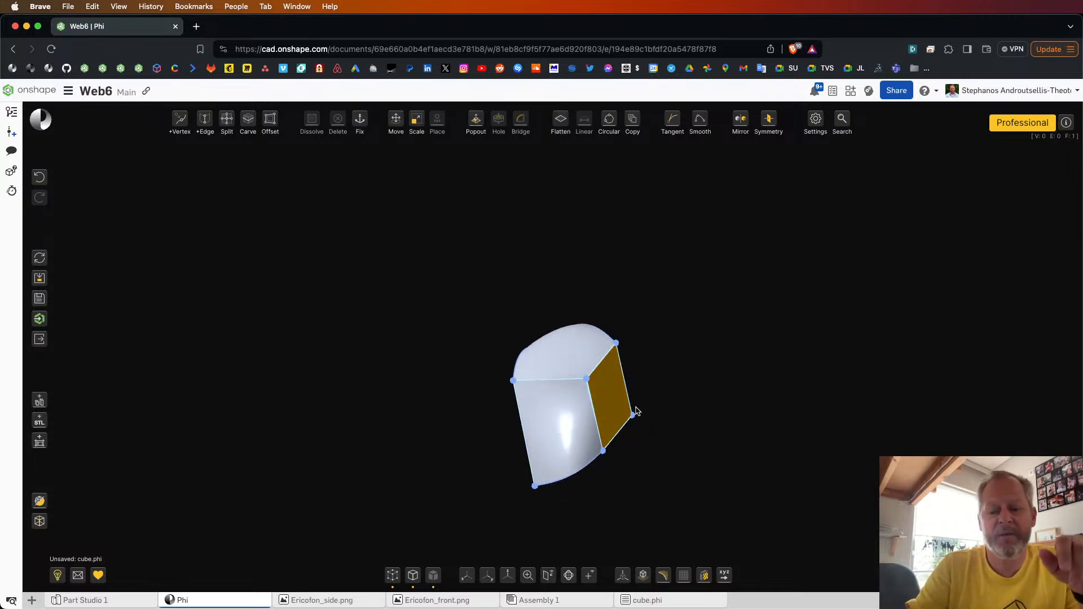
pyautogui.press('p')
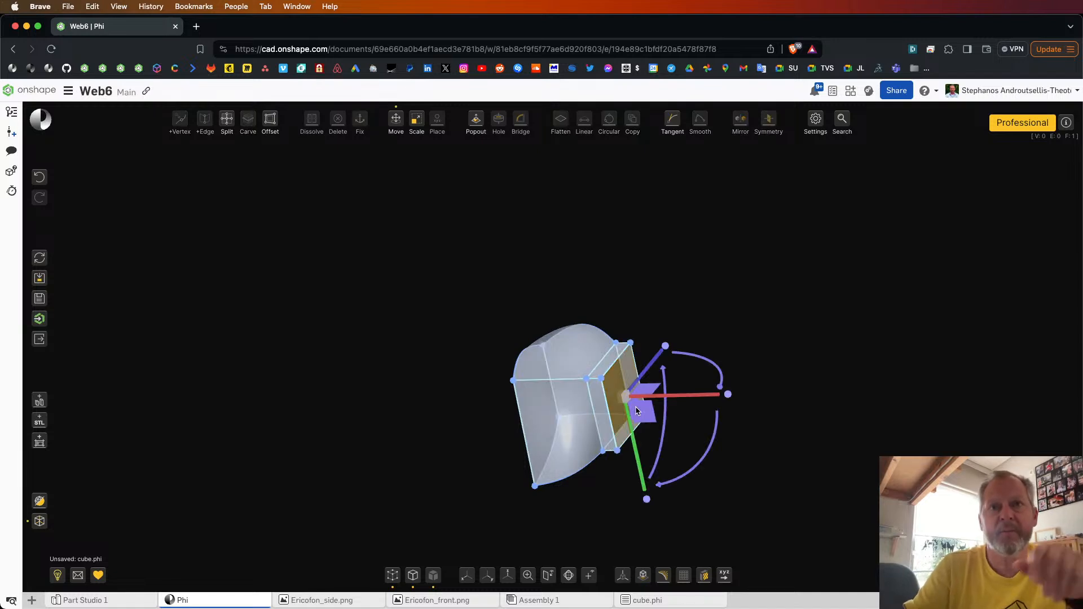
pyautogui.moveTo(636, 411); pyautogui.dragTo(818, 404)
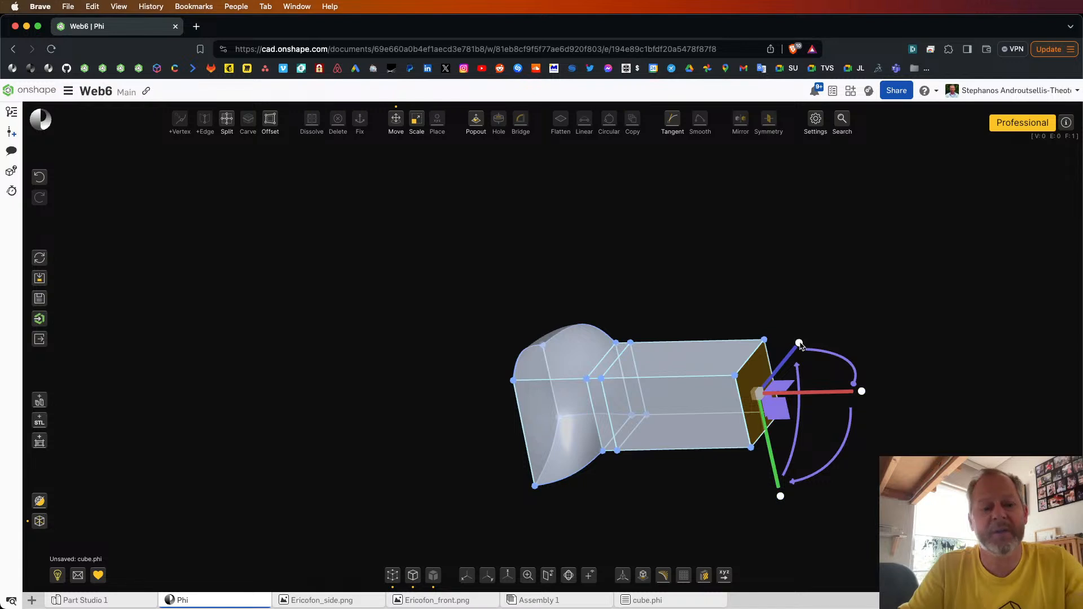
pyautogui.moveTo(800, 344); pyautogui.dragTo(833, 310)
pyautogui.click(853, 263)
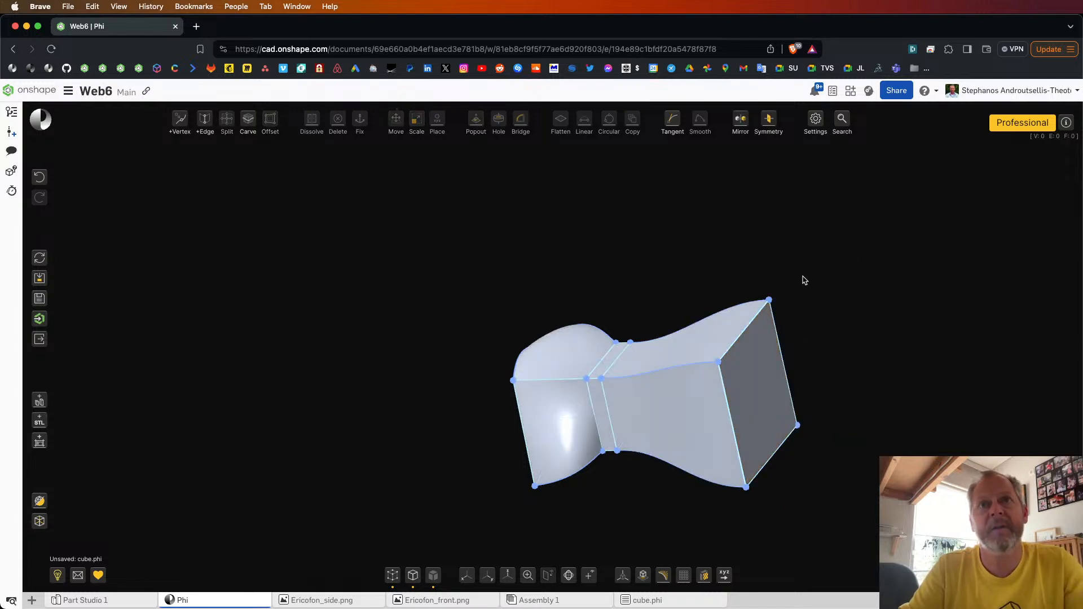
# Step: Smooth the chain of lengthwise edges running along the whole body, applying the Smooth operation repeatedly
pyautogui.moveTo(771, 278); pyautogui.dragTo(796, 270, button='right')
pyautogui.moveTo(724, 291); pyautogui.dragTo(708, 266, button='right')
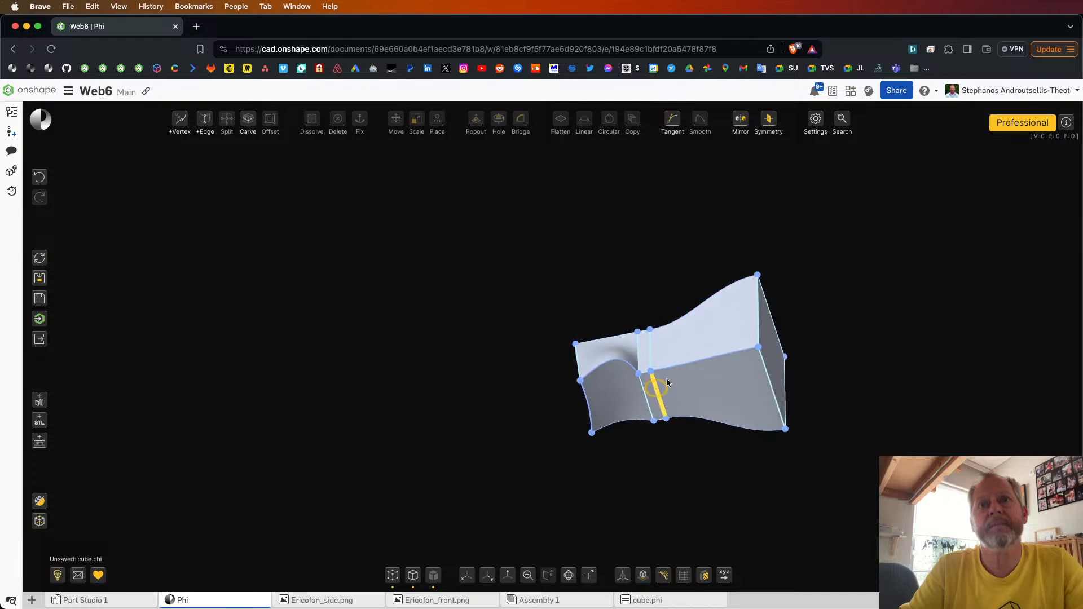
pyautogui.click(689, 364)
pyautogui.doubleClick(689, 364)
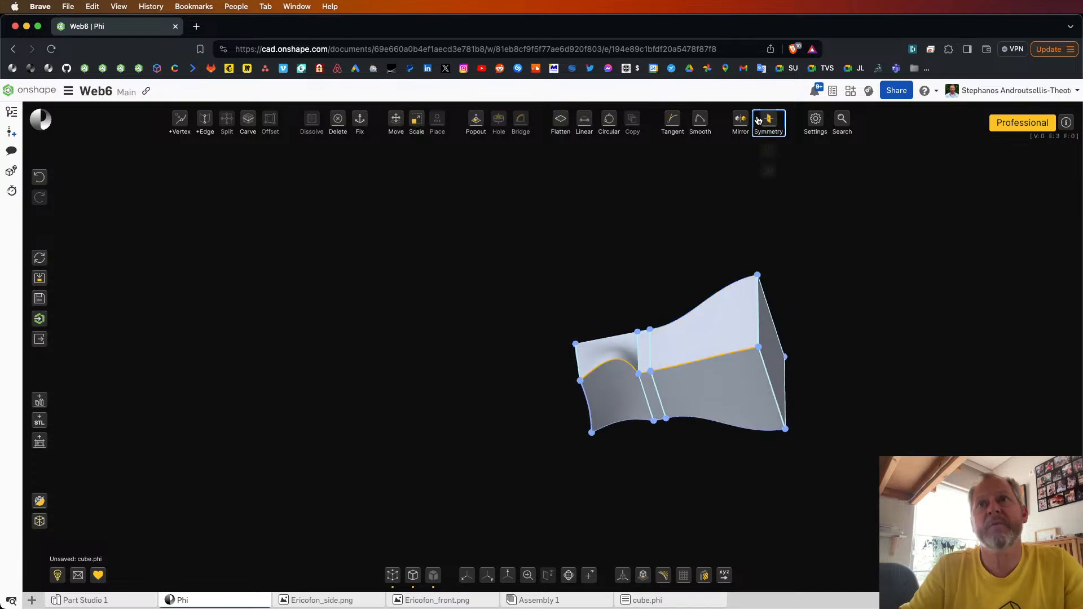
pyautogui.moveTo(702, 121)
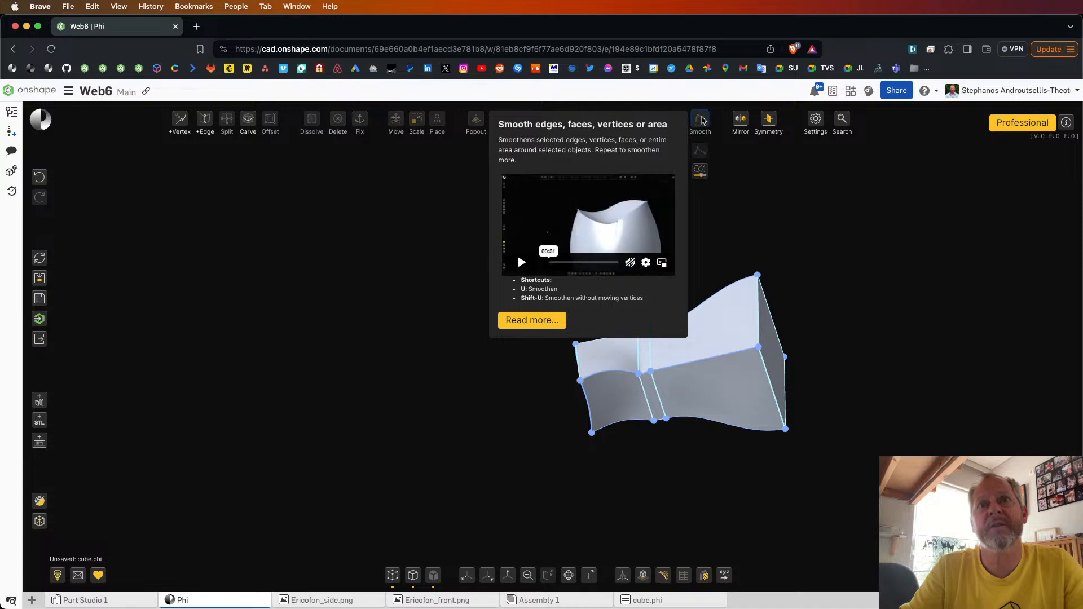
pyautogui.click(701, 120)
pyautogui.doubleClick(610, 375)
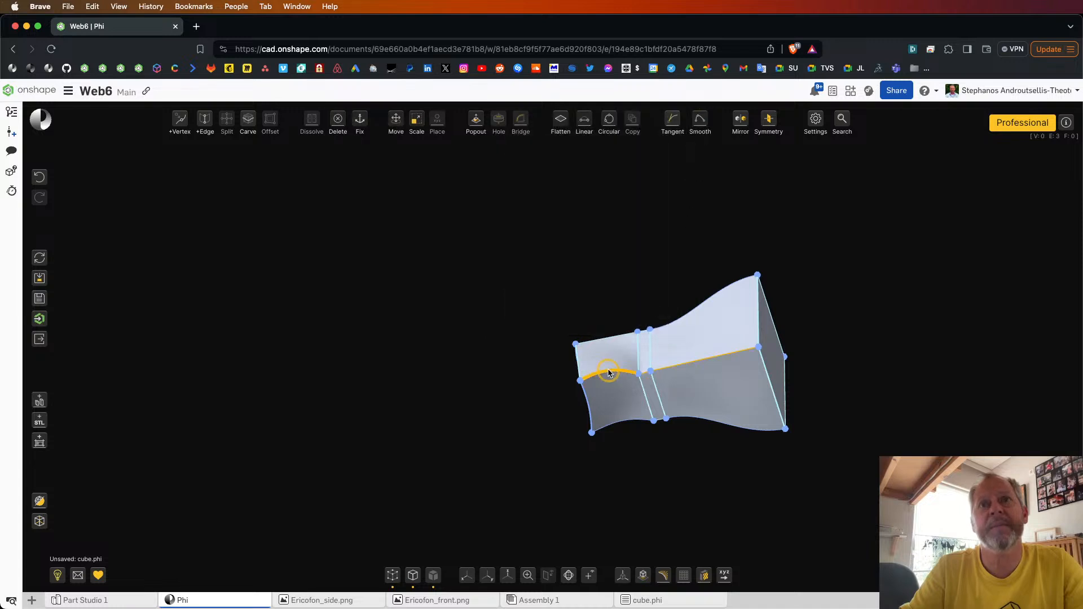
pyautogui.click(704, 124)
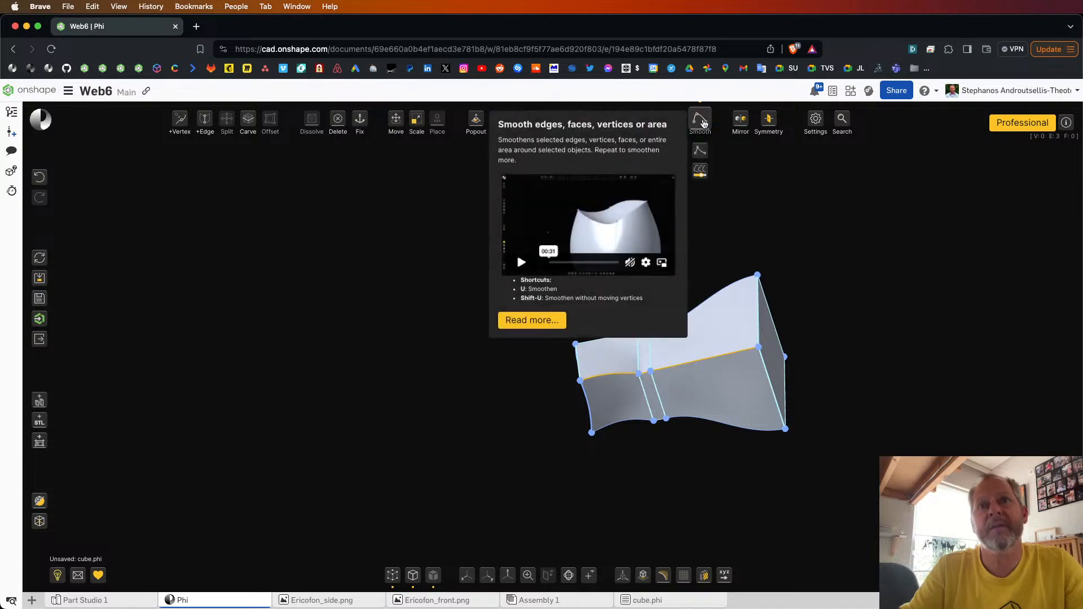
pyautogui.moveTo(829, 229); pyautogui.dragTo(834, 202, button='right')
pyautogui.moveTo(602, 320); pyautogui.dragTo(606, 343)
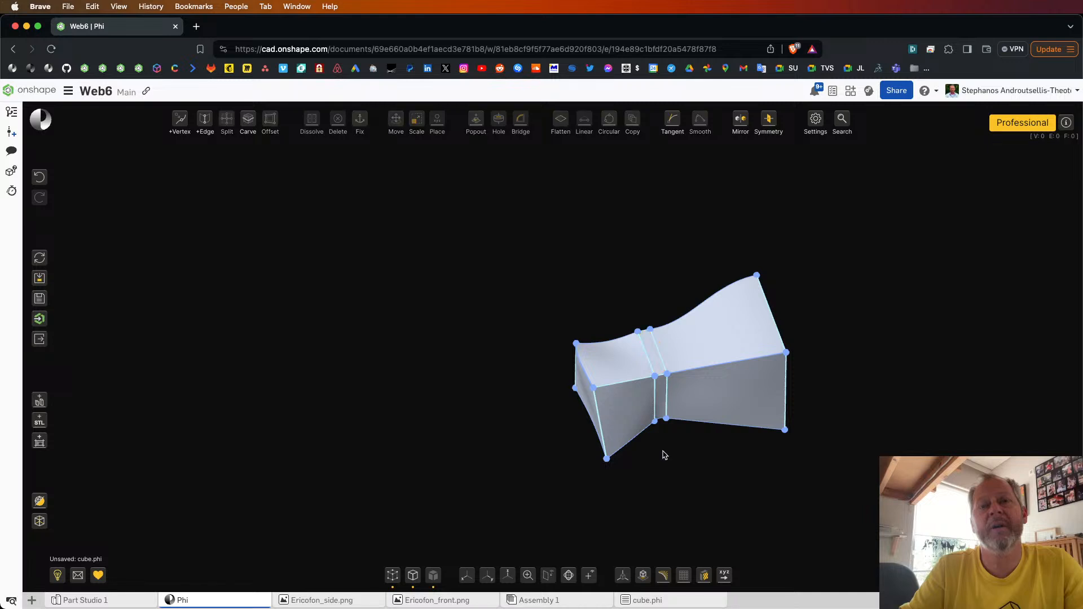
# Step: Select the narrow band of faces around the body's waist and dissolve it to split the body in two
pyautogui.moveTo(664, 453); pyautogui.dragTo(650, 433, button='right')
pyautogui.moveTo(615, 288); pyautogui.dragTo(732, 520)
pyautogui.moveTo(764, 474); pyautogui.dragTo(617, 366, button='right')
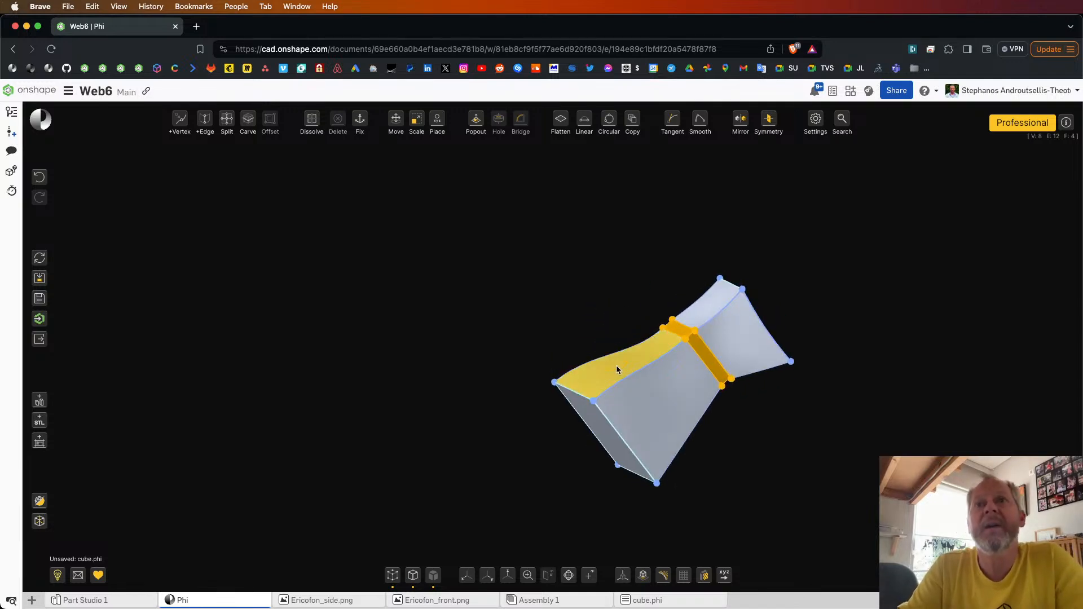
pyautogui.scroll(3, 823, 372)
pyautogui.moveTo(824, 373)
pyautogui.mouseDown(button='right')
pyautogui.moveTo(783, 345)
pyautogui.moveTo(790, 375)
pyautogui.moveTo(808, 369)
pyautogui.mouseUp(button='right')
pyautogui.click(312, 118)
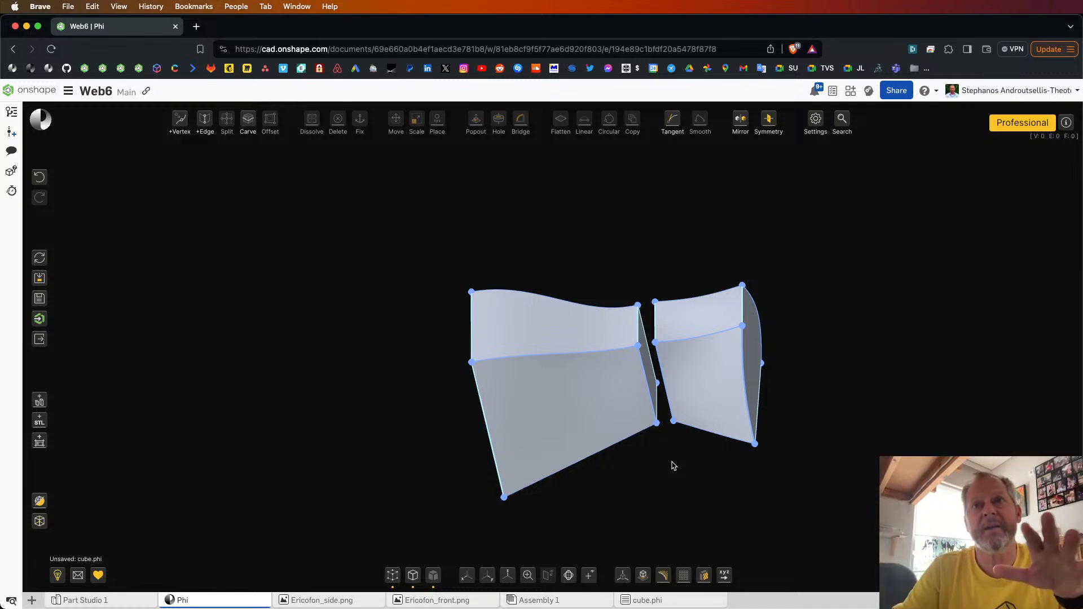
# Step: Examine the two facing end faces in the gap between the separated bodies, and clear the selection
pyautogui.scroll(5, 671, 432)
pyautogui.click(641, 374)
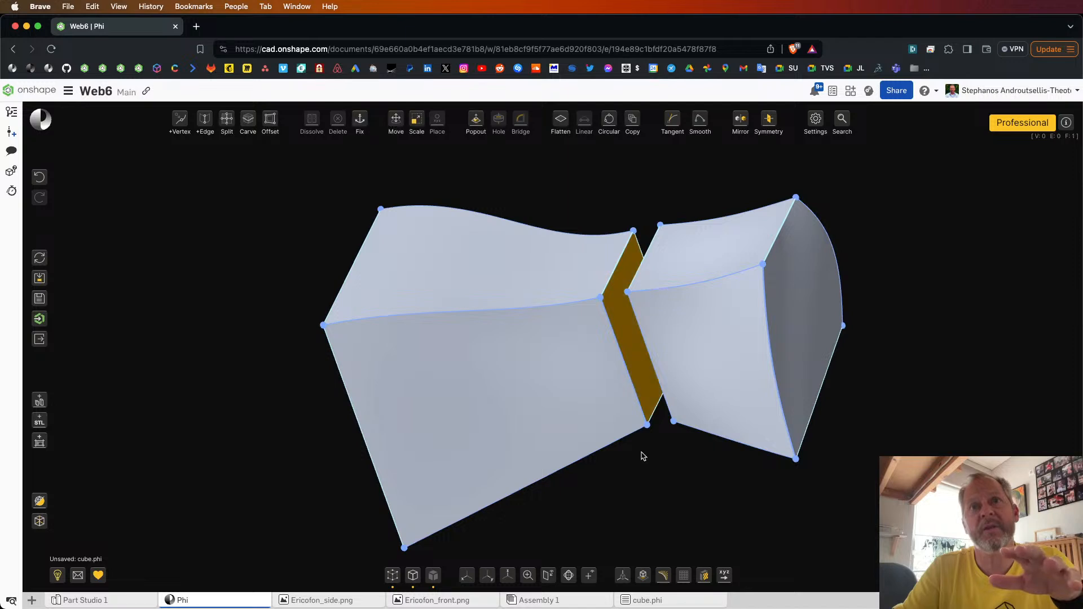
pyautogui.moveTo(643, 455); pyautogui.dragTo(681, 449, button='right')
pyautogui.click(686, 321)
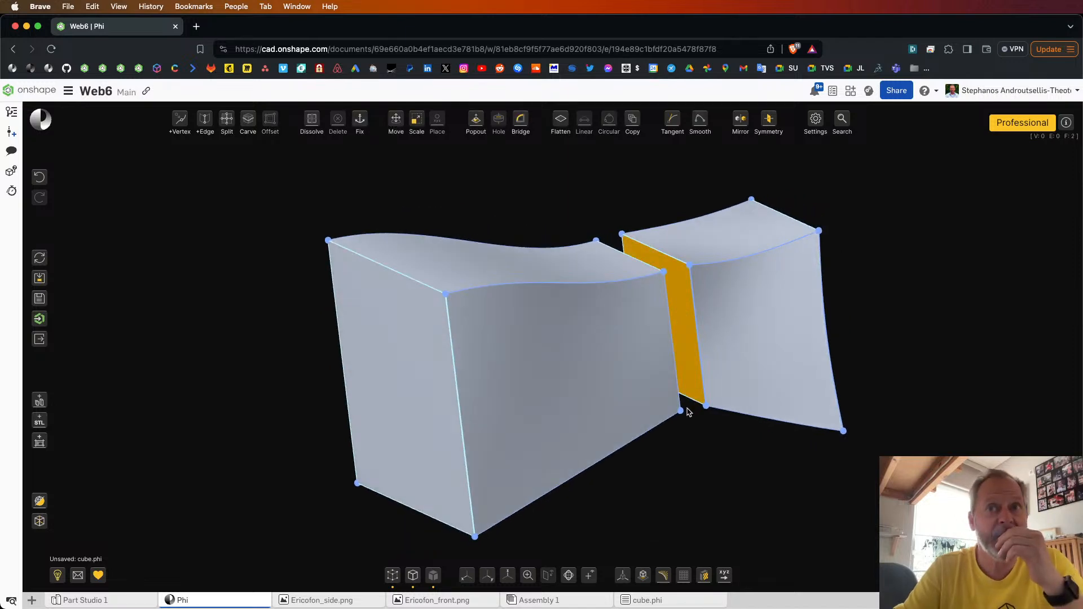
pyautogui.moveTo(689, 412); pyautogui.dragTo(664, 427, button='right')
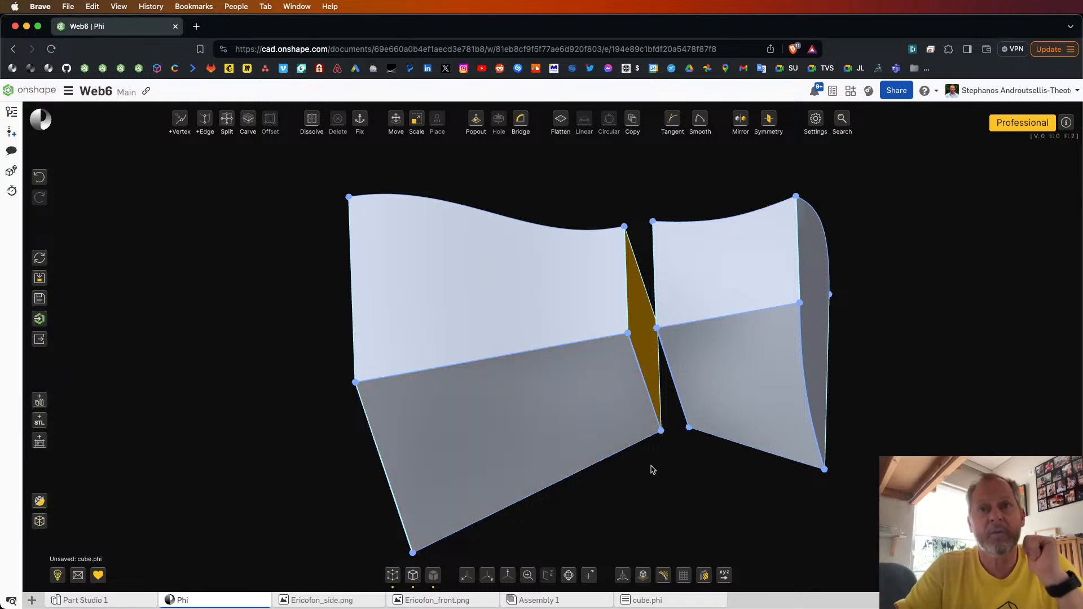
pyautogui.press('Escape')
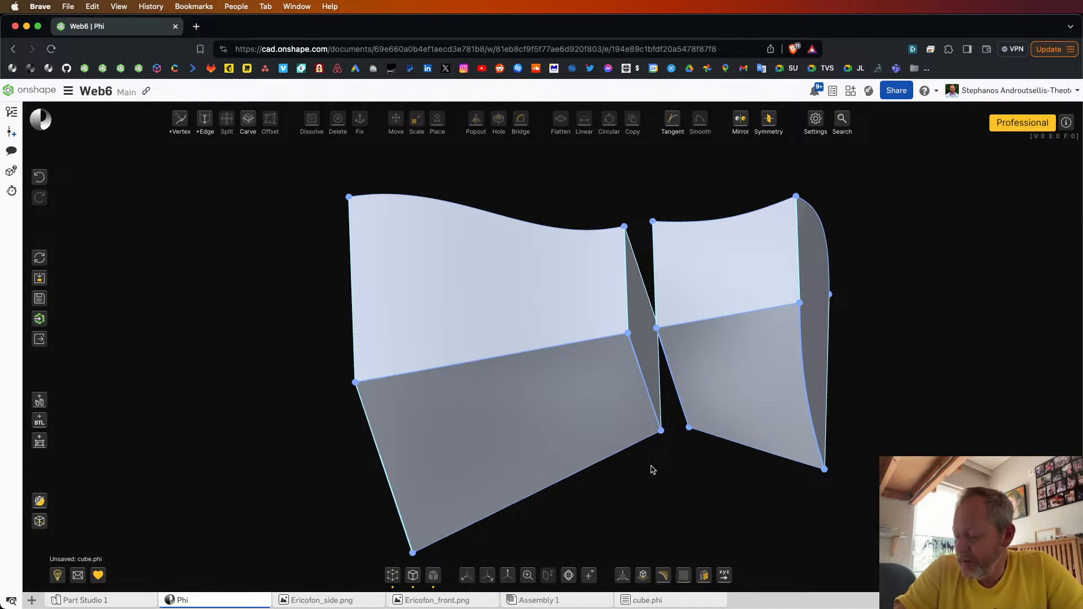
# Step: Select the entire smaller body and delete it
pyautogui.click(754, 272)
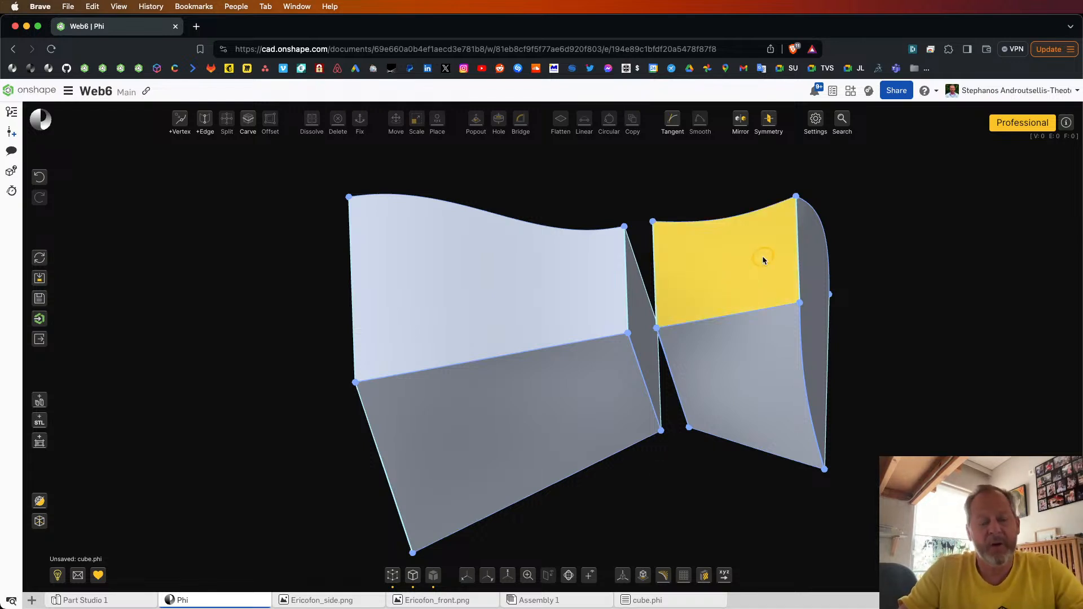
pyautogui.doubleClick(763, 257)
pyautogui.moveTo(928, 277); pyautogui.dragTo(940, 279, button='right')
pyautogui.press('Delete')
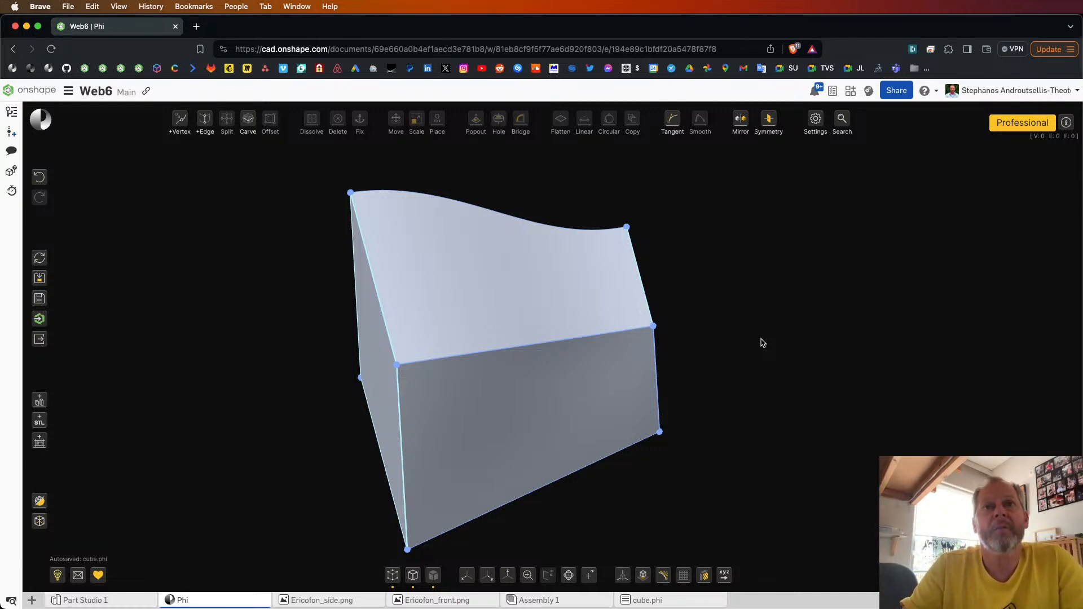
# Step: Make the large tapered face of the remaining body invisible with Toggle face visibility
pyautogui.moveTo(762, 342); pyautogui.dragTo(839, 322)
pyautogui.click(498, 258)
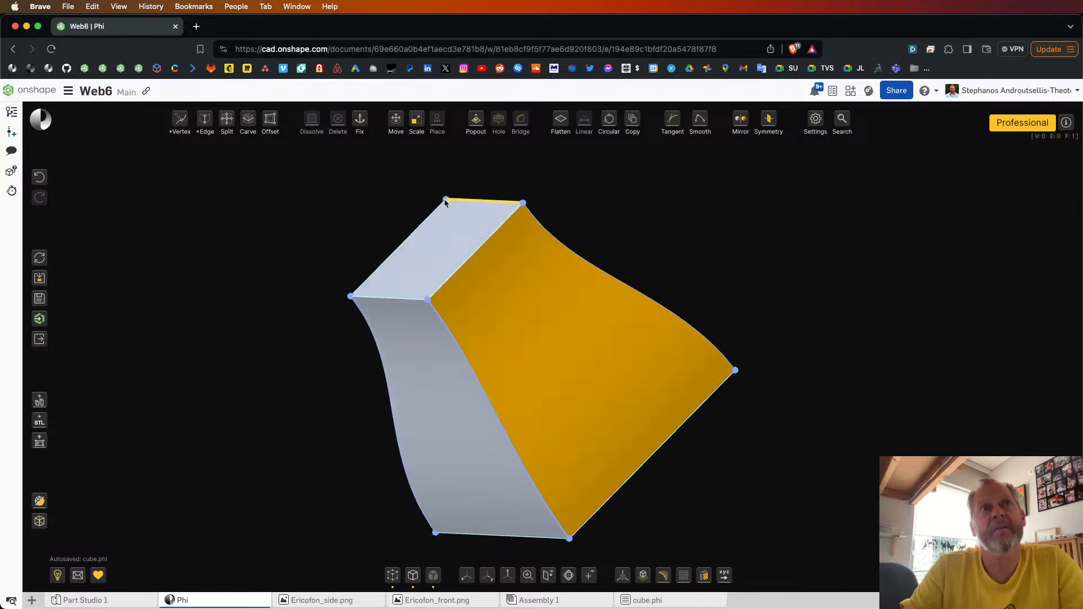
pyautogui.moveTo(342, 121)
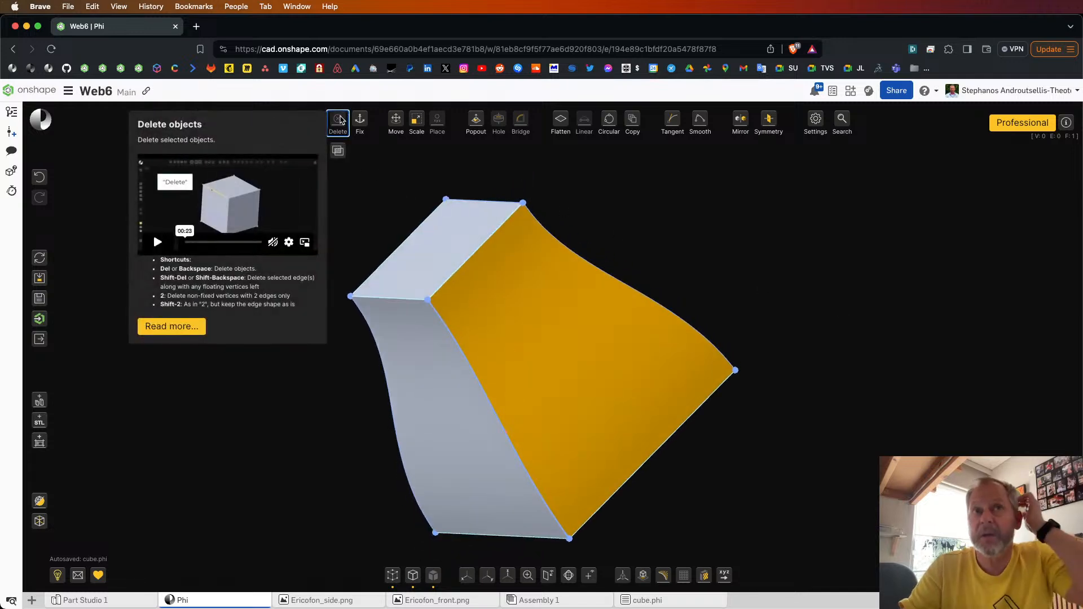
pyautogui.moveTo(341, 152)
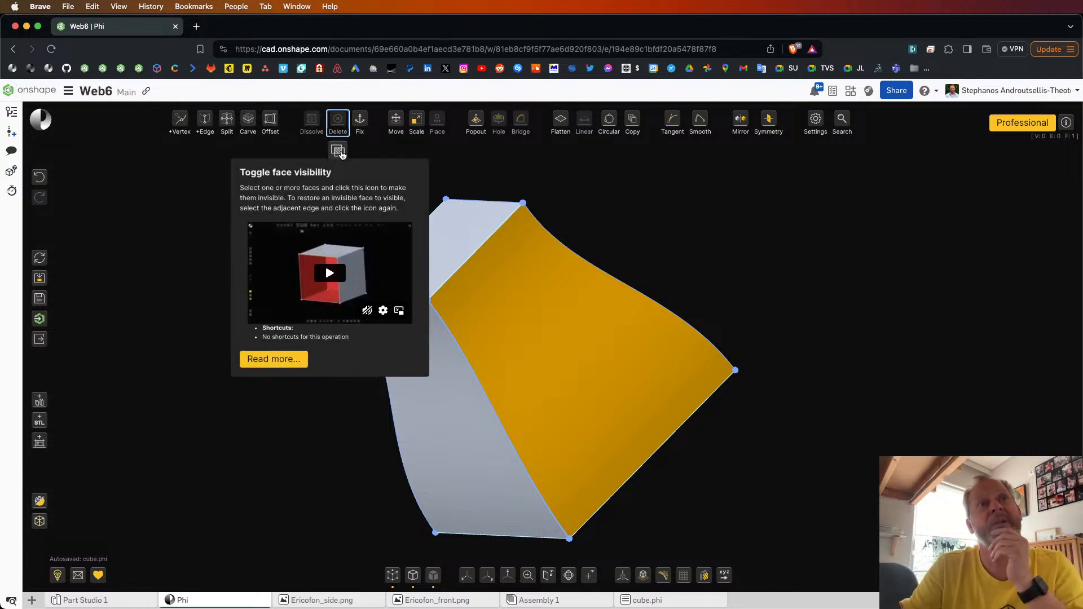
pyautogui.click(342, 152)
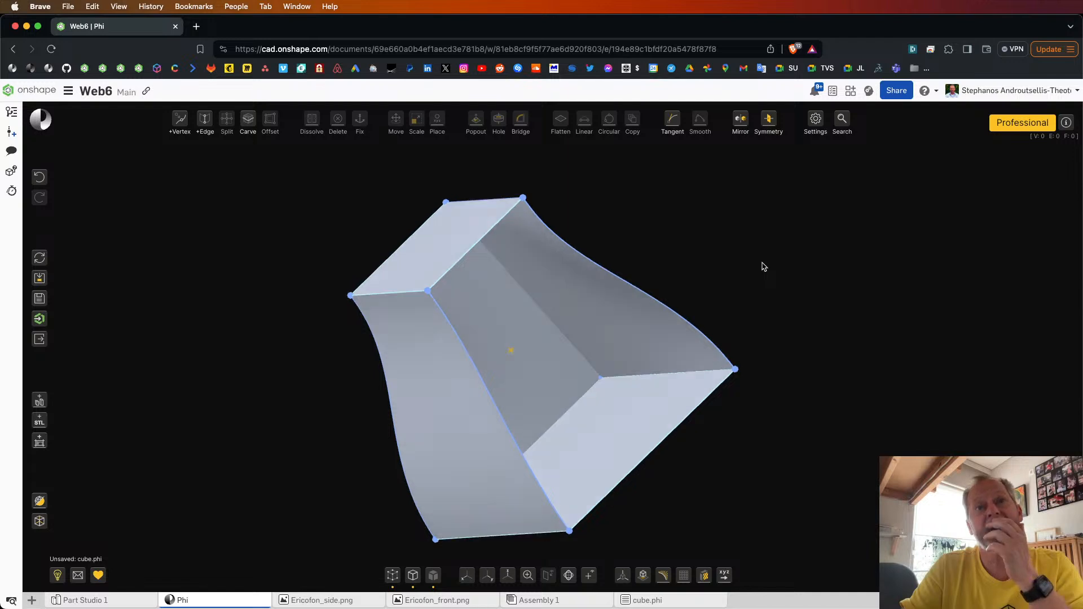
# Step: Inspect the open body's interior, and pull one curved edge of the opening outward into a bulge
pyautogui.moveTo(765, 267); pyautogui.dragTo(754, 259, button='right')
pyautogui.moveTo(760, 304)
pyautogui.mouseDown(button='right')
pyautogui.moveTo(727, 303)
pyautogui.moveTo(771, 303)
pyautogui.mouseUp(button='right')
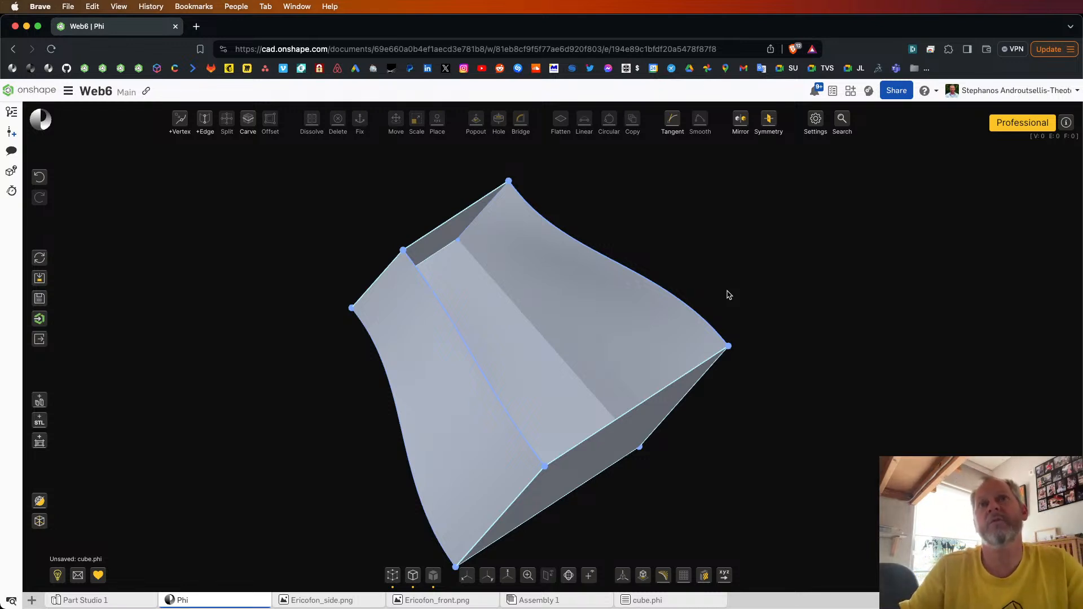
pyautogui.moveTo(727, 291); pyautogui.dragTo(711, 299, button='right')
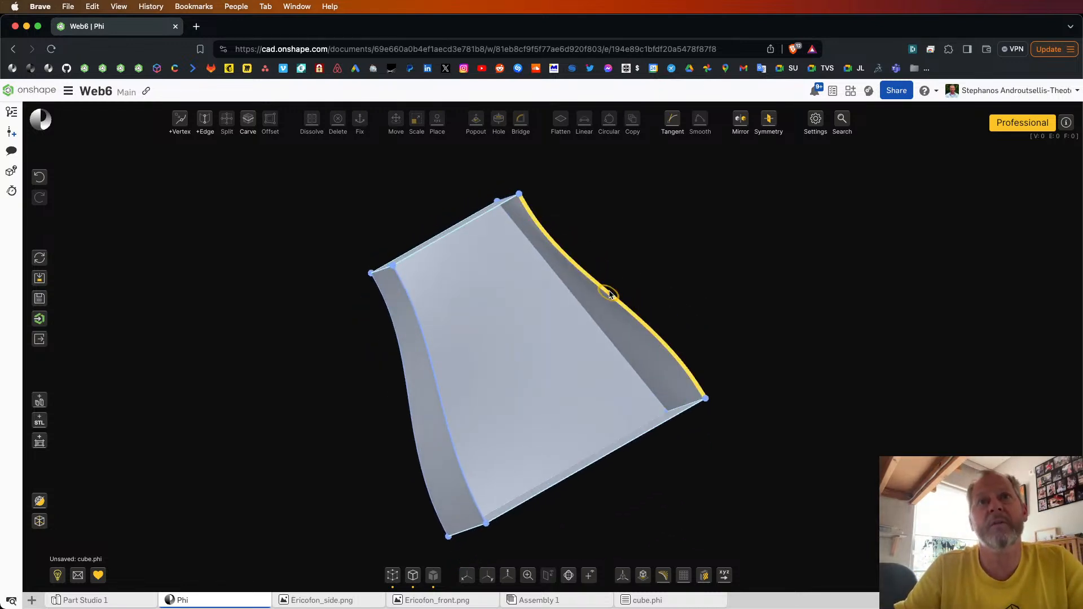
pyautogui.moveTo(610, 291); pyautogui.dragTo(648, 261)
pyautogui.moveTo(745, 273); pyautogui.dragTo(685, 281, button='right')
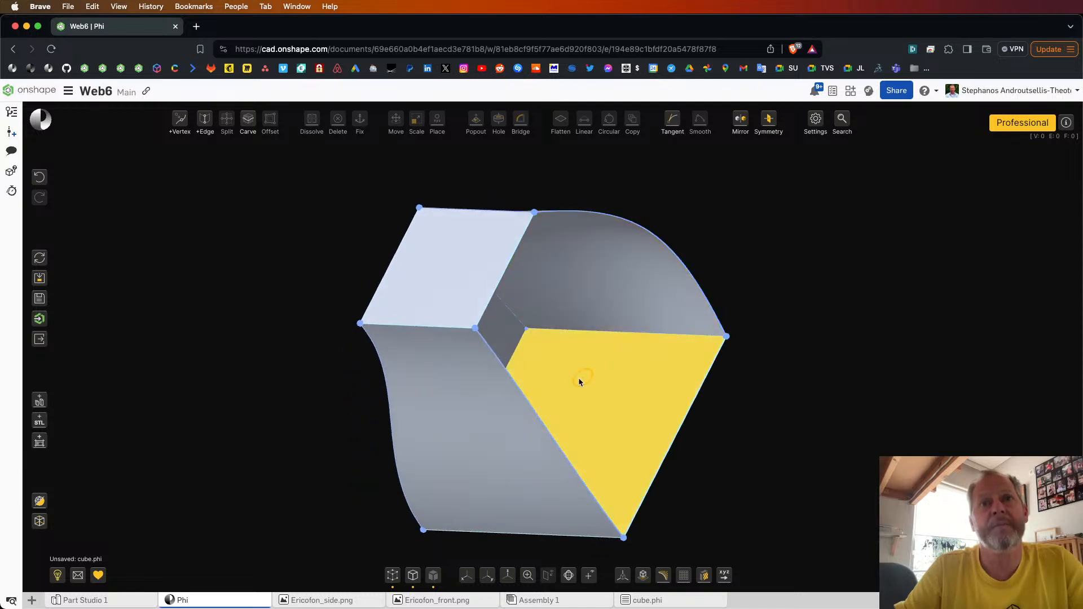
# Step: Turn on the Inside side red display setting so the body's interior is coloured red
pyautogui.click(816, 120)
pyautogui.scroll(-6, 590, 370)
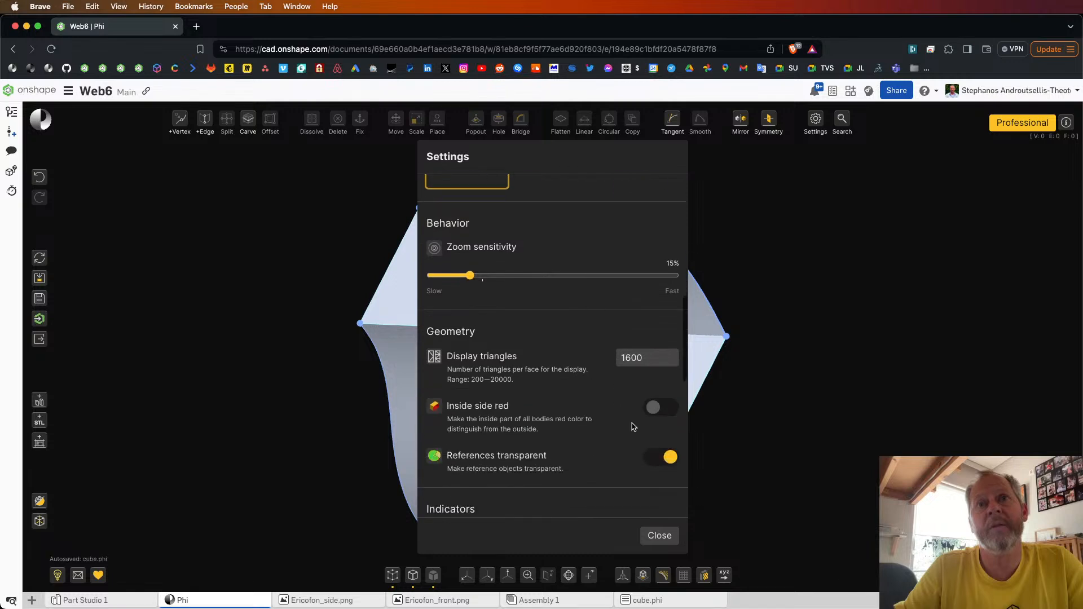
pyautogui.click(658, 410)
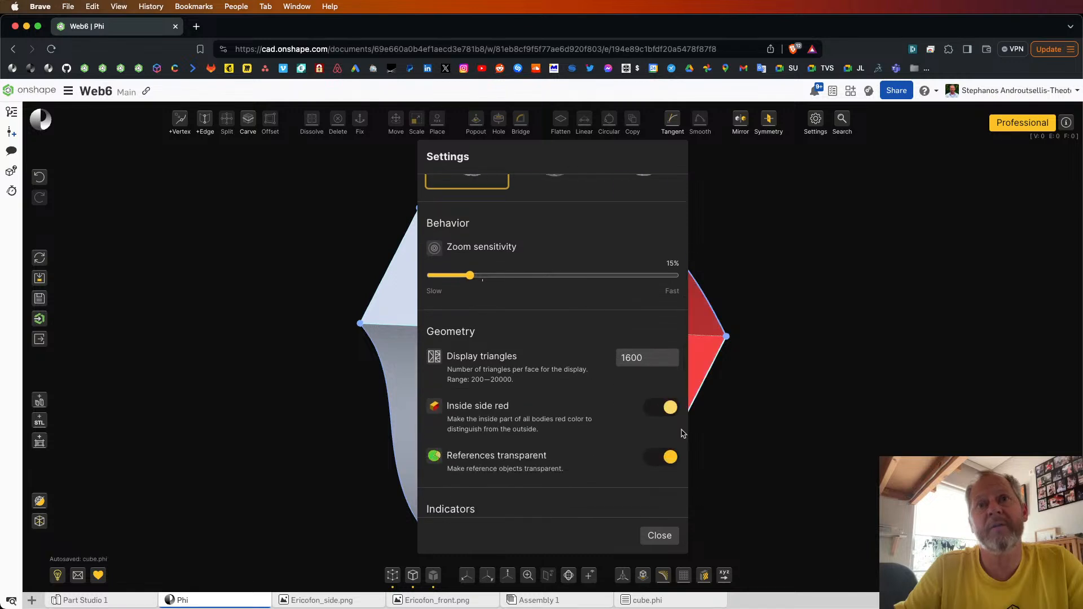
pyautogui.click(677, 536)
pyautogui.moveTo(779, 478)
pyautogui.mouseDown(button='right')
pyautogui.moveTo(732, 469)
pyautogui.moveTo(774, 460)
pyautogui.moveTo(704, 464)
pyautogui.mouseUp(button='right')
# Step: Make the large face opposite the existing opening invisible with Toggle face visibility
pyautogui.click(434, 389)
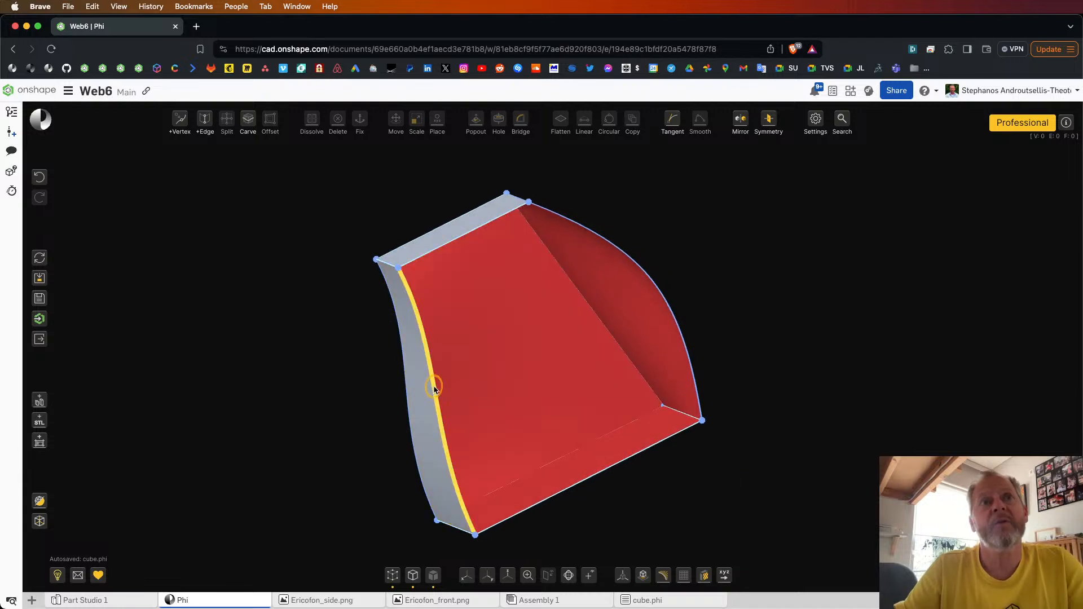
pyautogui.moveTo(753, 320)
pyautogui.mouseDown(button='right')
pyautogui.moveTo(724, 325)
pyautogui.moveTo(851, 317)
pyautogui.mouseUp(button='right')
pyautogui.click(423, 270)
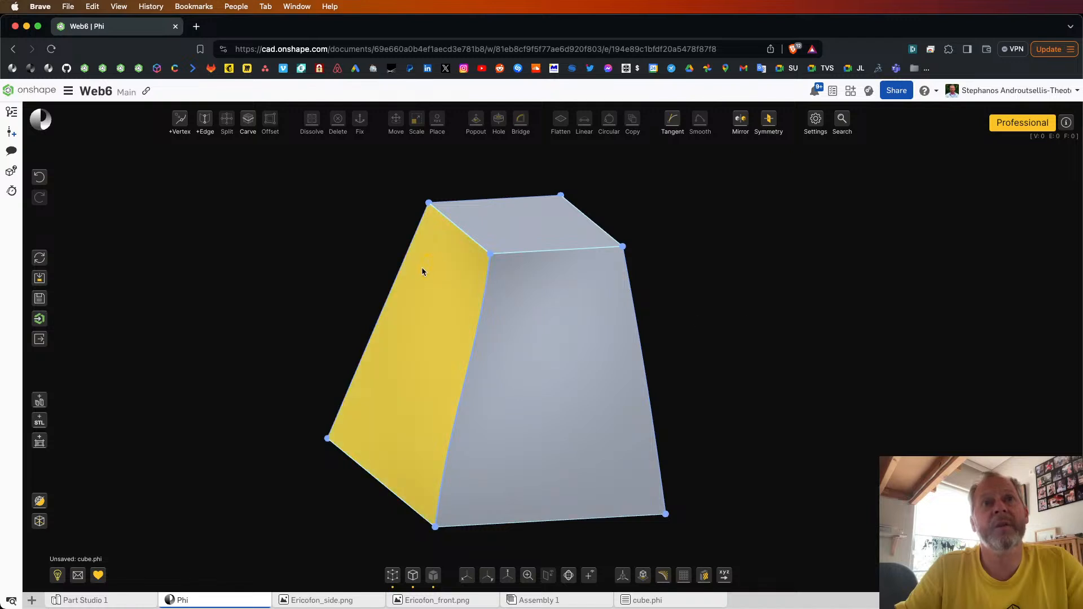
pyautogui.click(338, 150)
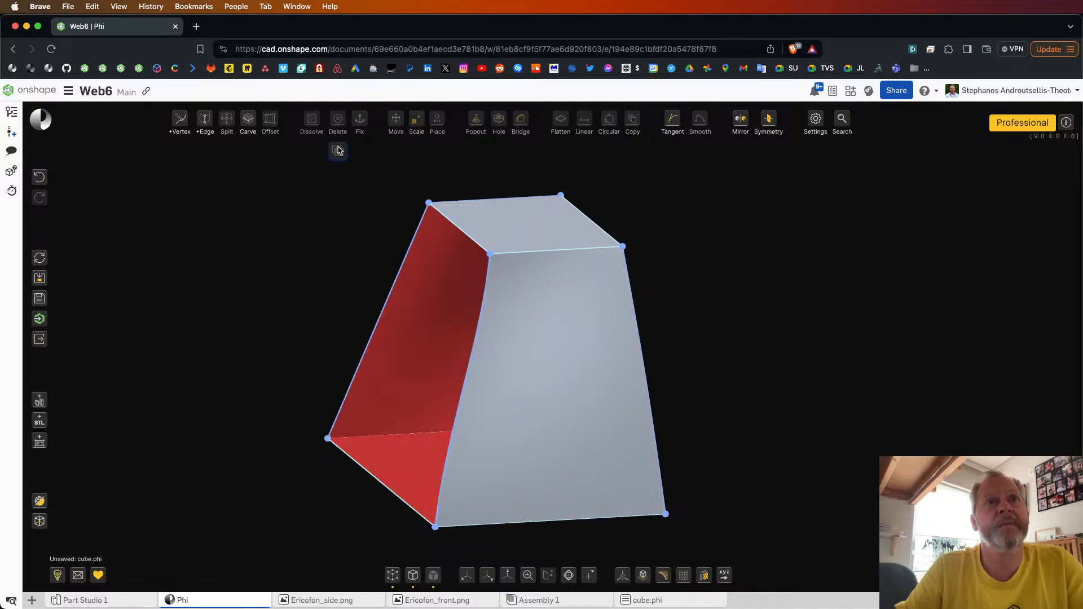
pyautogui.moveTo(822, 280)
pyautogui.mouseDown(button='right')
pyautogui.moveTo(728, 262)
pyautogui.moveTo(694, 280)
pyautogui.moveTo(658, 262)
pyautogui.moveTo(757, 278)
pyautogui.moveTo(743, 276)
pyautogui.mouseUp(button='right')
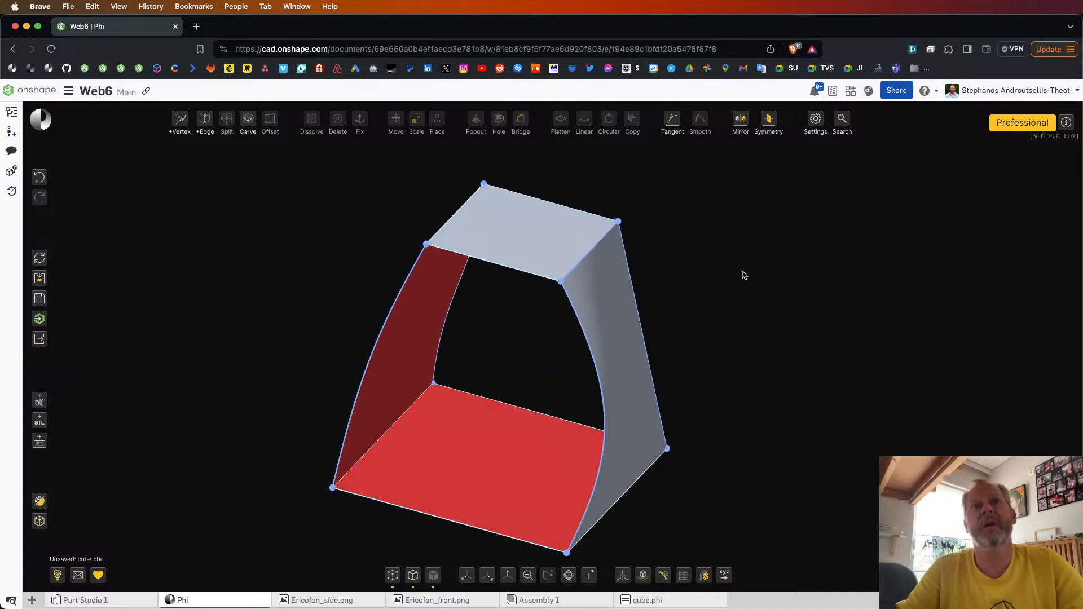
# Step: Move one side edge of the small top face outward to widen the open body
pyautogui.click(589, 252)
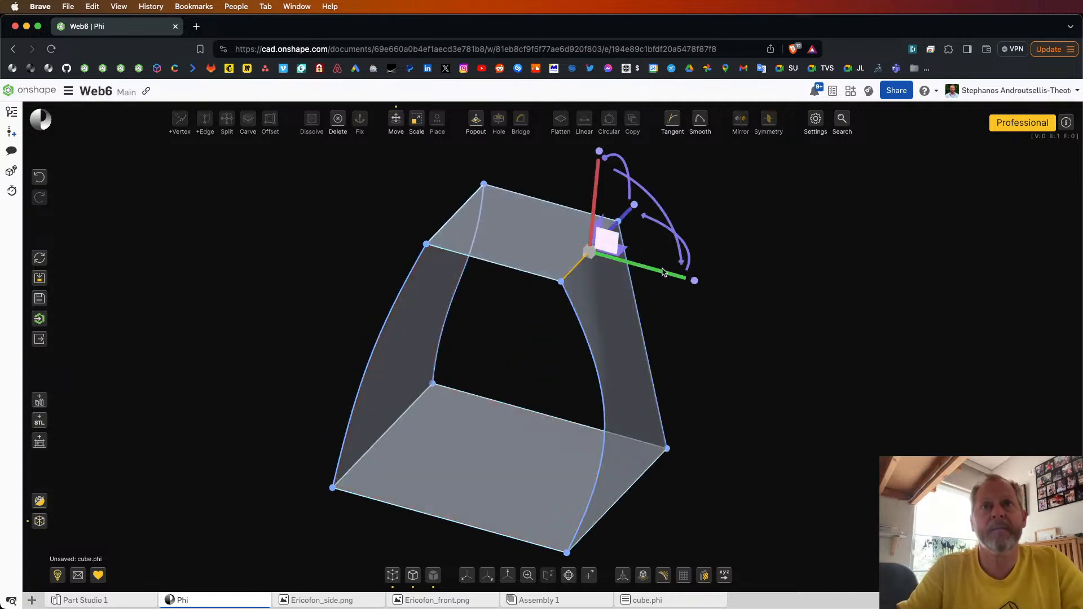
pyautogui.moveTo(663, 273); pyautogui.dragTo(800, 300)
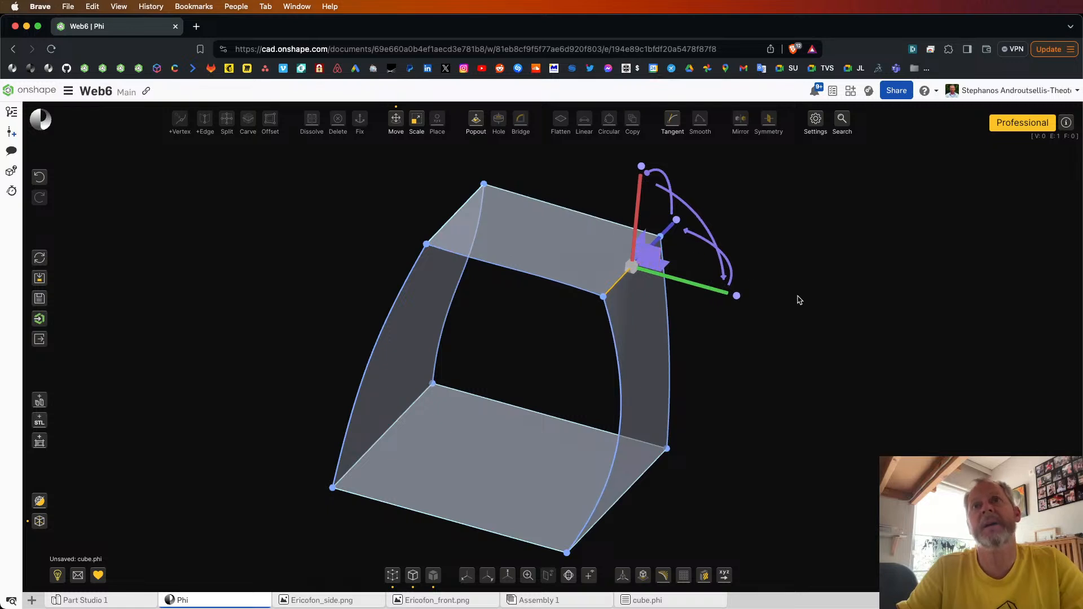
pyautogui.click(800, 300)
pyautogui.moveTo(800, 300); pyautogui.dragTo(776, 294, button='right')
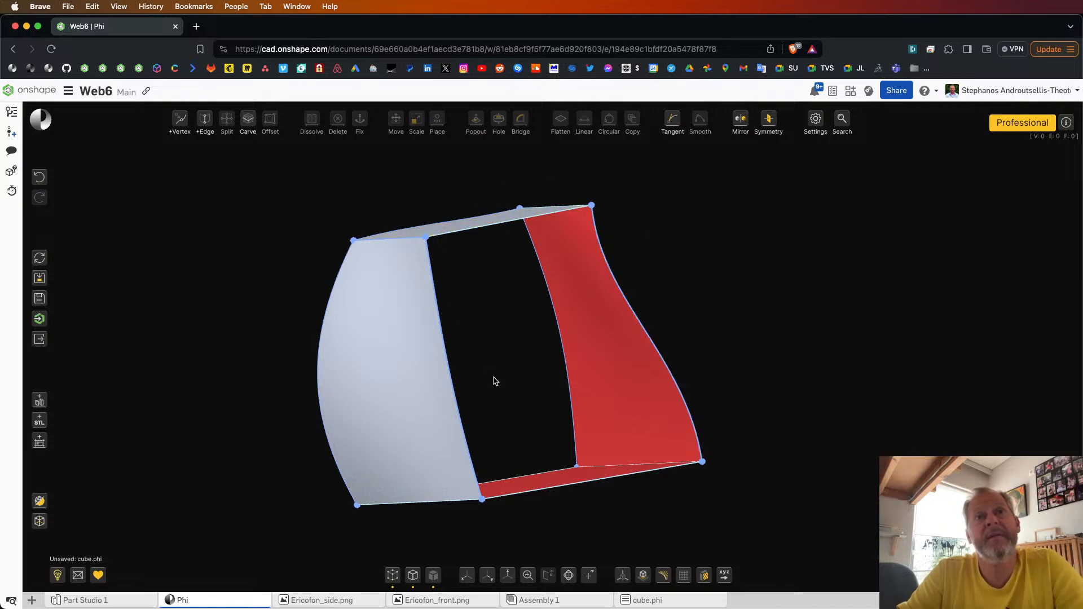
pyautogui.moveTo(783, 429); pyautogui.dragTo(787, 436, button='right')
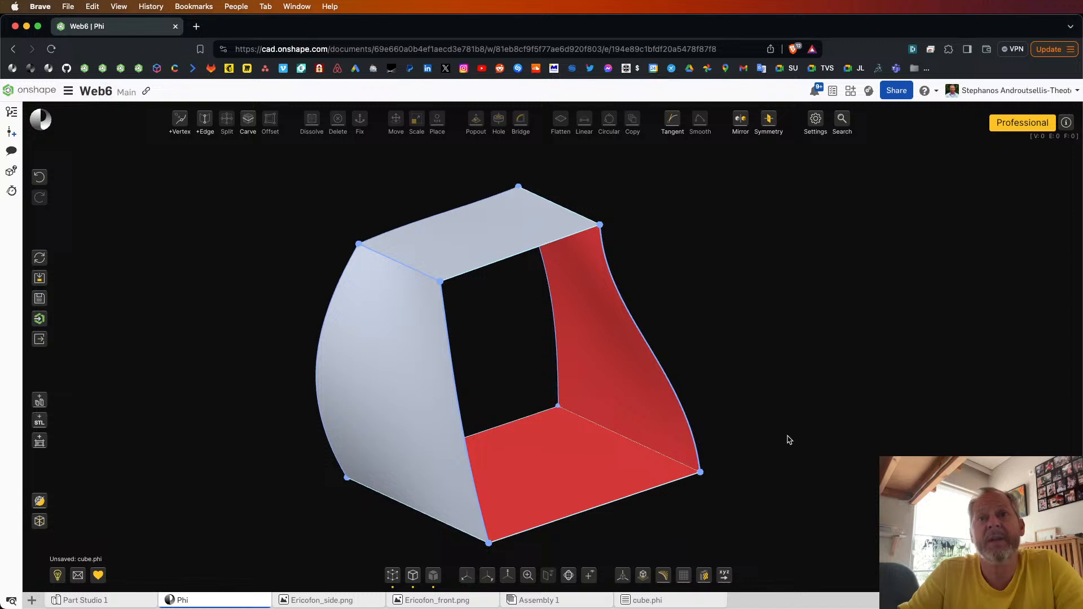
# Step: Restore one of the invisible faces by selecting its adjacent curved edge and toggling face visibility
pyautogui.click(654, 360)
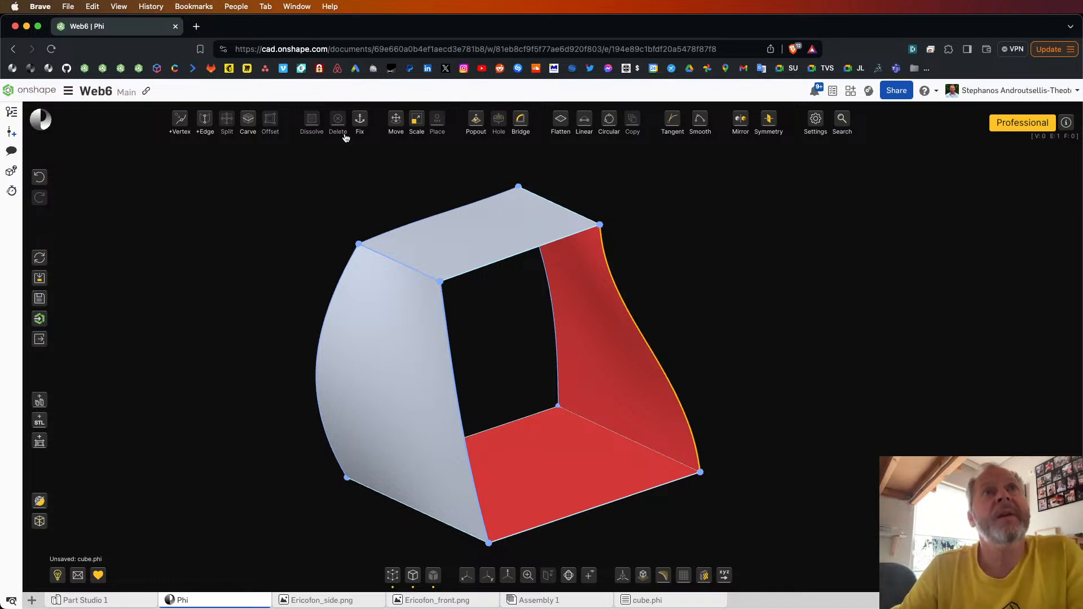
pyautogui.moveTo(338, 121)
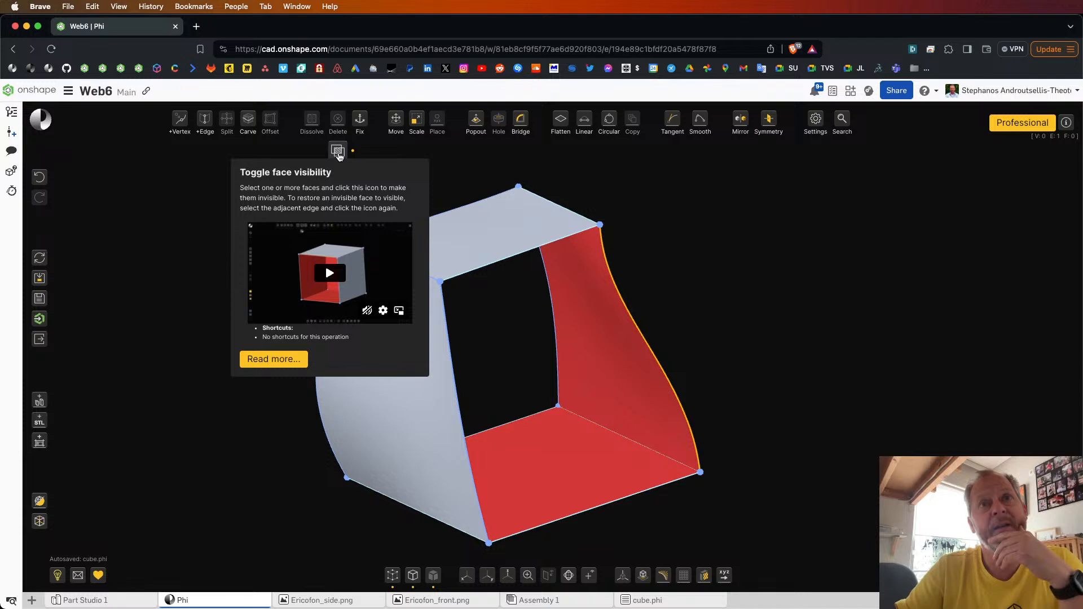
pyautogui.click(338, 151)
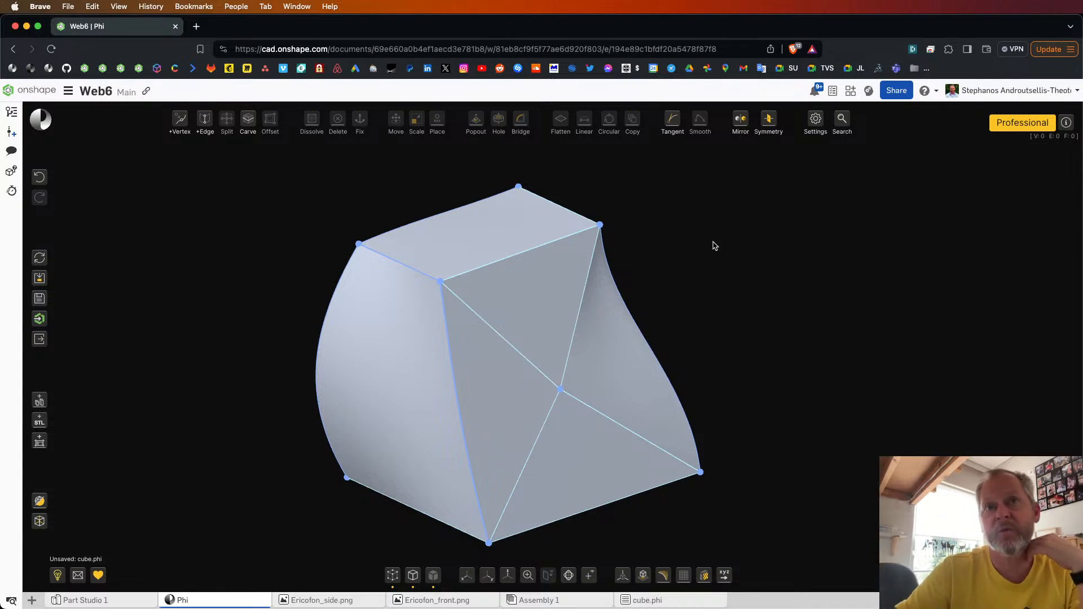
pyautogui.moveTo(715, 245); pyautogui.dragTo(699, 239)
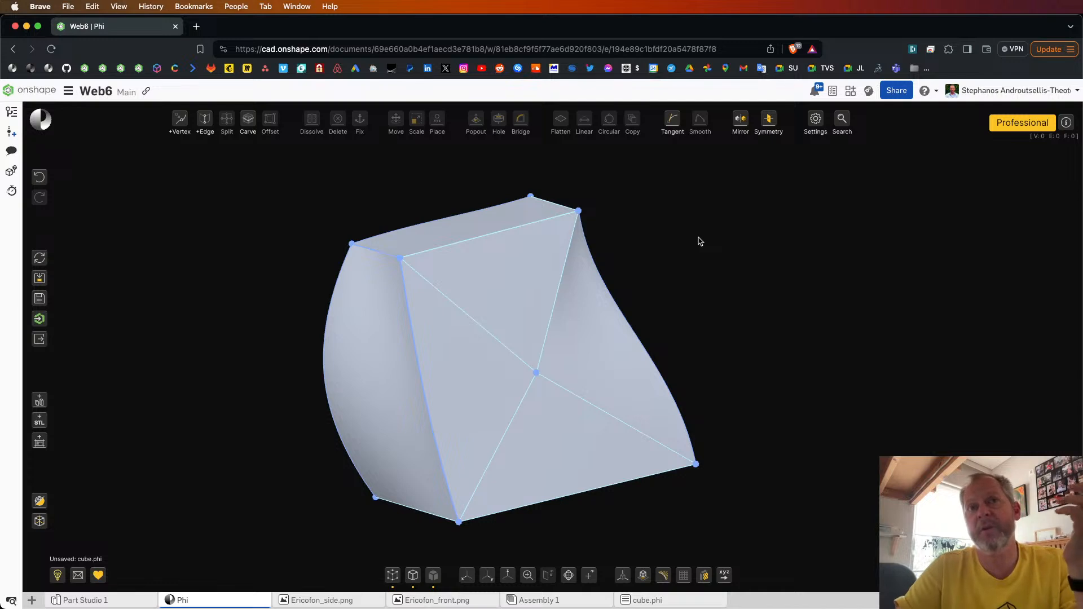
pyautogui.click(616, 320)
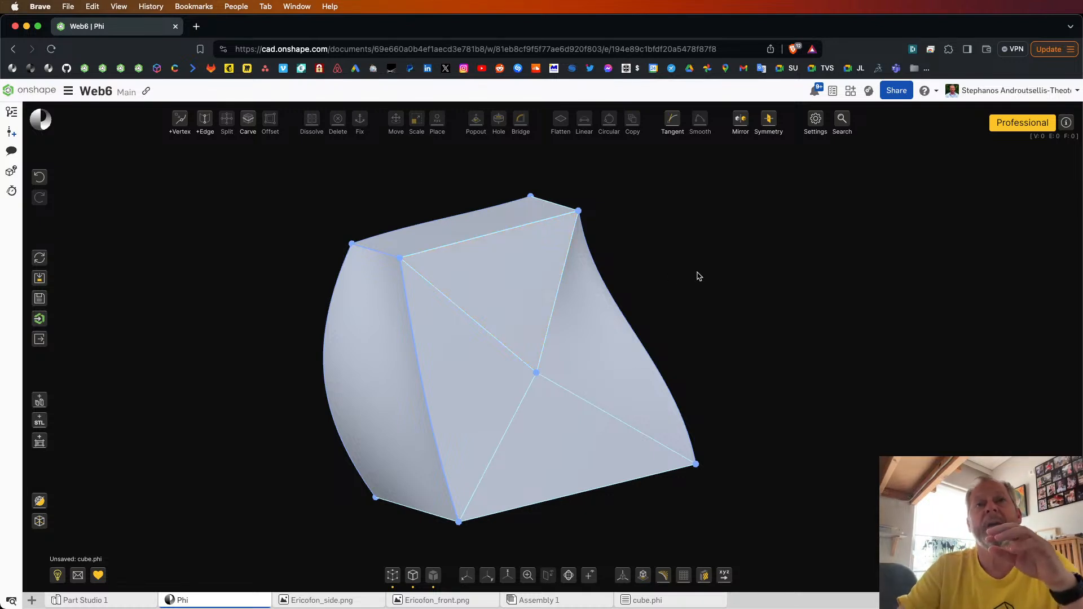
pyautogui.moveTo(698, 276)
pyautogui.mouseDown()
pyautogui.moveTo(741, 274)
pyautogui.moveTo(711, 277)
pyautogui.mouseUp()
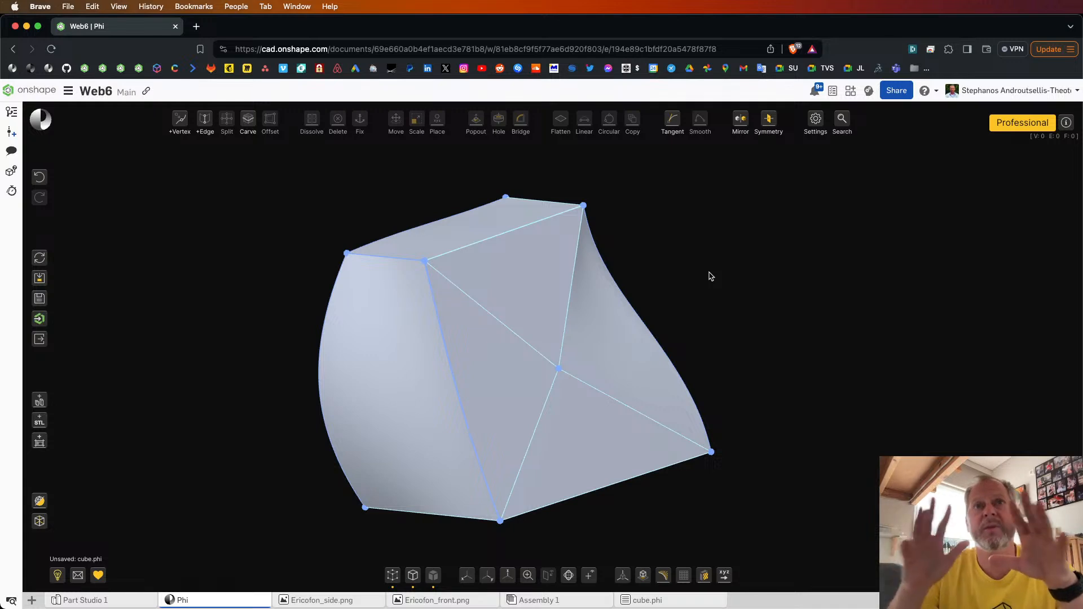
# Step: Select the whole body and make all of its edges linear
pyautogui.press('super+a')
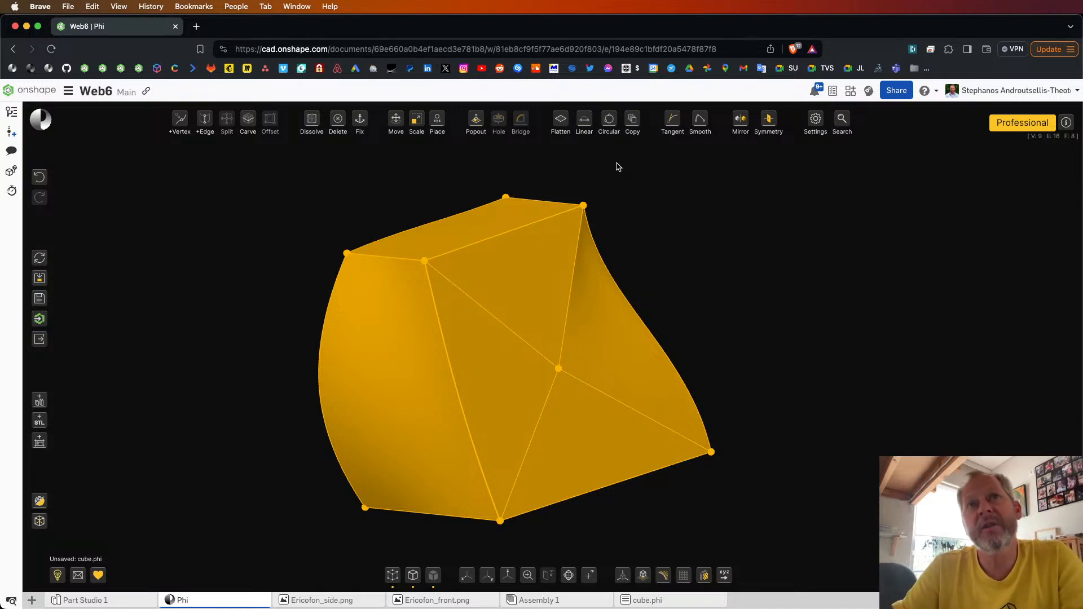
pyautogui.click(584, 125)
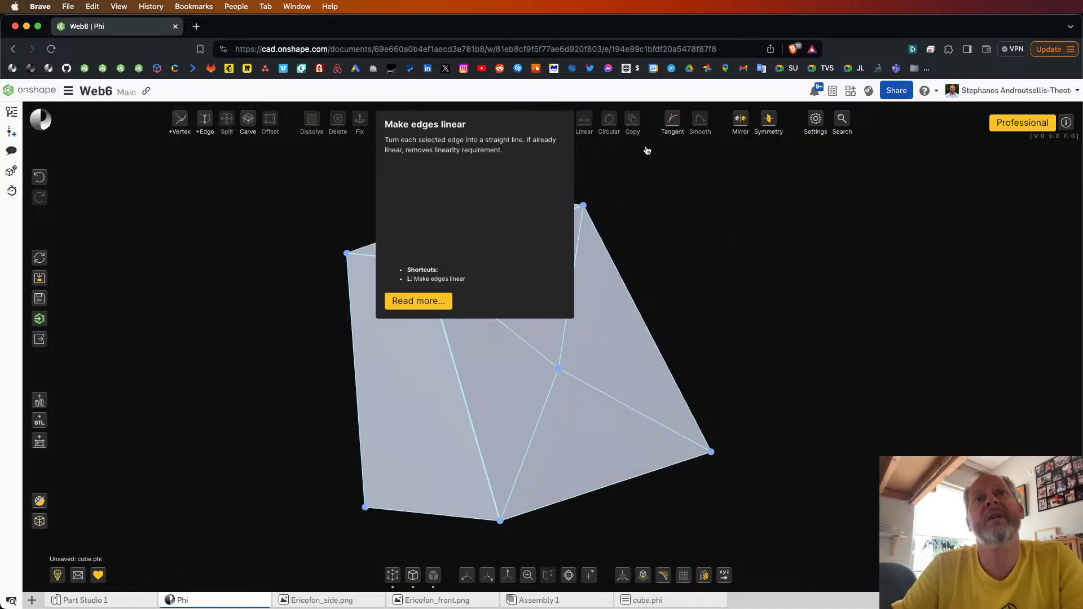
pyautogui.moveTo(721, 237); pyautogui.dragTo(748, 240)
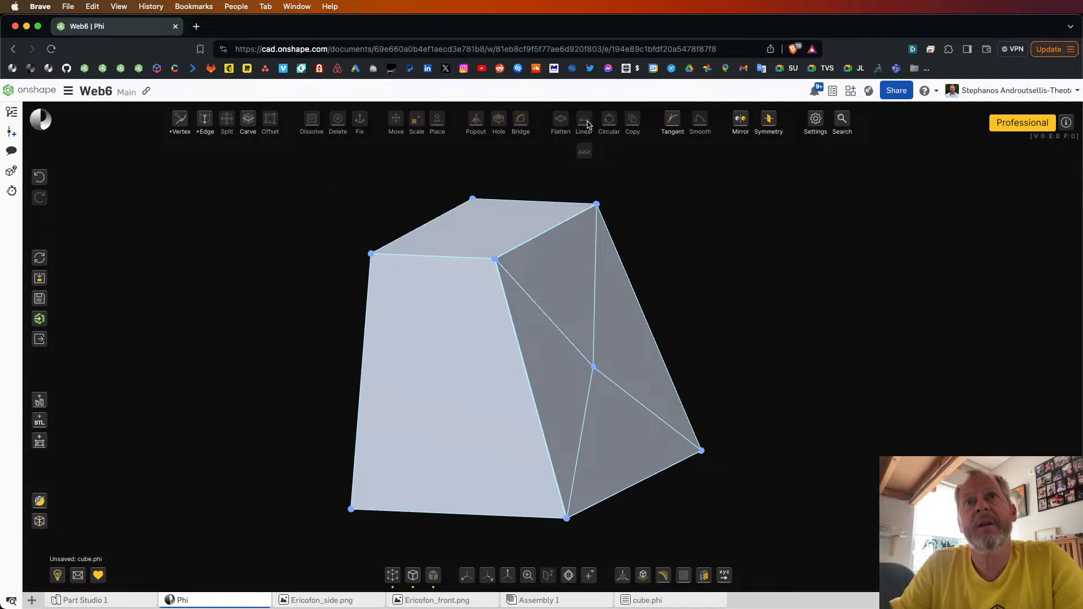
pyautogui.moveTo(587, 125)
# Step: Pull the centre vertex of the restored four-triangle face outward into a point
pyautogui.moveTo(685, 234); pyautogui.dragTo(633, 247)
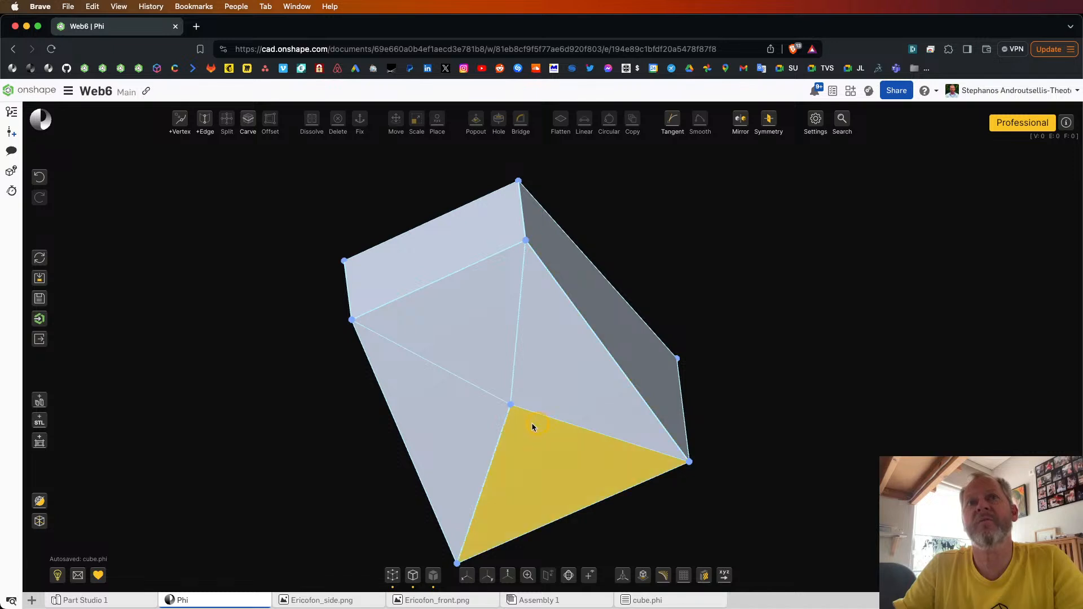
pyautogui.moveTo(738, 367); pyautogui.dragTo(805, 354)
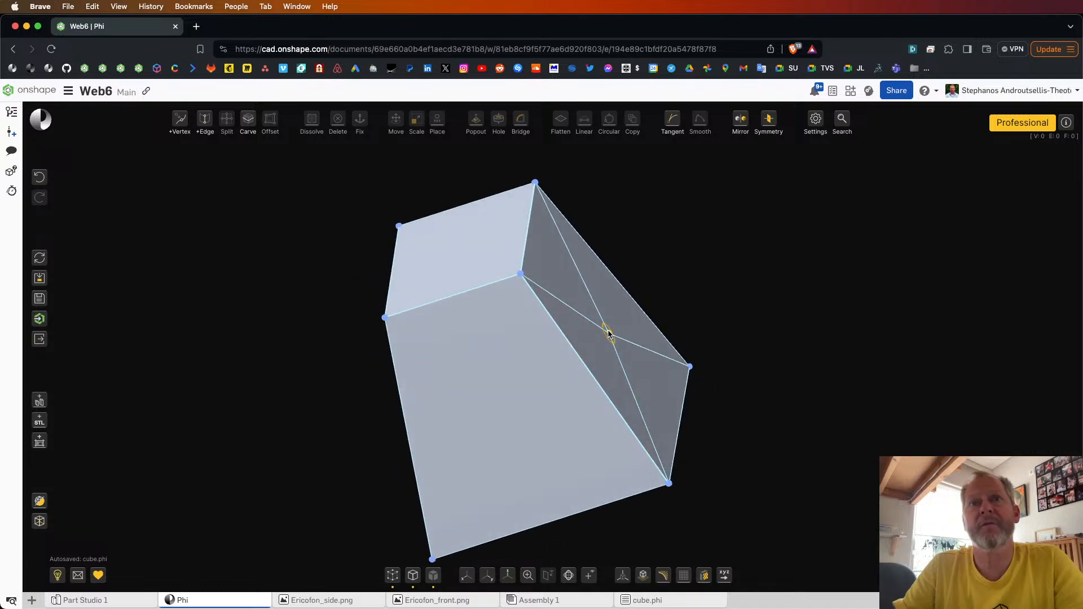
pyautogui.moveTo(625, 328); pyautogui.dragTo(706, 294)
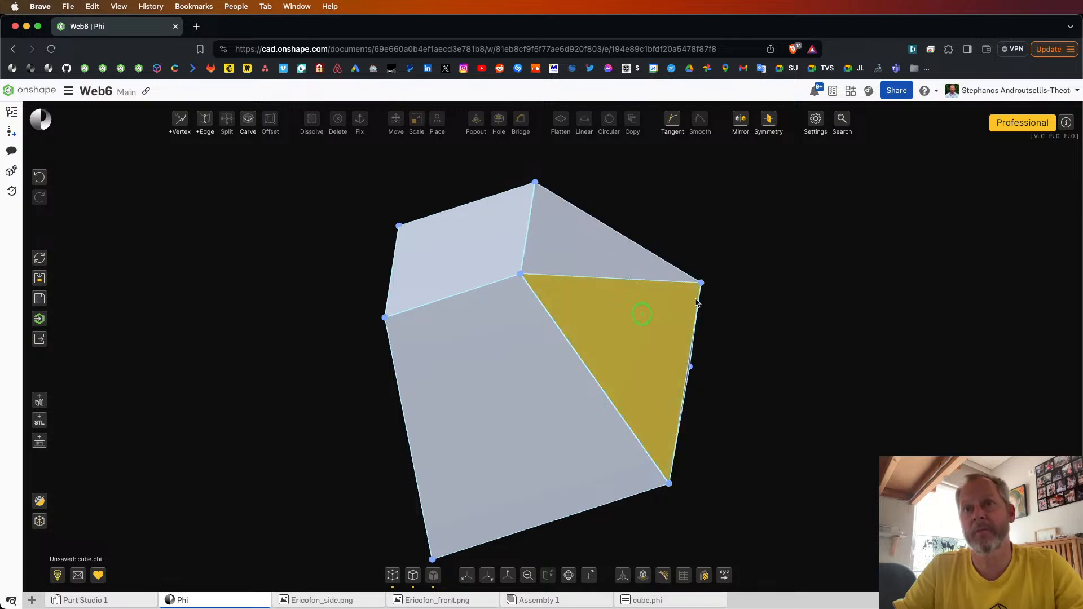
# Step: Restore the remaining invisible face by selecting the opening's edge on the top face and toggling face visibility
pyautogui.moveTo(773, 336); pyautogui.dragTo(554, 360)
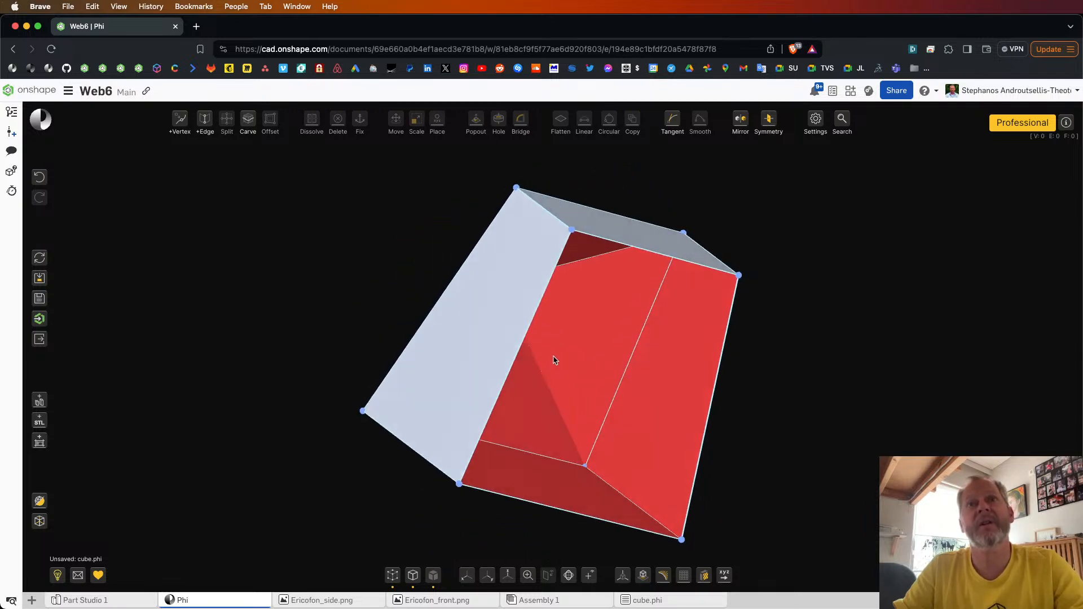
pyautogui.click(533, 322)
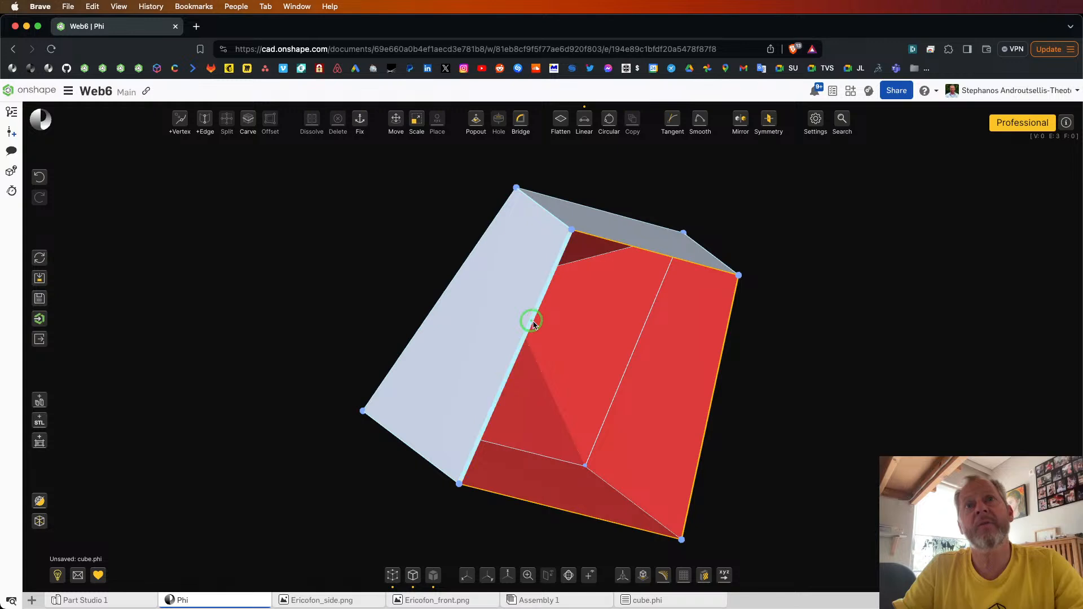
pyautogui.click(777, 334)
pyautogui.click(714, 270)
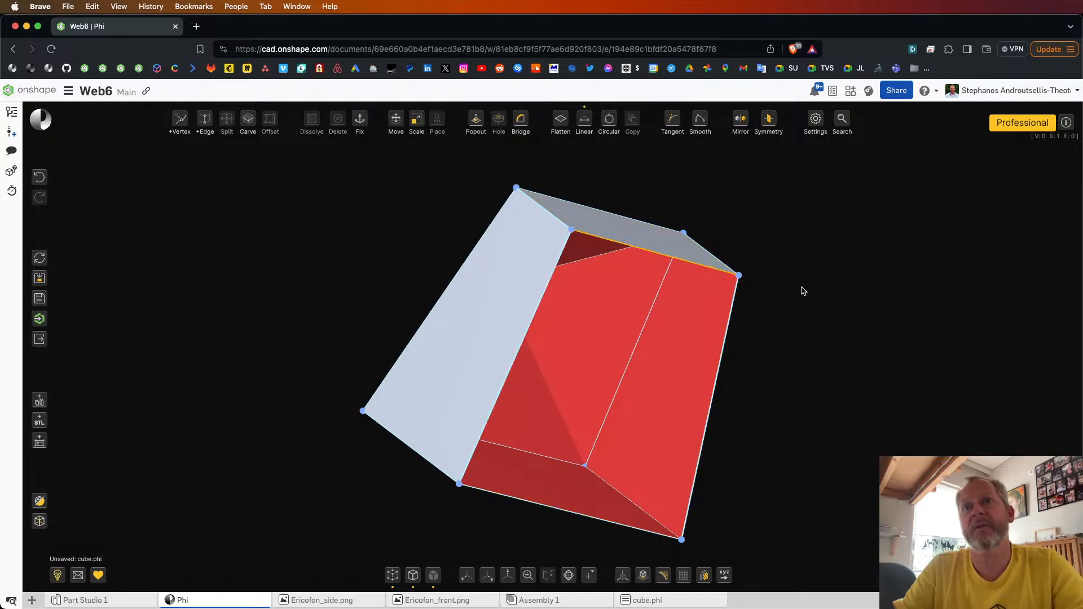
pyautogui.scroll(-5, 803, 290)
pyautogui.moveTo(803, 290); pyautogui.dragTo(737, 283)
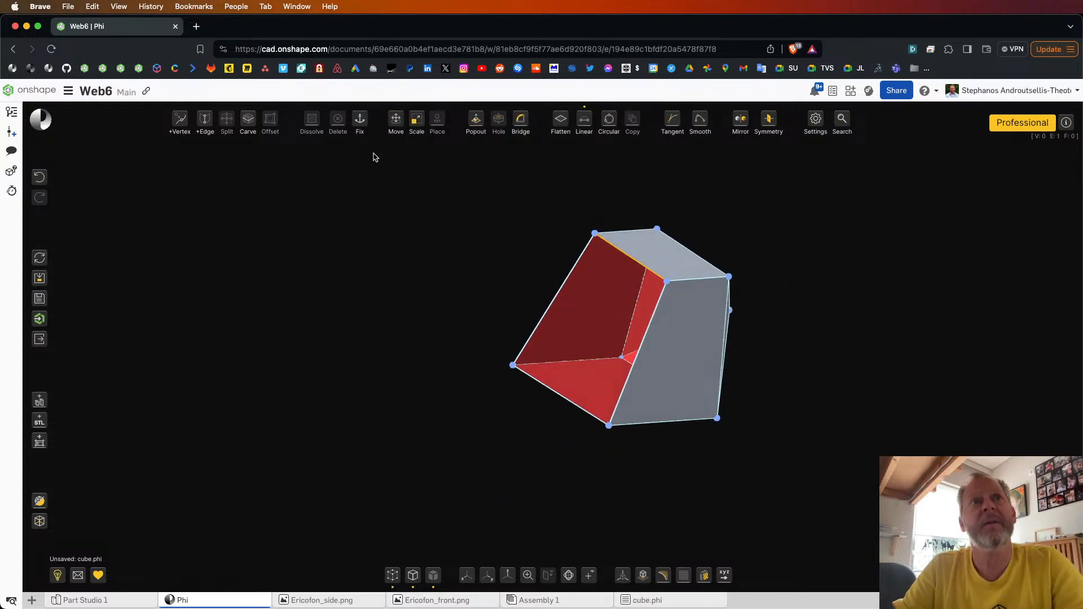
pyautogui.moveTo(336, 131)
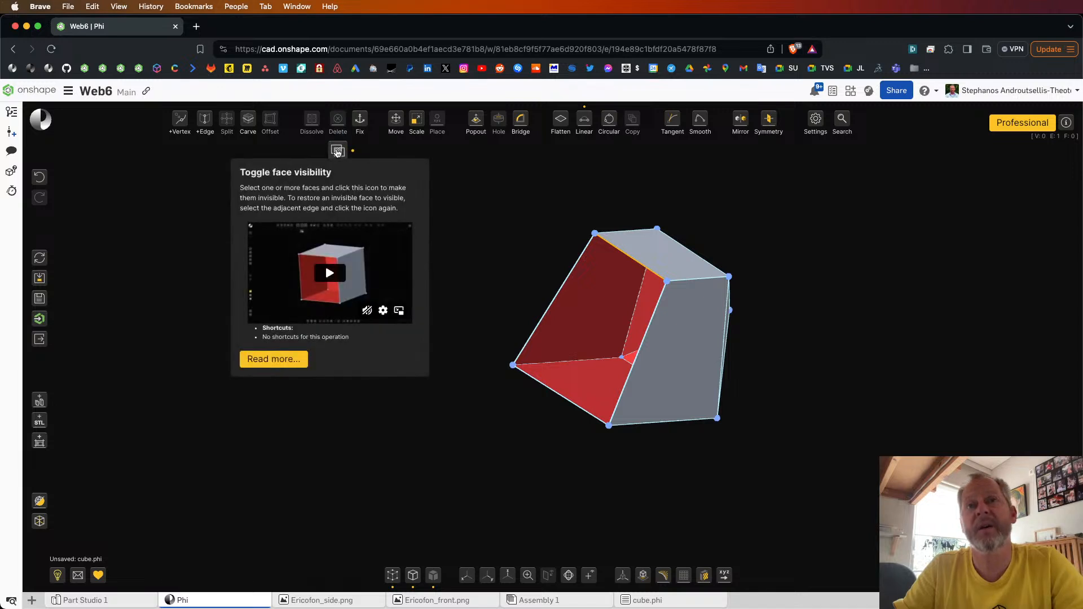
pyautogui.click(337, 152)
# Step: Select the large side face and the triangle adjoining it on each side, and make all three invisible
pyautogui.scroll(5, 625, 320)
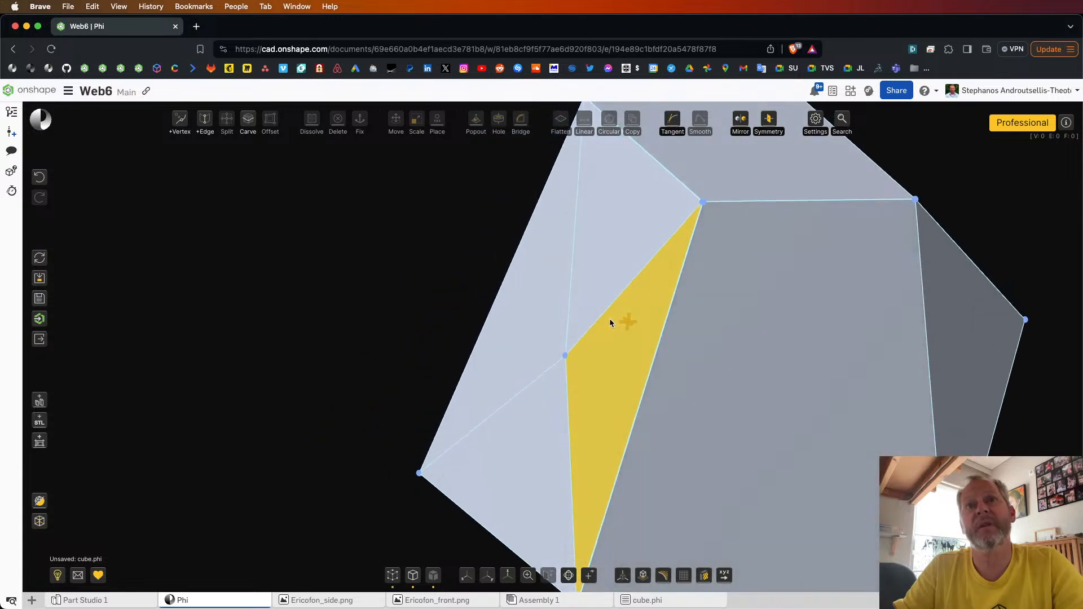
pyautogui.click(618, 331)
pyautogui.click(848, 355)
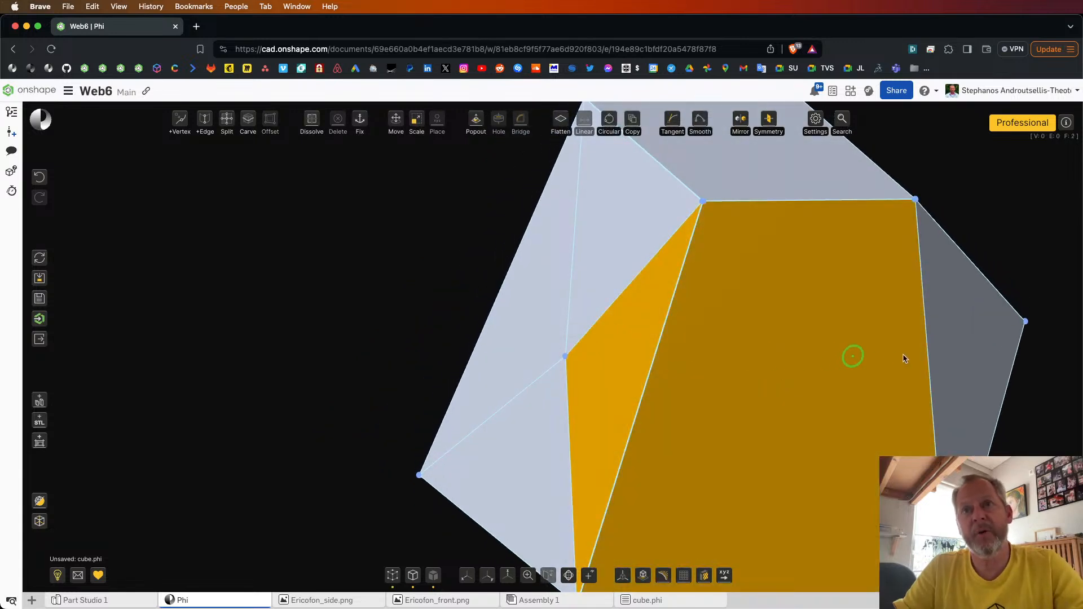
pyautogui.click(946, 353)
pyautogui.scroll(-5, 765, 367)
pyautogui.moveTo(766, 367); pyautogui.dragTo(707, 359, button='right')
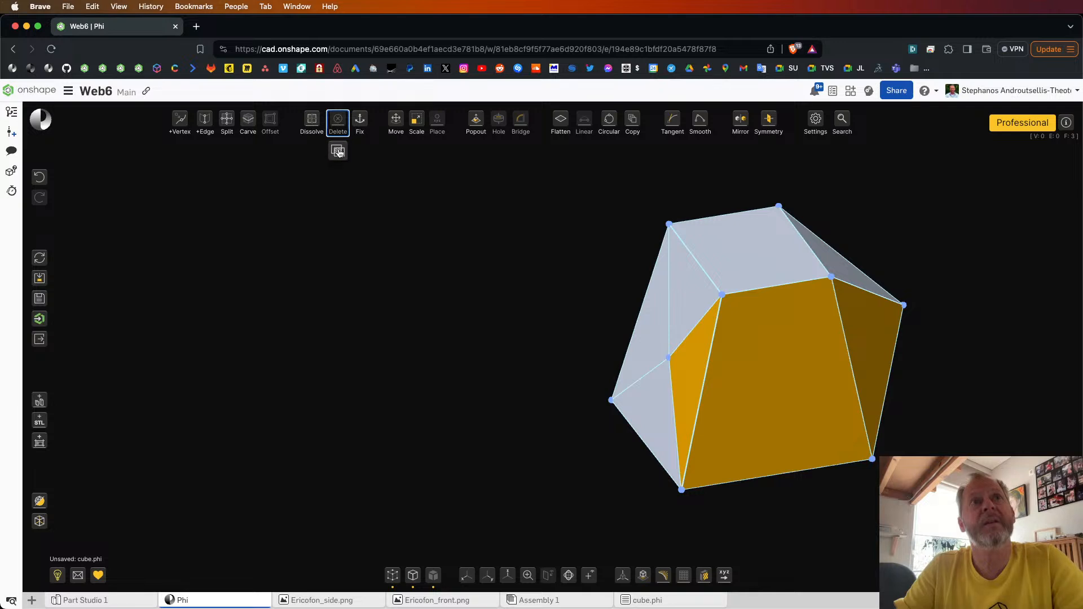
pyautogui.click(338, 152)
# Step: Restore the three hidden faces as one new surface by toggling visibility from an edge of the opening, and inspect it
pyautogui.moveTo(534, 334); pyautogui.dragTo(590, 313, button='right')
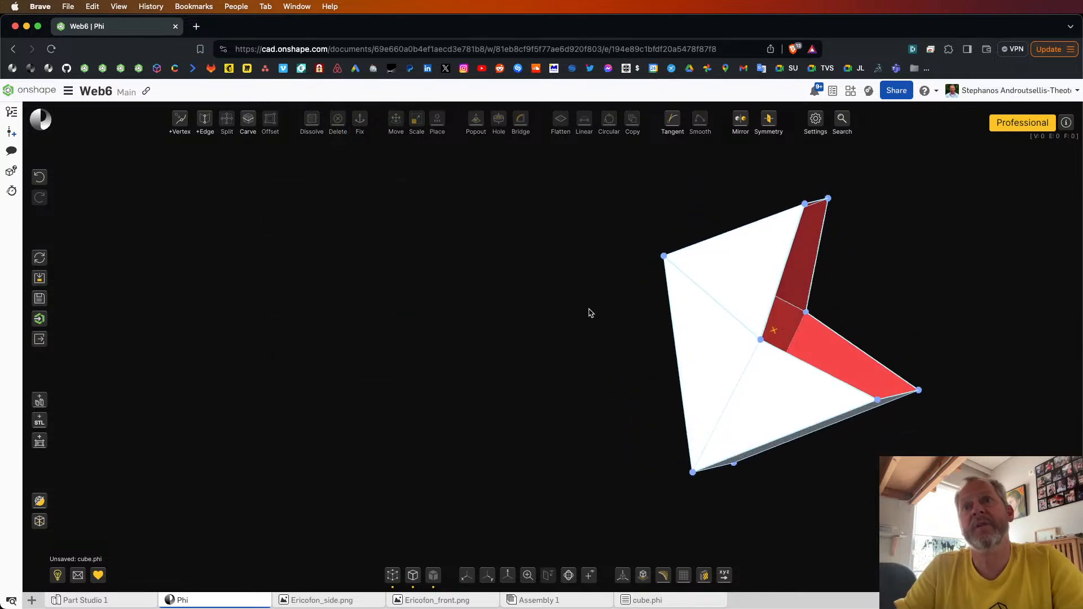
pyautogui.click(788, 260)
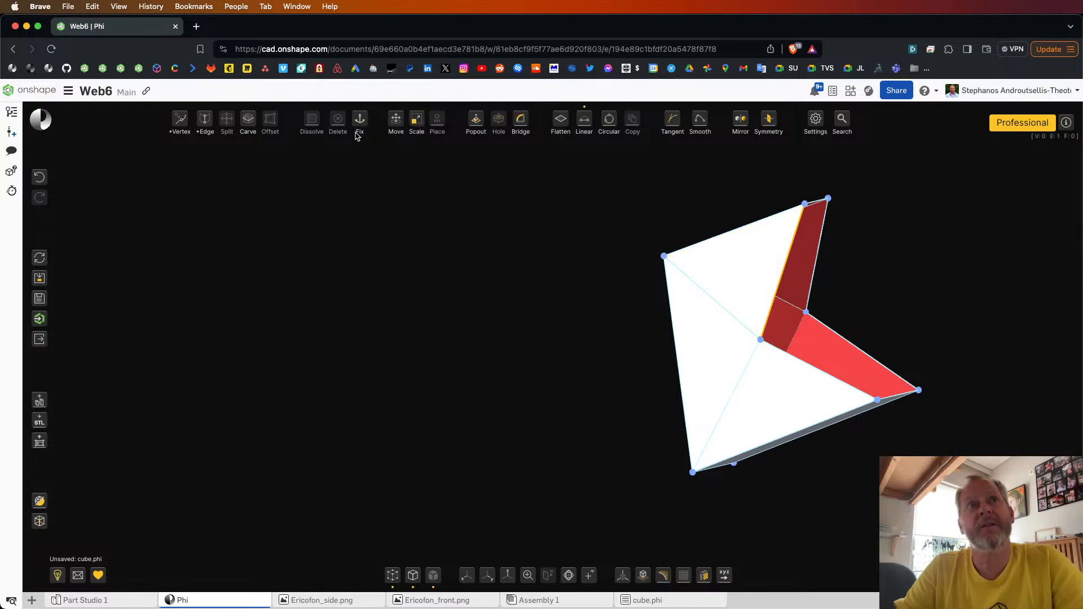
pyautogui.click(341, 151)
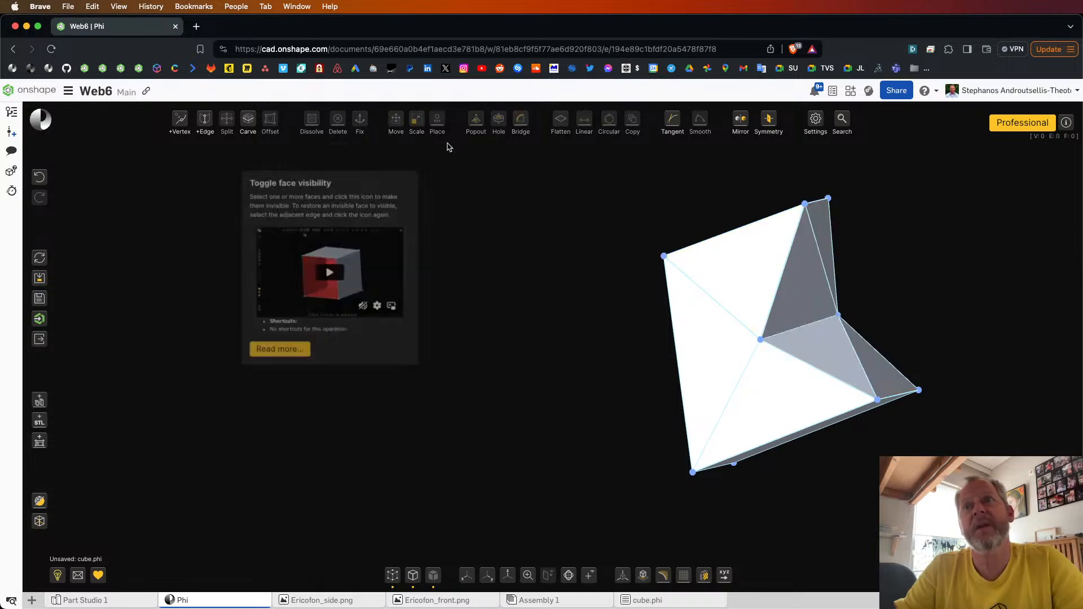
pyautogui.moveTo(647, 252); pyautogui.dragTo(597, 256, button='right')
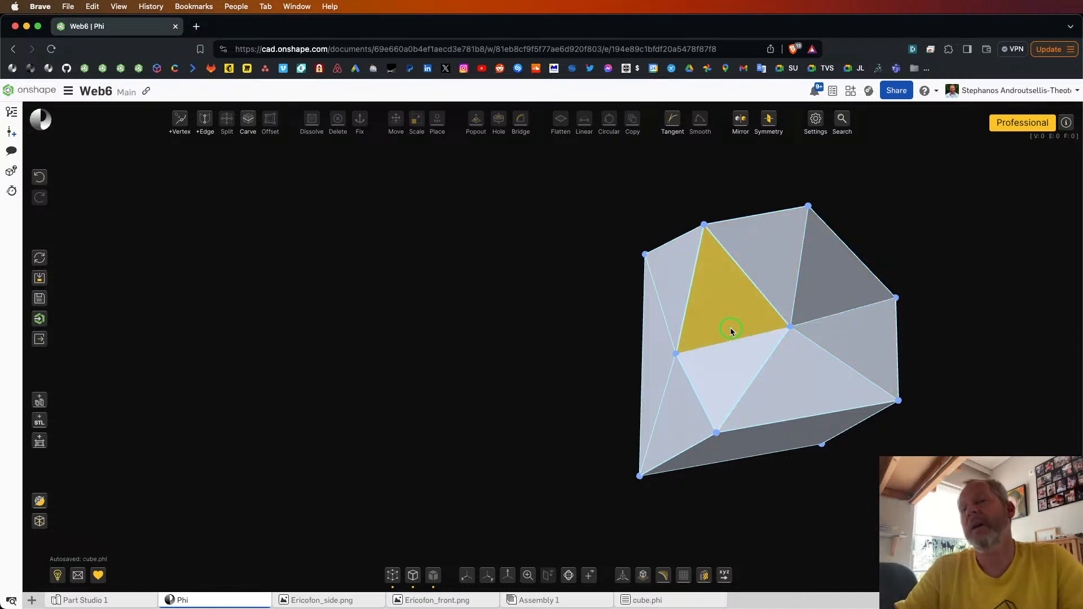
pyautogui.moveTo(565, 350); pyautogui.dragTo(597, 361, button='right')
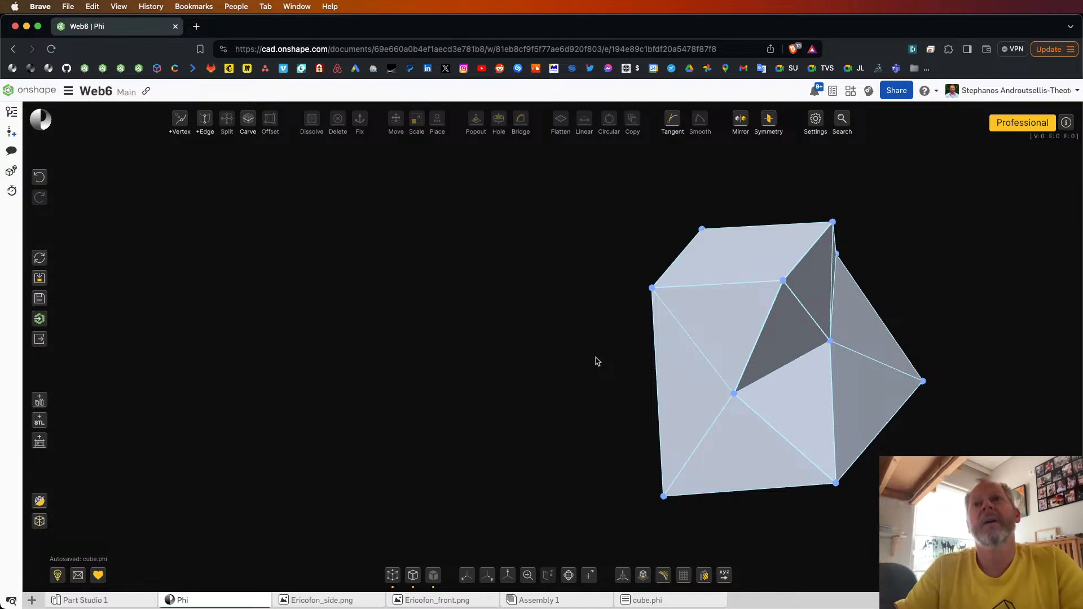
pyautogui.moveTo(597, 362); pyautogui.dragTo(542, 354)
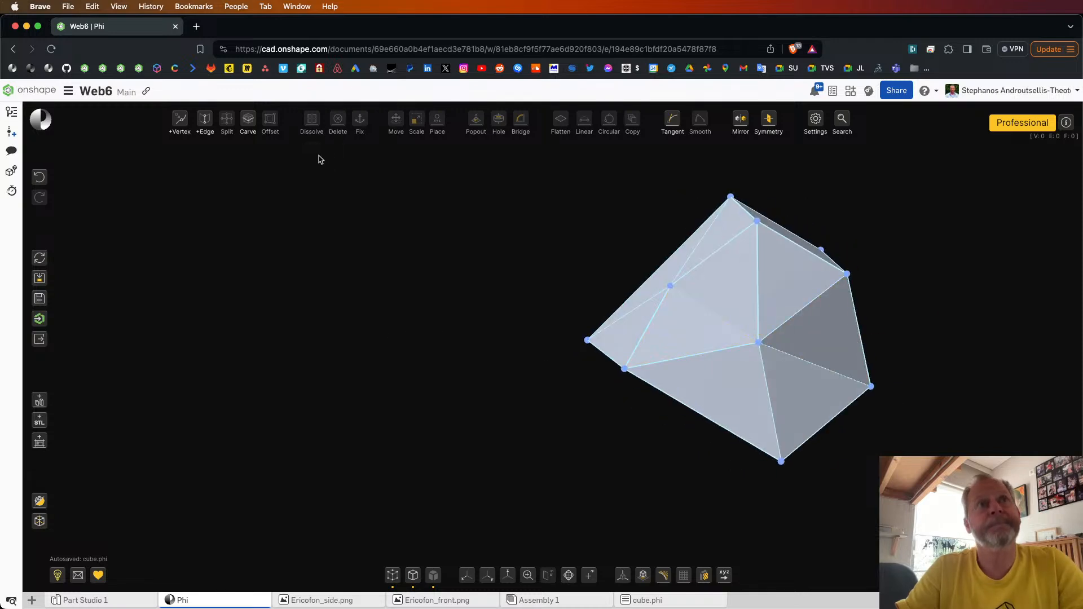
pyautogui.moveTo(438, 316); pyautogui.dragTo(486, 323)
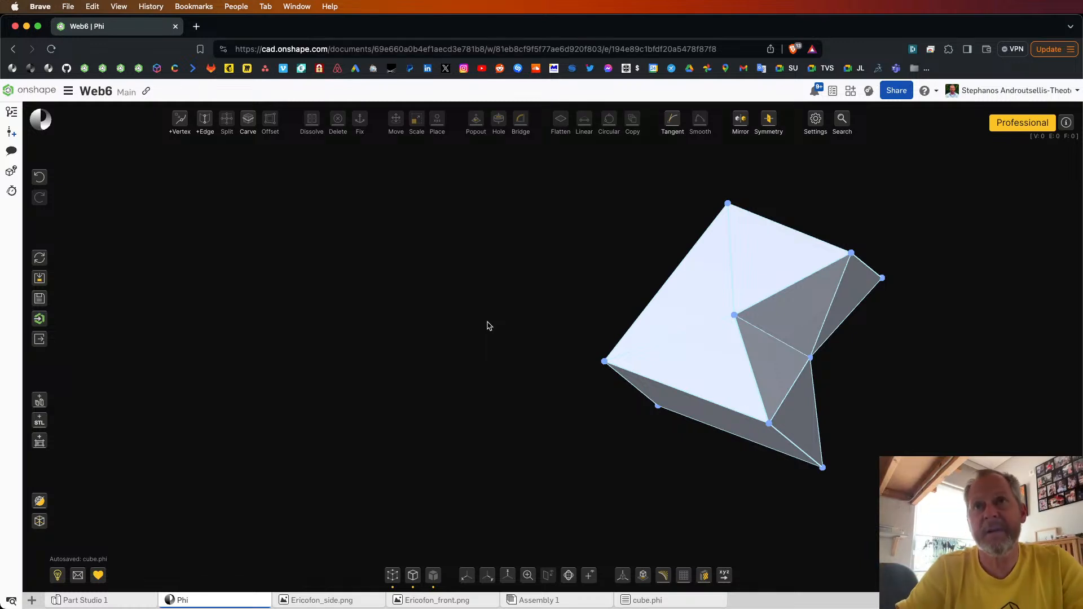
pyautogui.scroll(-5, 455, 339)
pyautogui.moveTo(454, 349); pyautogui.dragTo(434, 345)
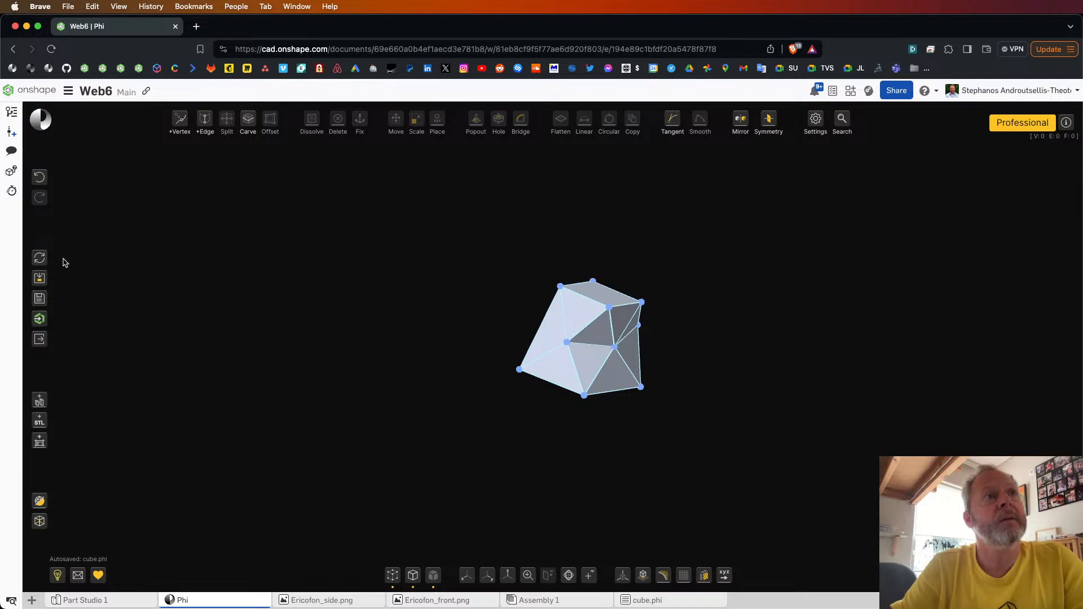
# Step: Start a new model from the default flat square sheet, keeping its X and Y sizes at 1 cm
pyautogui.click(40, 259)
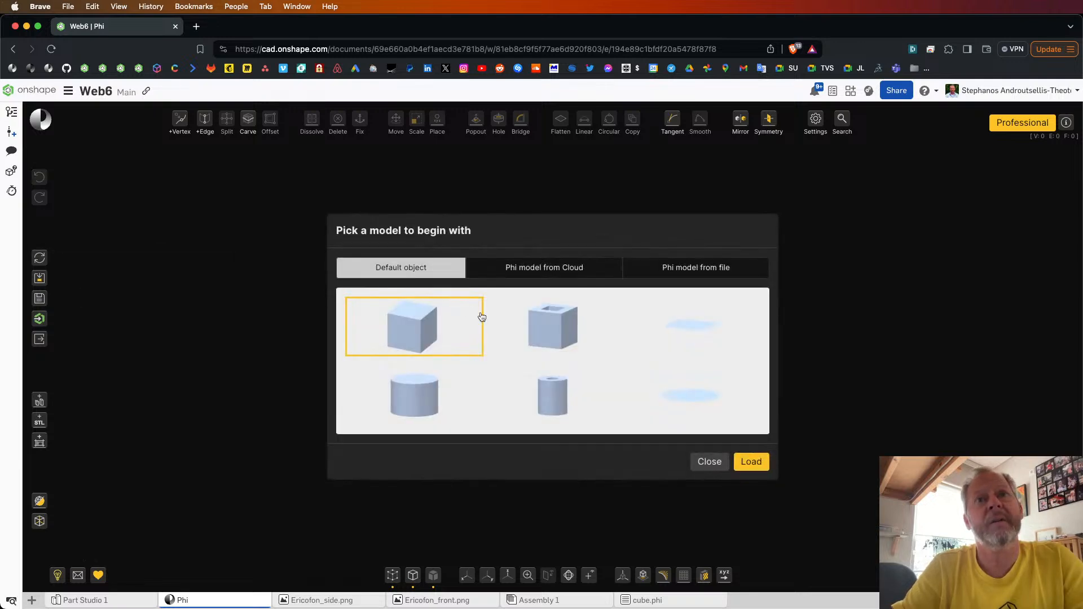
pyautogui.click(675, 319)
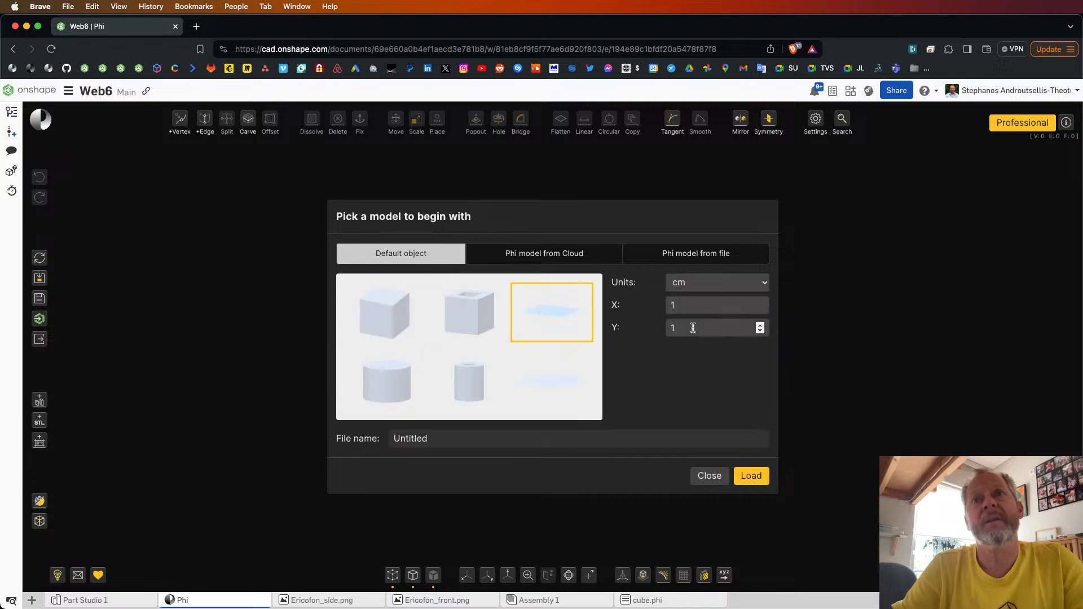
pyautogui.click(752, 476)
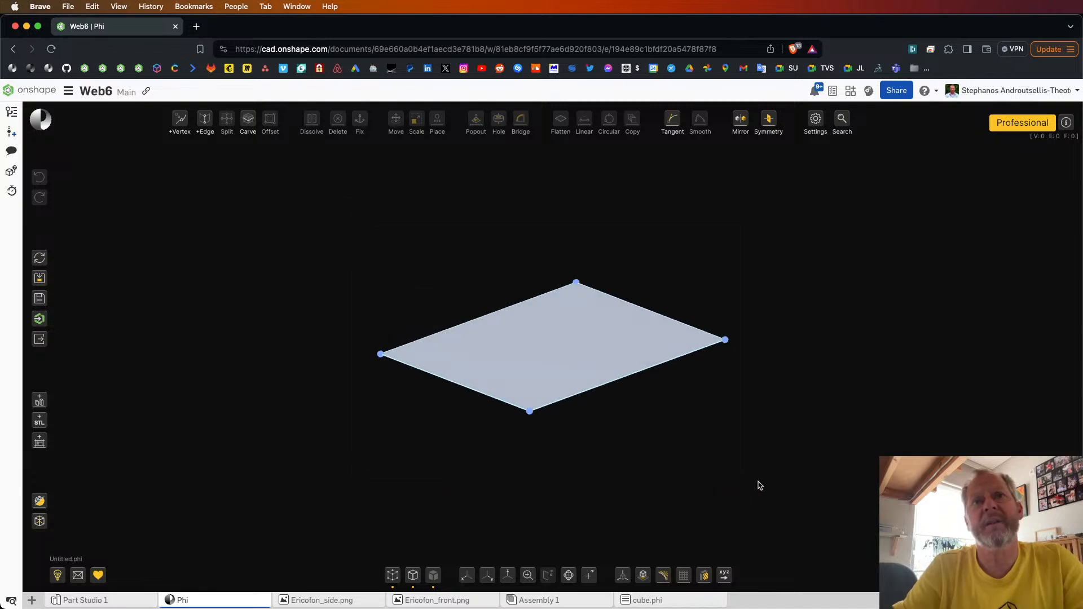
# Step: Split the sheet's single face into four equal patches
pyautogui.click(575, 367)
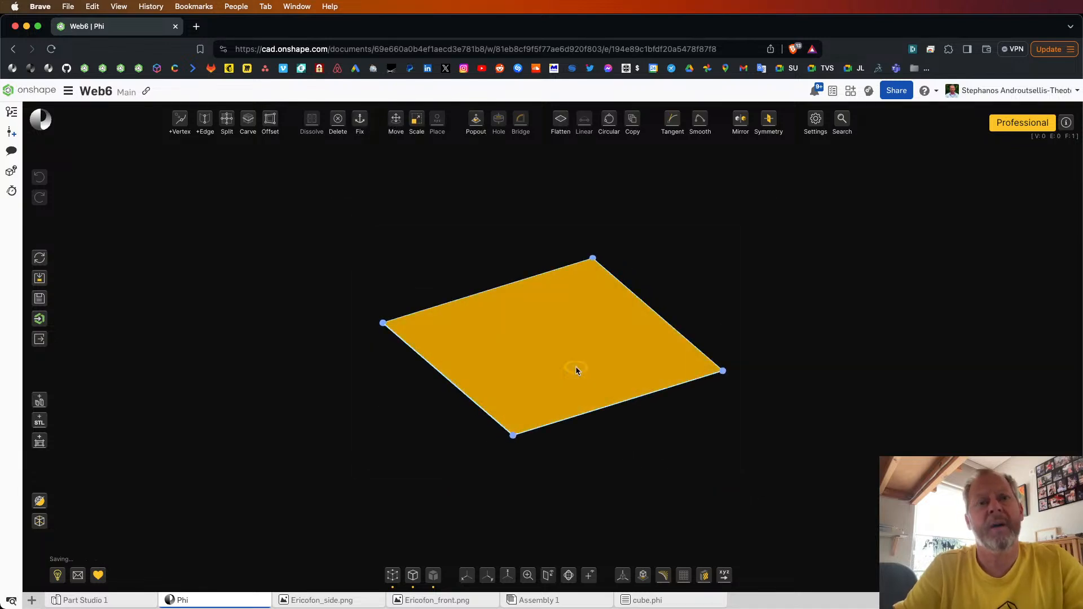
pyautogui.press('s')
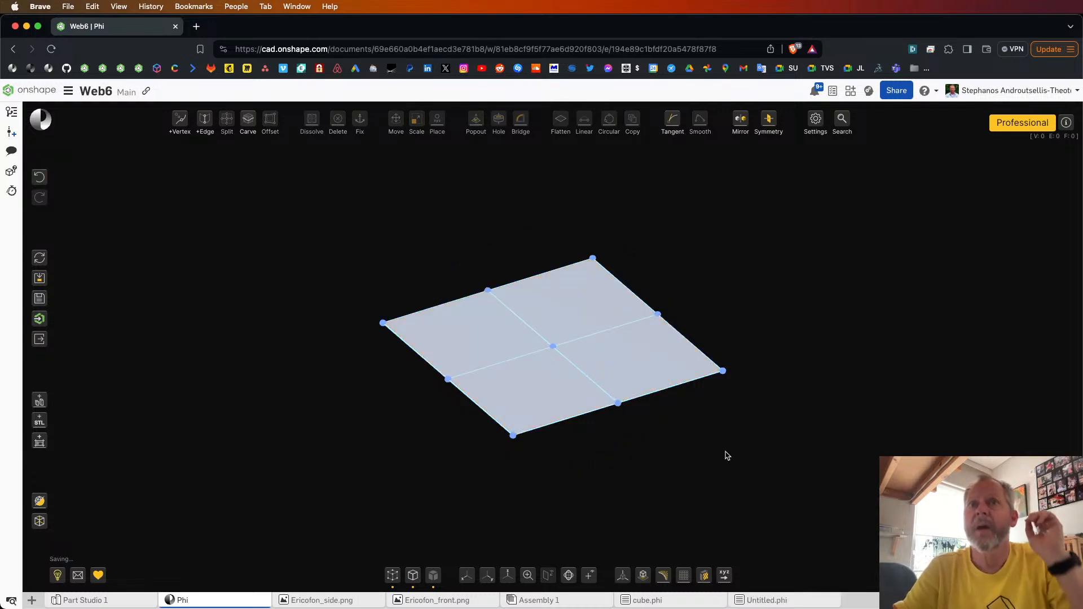
pyautogui.moveTo(725, 450); pyautogui.dragTo(749, 452, button='right')
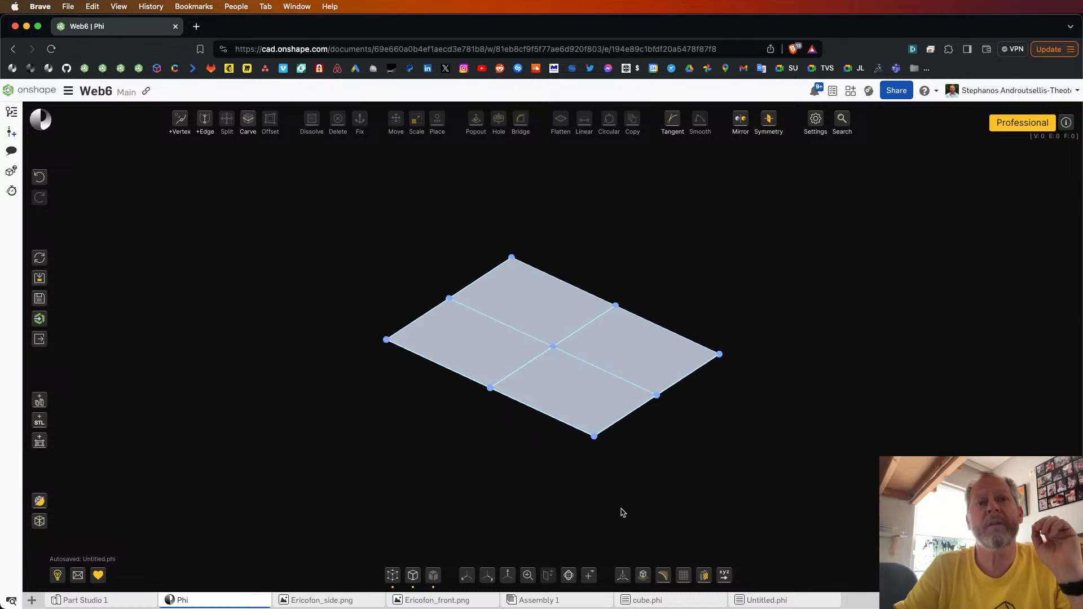
# Step: Hide the vertex markers, examine the zero-thickness sheet edge-on, and show the markers again
pyautogui.click(404, 575)
pyautogui.moveTo(488, 454)
pyautogui.mouseDown(button='right')
pyautogui.moveTo(491, 443)
pyautogui.moveTo(506, 448)
pyautogui.mouseUp(button='right')
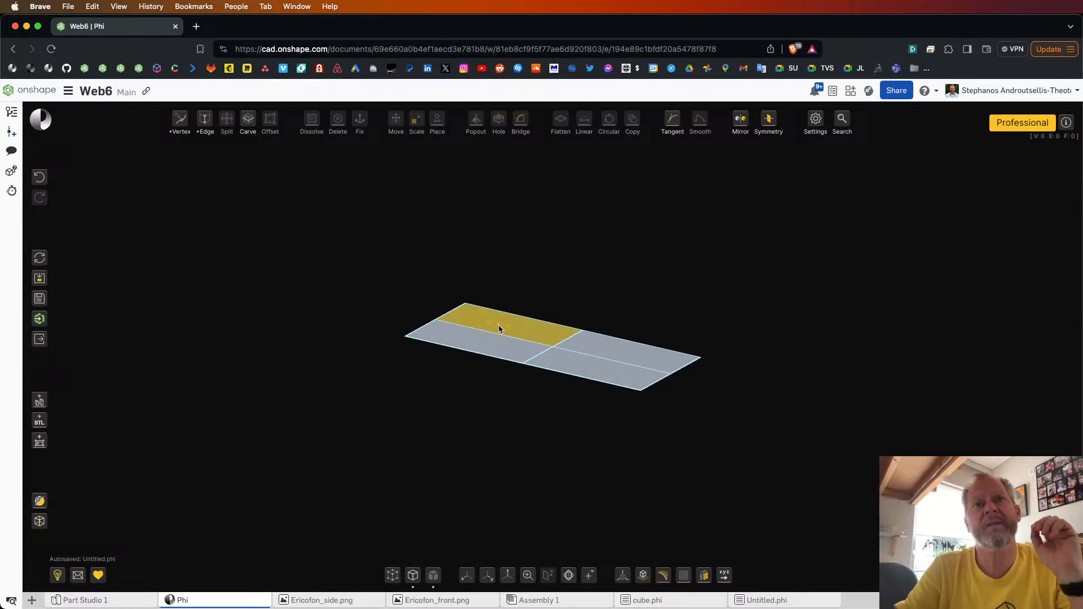
pyautogui.moveTo(499, 329); pyautogui.dragTo(525, 427, button='right')
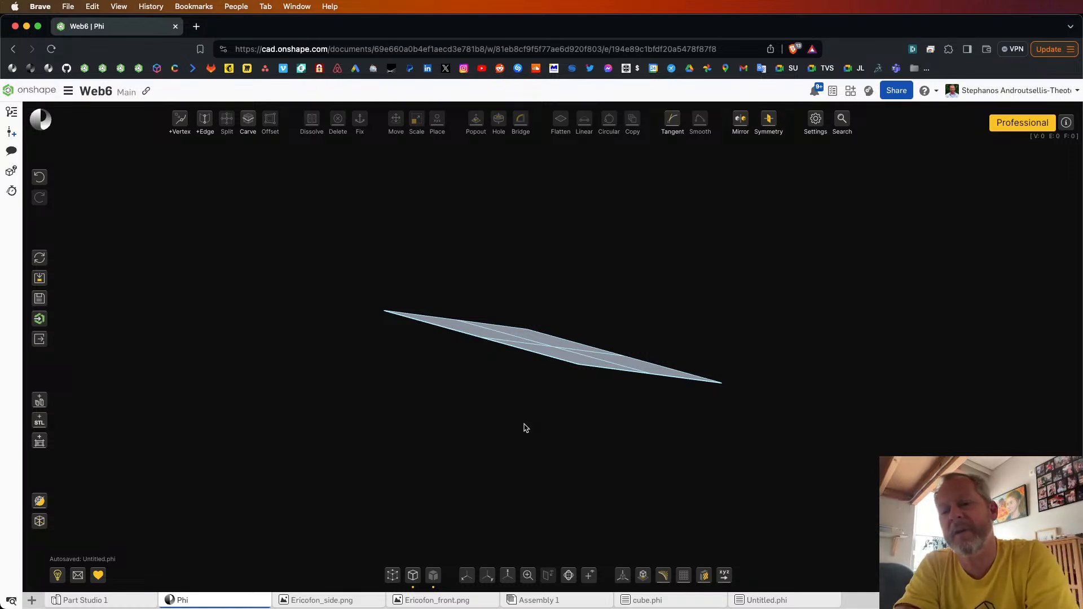
pyautogui.click(394, 576)
# Step: Pull the sheet's centre vertex upward to form a bump in the middle
pyautogui.scroll(2, 551, 412)
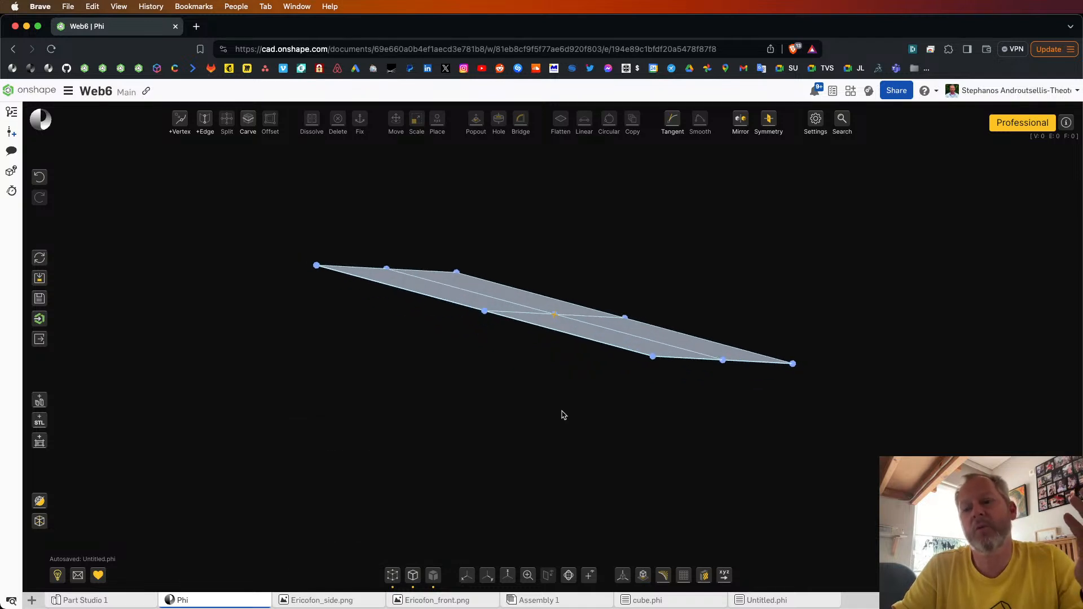
pyautogui.click(591, 335)
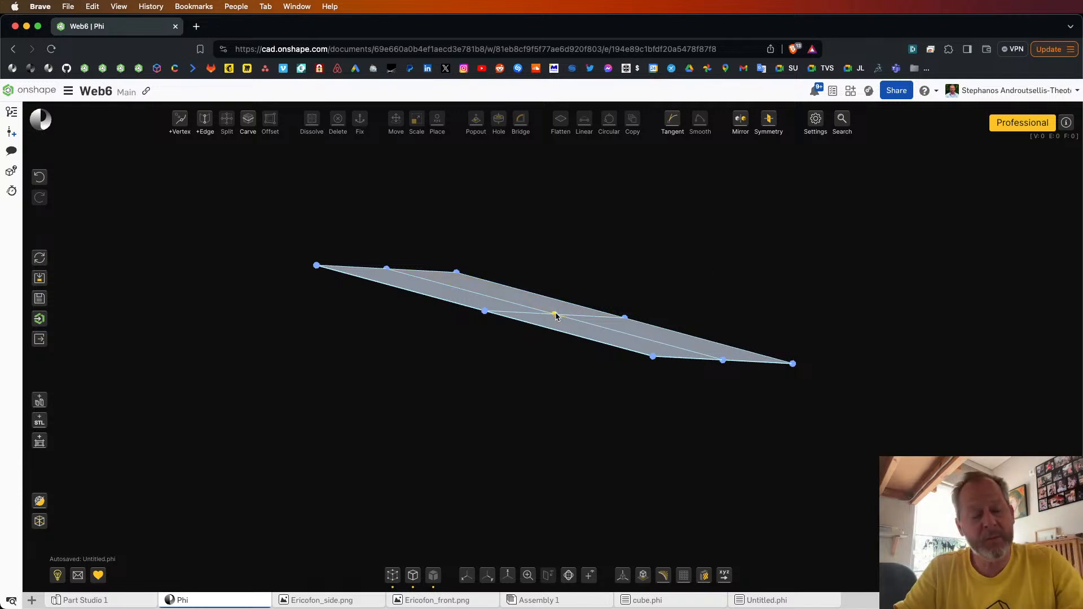
pyautogui.moveTo(563, 296); pyautogui.dragTo(815, 340)
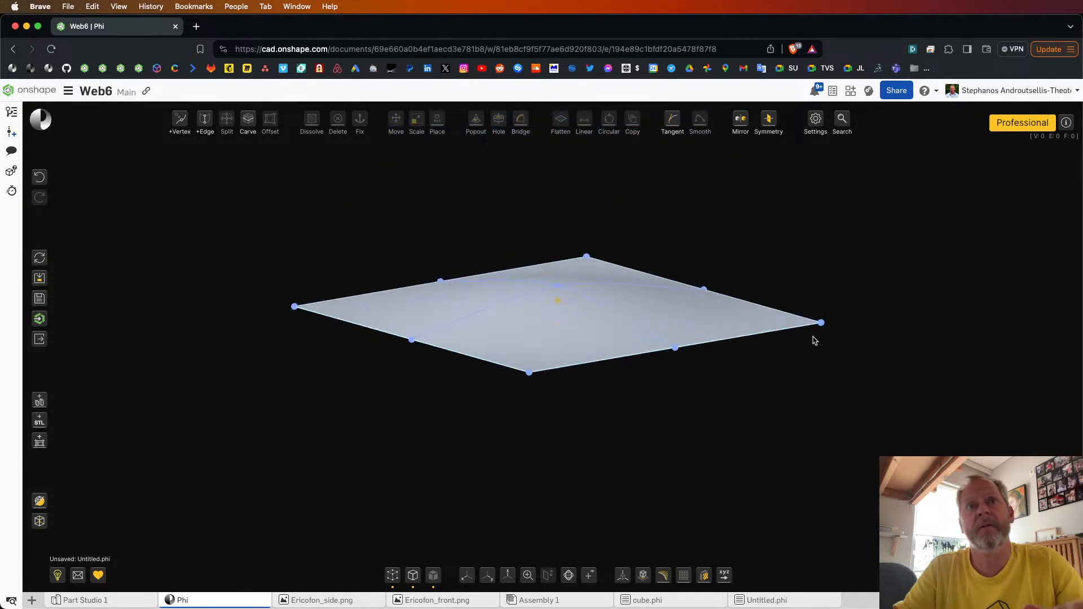
pyautogui.scroll(3, 667, 232)
pyautogui.scroll(-6, 559, 367)
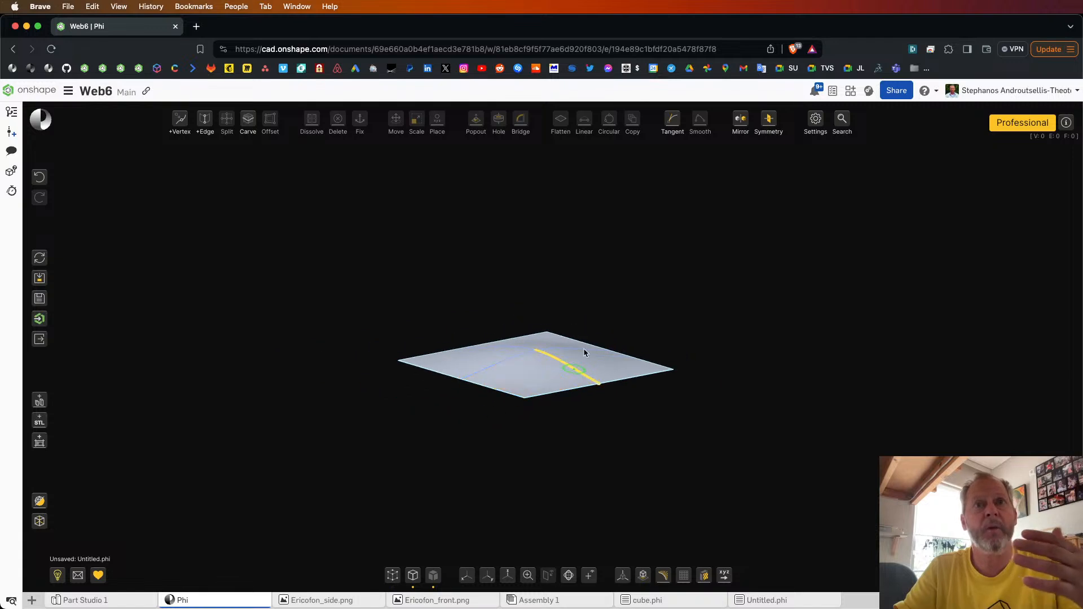
pyautogui.scroll(-2, 624, 319)
pyautogui.scroll(4, 632, 321)
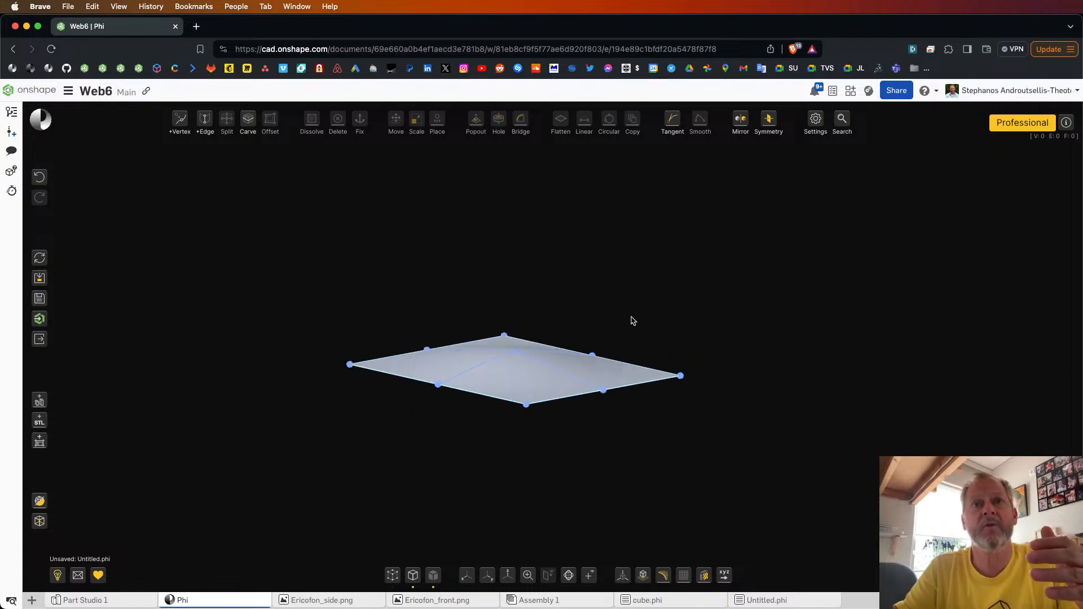
# Step: Select all four patches of the bumped sheet and thicken them into a closed slab
pyautogui.moveTo(383, 289); pyautogui.dragTo(753, 450)
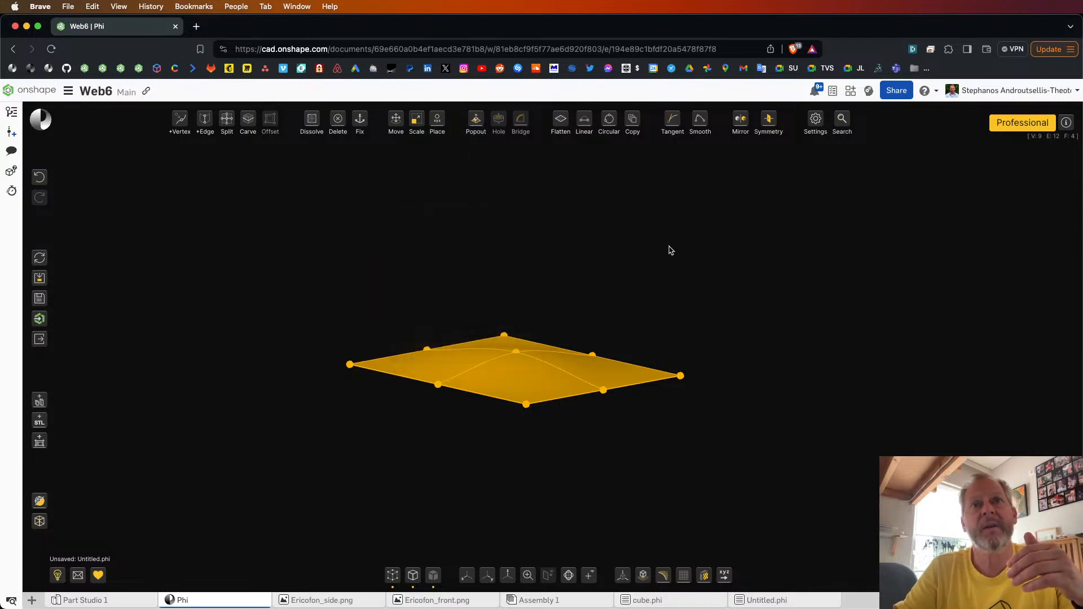
pyautogui.moveTo(671, 250); pyautogui.dragTo(658, 310, button='right')
pyautogui.click(646, 306)
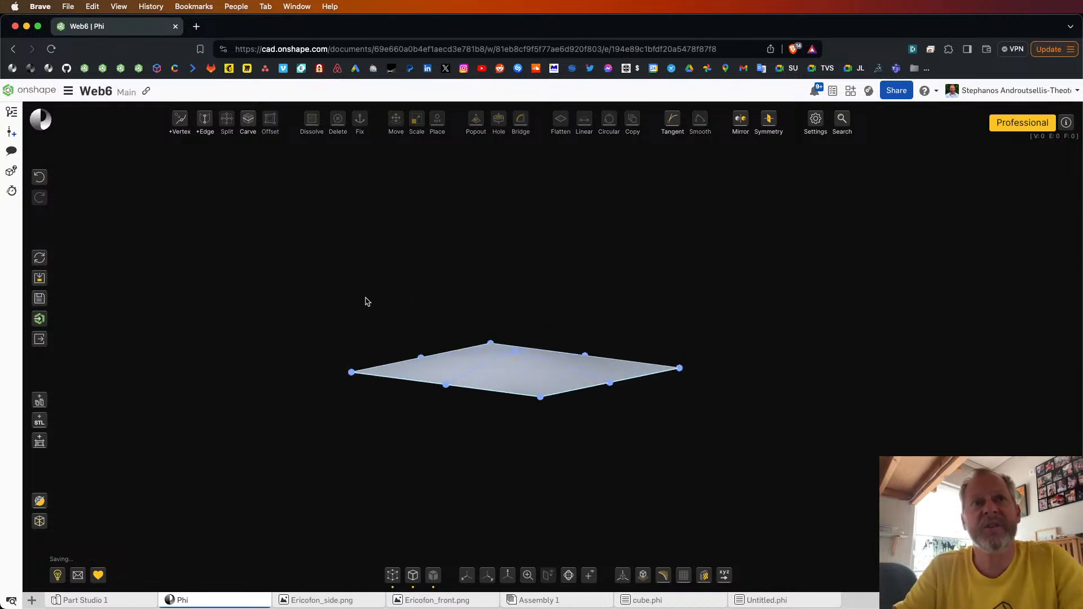
pyautogui.moveTo(325, 307); pyautogui.dragTo(533, 384)
pyautogui.moveTo(583, 417); pyautogui.dragTo(728, 459)
pyautogui.moveTo(475, 119)
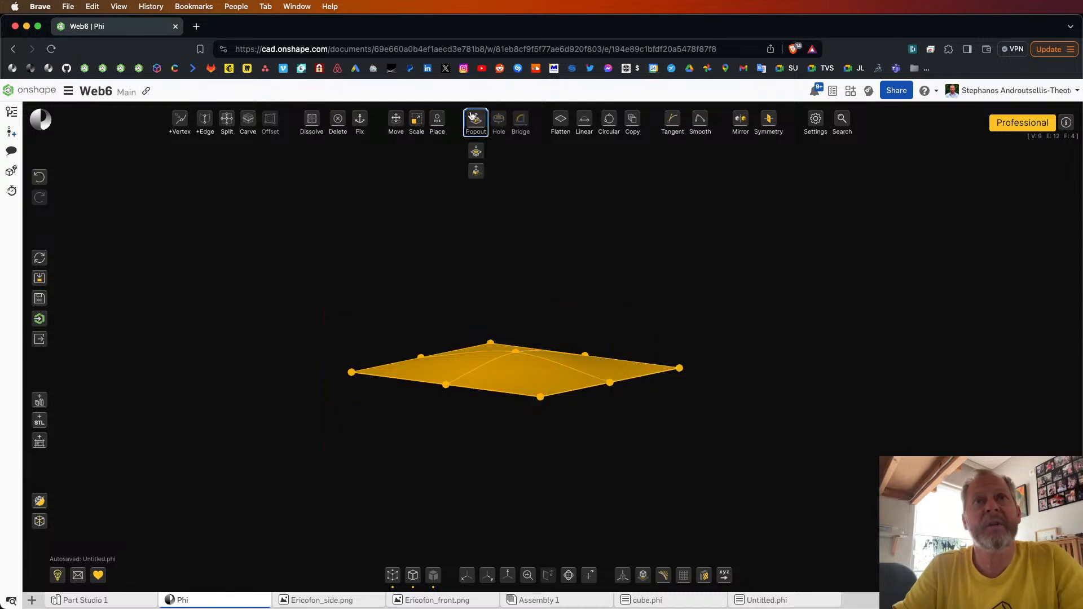
pyautogui.click(474, 172)
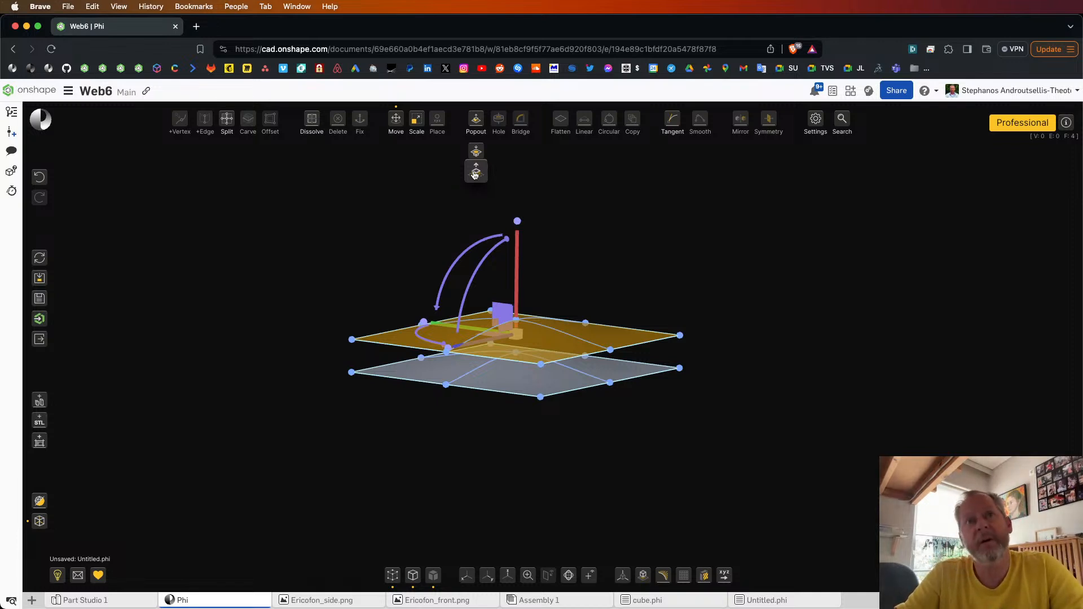
pyautogui.click(623, 238)
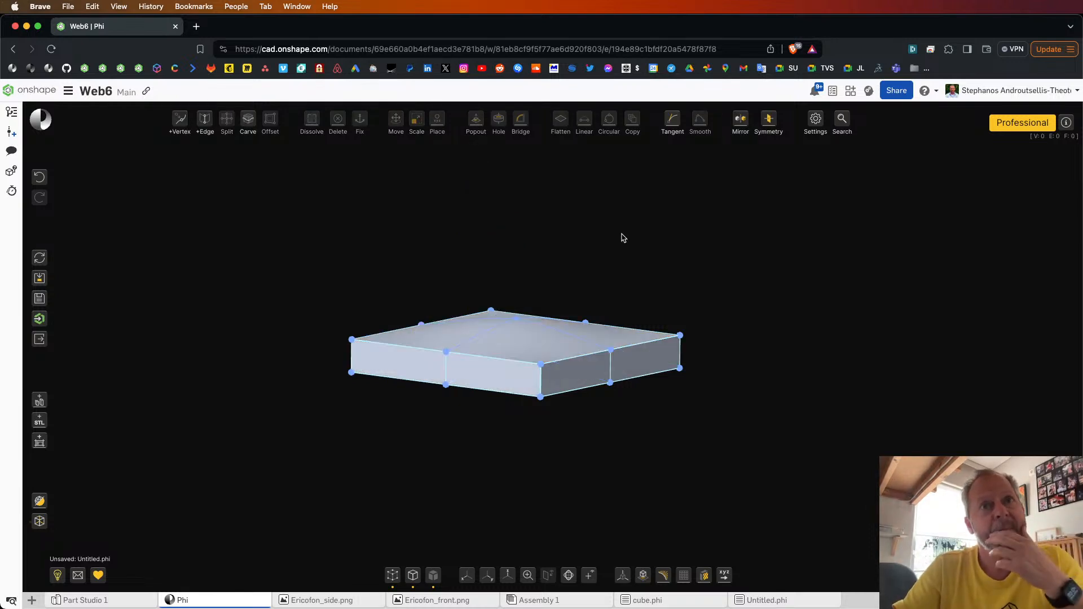
# Step: Examine the slab's underside and top, and undo the thickening
pyautogui.moveTo(623, 238); pyautogui.dragTo(514, 205)
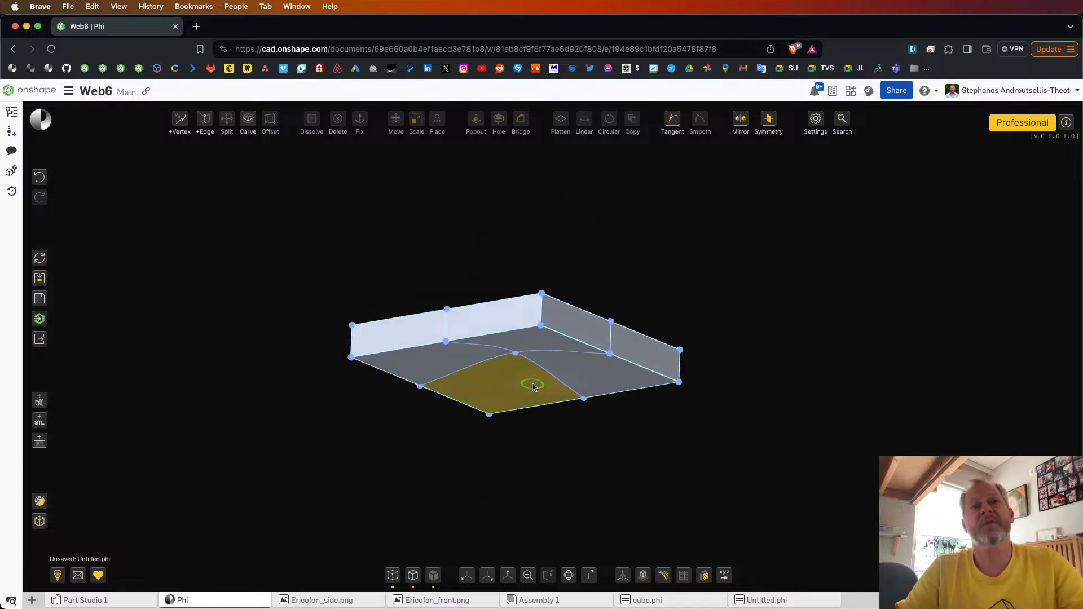
pyautogui.moveTo(532, 387); pyautogui.dragTo(548, 394)
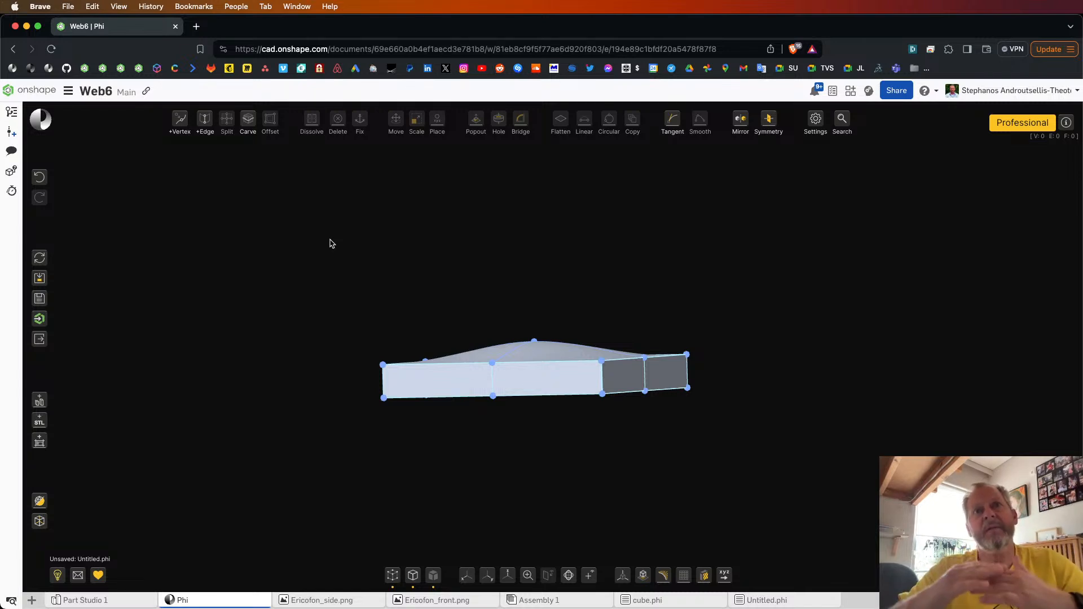
pyautogui.click(38, 179)
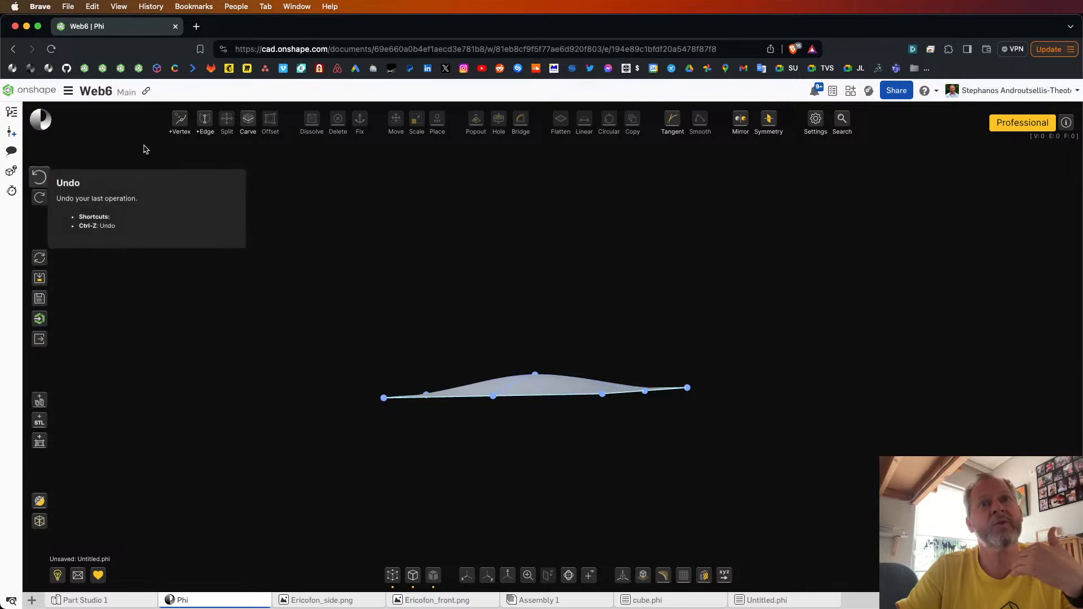
pyautogui.moveTo(568, 422); pyautogui.dragTo(570, 421, button='right')
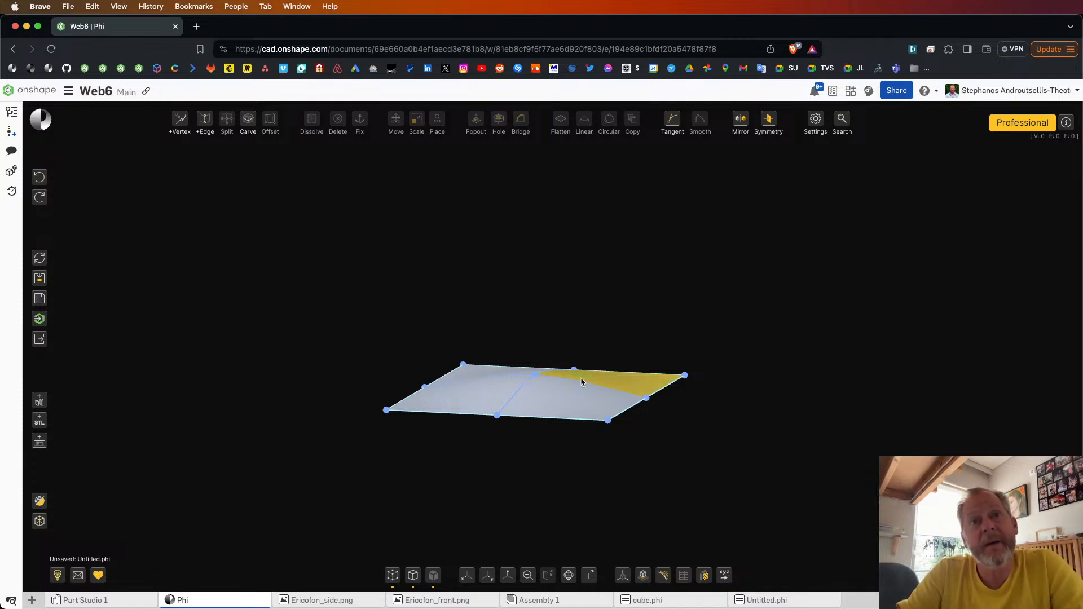
# Step: Select all four patches of the sheet and flip their orientation so the red side faces upward
pyautogui.moveTo(581, 382); pyautogui.dragTo(569, 398, button='right')
pyautogui.moveTo(528, 465)
pyautogui.mouseDown(button='right')
pyautogui.moveTo(527, 440)
pyautogui.moveTo(527, 467)
pyautogui.mouseUp(button='right')
pyautogui.moveTo(261, 289); pyautogui.dragTo(788, 498)
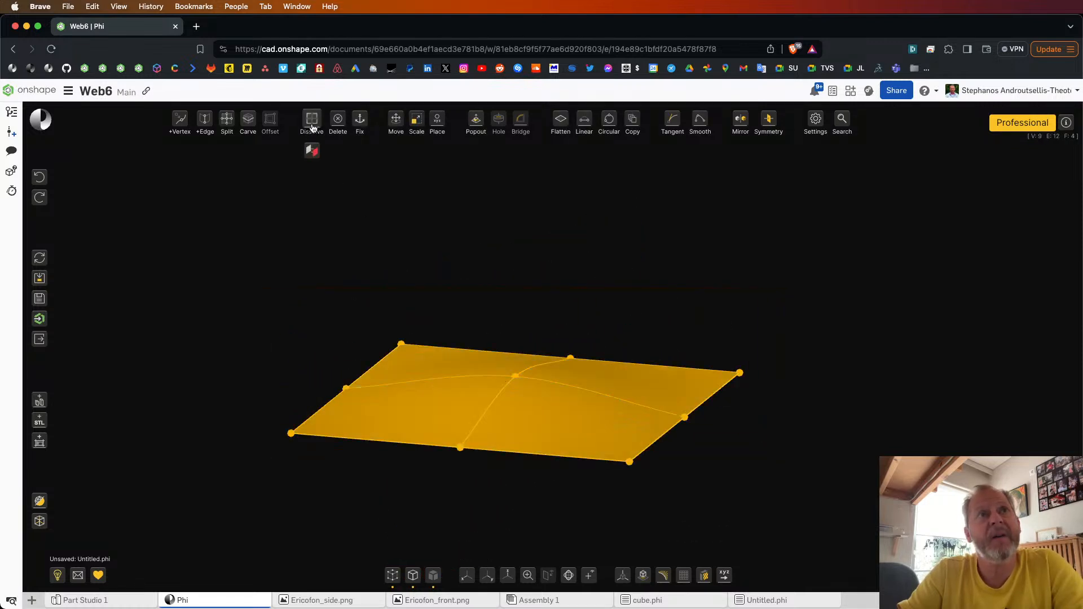
pyautogui.moveTo(314, 124)
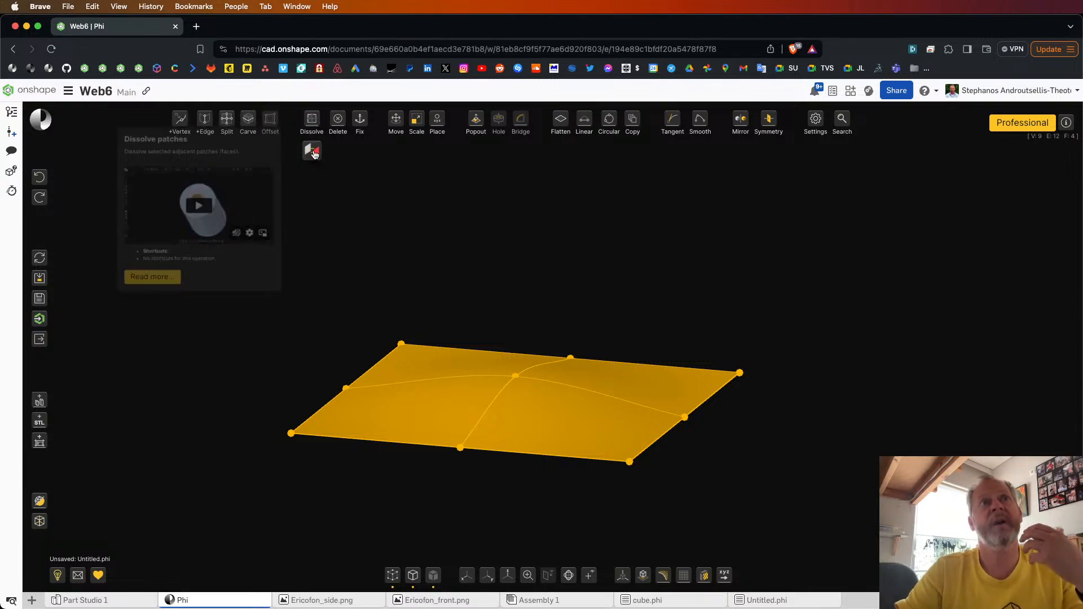
pyautogui.moveTo(314, 154)
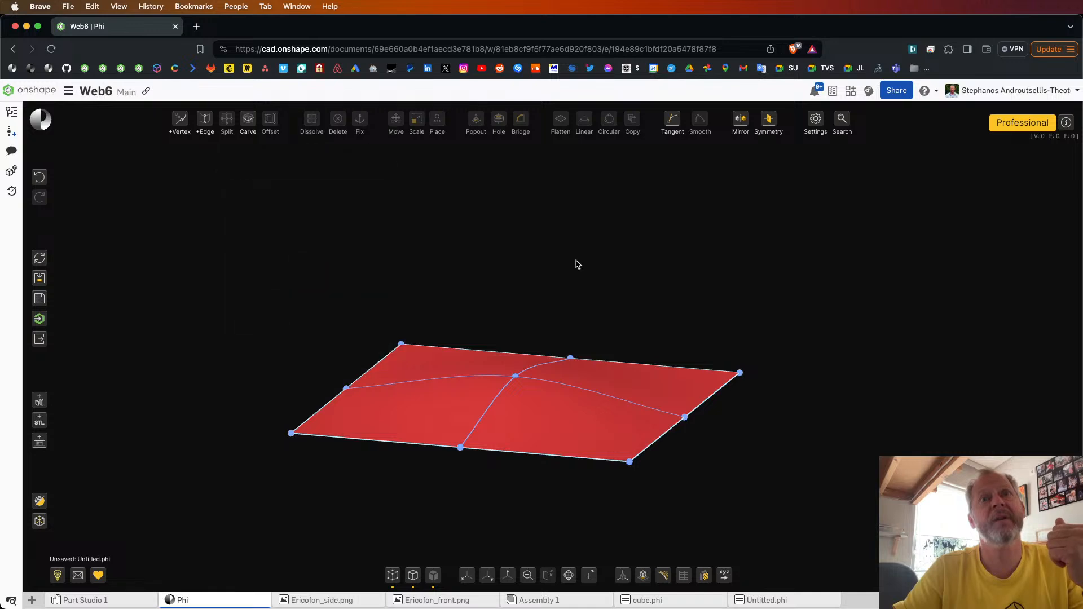
pyautogui.moveTo(576, 260)
pyautogui.mouseDown(button='right')
pyautogui.moveTo(564, 255)
pyautogui.moveTo(581, 252)
pyautogui.mouseUp(button='right')
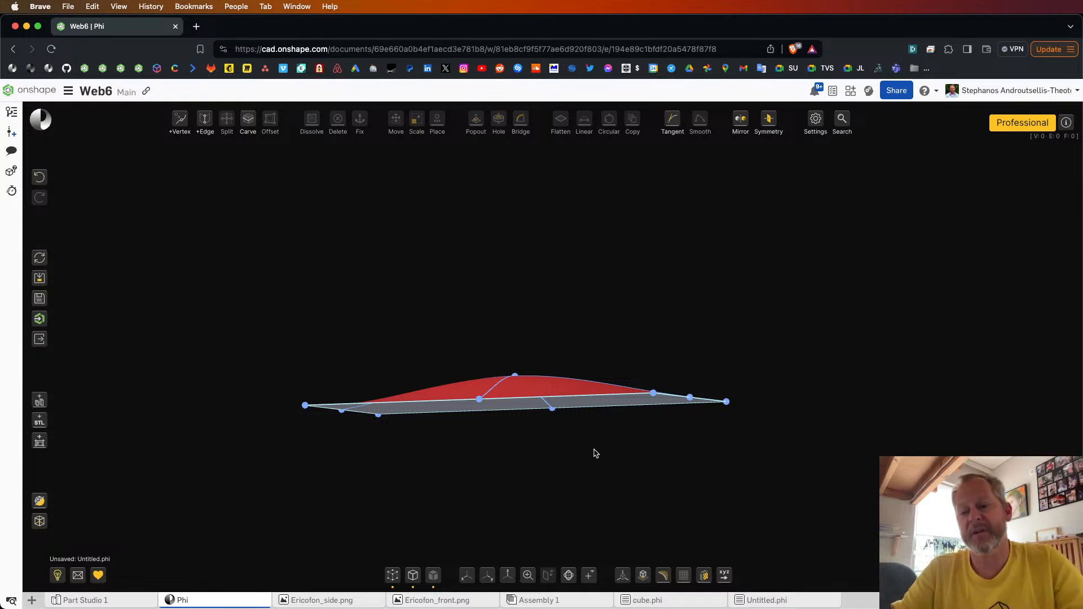
pyautogui.moveTo(596, 454)
pyautogui.mouseDown(button='right')
pyautogui.moveTo(610, 454)
pyautogui.moveTo(592, 458)
pyautogui.mouseUp(button='right')
# Step: Thicken the whole flipped sheet into a closed slab below the bumped surface and inspect it
pyautogui.moveTo(237, 311); pyautogui.dragTo(847, 475)
pyautogui.moveTo(476, 120)
pyautogui.click(477, 169)
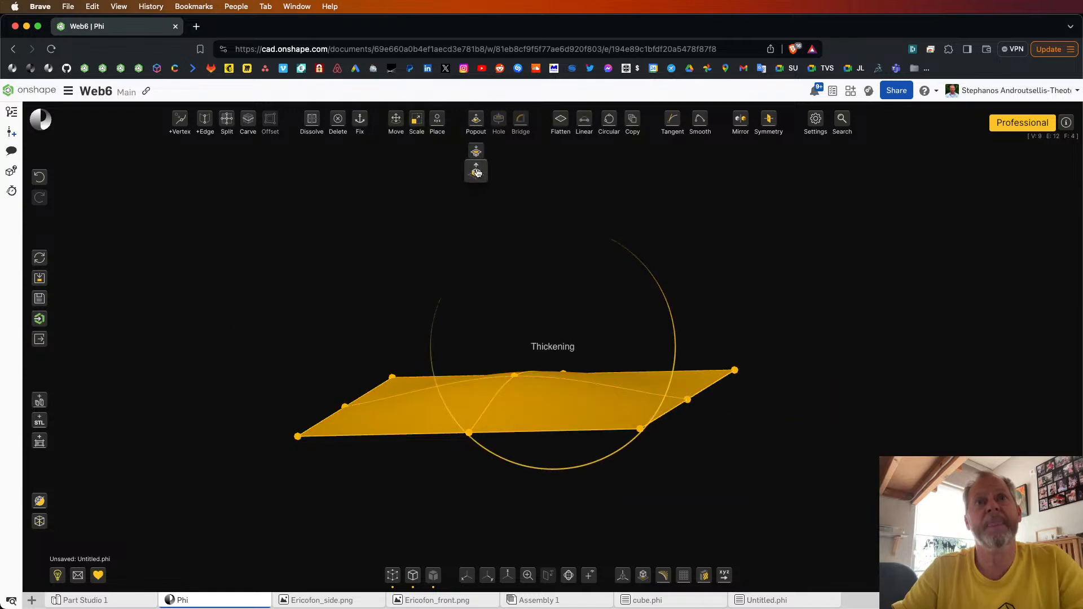
pyautogui.click(757, 304)
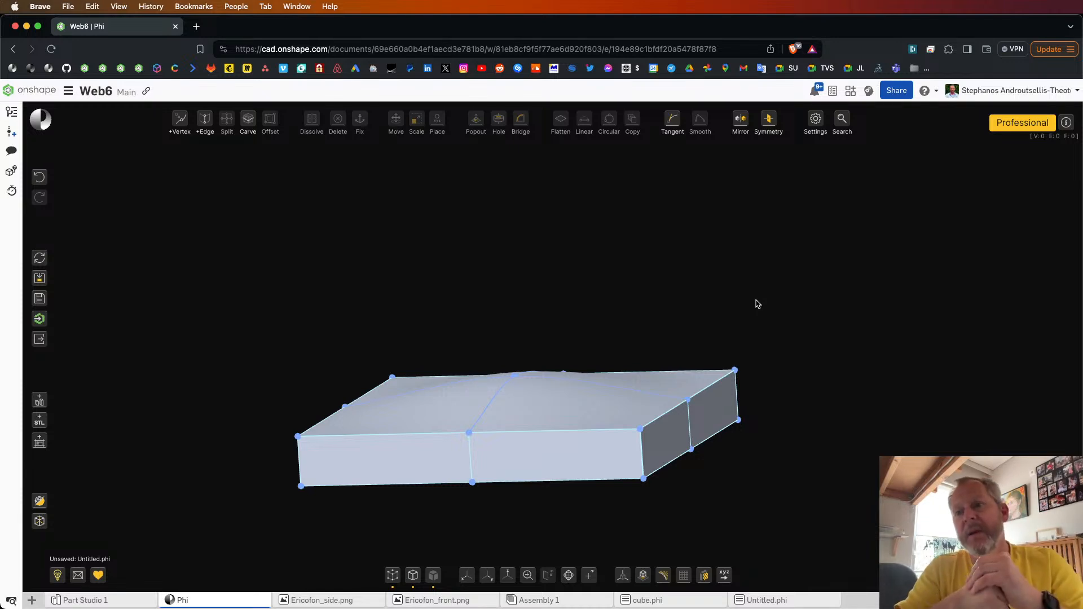
pyautogui.moveTo(756, 300); pyautogui.dragTo(609, 346, button='right')
pyautogui.scroll(-5, 619, 356)
pyautogui.scroll(5, 706, 361)
pyautogui.moveTo(706, 362); pyautogui.dragTo(689, 283, button='right')
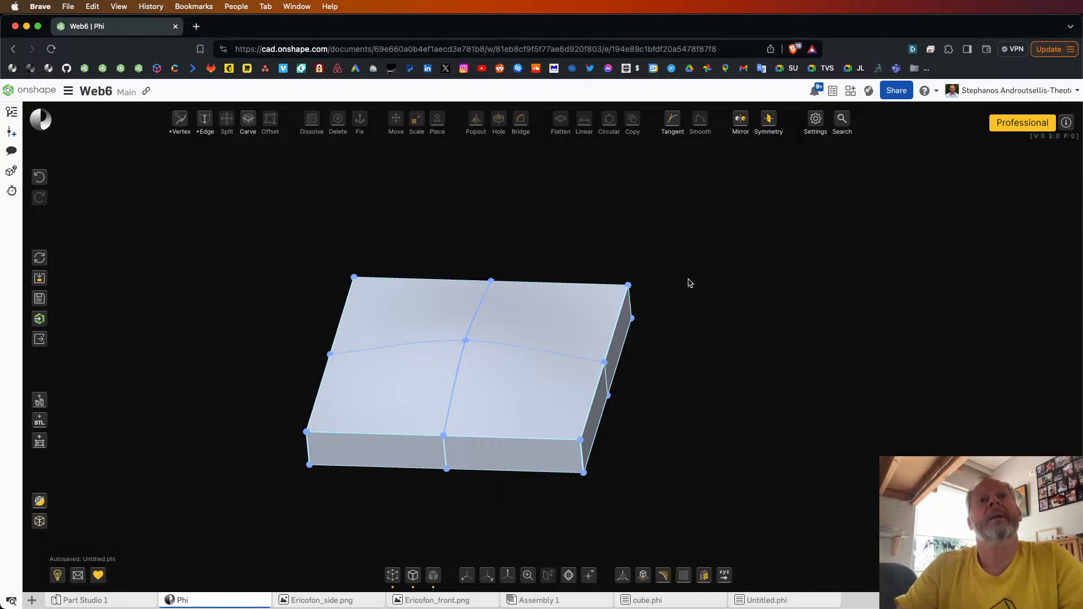
# Step: Select one top patch and the whole slab in turn, examine it from the side, and clear the selection
pyautogui.click(415, 307)
pyautogui.click(415, 308)
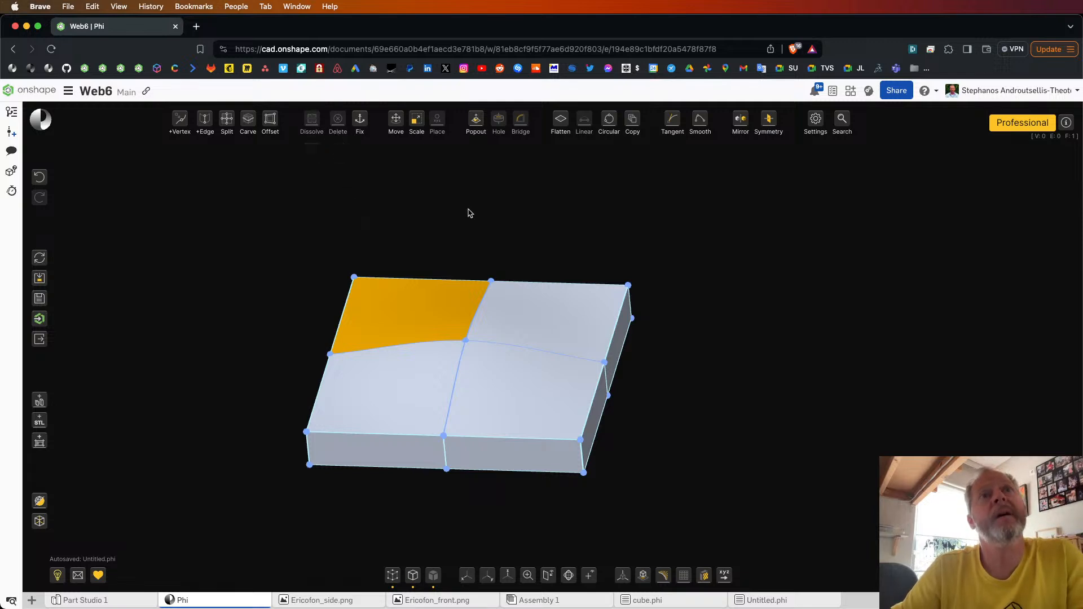
pyautogui.click(470, 213)
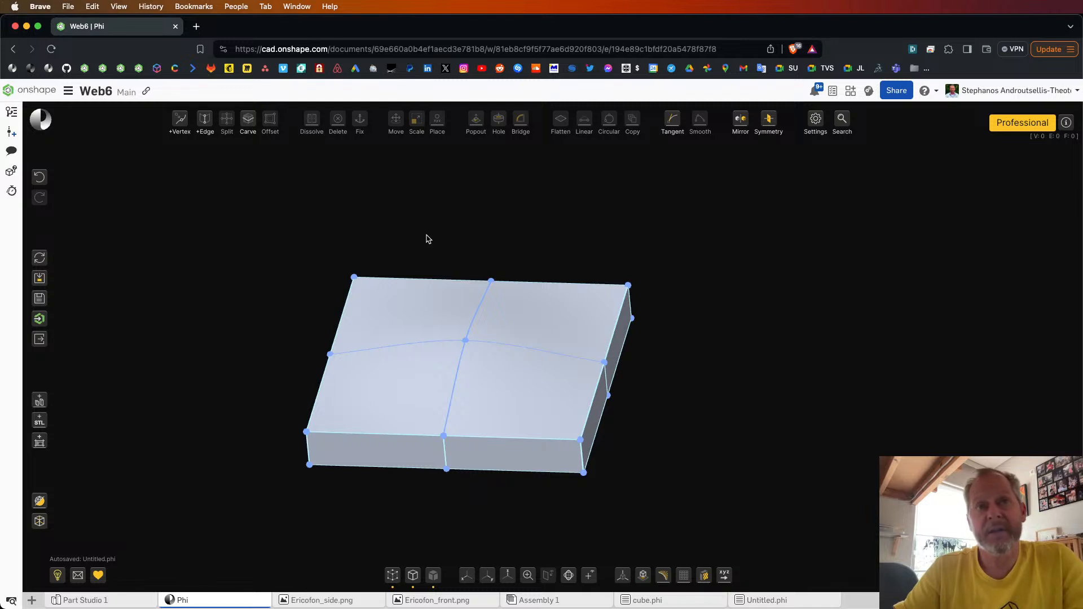
pyautogui.moveTo(292, 228); pyautogui.dragTo(711, 514)
pyautogui.moveTo(720, 440)
pyautogui.mouseDown(button='right')
pyautogui.moveTo(651, 389)
pyautogui.moveTo(720, 424)
pyautogui.mouseUp(button='right')
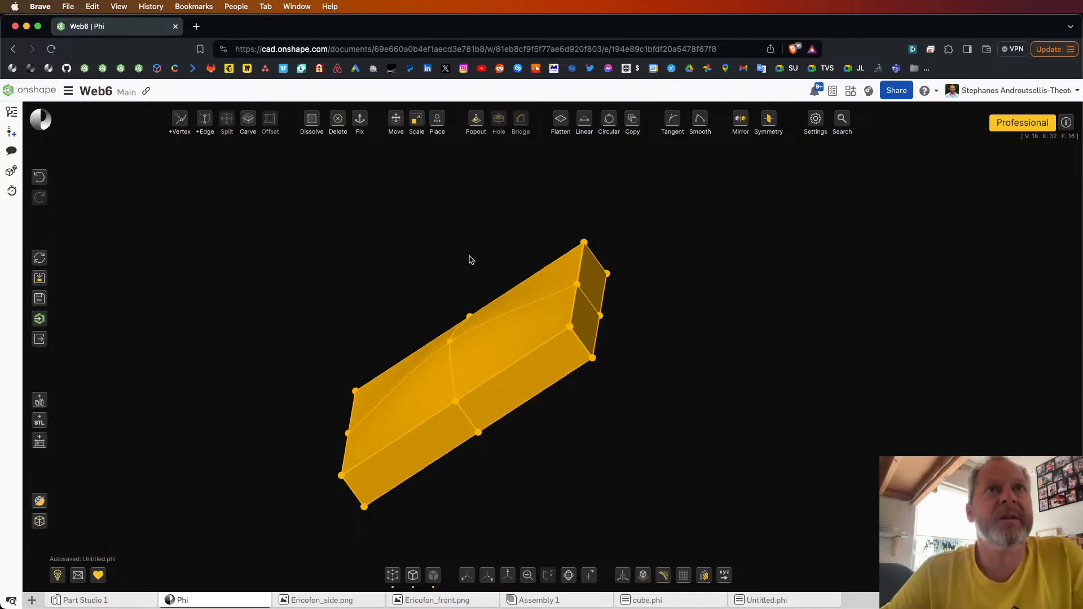
pyautogui.click(428, 279)
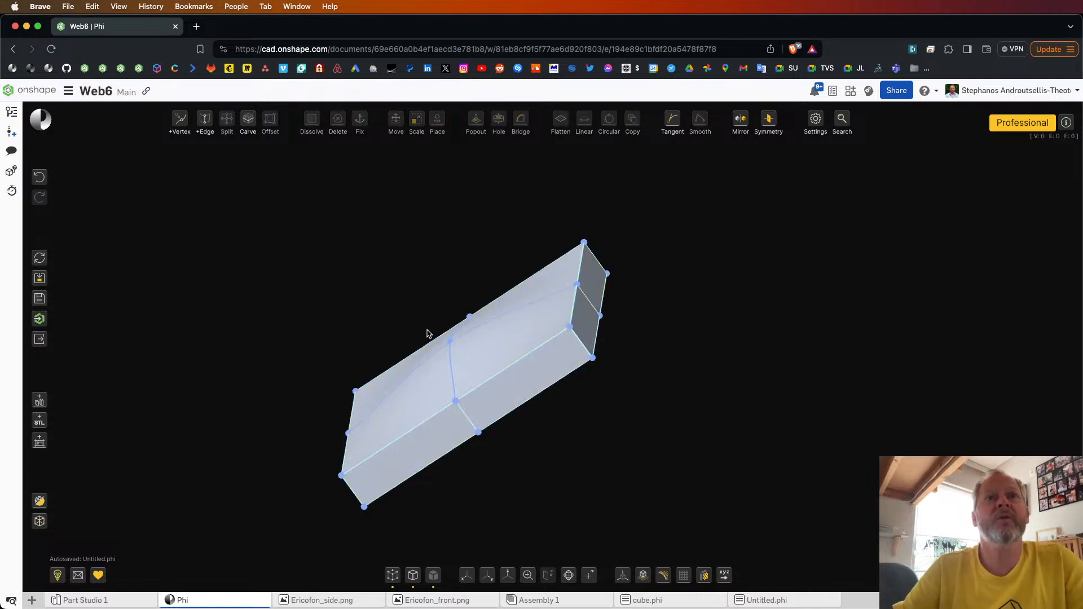
# Step: Select the slab's four top patches and delete them to leave an open box
pyautogui.moveTo(442, 310); pyautogui.dragTo(459, 321, button='right')
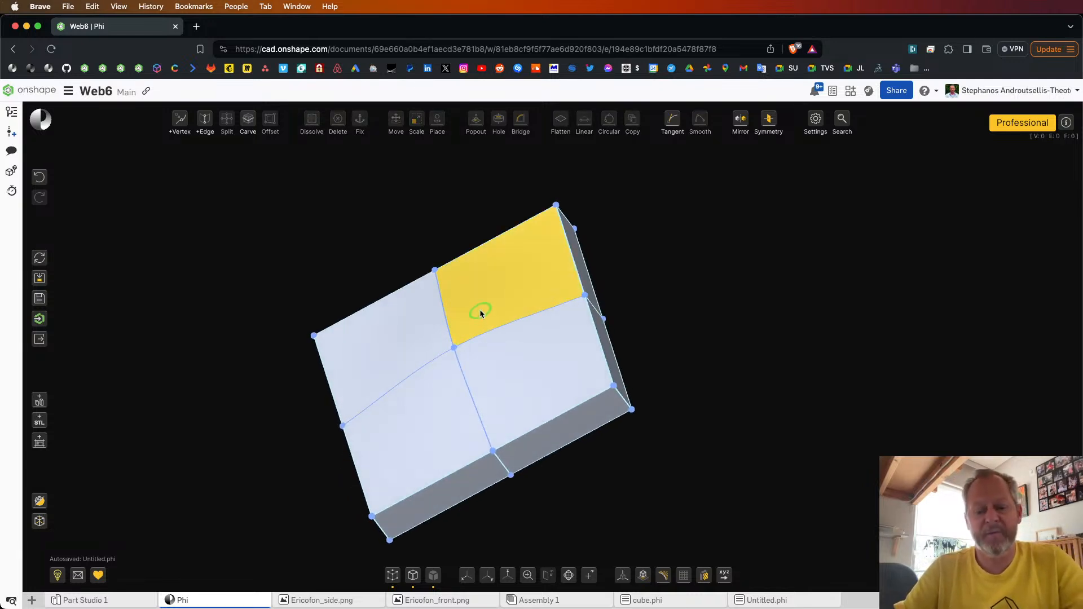
pyautogui.moveTo(479, 309)
pyautogui.mouseDown()
pyautogui.moveTo(485, 355)
pyautogui.moveTo(446, 328)
pyautogui.mouseUp()
pyautogui.moveTo(338, 119)
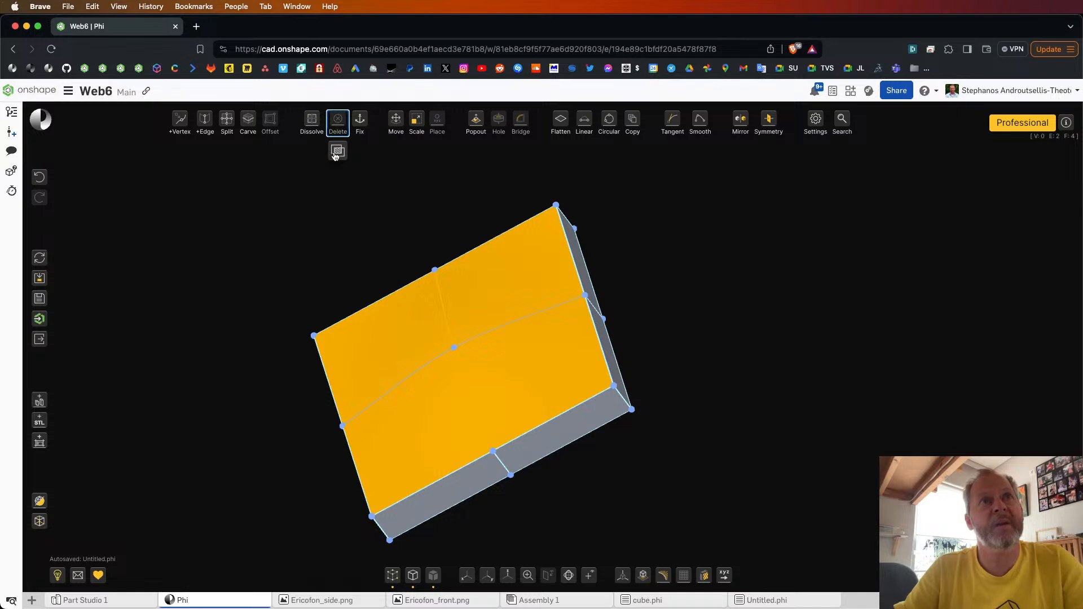
pyautogui.click(337, 150)
pyautogui.moveTo(661, 242)
pyautogui.mouseDown(button='right')
pyautogui.moveTo(625, 237)
pyautogui.moveTo(688, 239)
pyautogui.moveTo(673, 238)
pyautogui.mouseUp(button='right')
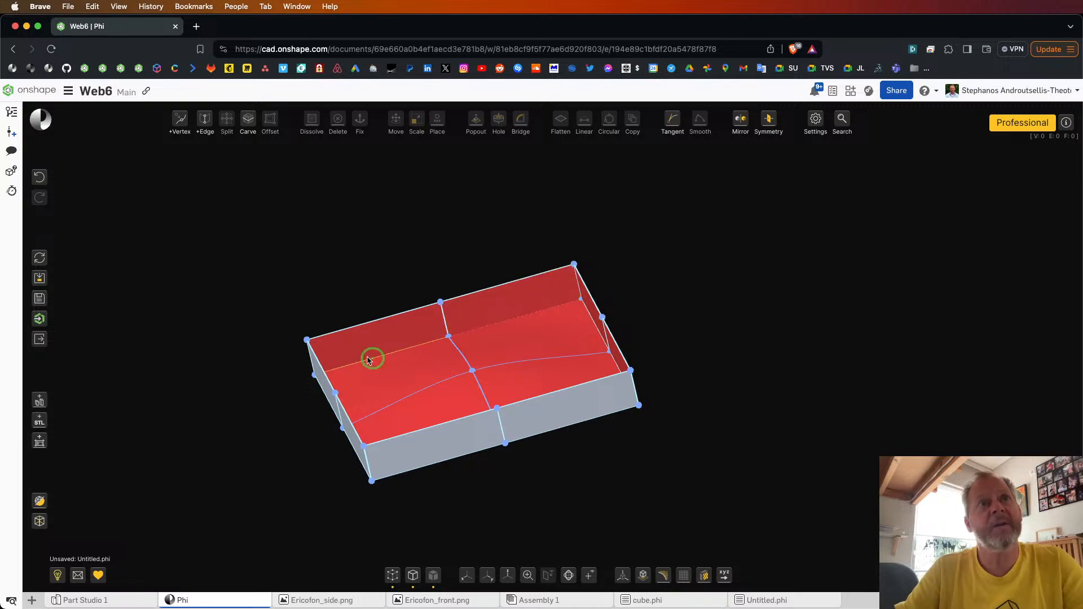
# Step: Select the whole open box, flip its orientation, inspect it, and undo the flip
pyautogui.moveTo(255, 264); pyautogui.dragTo(726, 511)
pyautogui.moveTo(316, 127)
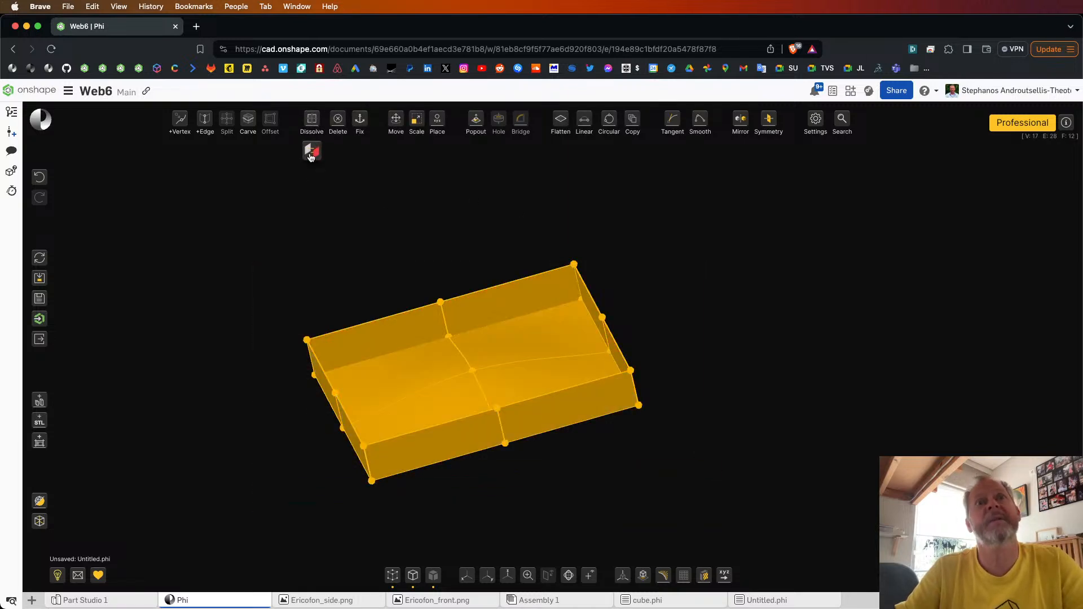
pyautogui.click(311, 157)
pyautogui.moveTo(670, 201); pyautogui.dragTo(766, 272, button='right')
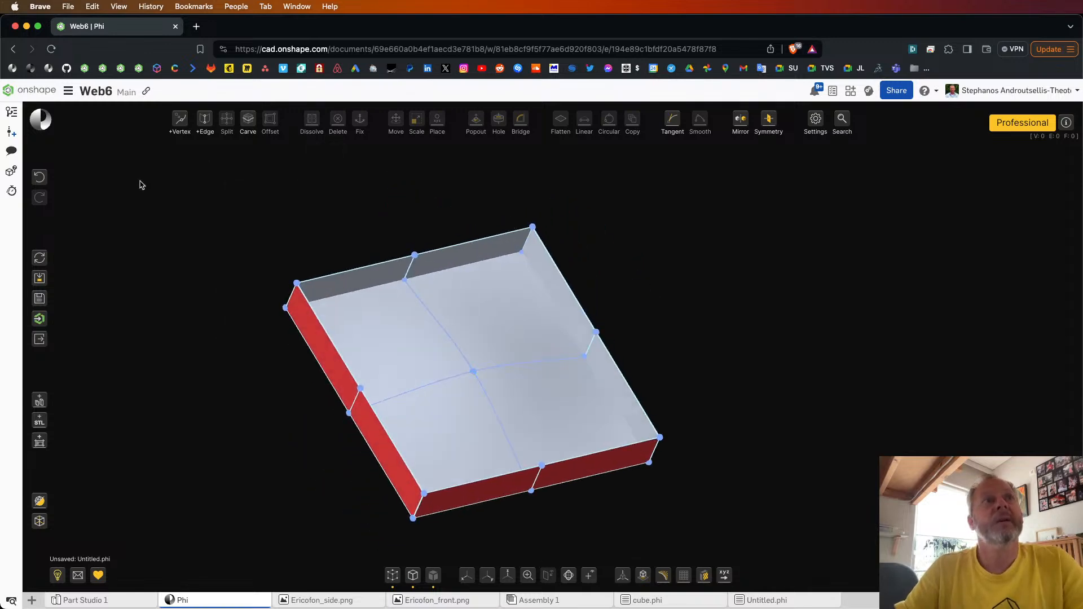
pyautogui.click(39, 178)
pyautogui.moveTo(645, 298); pyautogui.dragTo(633, 296, button='right')
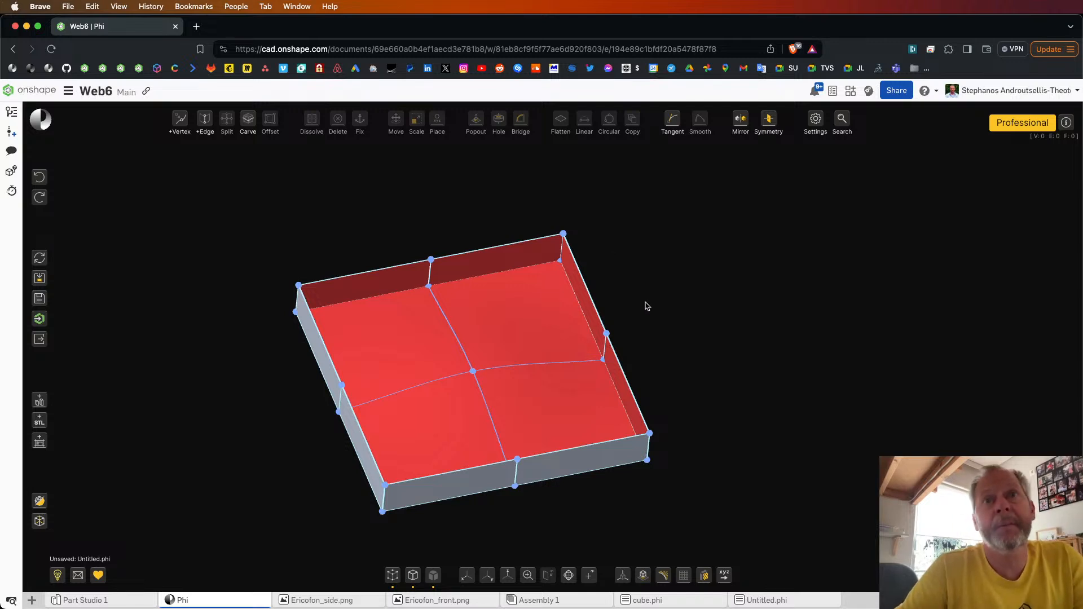
# Step: Restart the model and dismiss the choice of starting objects to begin with an empty scene
pyautogui.moveTo(646, 302); pyautogui.dragTo(622, 291, button='right')
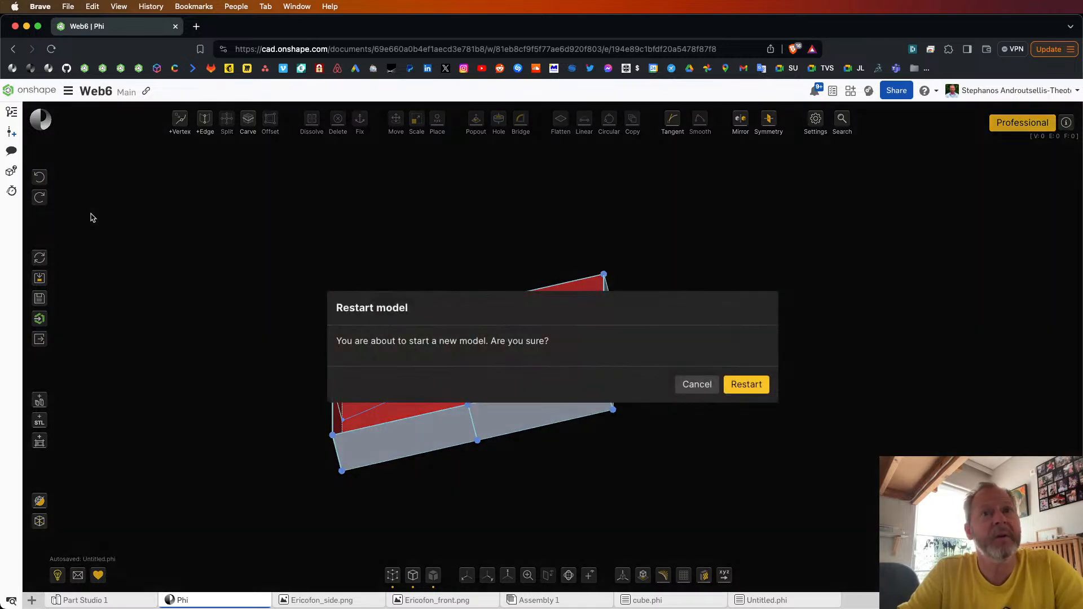
pyautogui.click(747, 385)
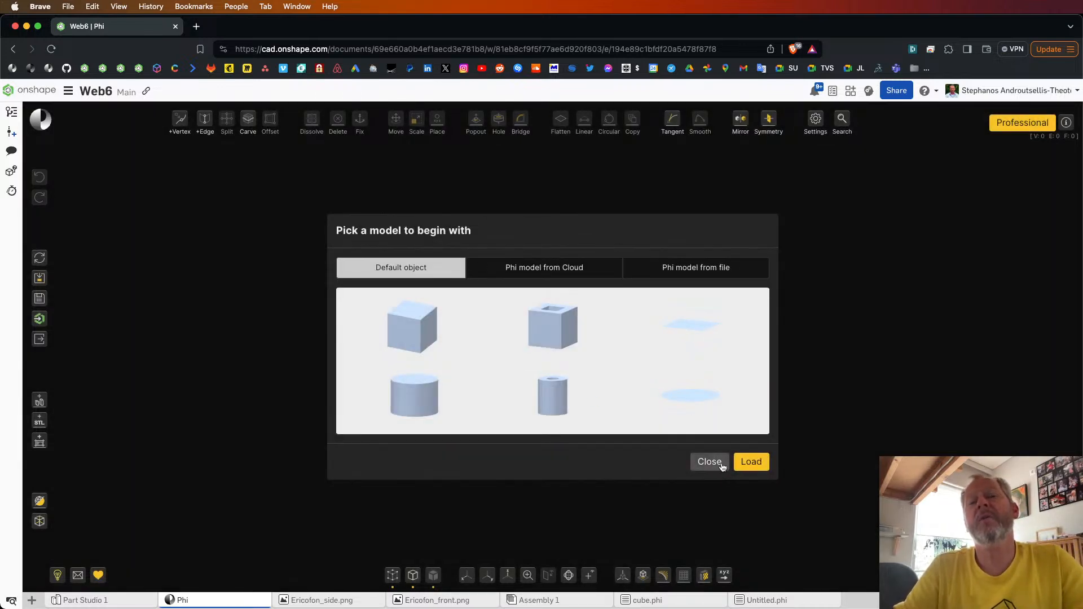
pyautogui.click(719, 462)
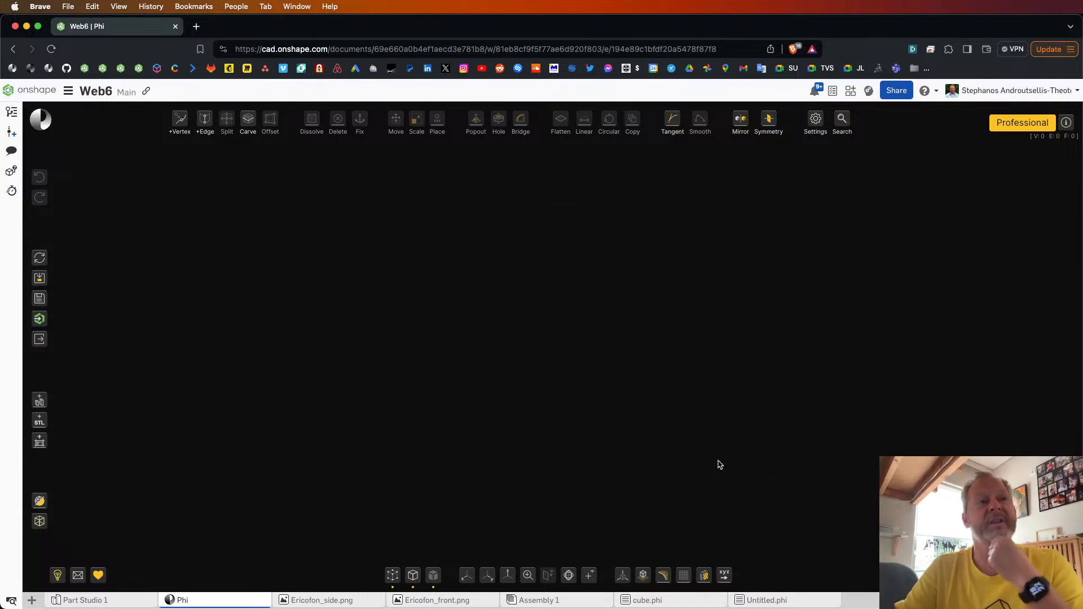
# Step: Import Ericofon_front as a reference sketch in Front orientation, leaving width and height blank
pyautogui.moveTo(40, 445)
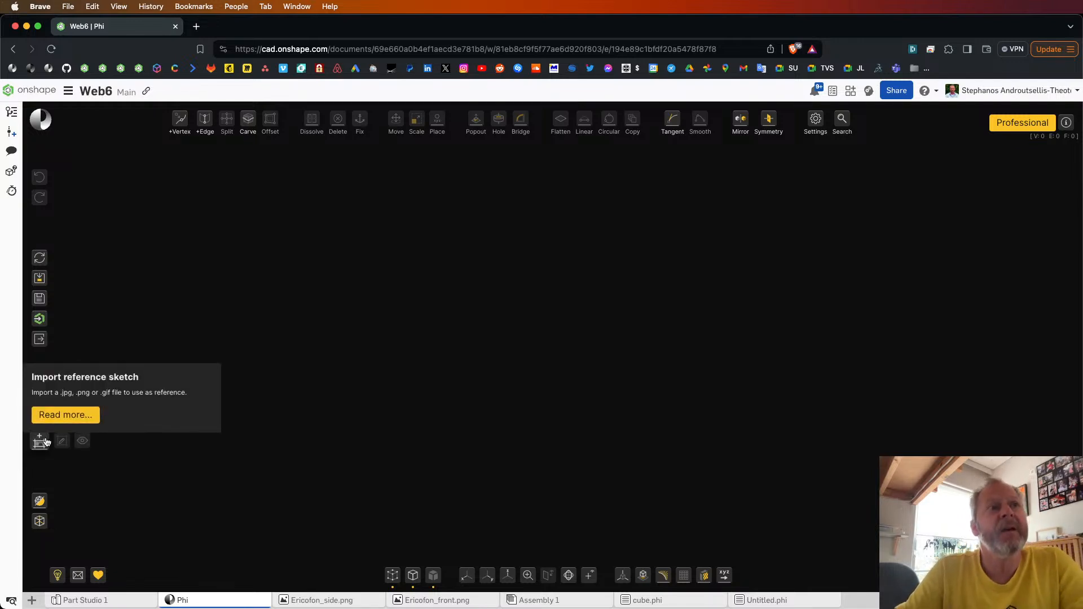
pyautogui.click(47, 441)
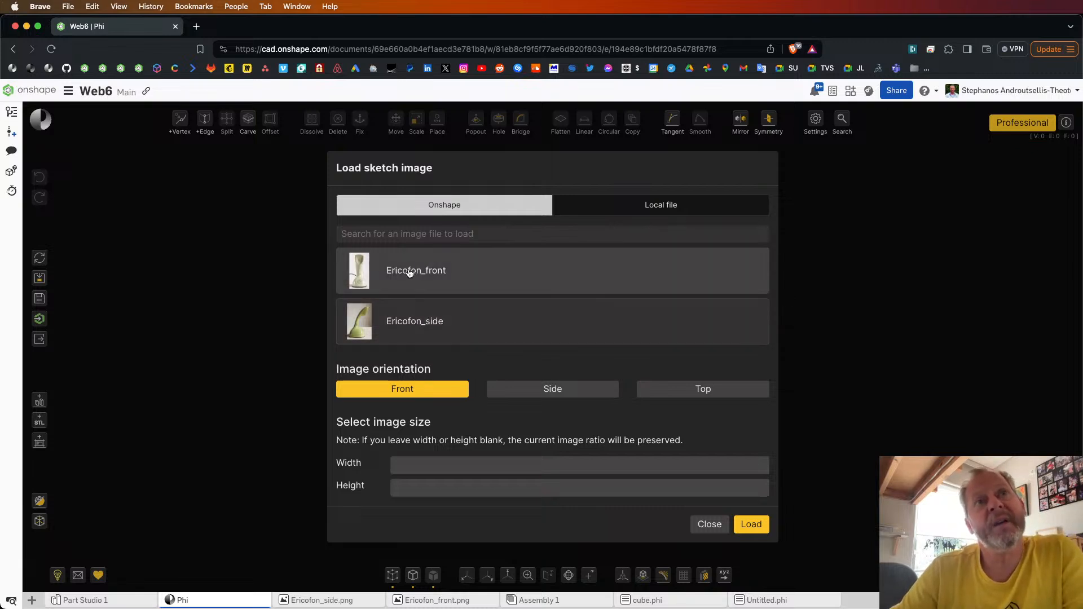
pyautogui.click(406, 275)
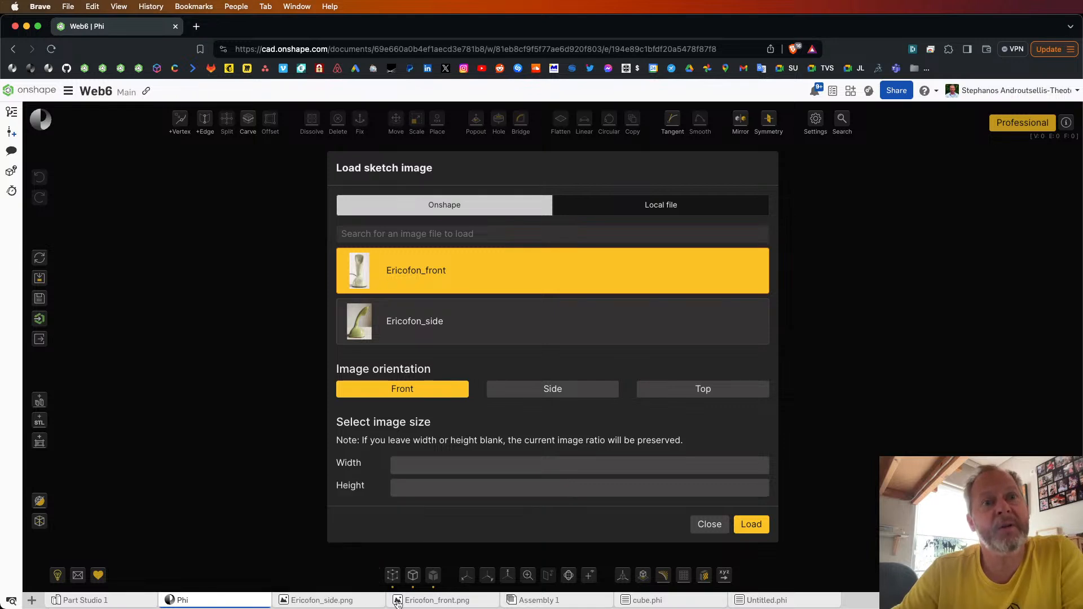
pyautogui.moveTo(427, 602)
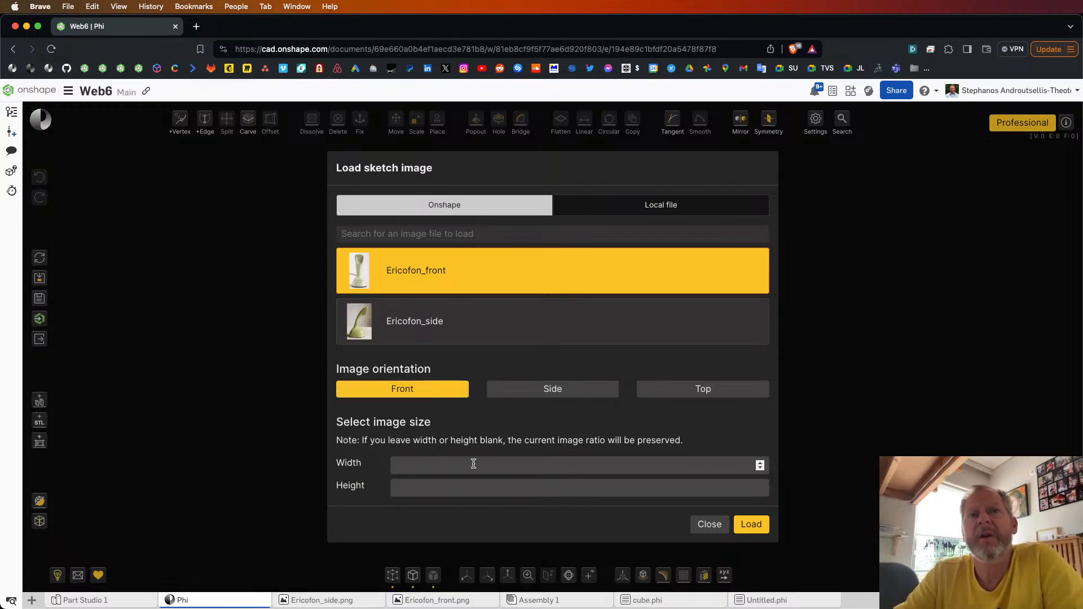
pyautogui.click(753, 525)
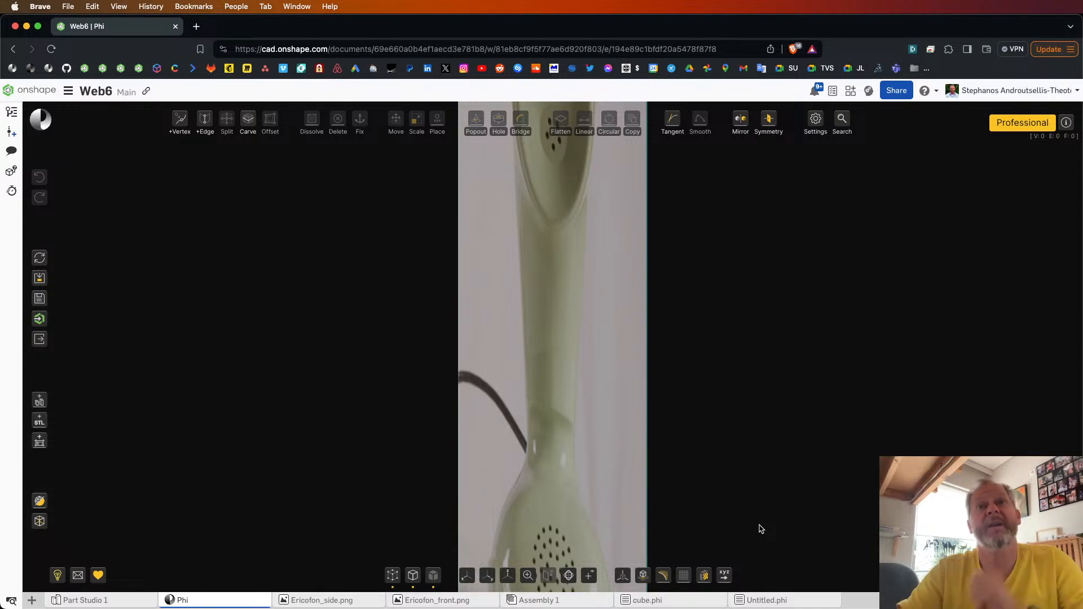
pyautogui.moveTo(594, 377)
pyautogui.mouseDown(button='right')
pyautogui.moveTo(594, 364)
pyautogui.moveTo(638, 354)
pyautogui.moveTo(611, 377)
pyautogui.mouseUp(button='right')
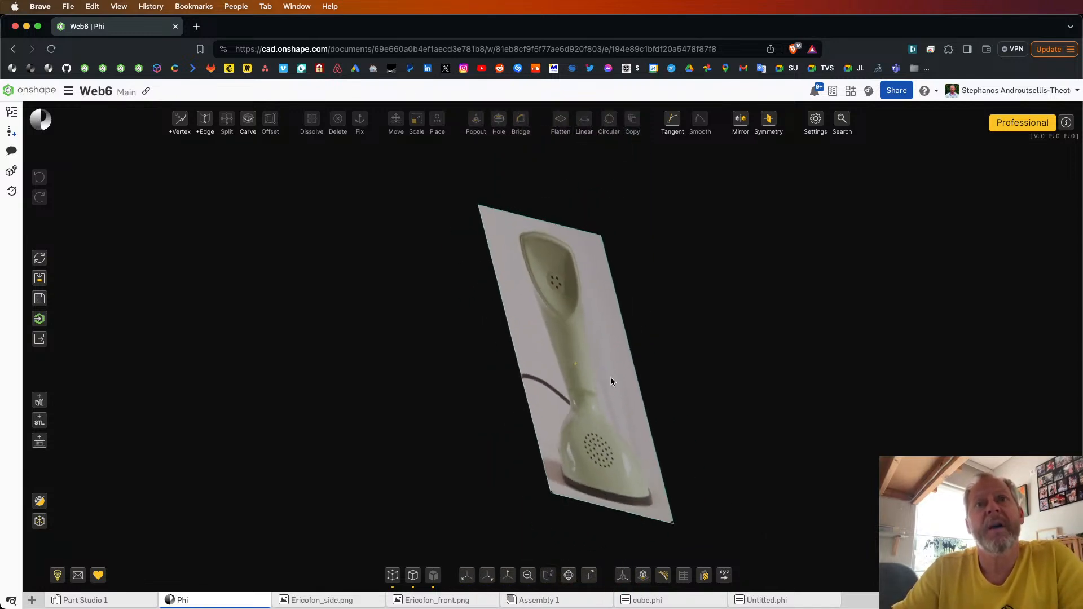
# Step: Import Ericofon_side as a second reference sketch in Side orientation, leaving width and height blank
pyautogui.click(40, 443)
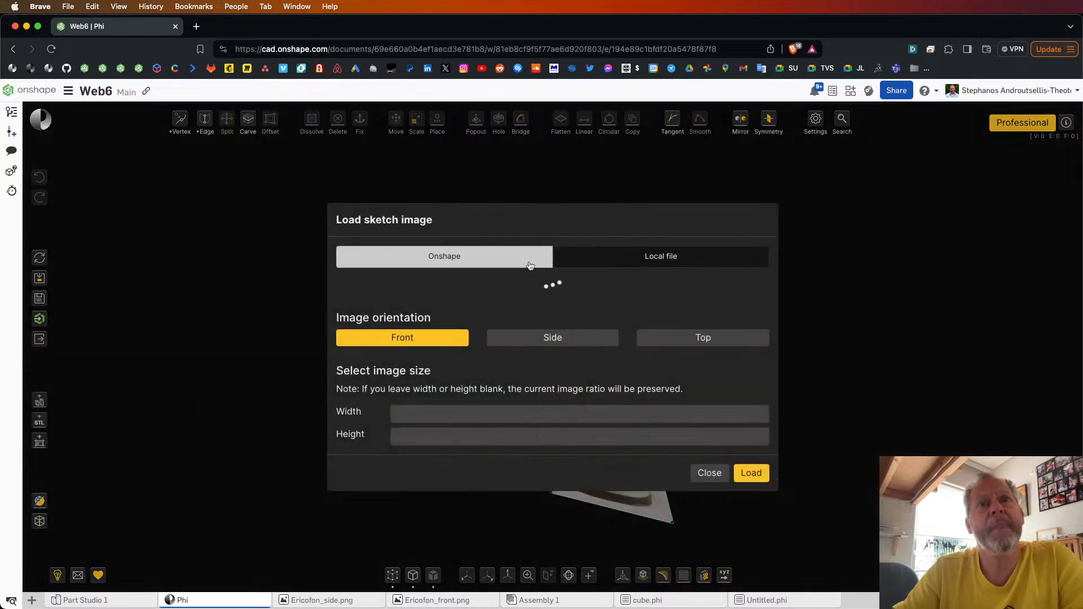
pyautogui.click(443, 320)
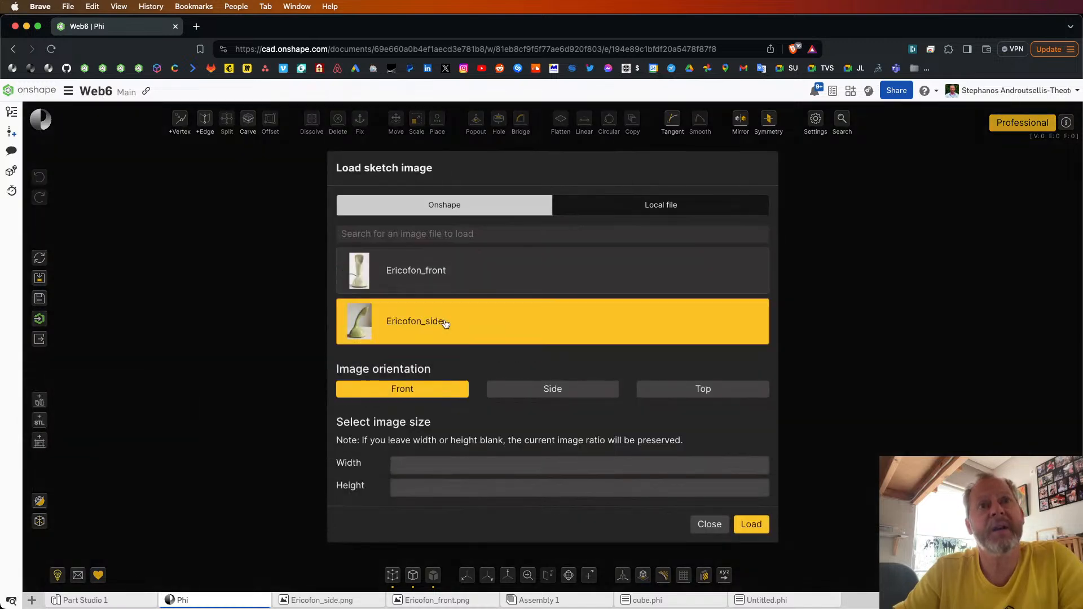
pyautogui.click(555, 394)
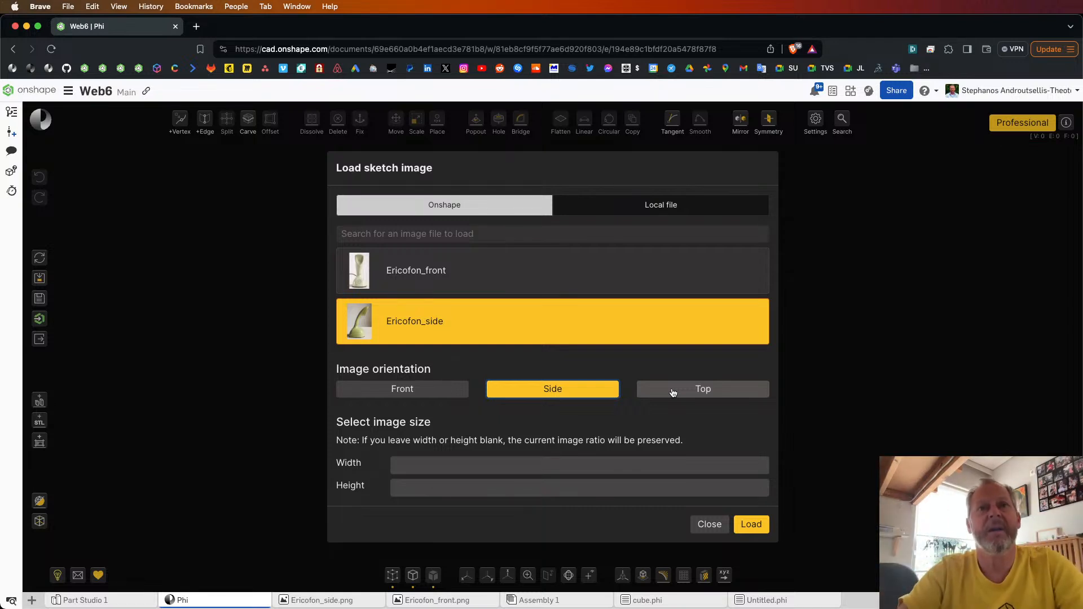
pyautogui.click(752, 525)
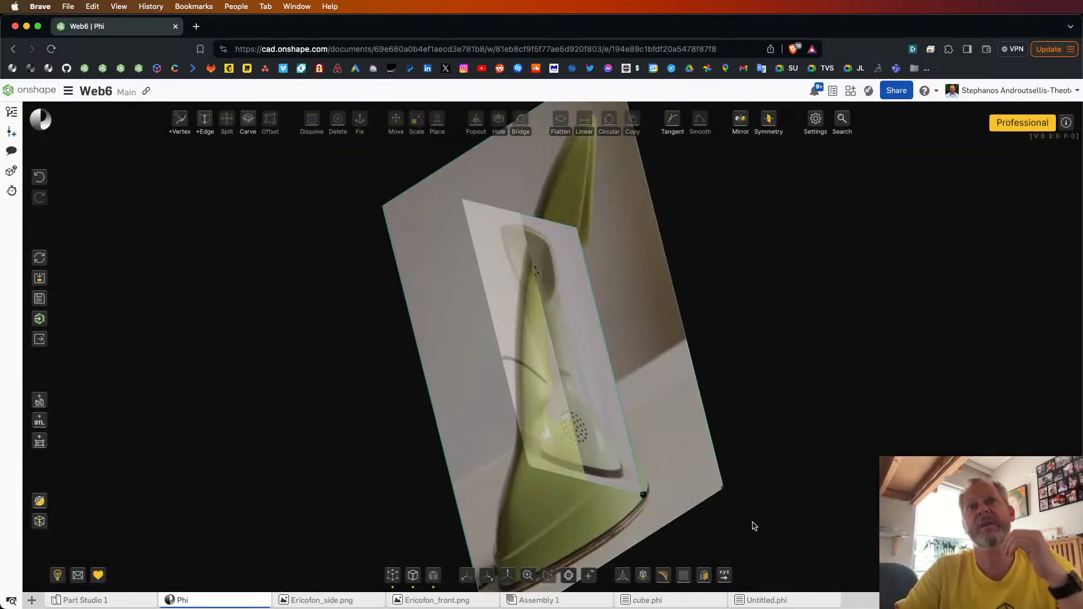
pyautogui.scroll(-5, 628, 348)
pyautogui.moveTo(628, 350); pyautogui.dragTo(541, 344, button='right')
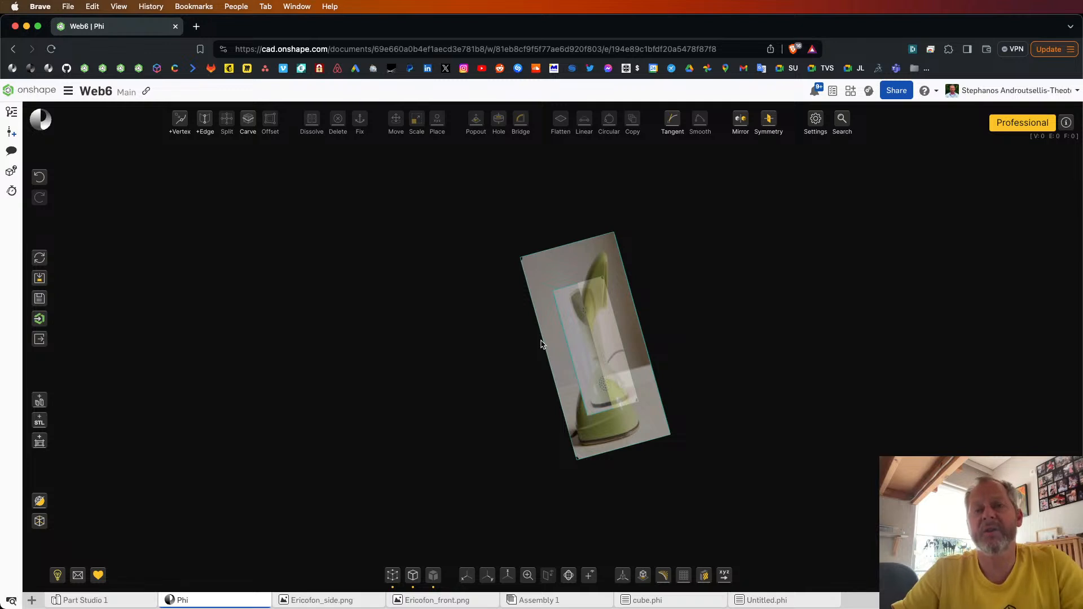
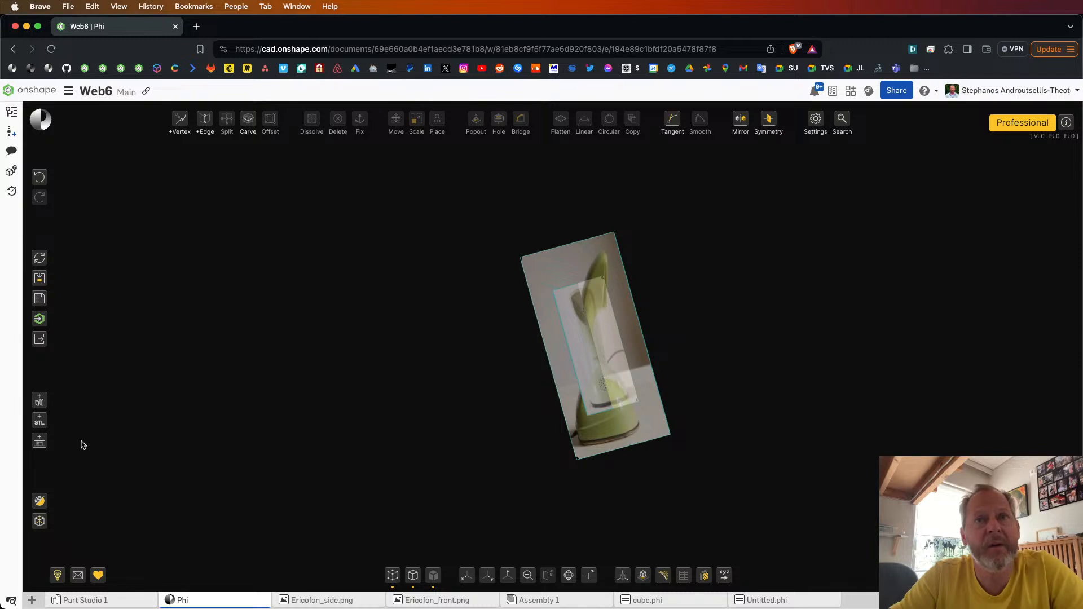
# Step: Enable reference sketch editing and scale the side image down uniformly until its height matches the front image
pyautogui.moveTo(434, 316); pyautogui.dragTo(479, 314, button='right')
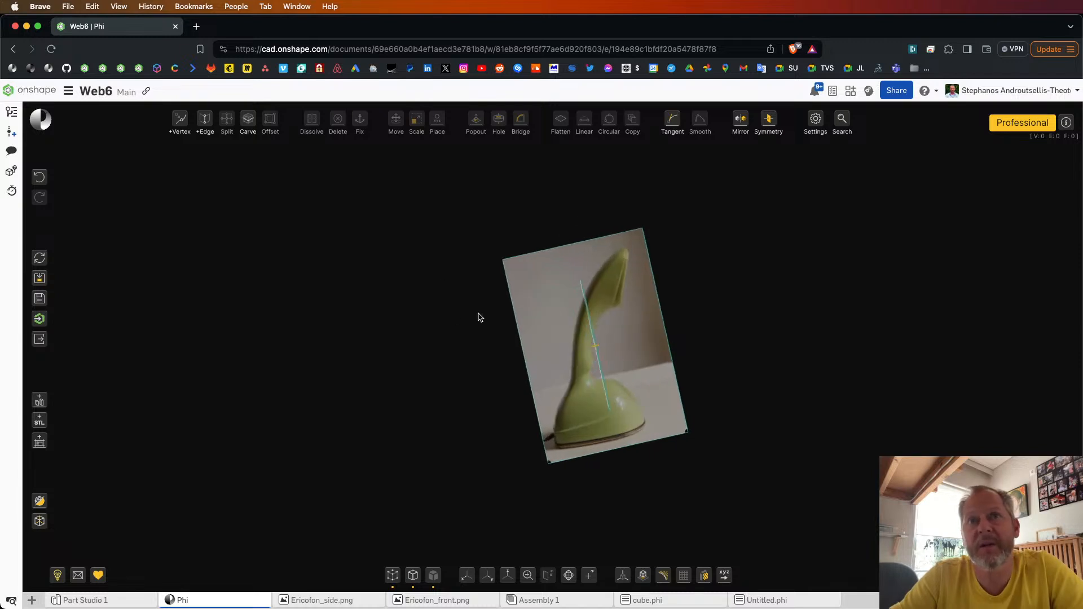
pyautogui.moveTo(40, 445)
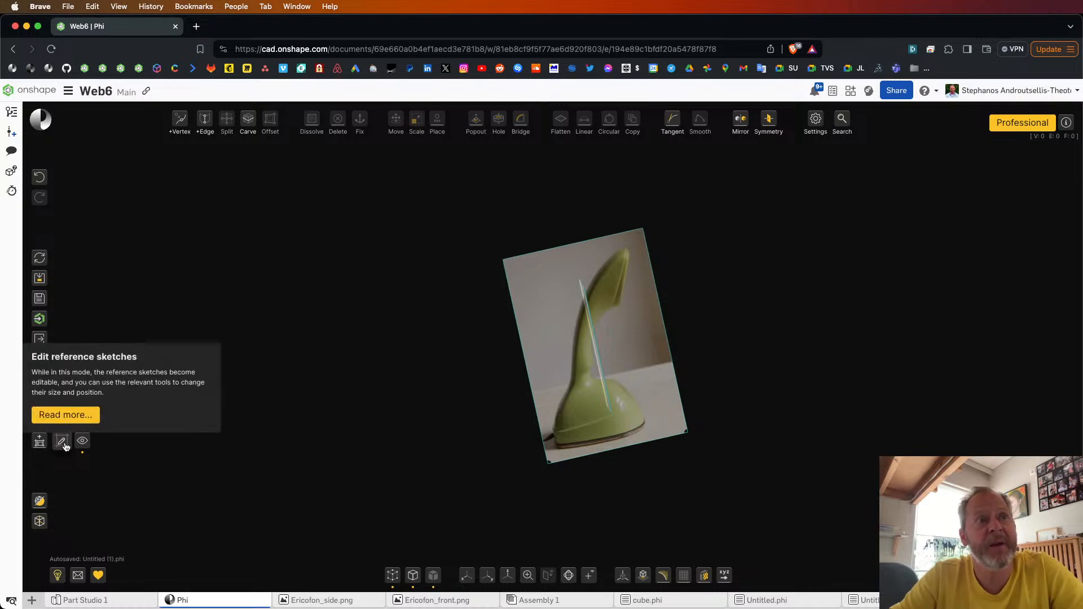
pyautogui.click(63, 442)
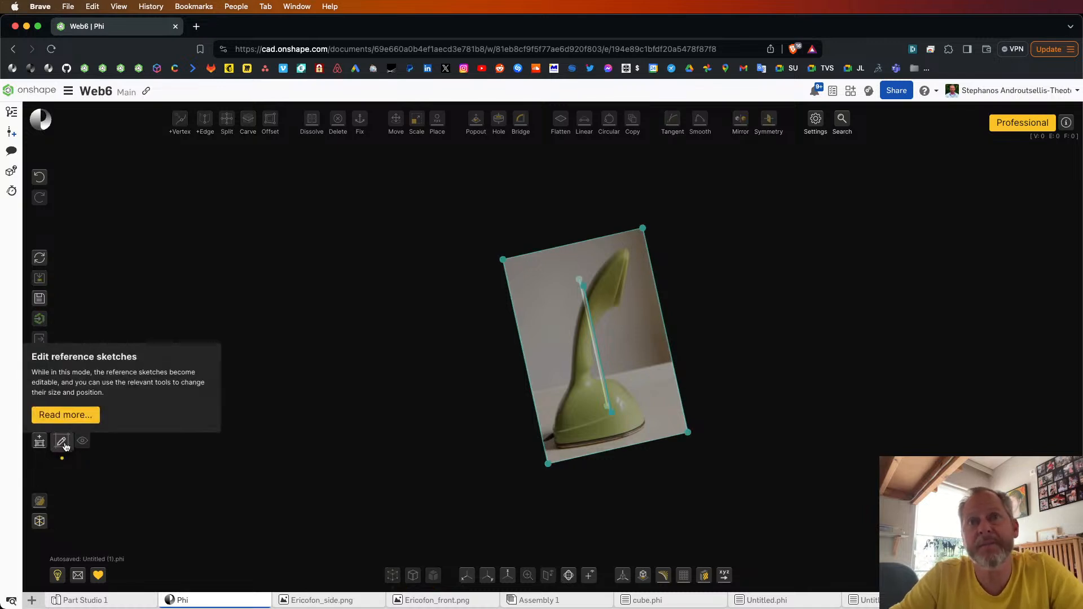
pyautogui.click(611, 260)
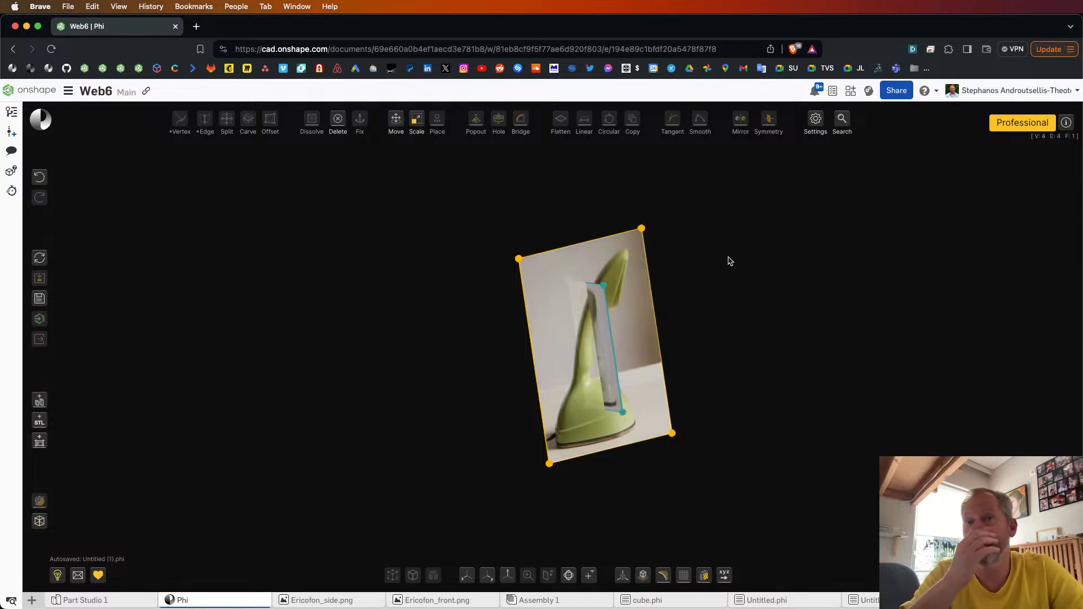
pyautogui.press('m')
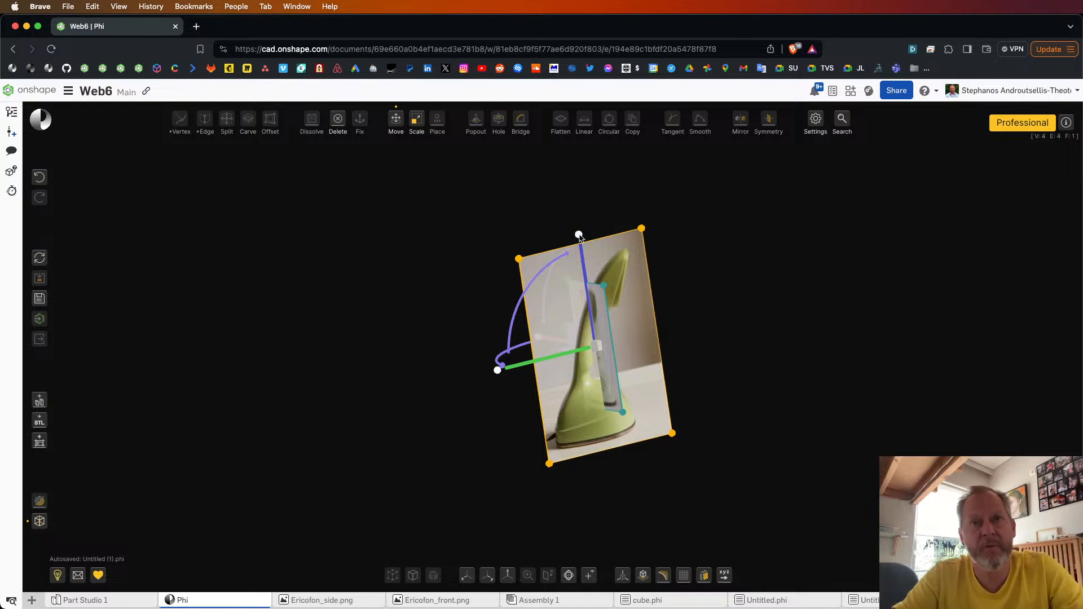
pyautogui.moveTo(580, 236); pyautogui.dragTo(585, 280)
pyautogui.click(635, 223)
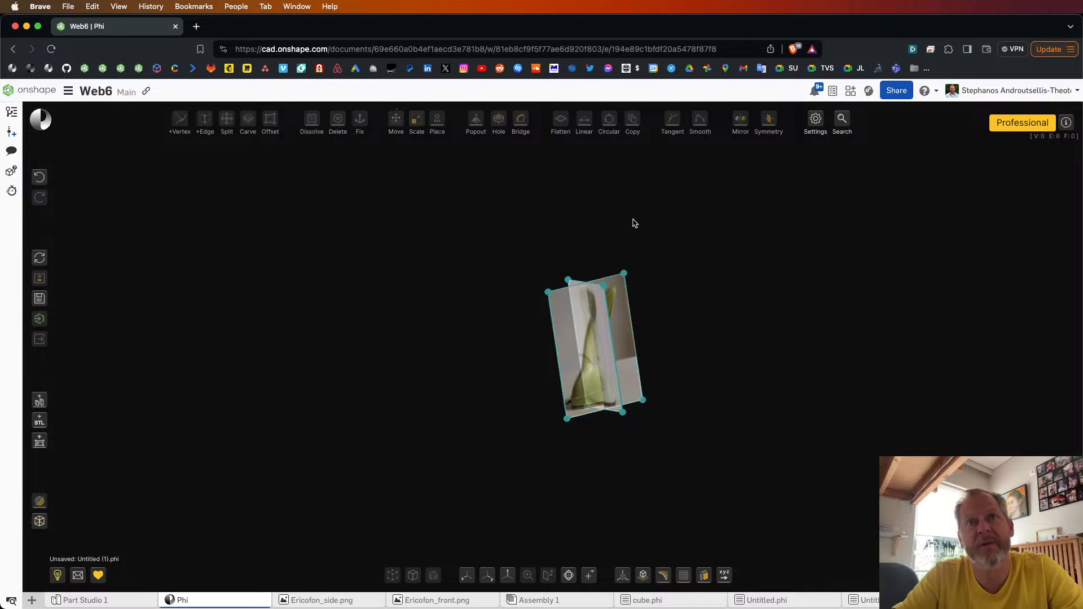
pyautogui.scroll(8, 563, 325)
pyautogui.moveTo(564, 326); pyautogui.dragTo(573, 423, button='right')
pyautogui.scroll(-7, 570, 324)
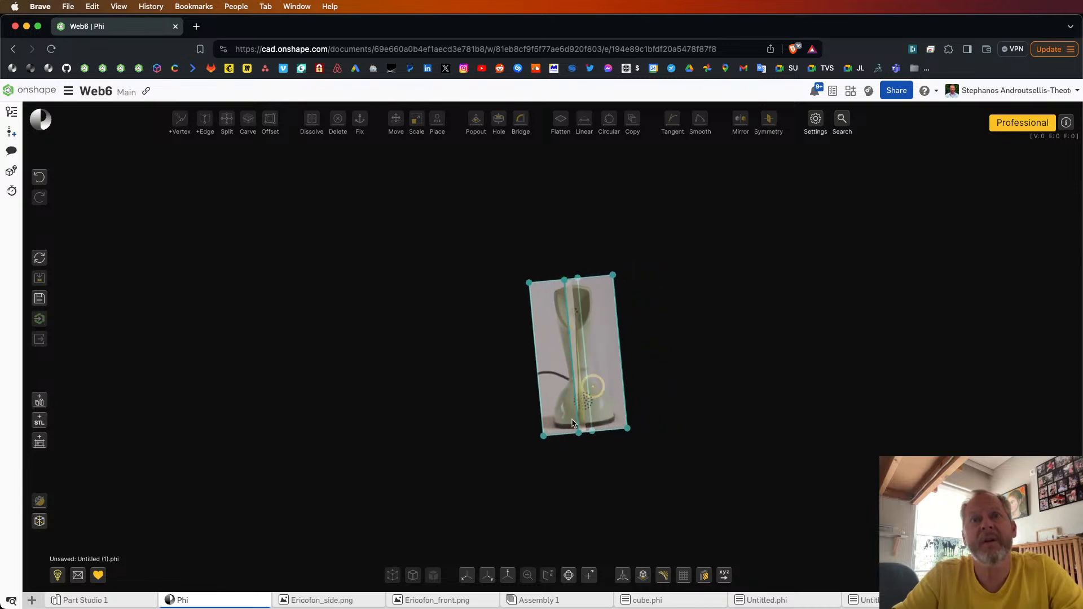
# Step: Move the front reference image perpendicular to its plane until it lies at the side image's vertical edge
pyautogui.click(469, 575)
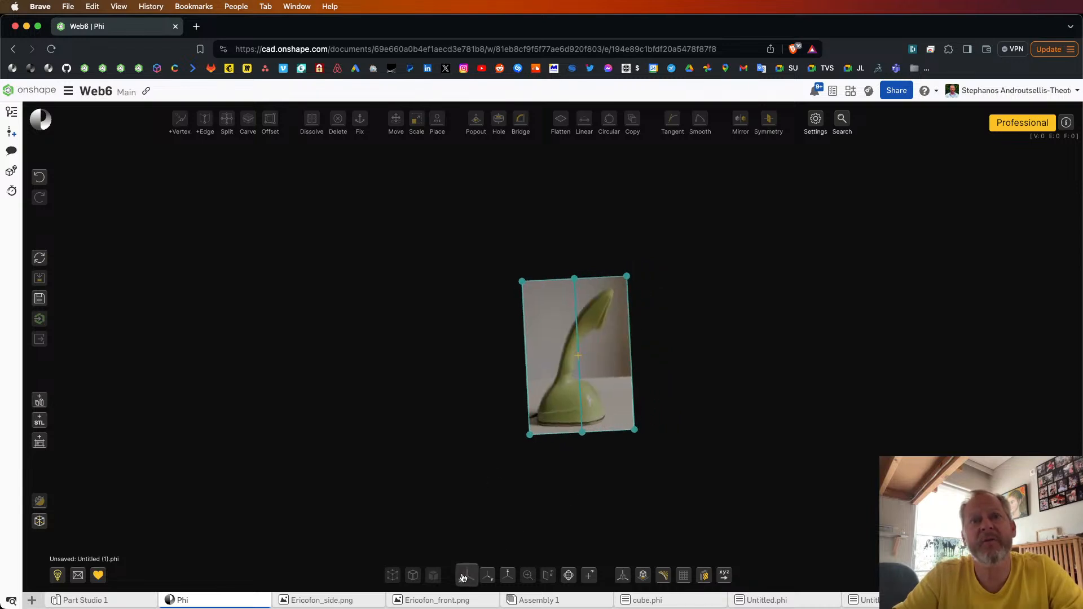
pyautogui.scroll(4, 599, 342)
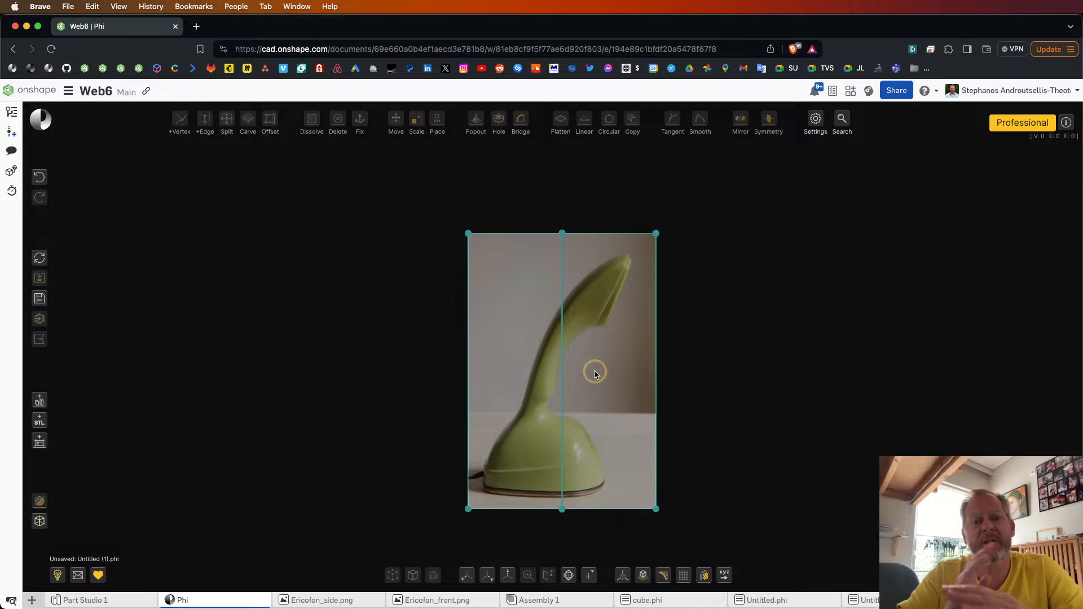
pyautogui.moveTo(669, 356); pyautogui.dragTo(604, 353, button='right')
pyautogui.click(592, 360)
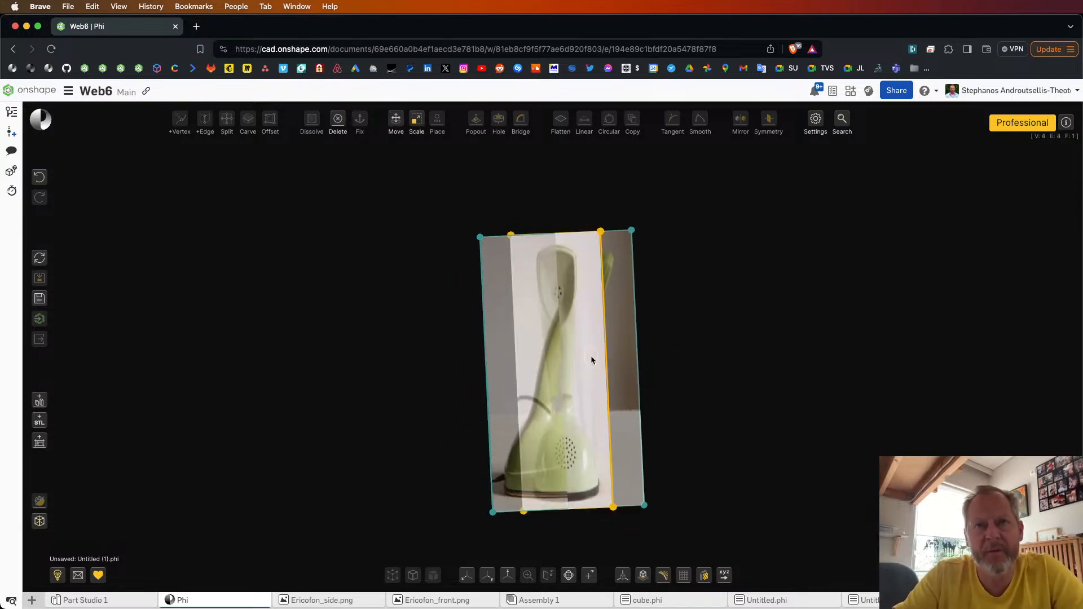
pyautogui.press('m')
pyautogui.moveTo(741, 362); pyautogui.dragTo(636, 370, button='right')
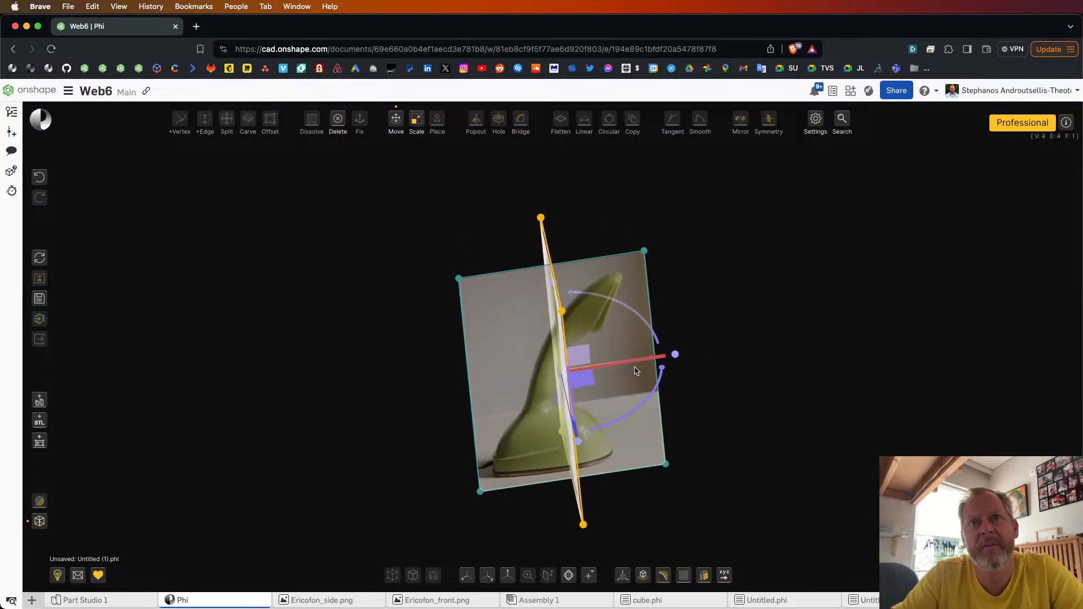
pyautogui.moveTo(626, 367); pyautogui.dragTo(720, 353)
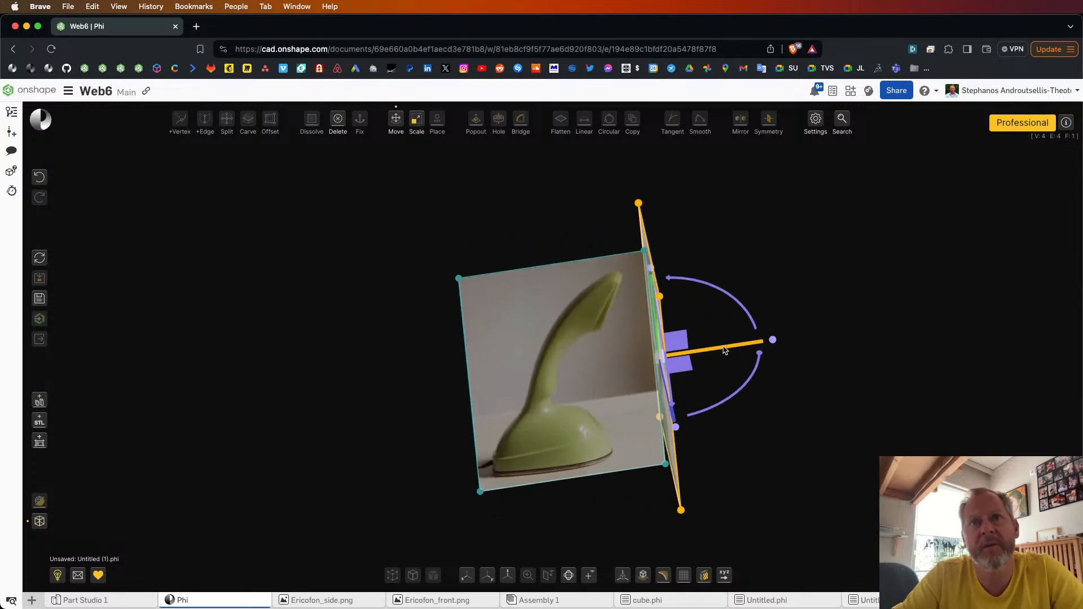
pyautogui.click(708, 407)
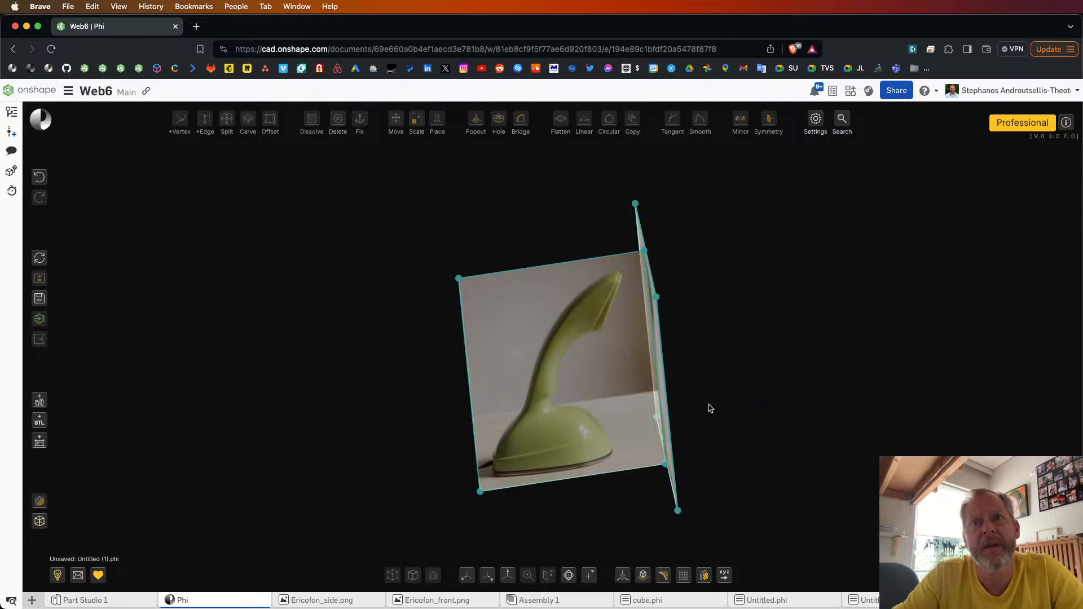
# Step: Move the side image perpendicular to its plane to meet the front image's vertical edge, and leave reference sketch editing
pyautogui.click(588, 362)
pyautogui.press('m')
pyautogui.moveTo(290, 395); pyautogui.dragTo(347, 393, button='right')
pyautogui.moveTo(518, 346); pyautogui.dragTo(357, 374)
pyautogui.click(358, 375)
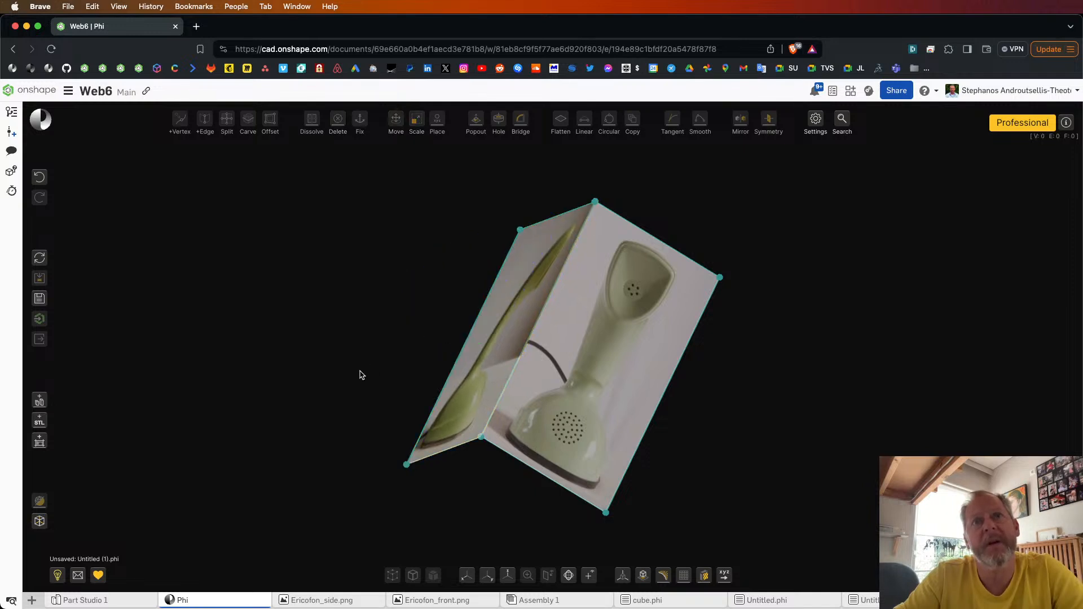
pyautogui.moveTo(358, 374); pyautogui.dragTo(203, 282, button='right')
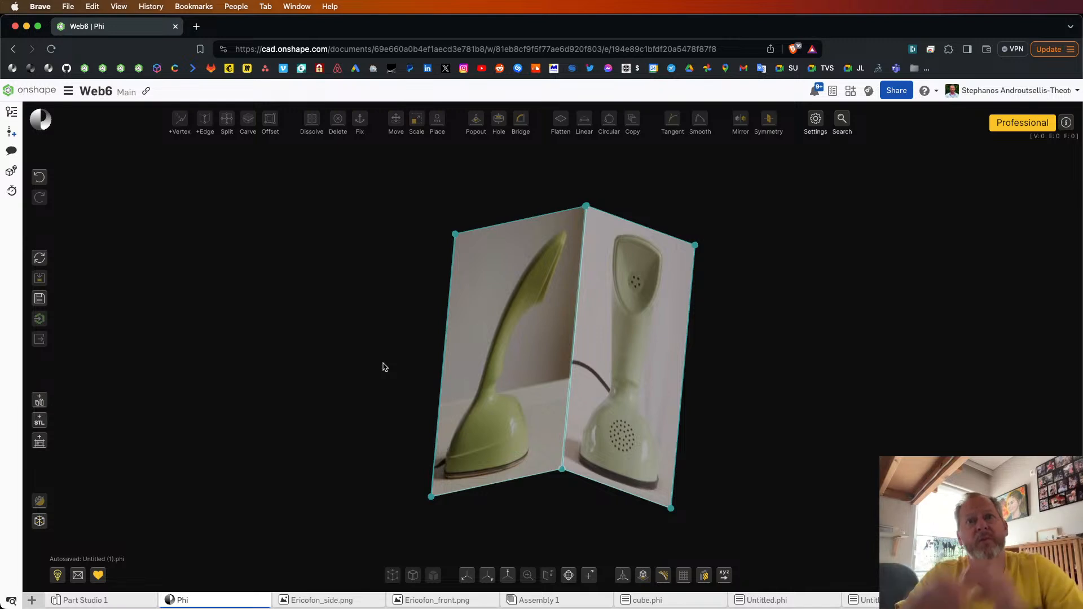
pyautogui.moveTo(37, 444)
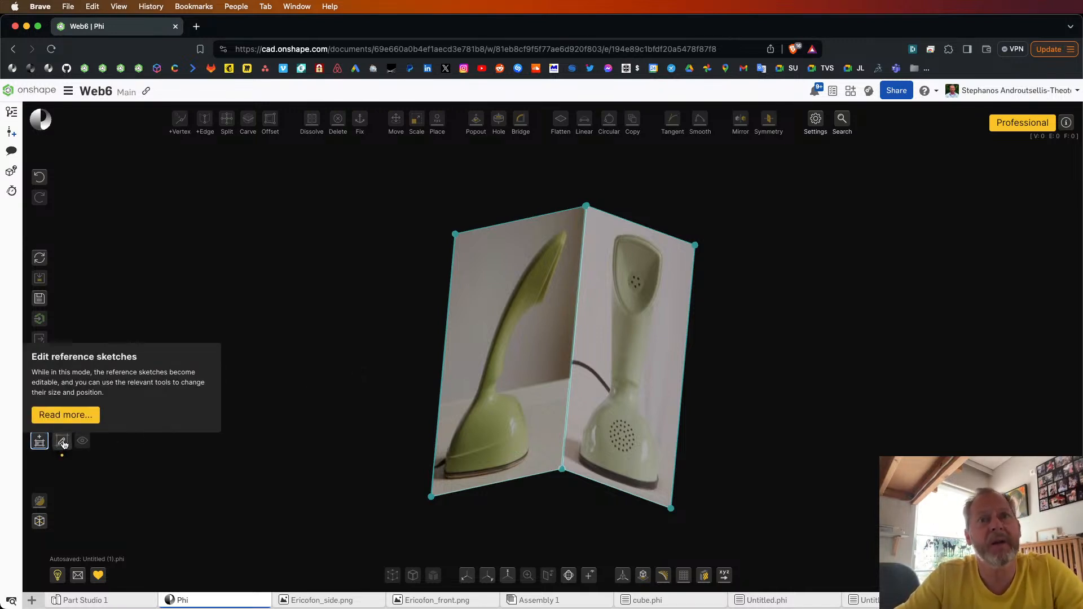
pyautogui.click(63, 443)
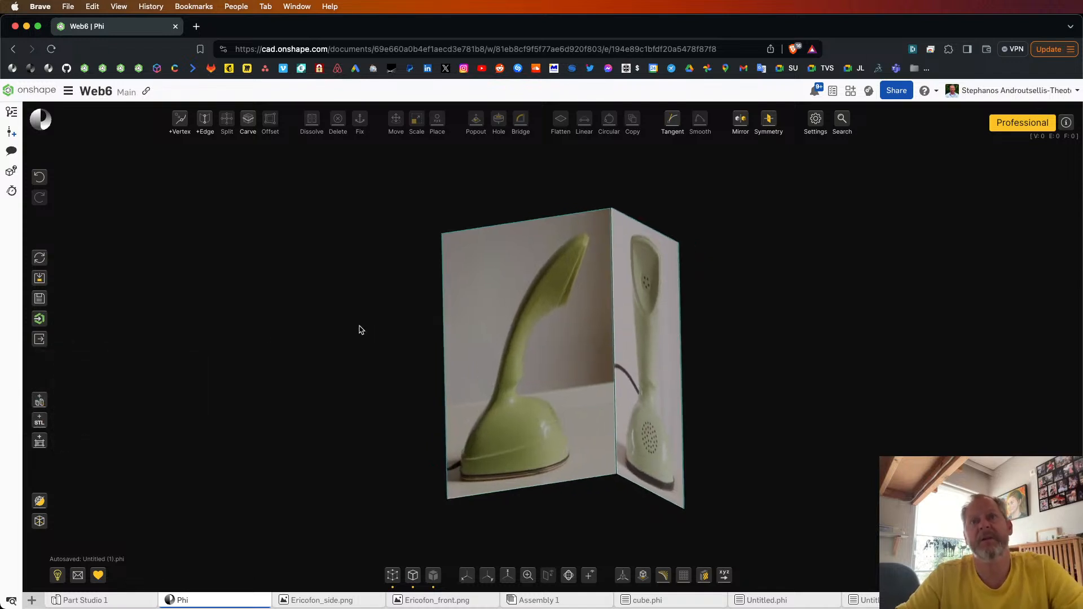
pyautogui.moveTo(764, 411)
pyautogui.mouseDown(button='right')
pyautogui.moveTo(741, 410)
pyautogui.moveTo(750, 412)
pyautogui.mouseUp(button='right')
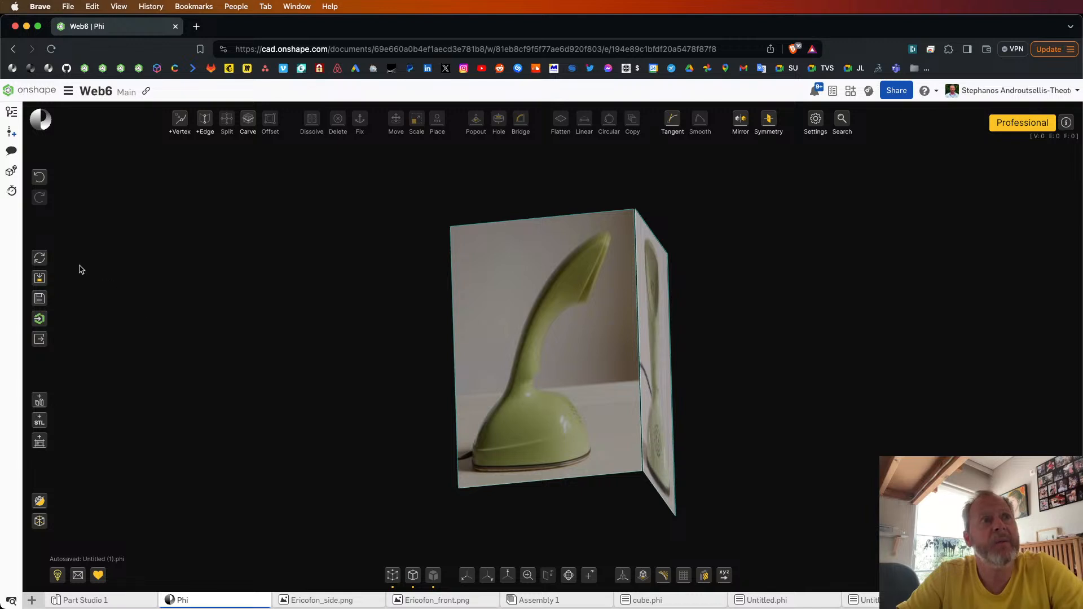
# Step: Add the default solid cylinder to the workspace
pyautogui.click(47, 282)
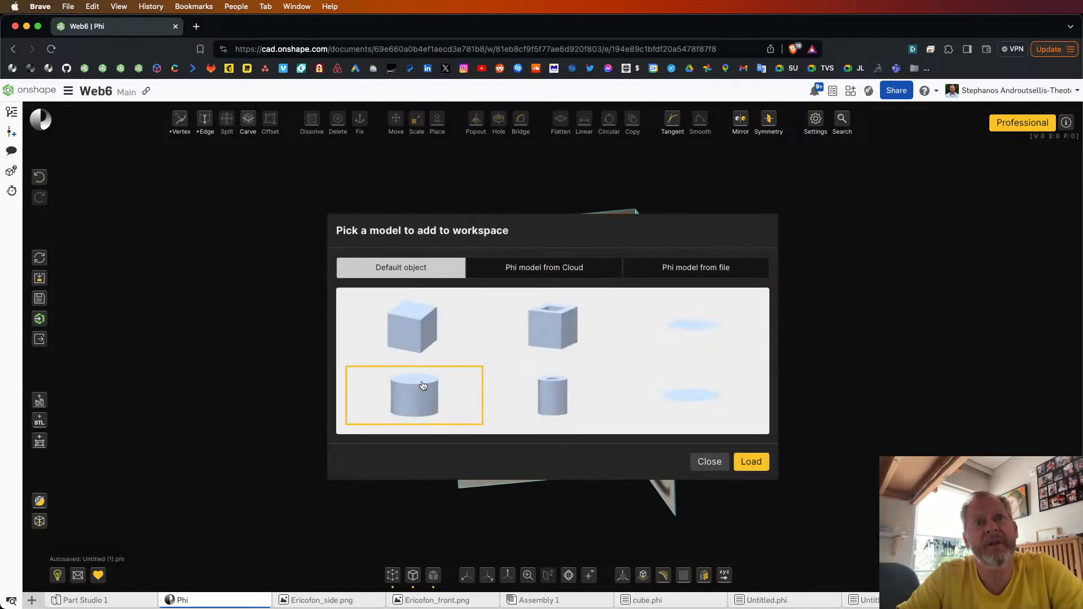
pyautogui.click(423, 385)
pyautogui.click(757, 460)
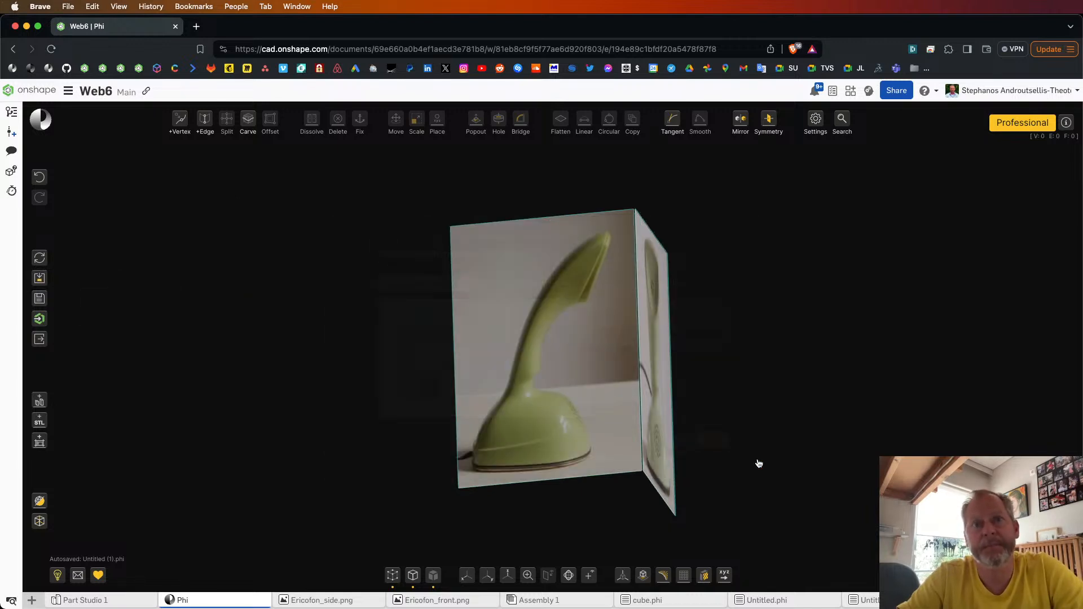
# Step: In side view, scale the whole cylinder down uniformly and rotate it to follow the tilt of the phone's neck
pyautogui.click(467, 576)
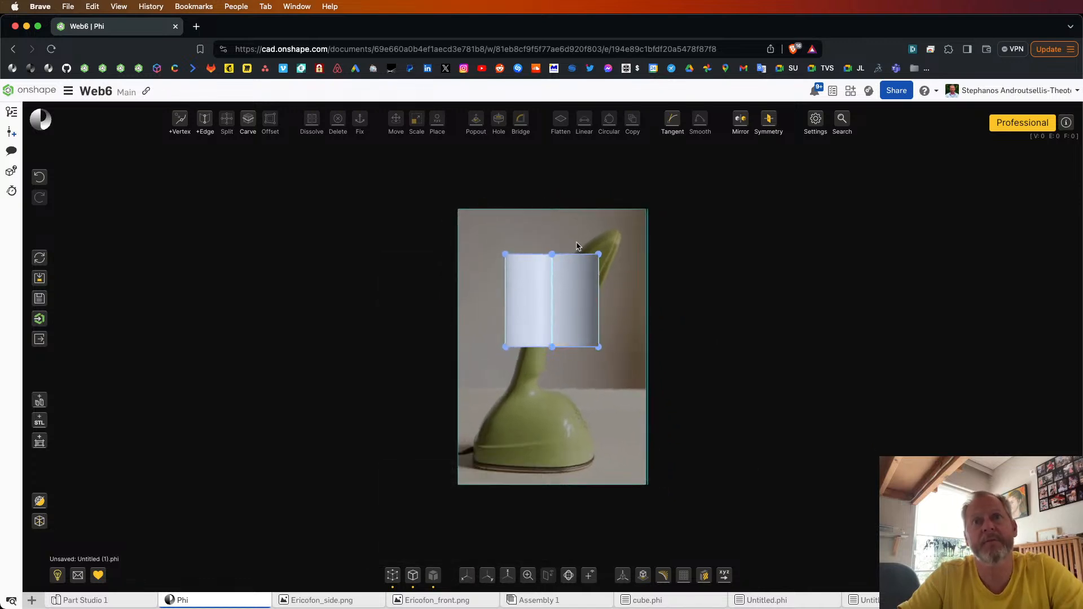
pyautogui.scroll(3, 578, 242)
pyautogui.click(575, 322)
pyautogui.press('super+a')
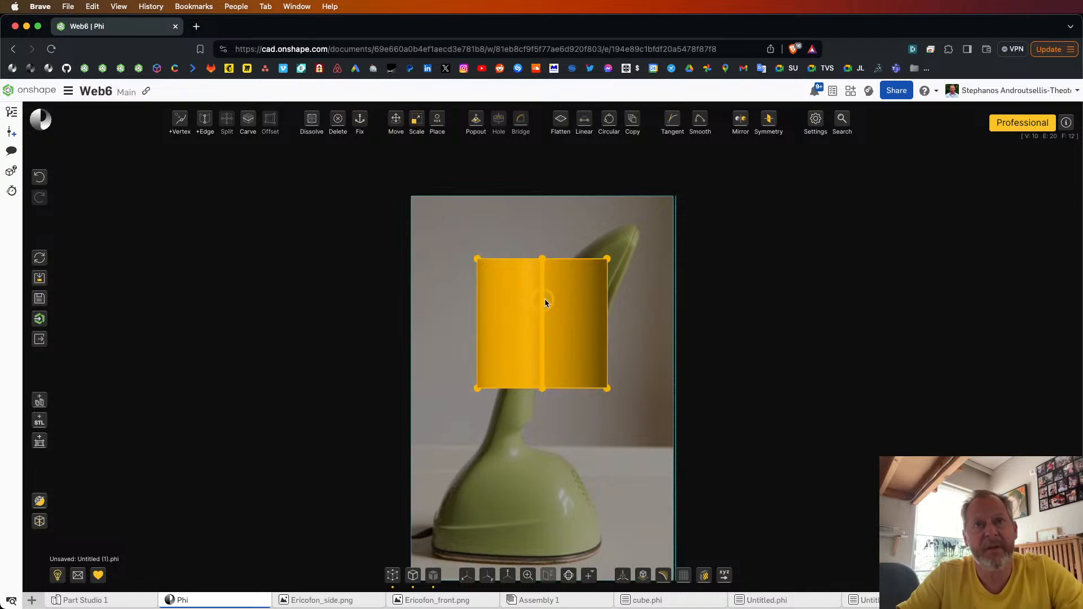
pyautogui.press('m')
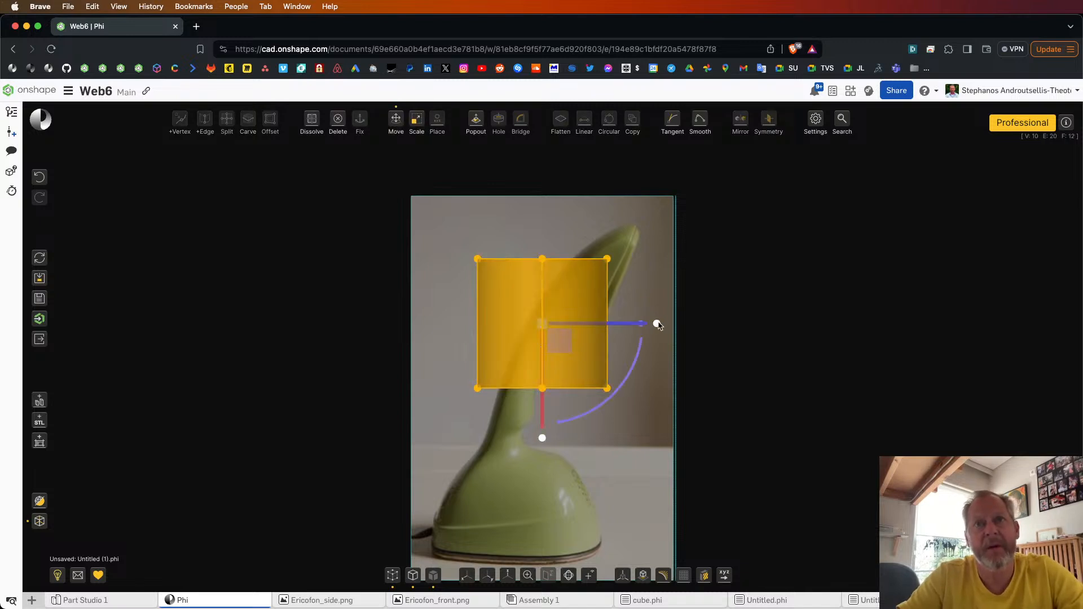
pyautogui.moveTo(658, 324); pyautogui.dragTo(604, 385)
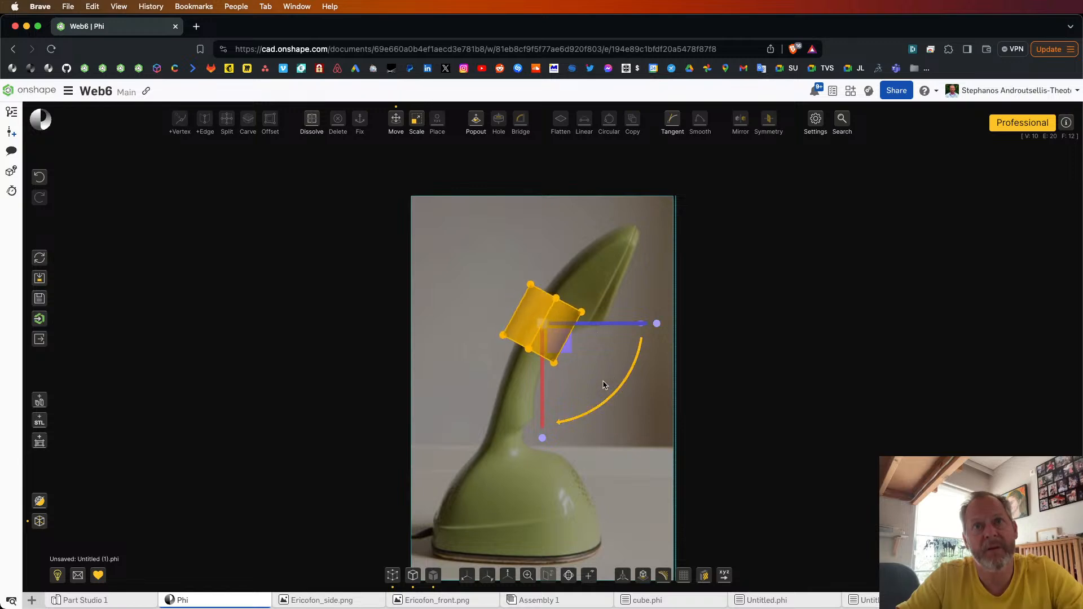
pyautogui.press('Escape')
# Step: Scale the cylinder down further, move it onto the upper neck and fine-tune its rotation to fit the side image
pyautogui.scroll(10, 534, 307)
pyautogui.scroll(-5, 575, 337)
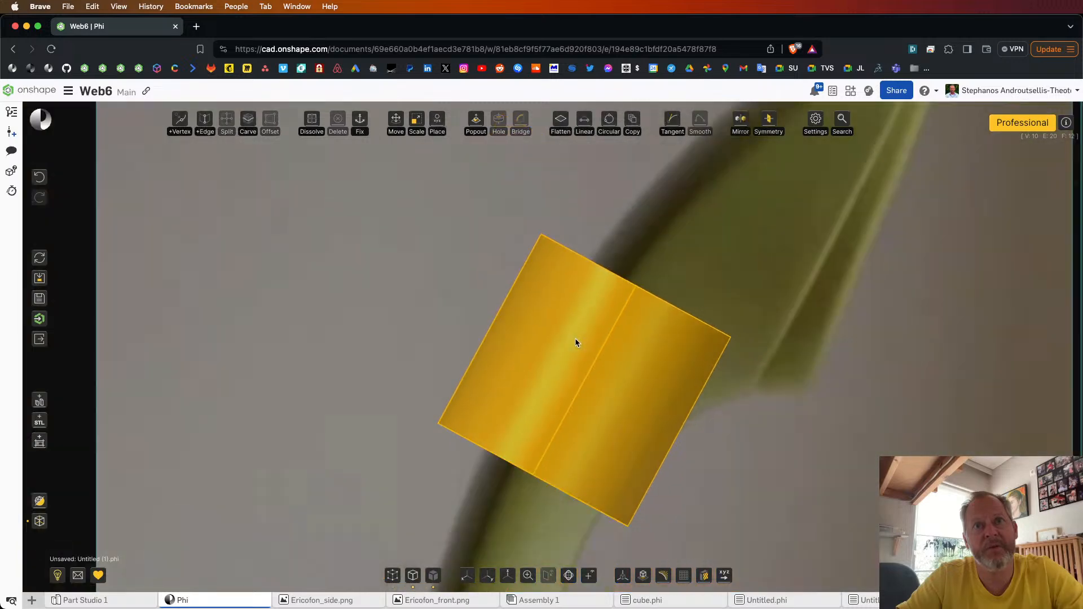
pyautogui.scroll(-3, 601, 381)
pyautogui.click(604, 387)
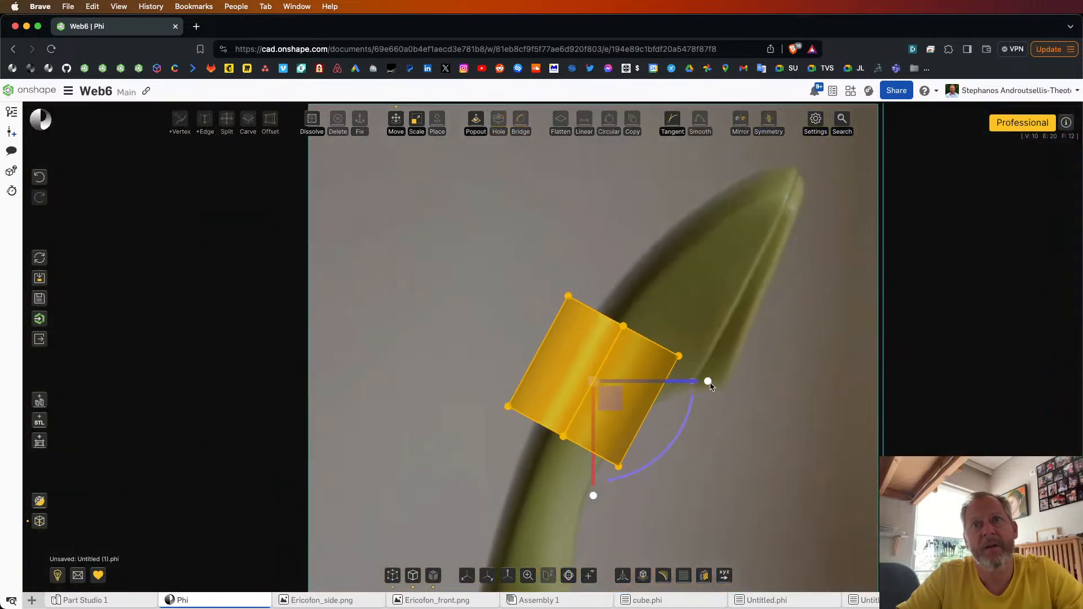
pyautogui.moveTo(708, 384); pyautogui.dragTo(577, 478)
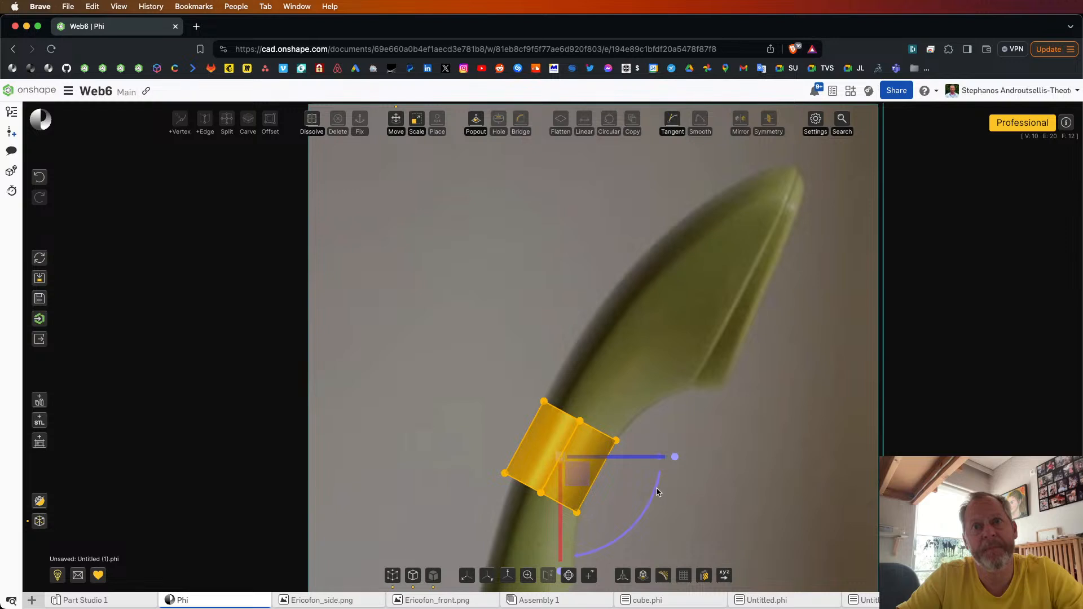
pyautogui.moveTo(658, 489); pyautogui.dragTo(662, 481)
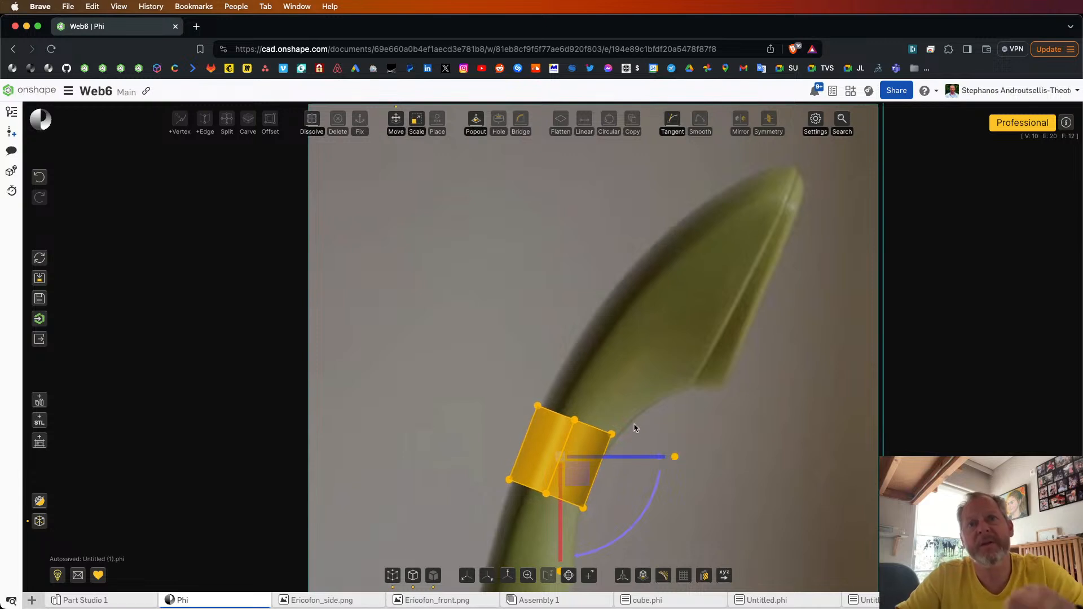
pyautogui.click(628, 372)
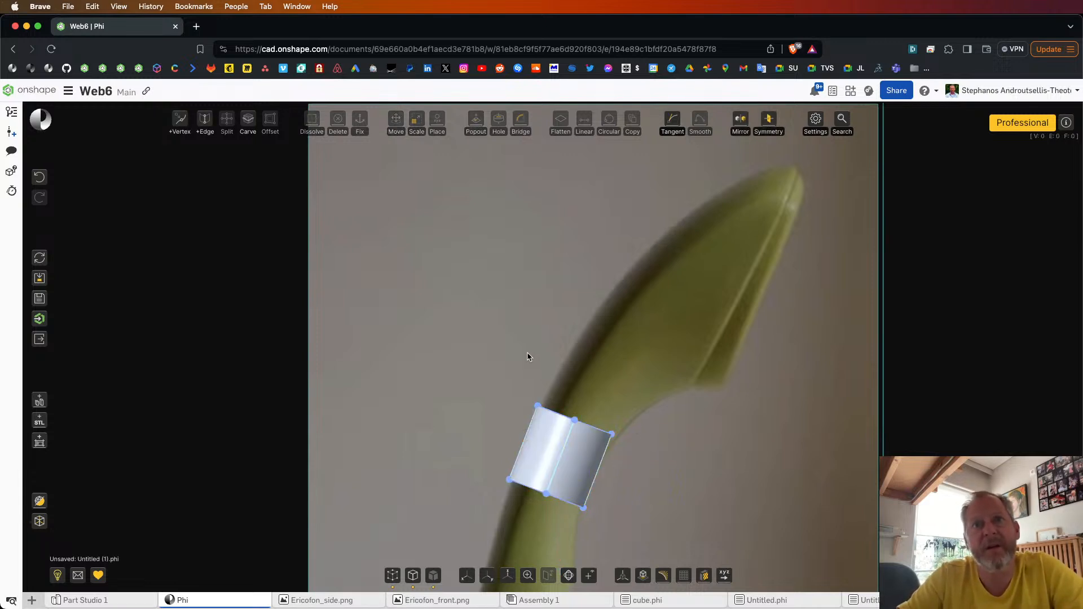
# Step: Select only the edges and faces of the cylinder's lower end, move them down the neck and rotate them slightly to follow it
pyautogui.scroll(-6, 545, 321)
pyautogui.moveTo(507, 356); pyautogui.dragTo(565, 389)
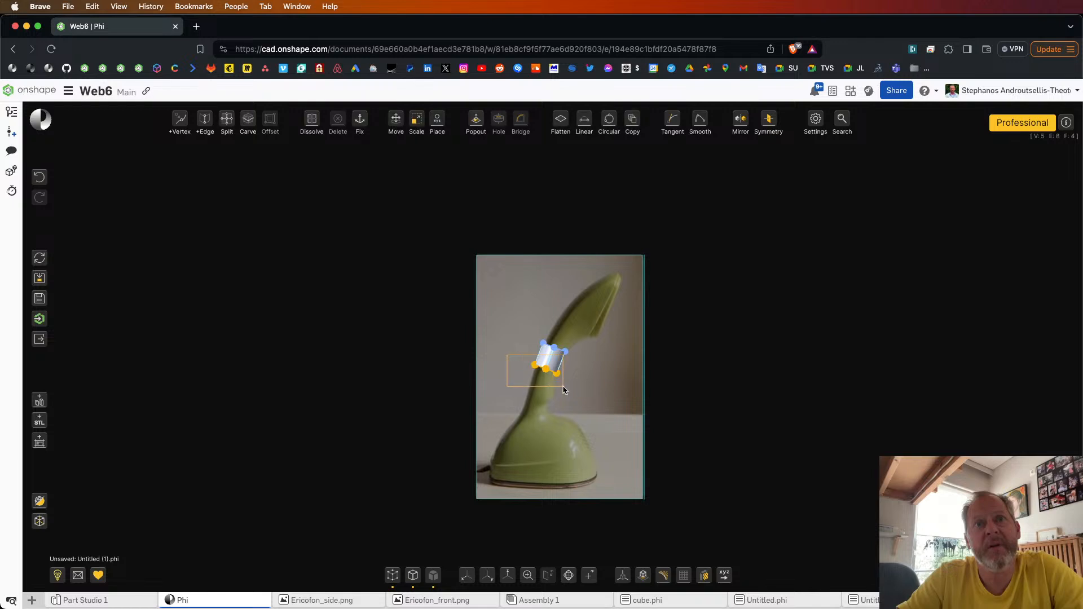
pyautogui.moveTo(620, 395); pyautogui.dragTo(595, 372, button='right')
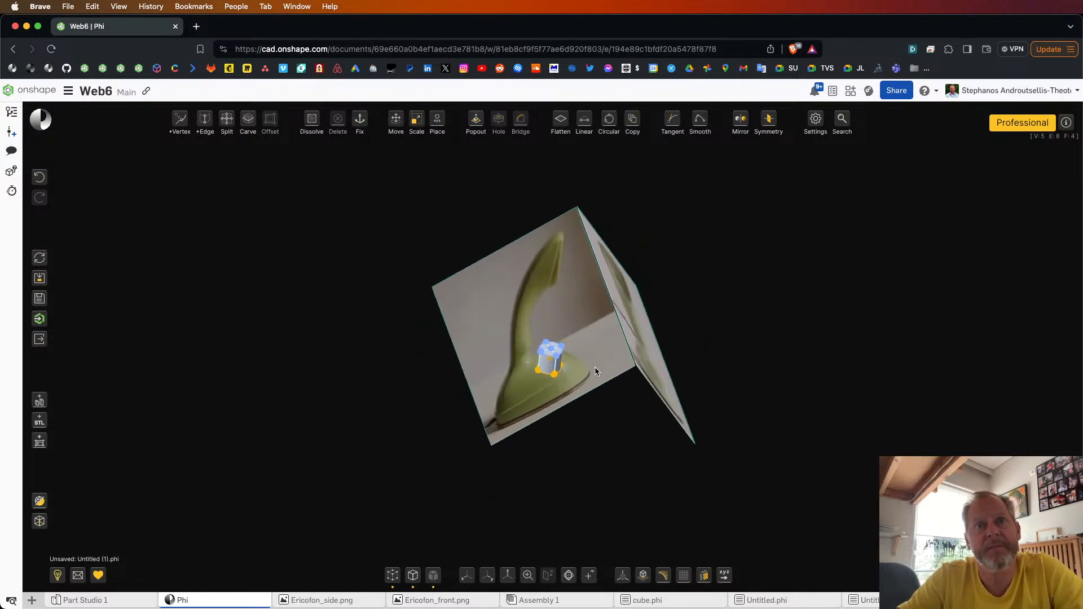
pyautogui.click(396, 575)
pyautogui.click(466, 575)
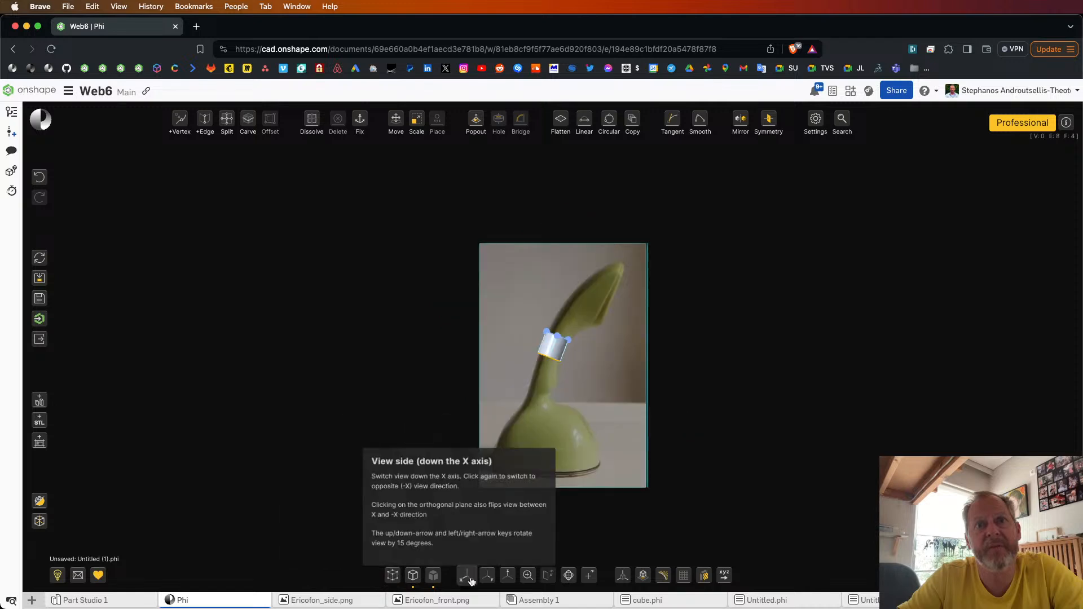
pyautogui.scroll(5, 541, 379)
pyautogui.press('m')
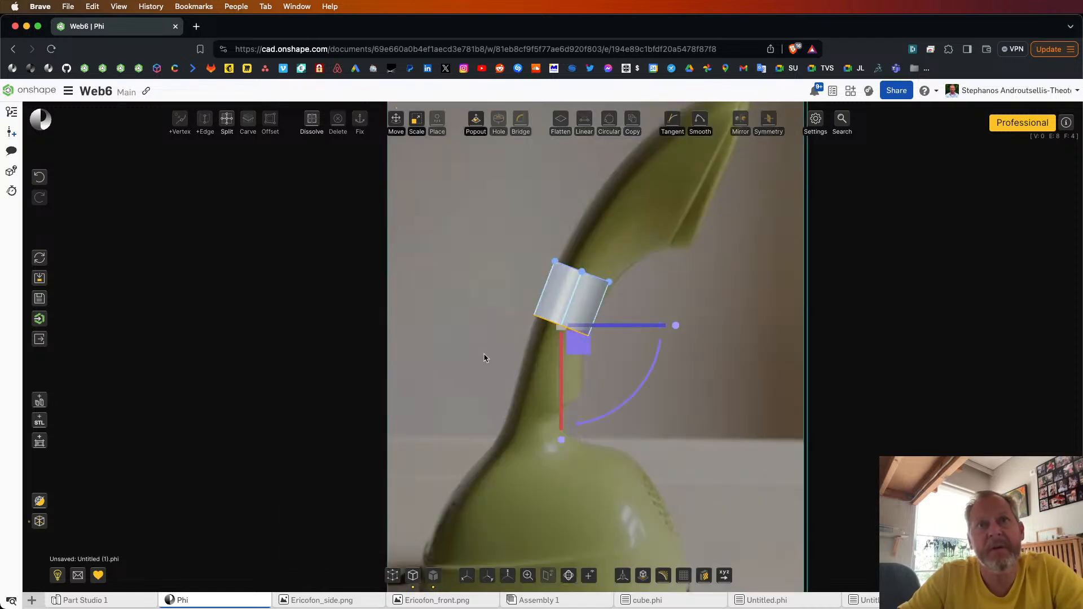
pyautogui.moveTo(579, 342); pyautogui.dragTo(560, 407)
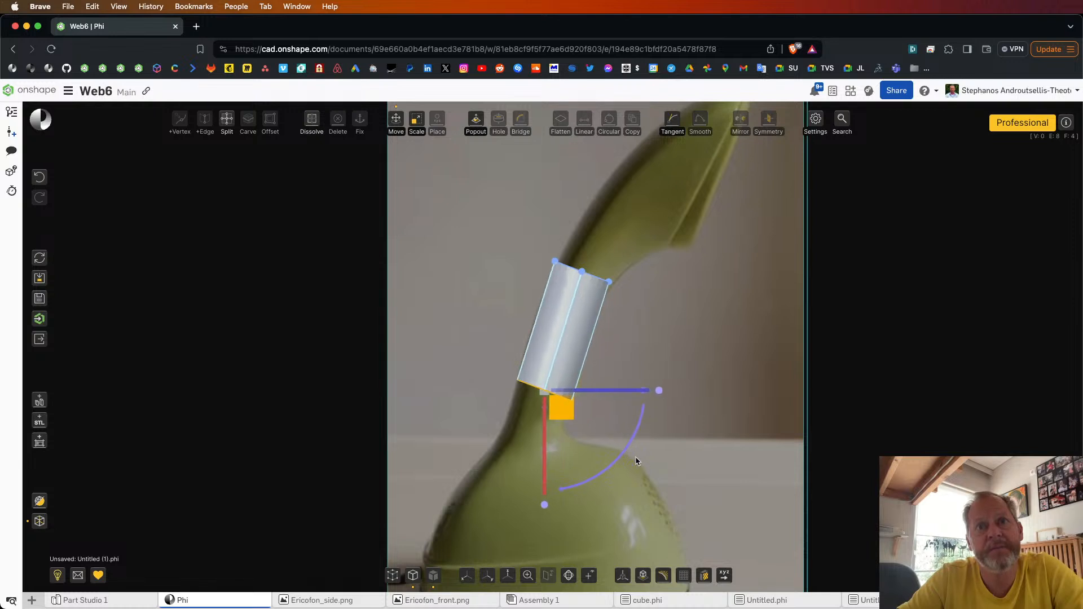
pyautogui.moveTo(630, 450); pyautogui.dragTo(632, 445)
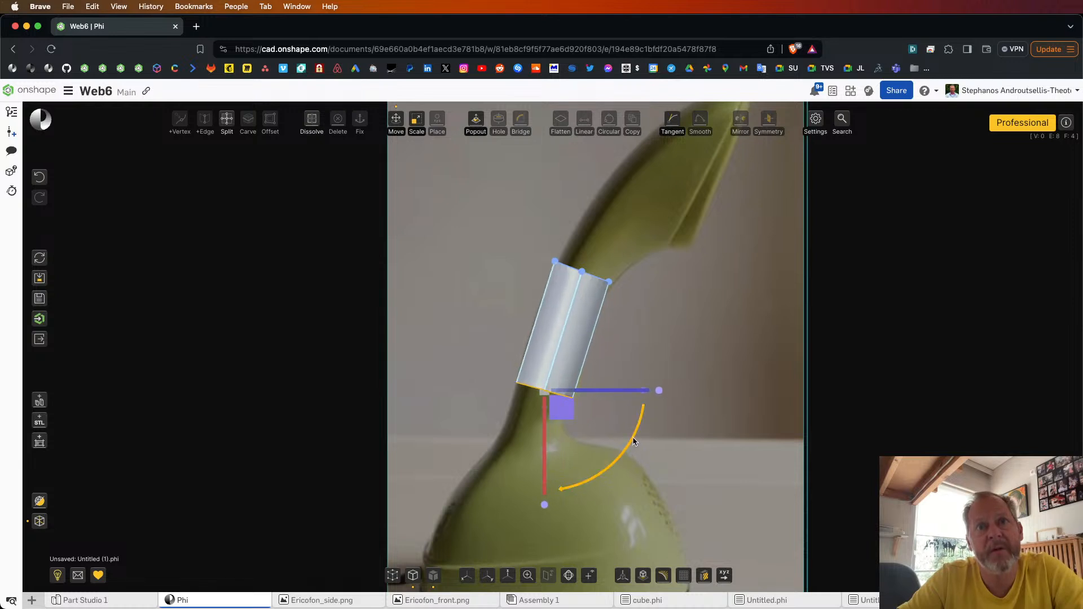
# Step: Move the cylinder's lower end slightly back up the neck and scale it to match the neck width in the side image
pyautogui.moveTo(554, 399)
pyautogui.mouseDown()
pyautogui.moveTo(547, 385)
pyautogui.moveTo(561, 390)
pyautogui.mouseUp()
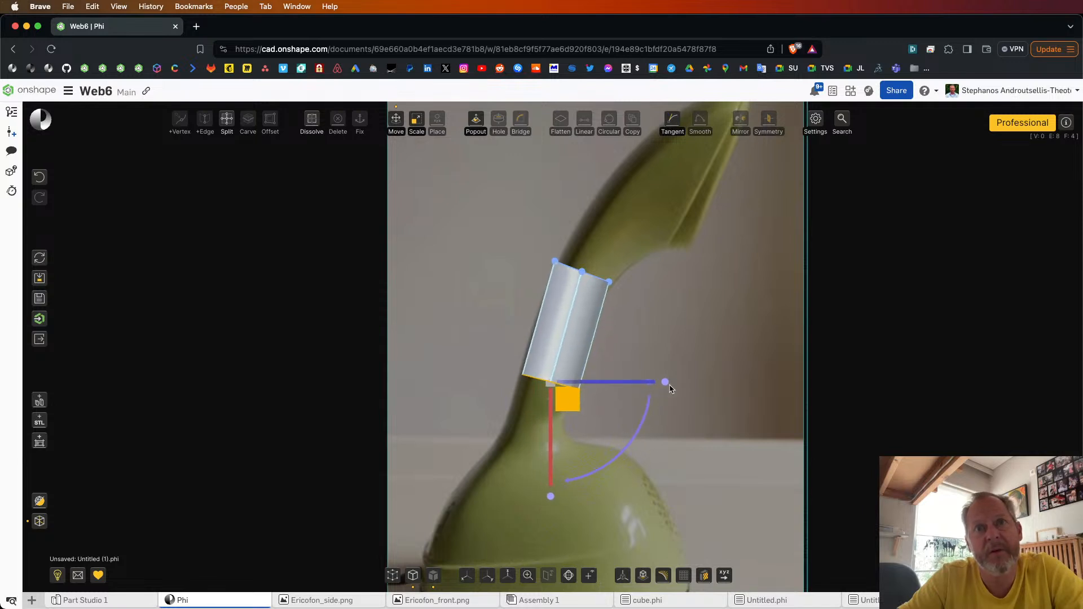
pyautogui.moveTo(666, 383); pyautogui.dragTo(673, 386)
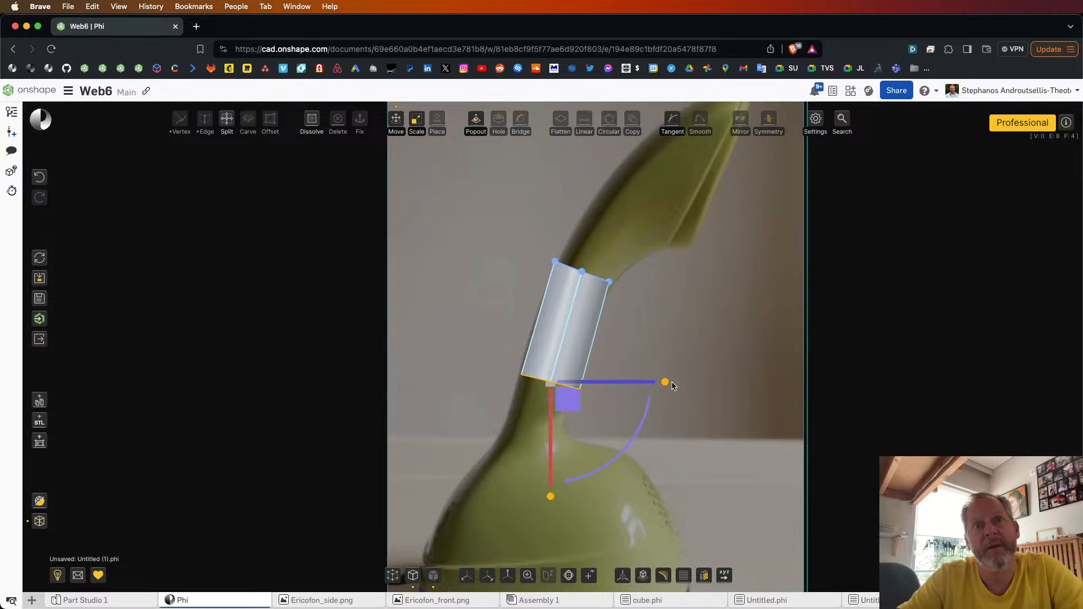
pyautogui.click(713, 380)
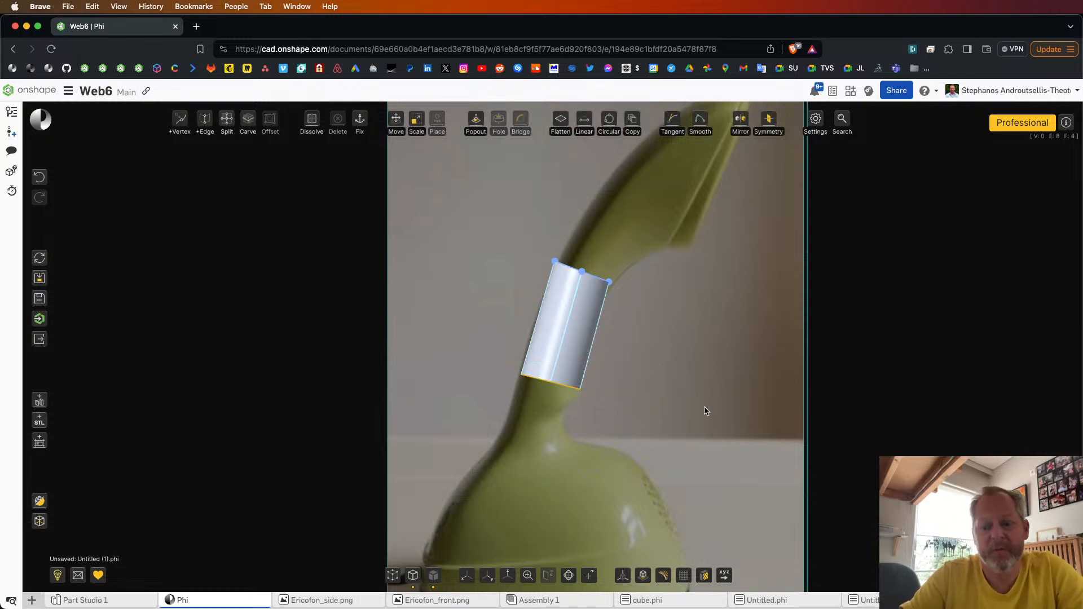
# Step: Extrude the cylinder's lower end down to the top of the phone's base, then widen and slightly rotate it to follow the flare
pyautogui.click(596, 399)
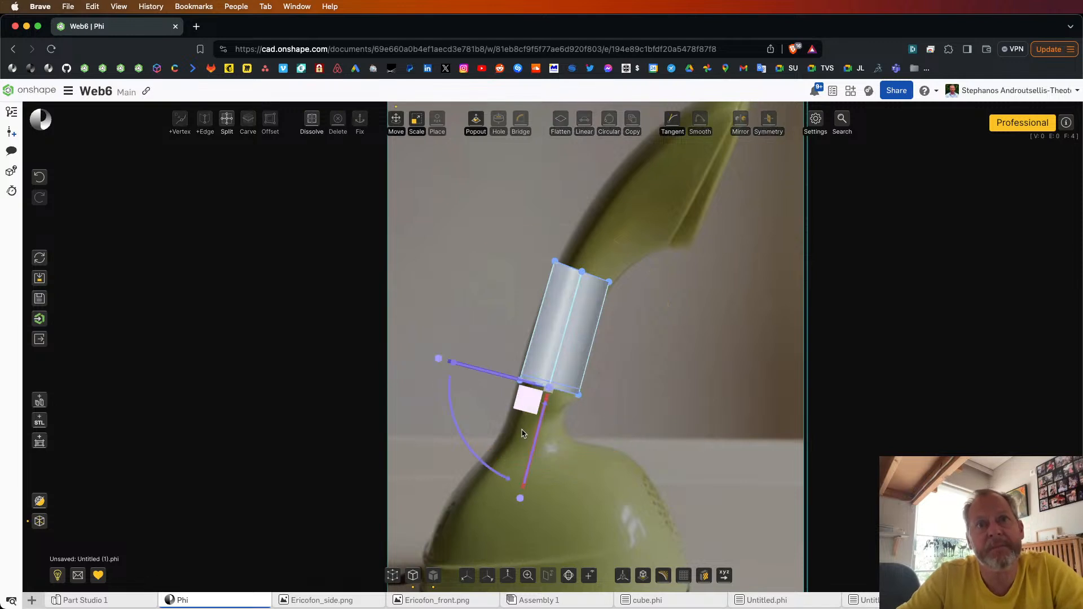
pyautogui.moveTo(522, 433); pyautogui.dragTo(438, 472)
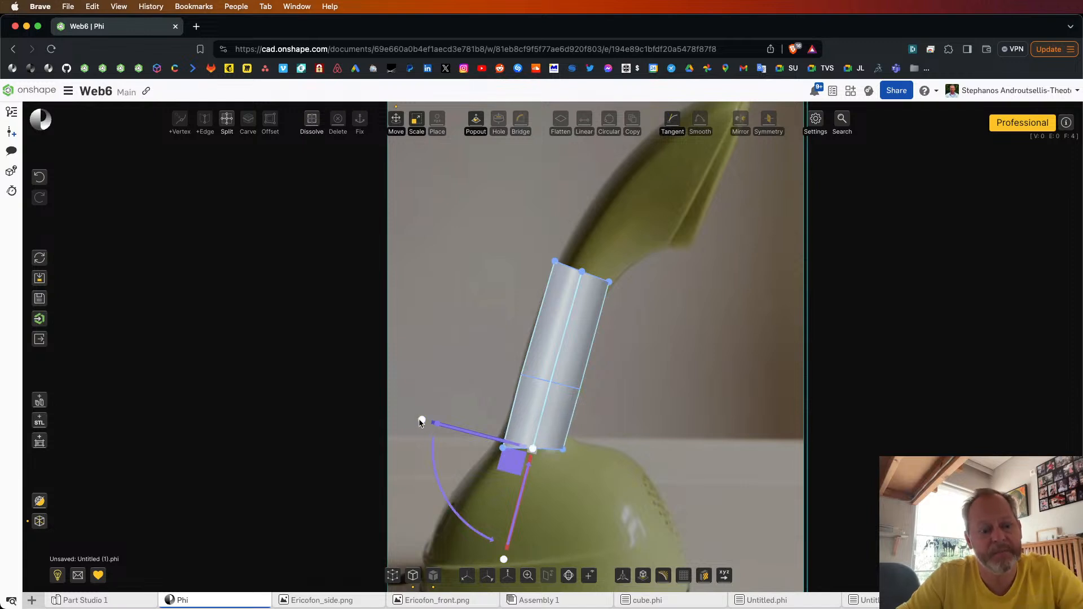
pyautogui.moveTo(420, 422); pyautogui.dragTo(474, 464)
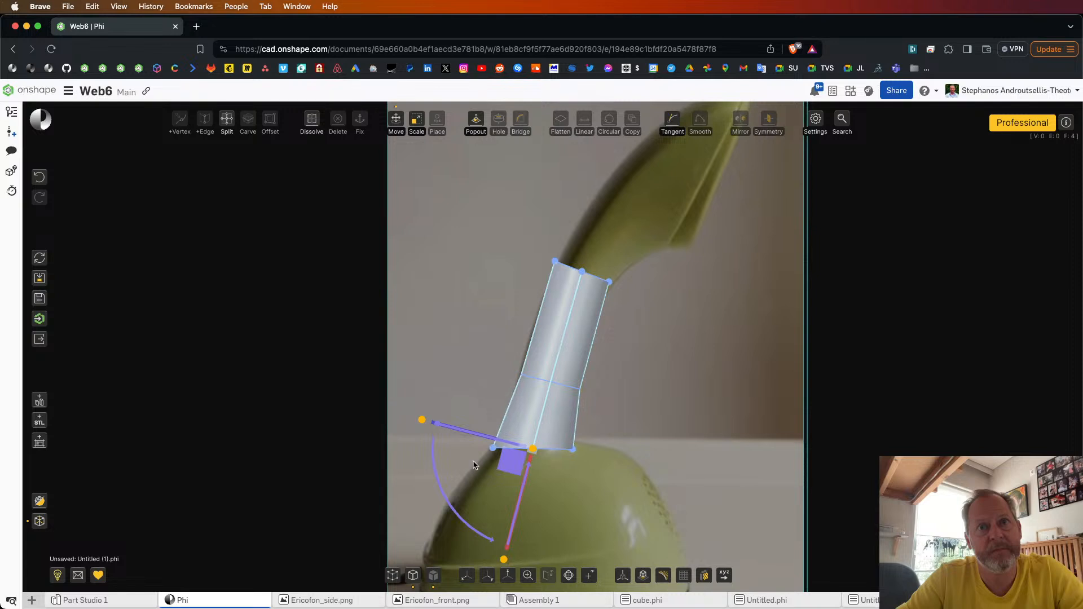
pyautogui.click(451, 507)
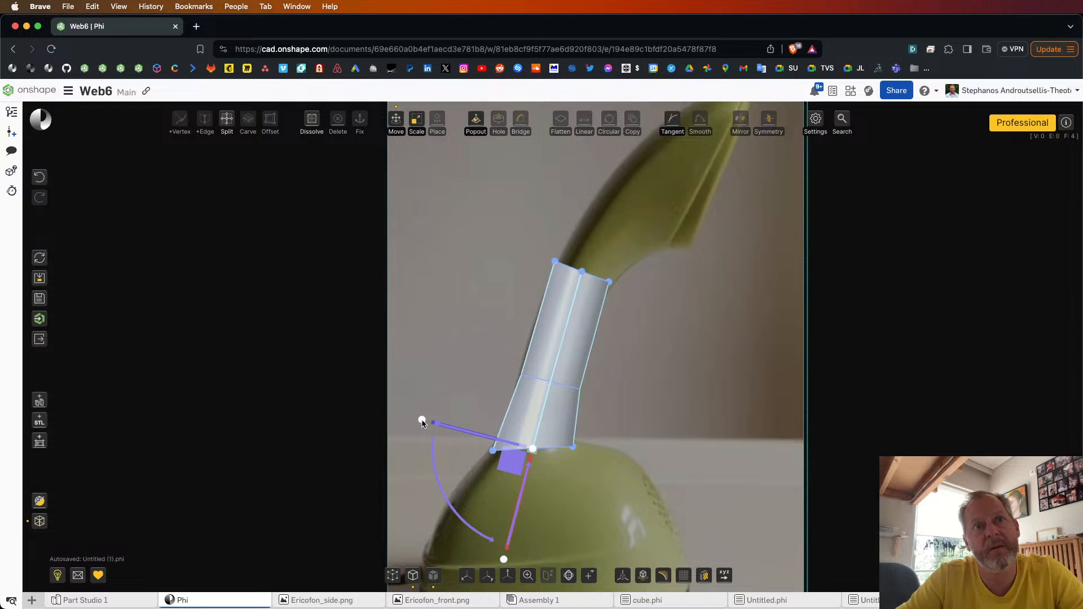
pyautogui.moveTo(415, 421); pyautogui.dragTo(413, 422)
pyautogui.click(606, 410)
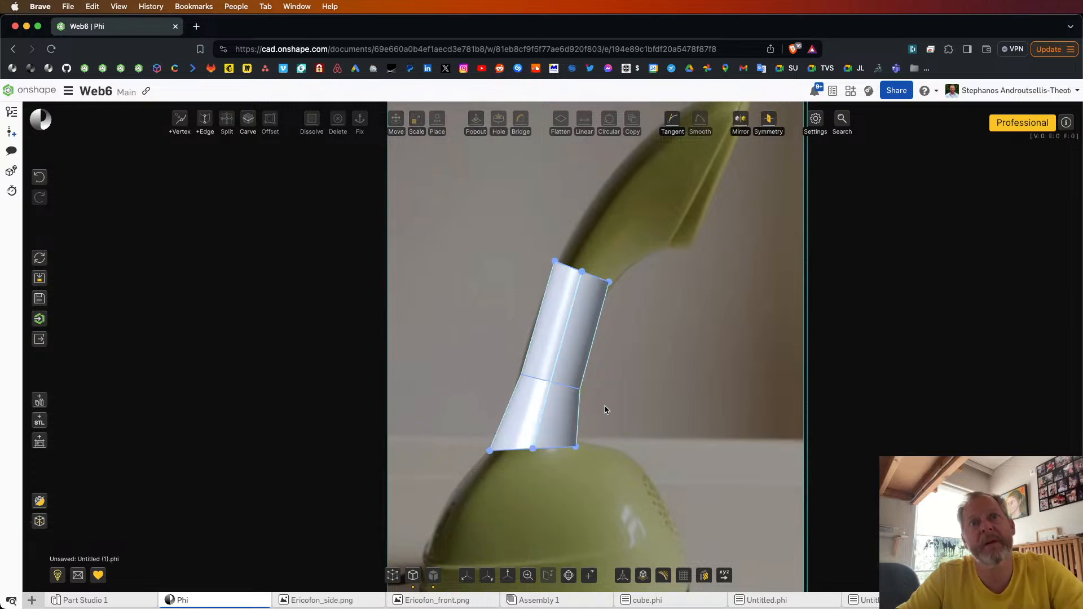
# Step: Select the cylinder's upper end and extrude it diagonally up into the handset head, placing it near the earpiece plane
pyautogui.scroll(-3, 671, 345)
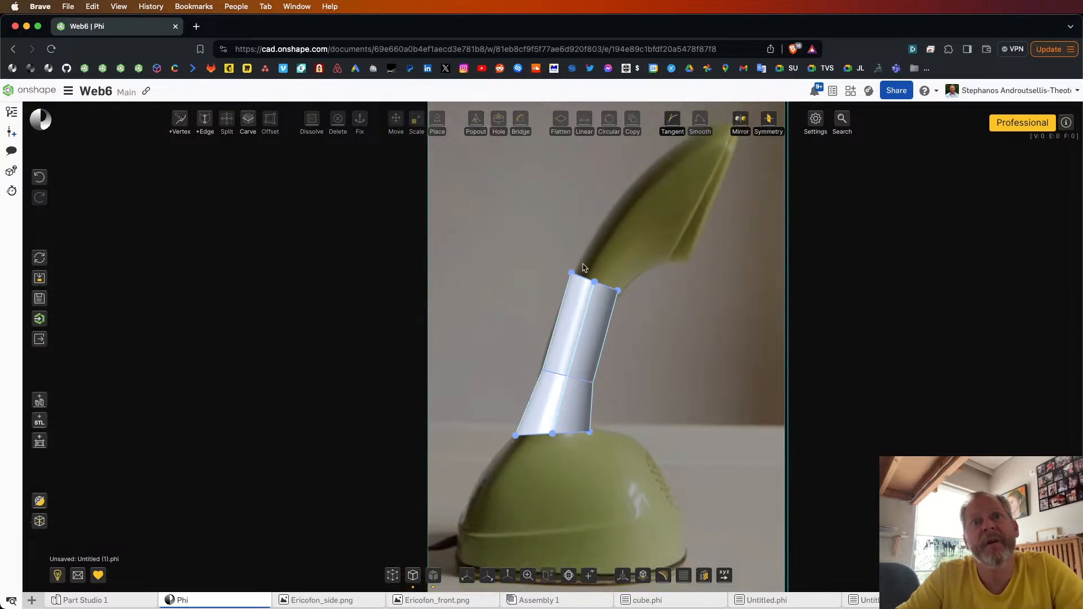
pyautogui.moveTo(624, 295); pyautogui.dragTo(640, 308)
pyautogui.scroll(-5, 706, 348)
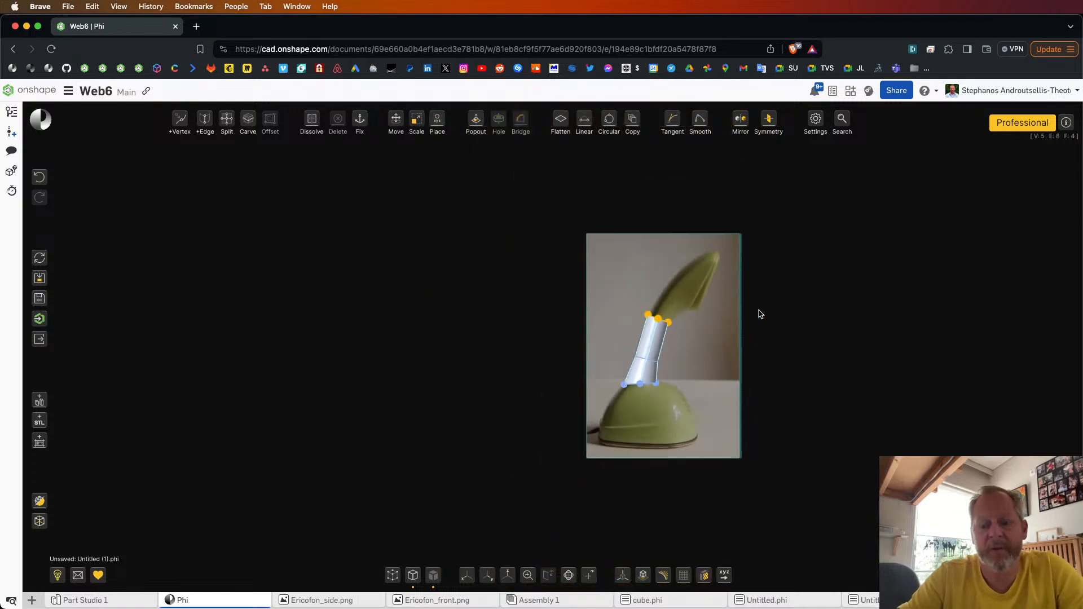
pyautogui.press('e')
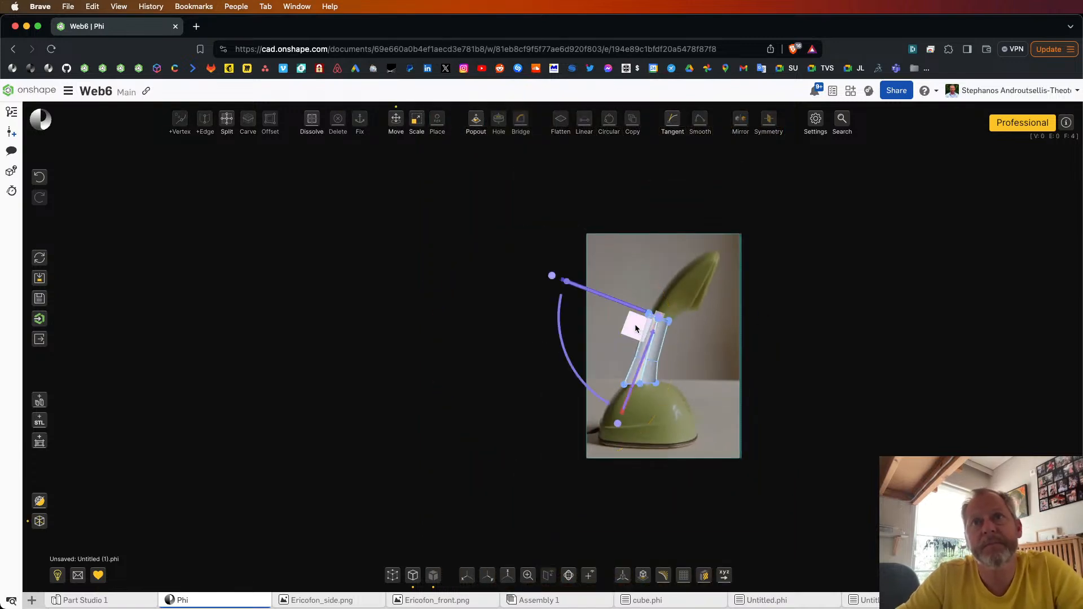
pyautogui.moveTo(668, 302); pyautogui.dragTo(715, 270)
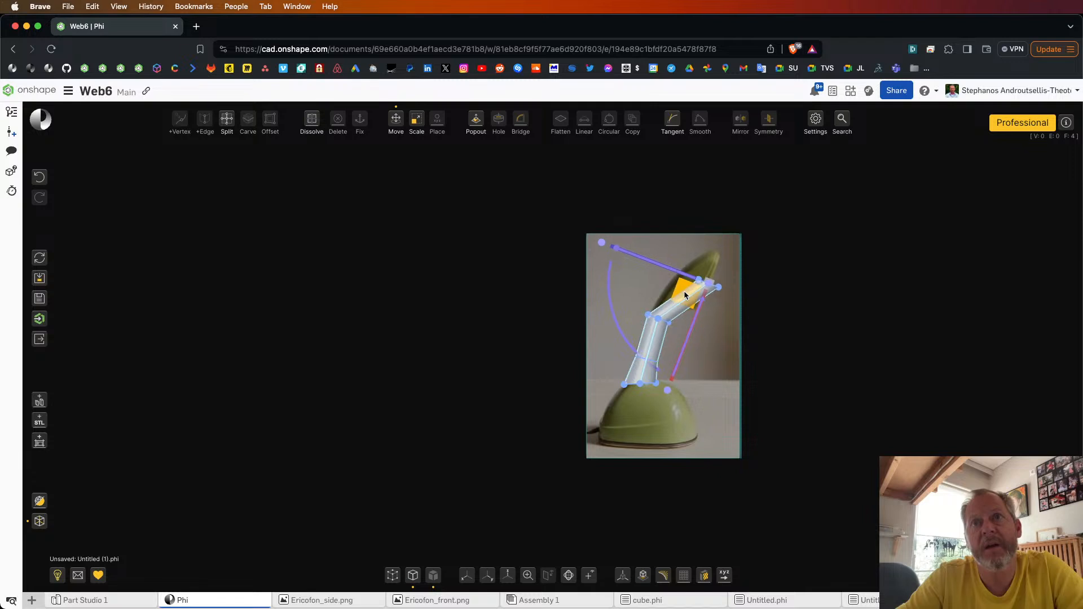
pyautogui.scroll(5, 731, 282)
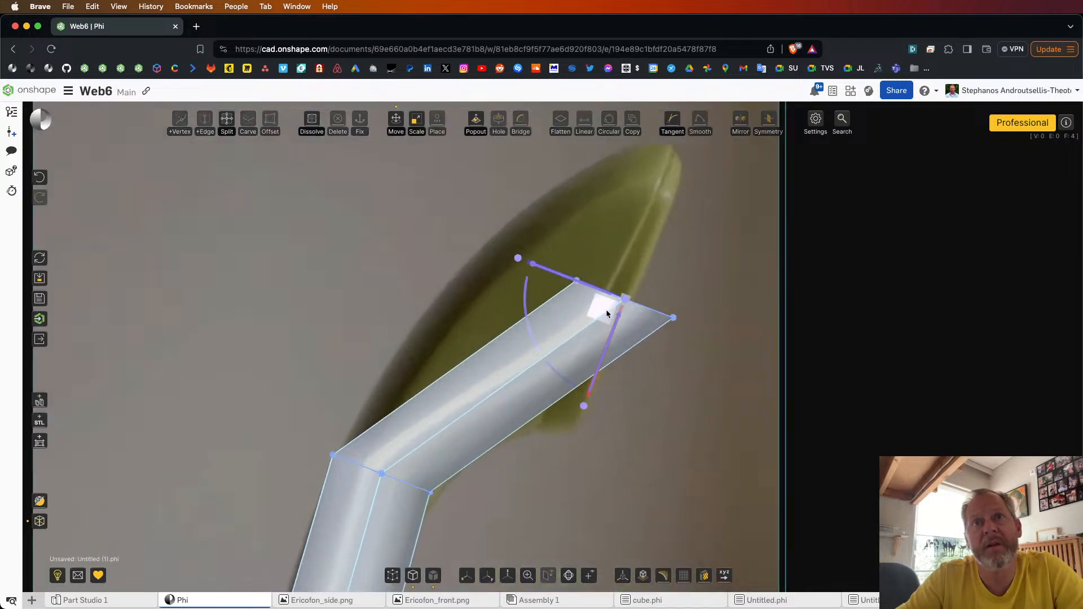
pyautogui.moveTo(603, 305); pyautogui.dragTo(591, 291)
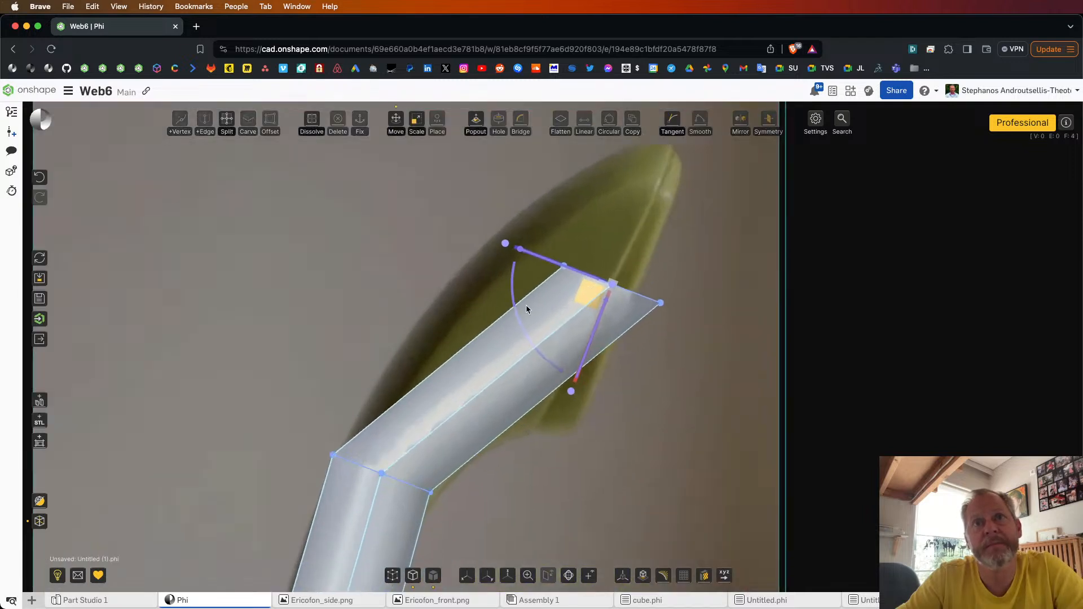
# Step: Rotate the extruded upper end parallel to the slanted earpiece face and scale it up to span the head in the side image
pyautogui.moveTo(519, 305); pyautogui.dragTo(602, 206)
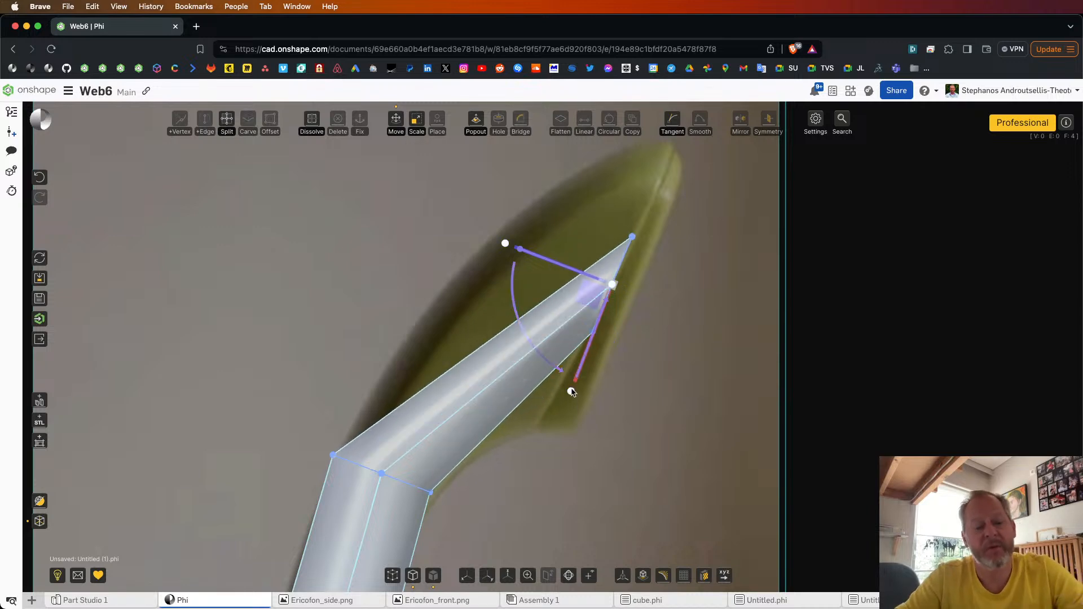
pyautogui.moveTo(571, 392); pyautogui.dragTo(576, 555)
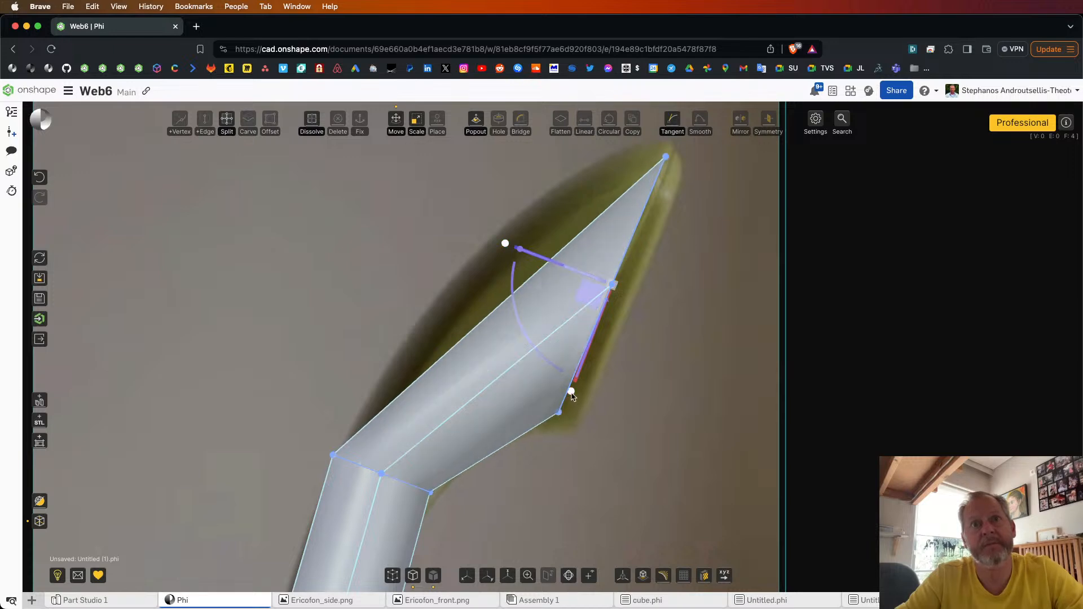
pyautogui.moveTo(571, 397); pyautogui.dragTo(572, 406)
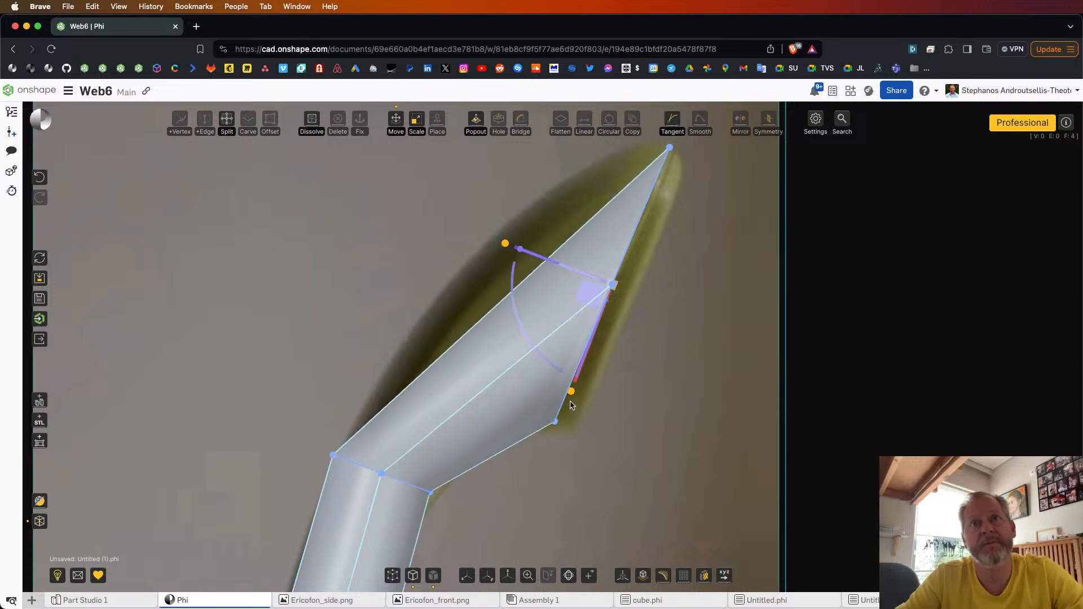
pyautogui.moveTo(589, 306); pyautogui.dragTo(670, 343)
pyautogui.click(682, 335)
# Step: In front view, select the middle neck section and widen it sideways to match the front reference image
pyautogui.scroll(-10, 654, 308)
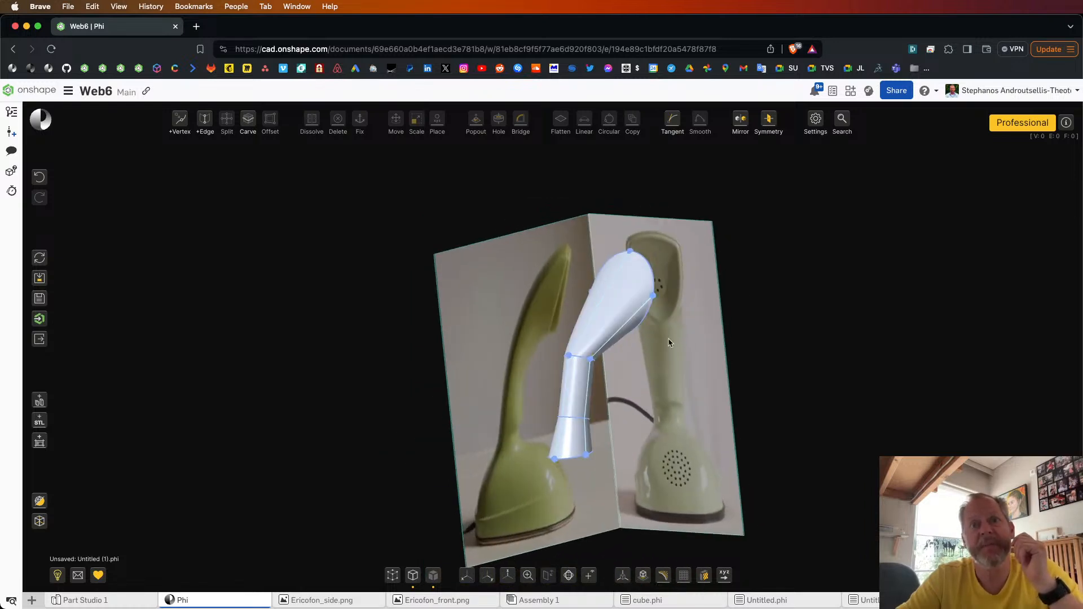
pyautogui.click(484, 575)
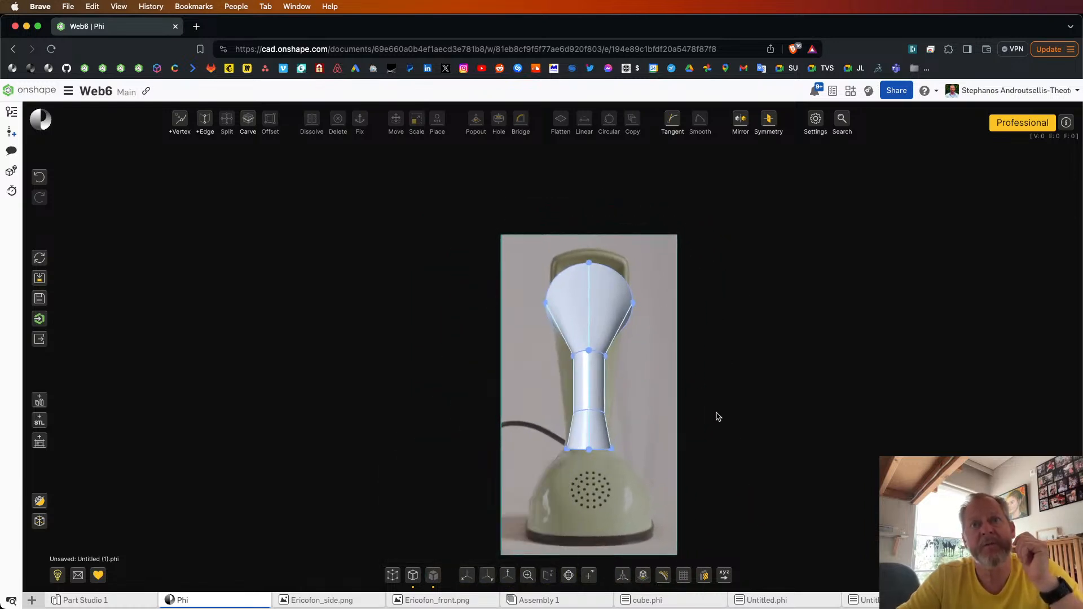
pyautogui.moveTo(622, 384); pyautogui.dragTo(644, 422)
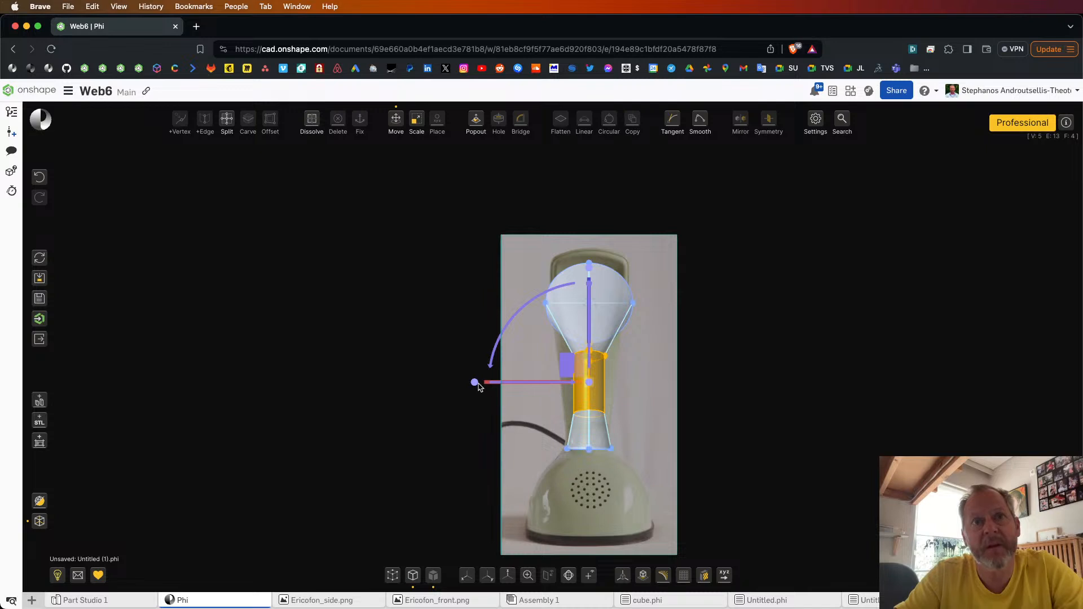
pyautogui.moveTo(473, 384); pyautogui.dragTo(453, 385)
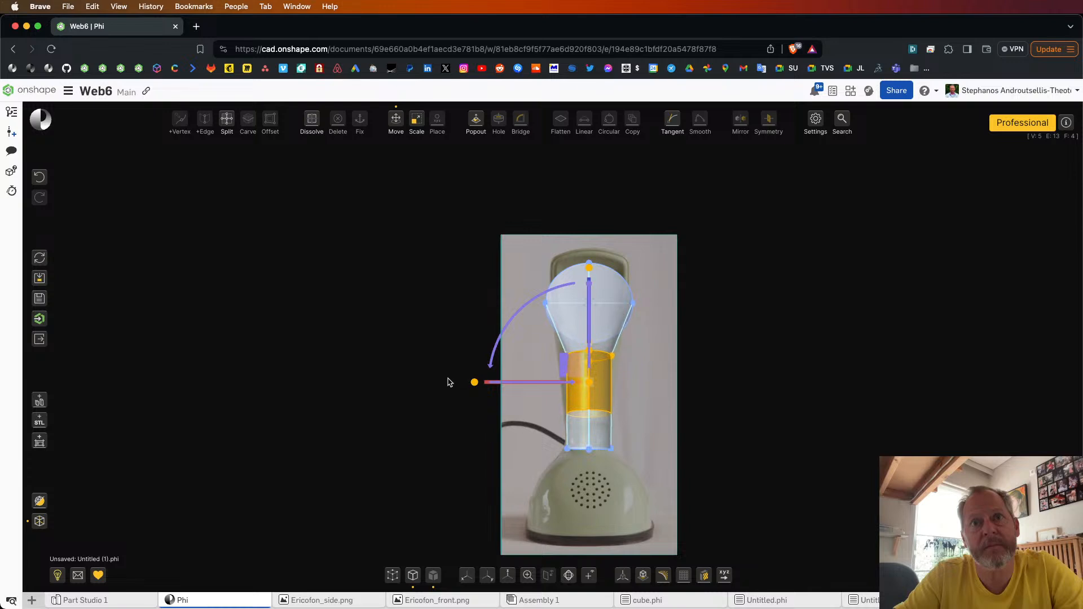
# Step: Select the edge loop between the neck and the head and widen it sideways to match the front image
pyautogui.click(610, 355)
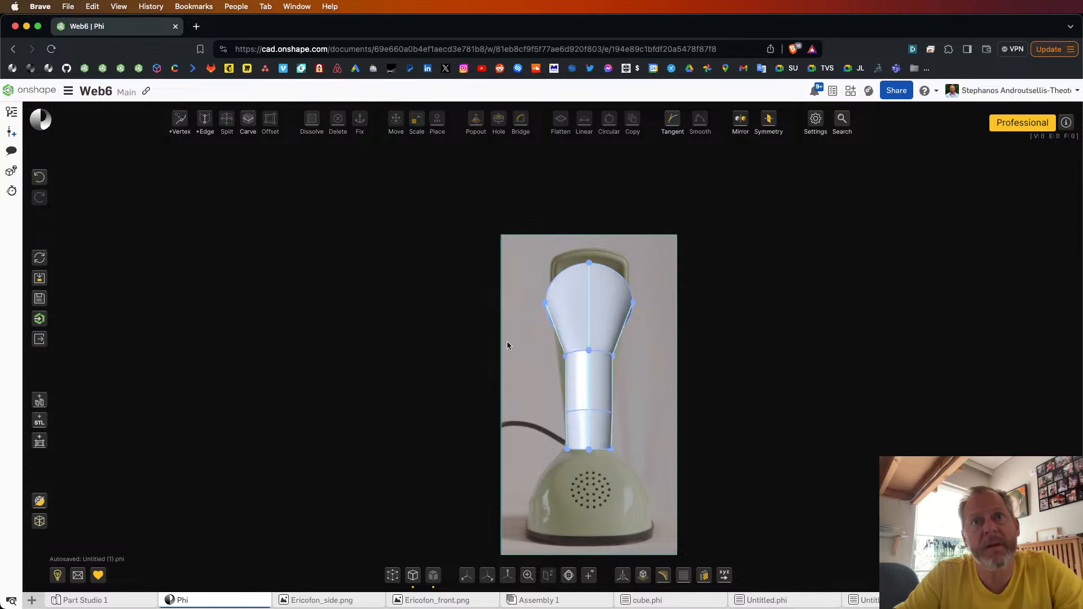
pyautogui.press('m')
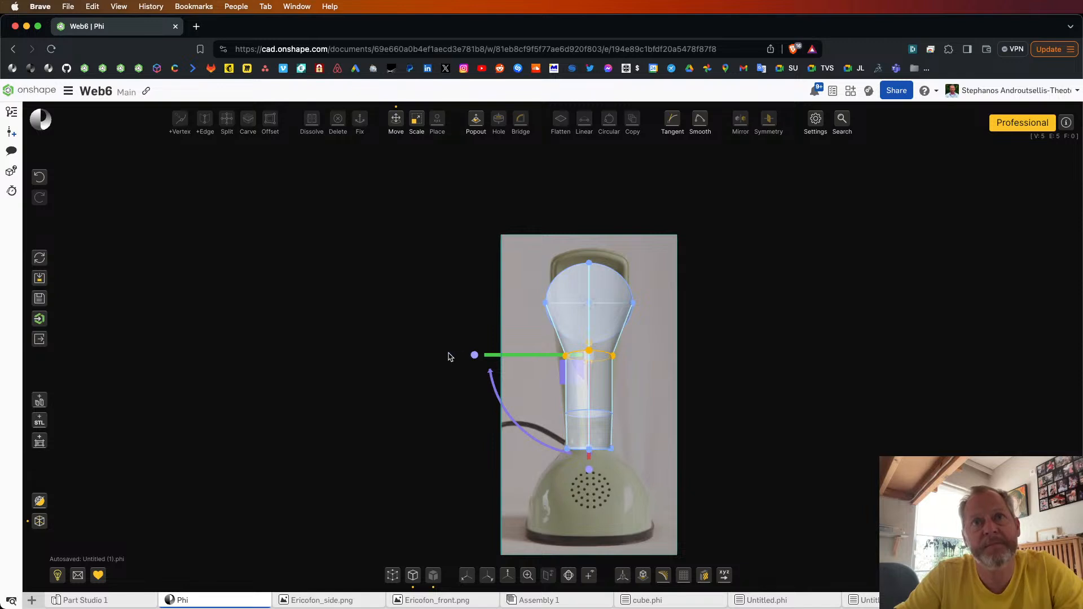
pyautogui.moveTo(474, 357); pyautogui.dragTo(451, 355)
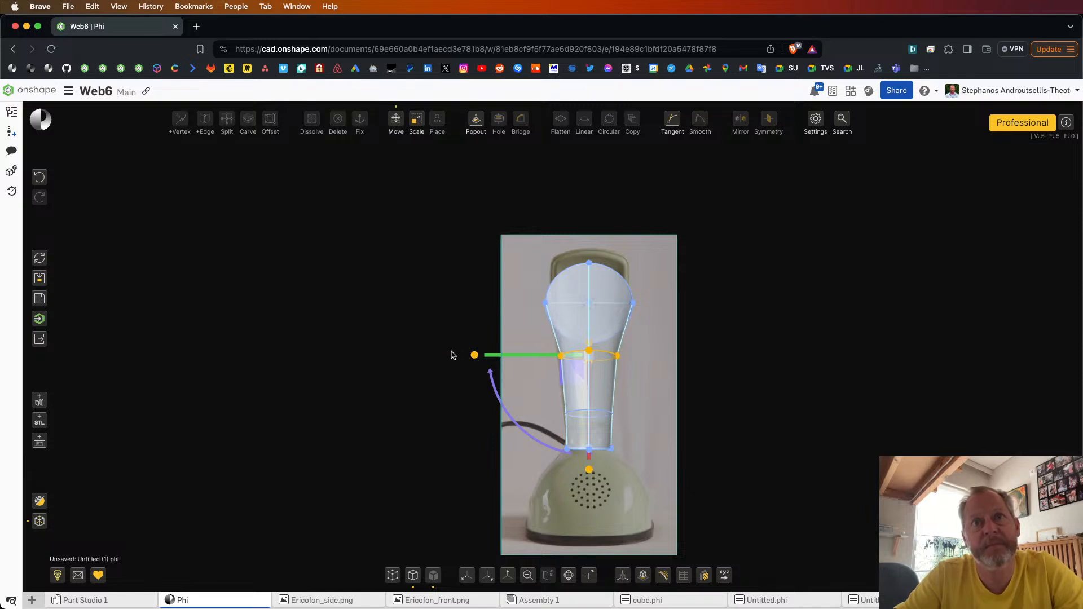
pyautogui.click(713, 285)
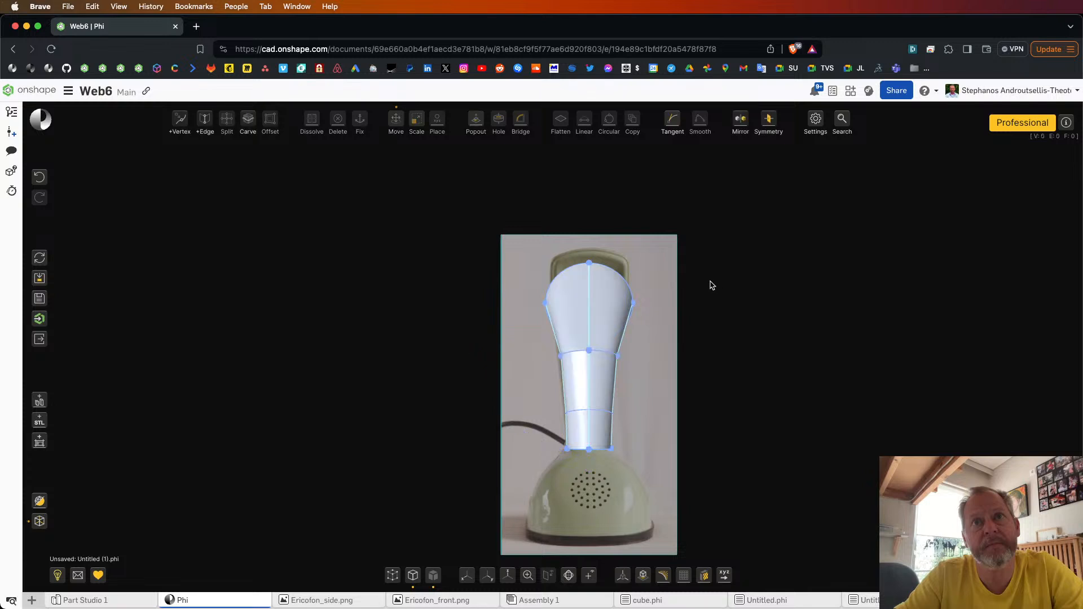
# Step: Select the two upper edges of the head's rim and move them straight up to the top of the phone in the front image
pyautogui.click(566, 269)
pyautogui.click(619, 273)
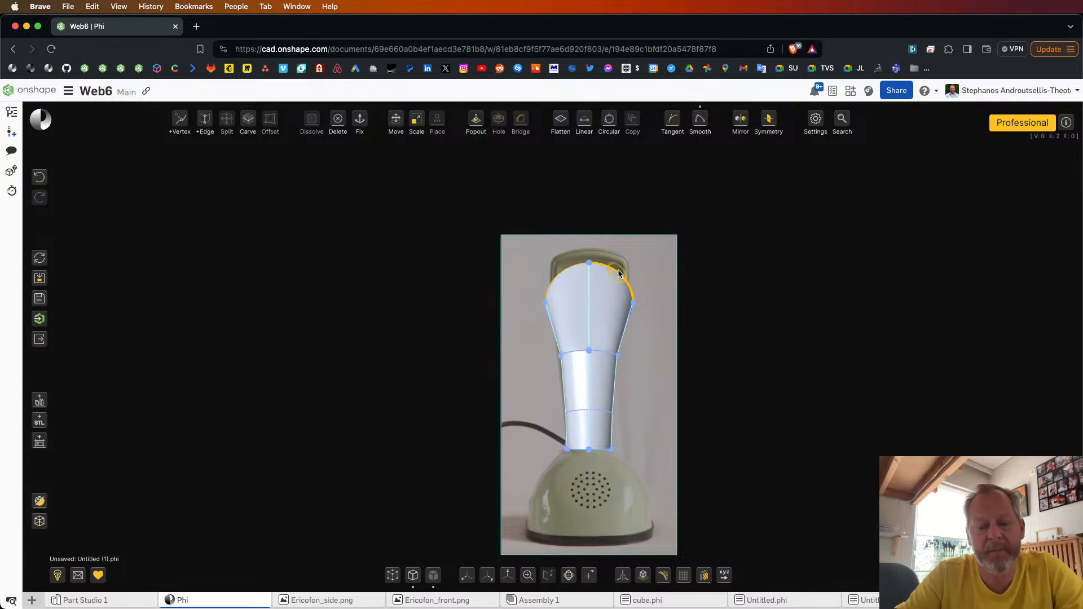
pyautogui.press('m')
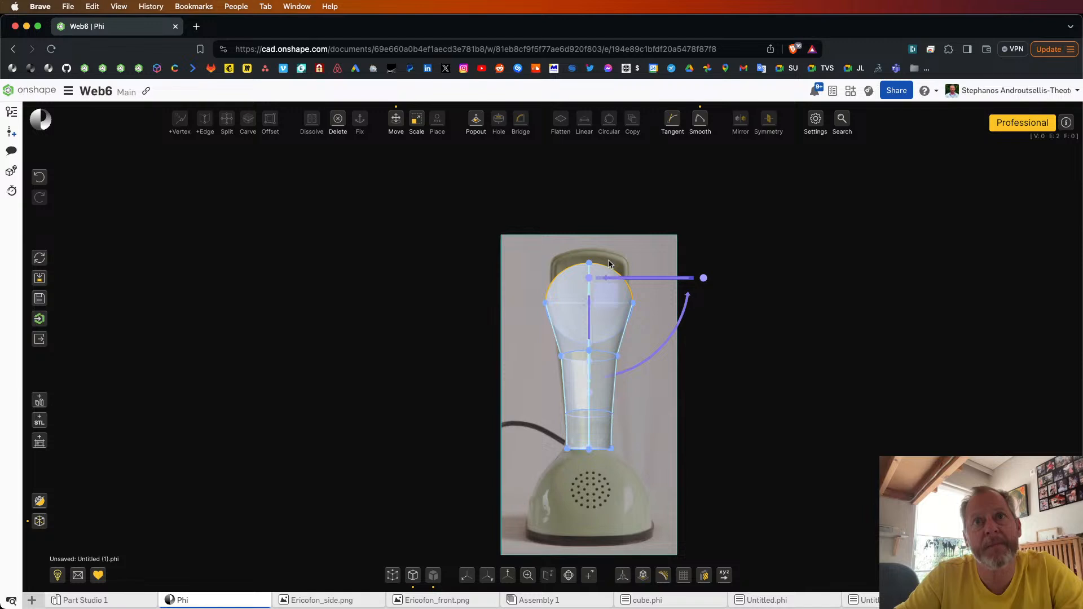
pyautogui.moveTo(768, 385); pyautogui.dragTo(758, 385, button='right')
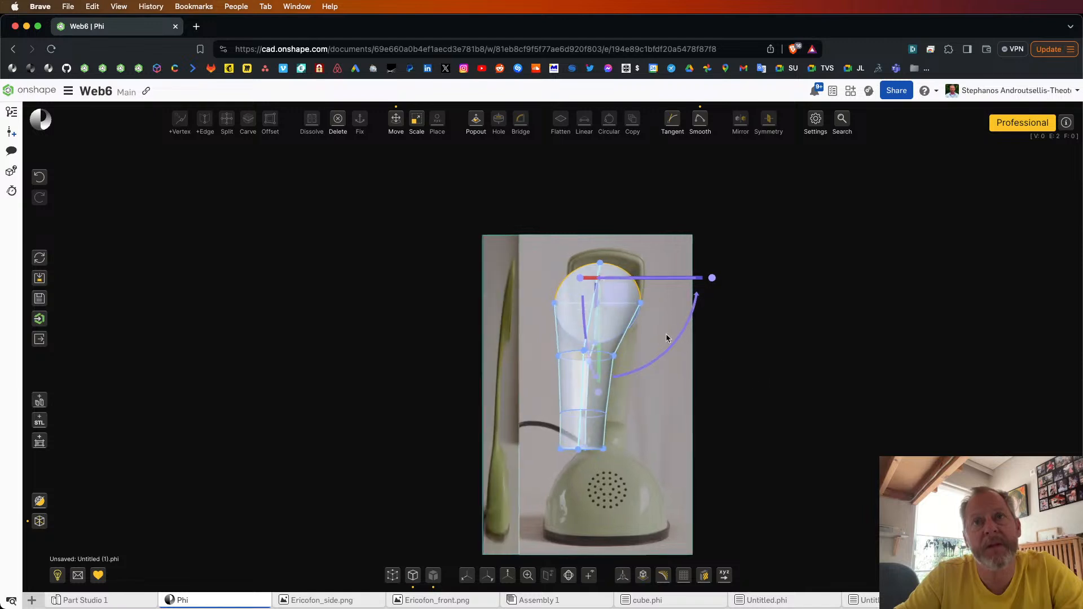
pyautogui.moveTo(601, 342); pyautogui.dragTo(600, 331)
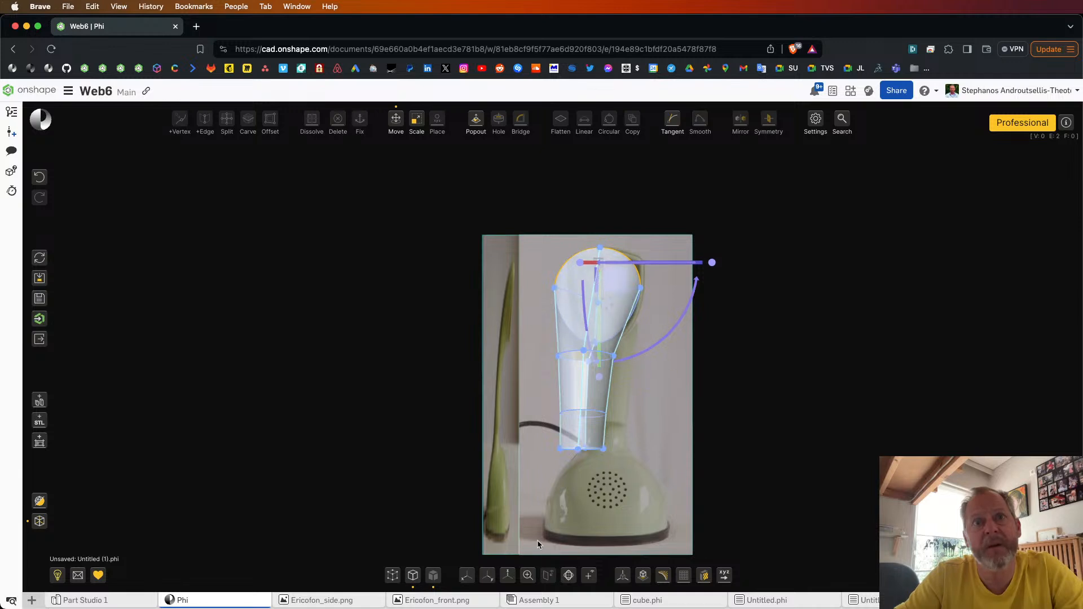
pyautogui.click(490, 580)
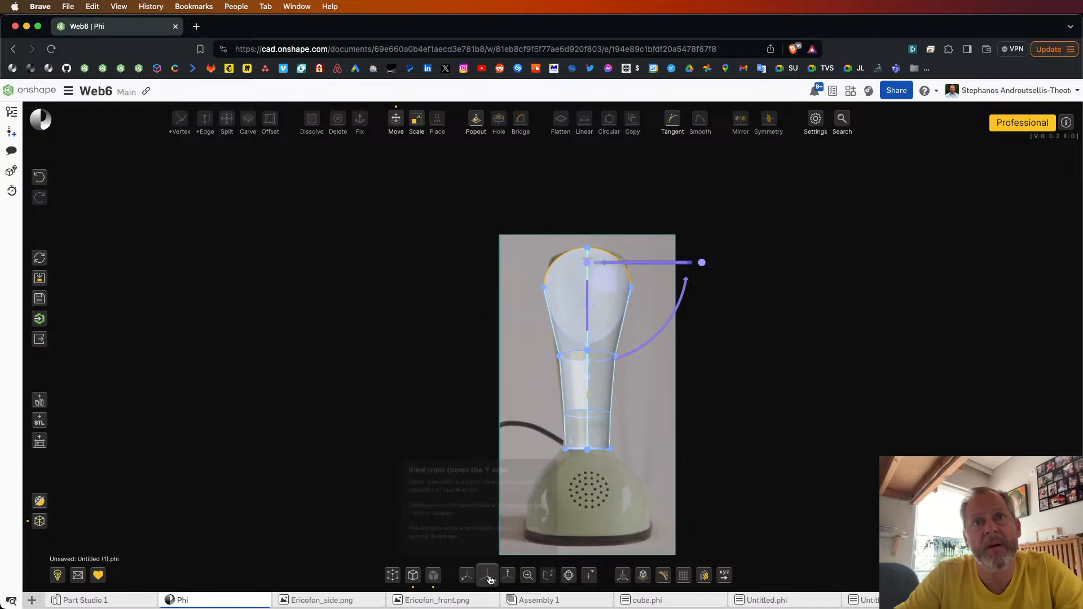
pyautogui.click(732, 235)
# Step: Add a vertex to each of the head's two upper rim edges and move both outward to follow the earpiece's rounded corners
pyautogui.click(555, 260)
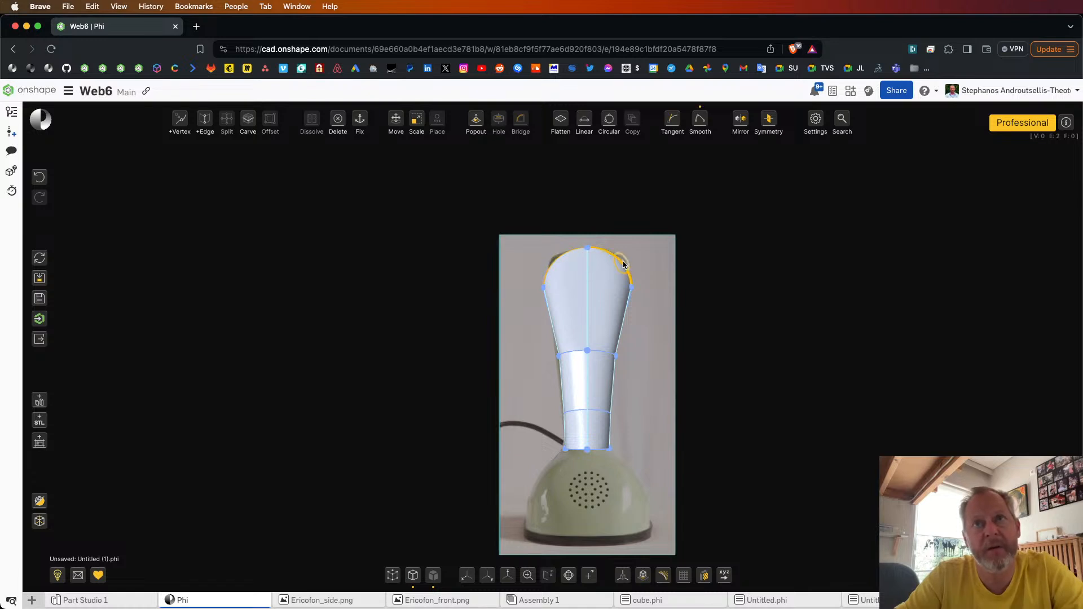
pyautogui.press('v')
pyautogui.scroll(5, 609, 263)
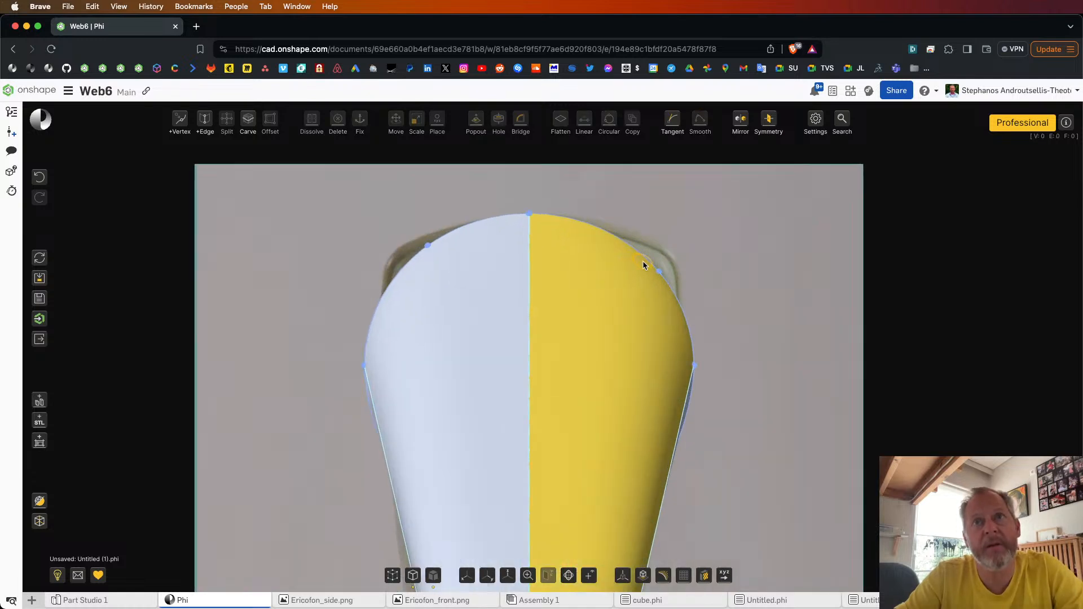
pyautogui.moveTo(661, 270); pyautogui.dragTo(670, 254)
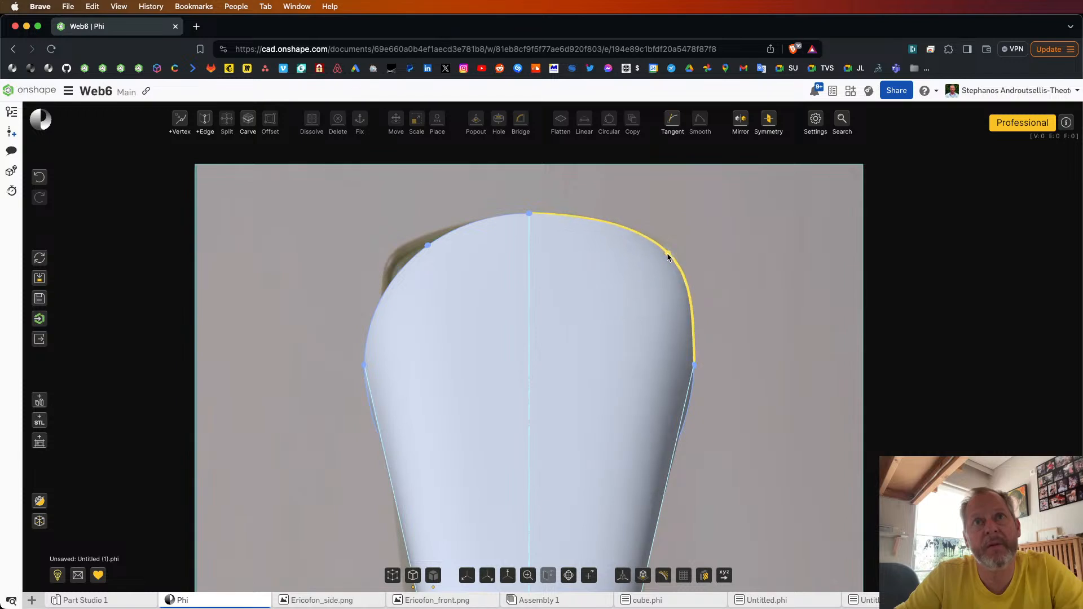
pyautogui.moveTo(428, 247); pyautogui.dragTo(404, 251)
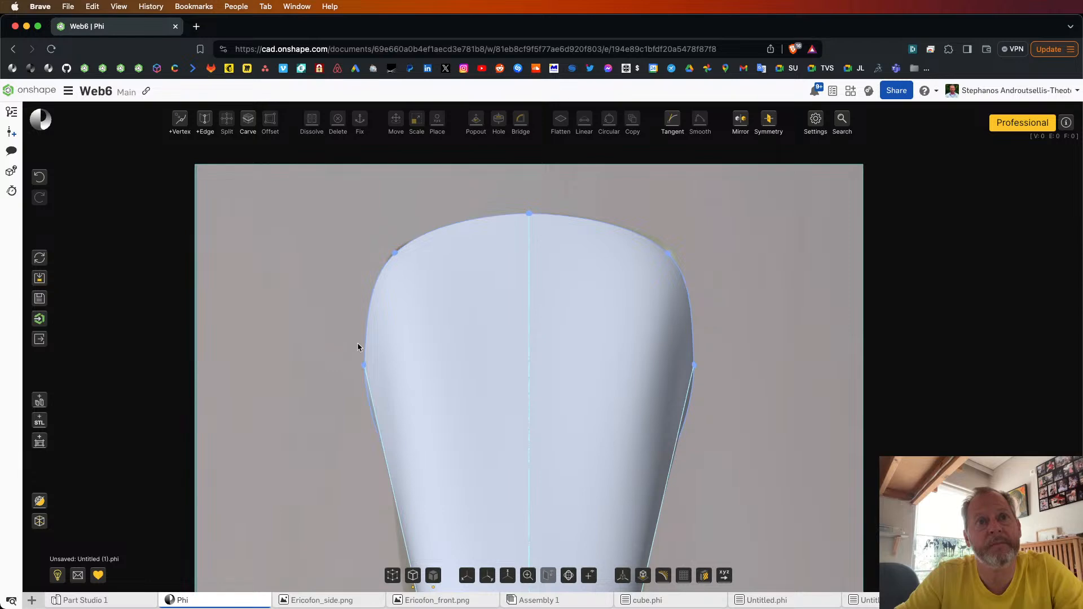
pyautogui.click(487, 575)
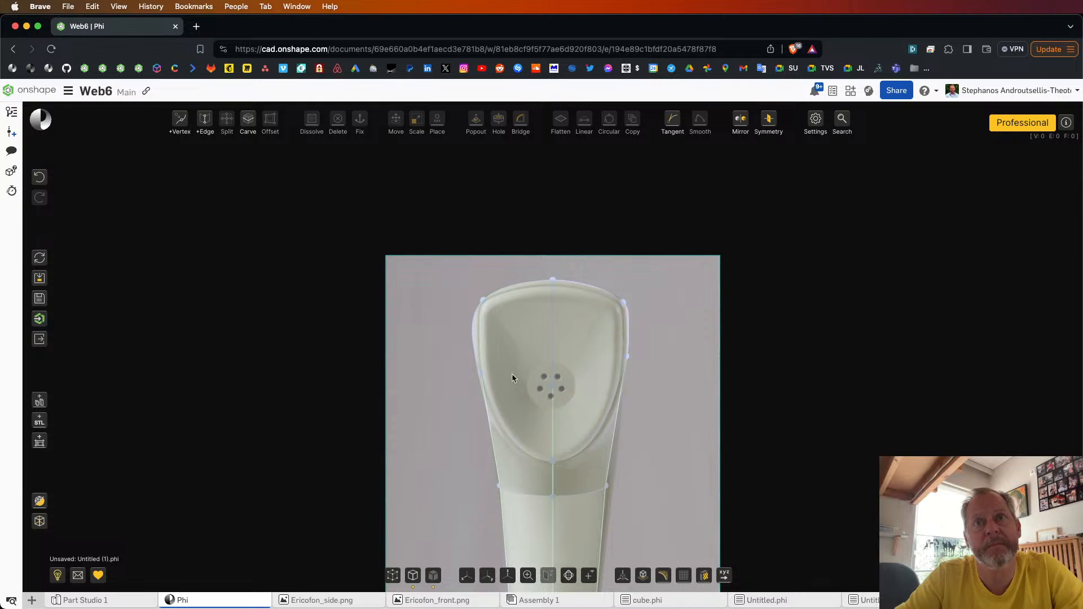
# Step: Select the four upper edges of the head's rim and divide each into three segments
pyautogui.scroll(5, 622, 335)
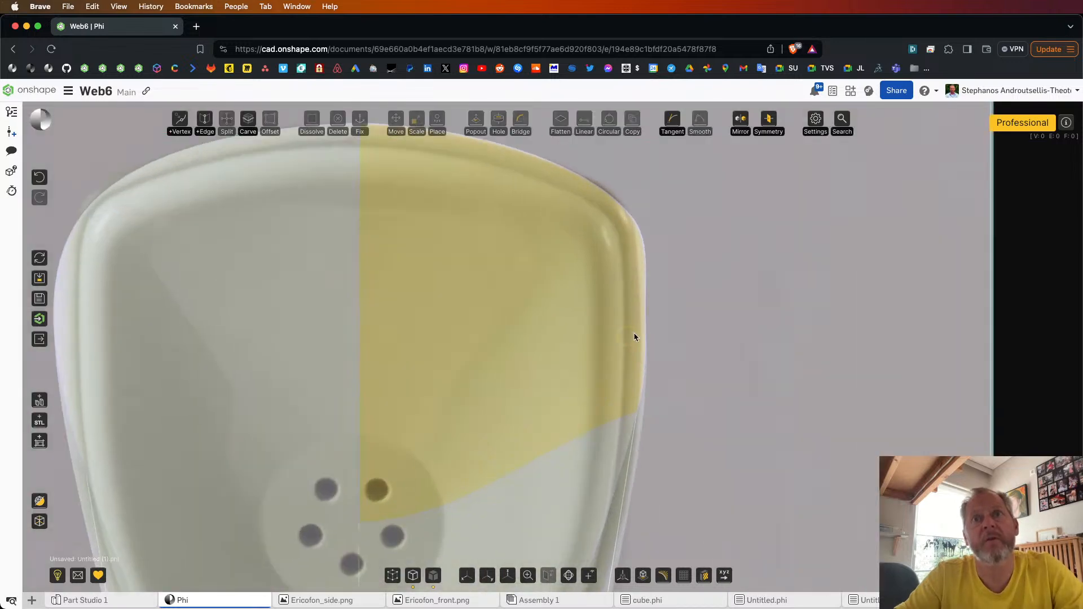
pyautogui.scroll(-3, 635, 333)
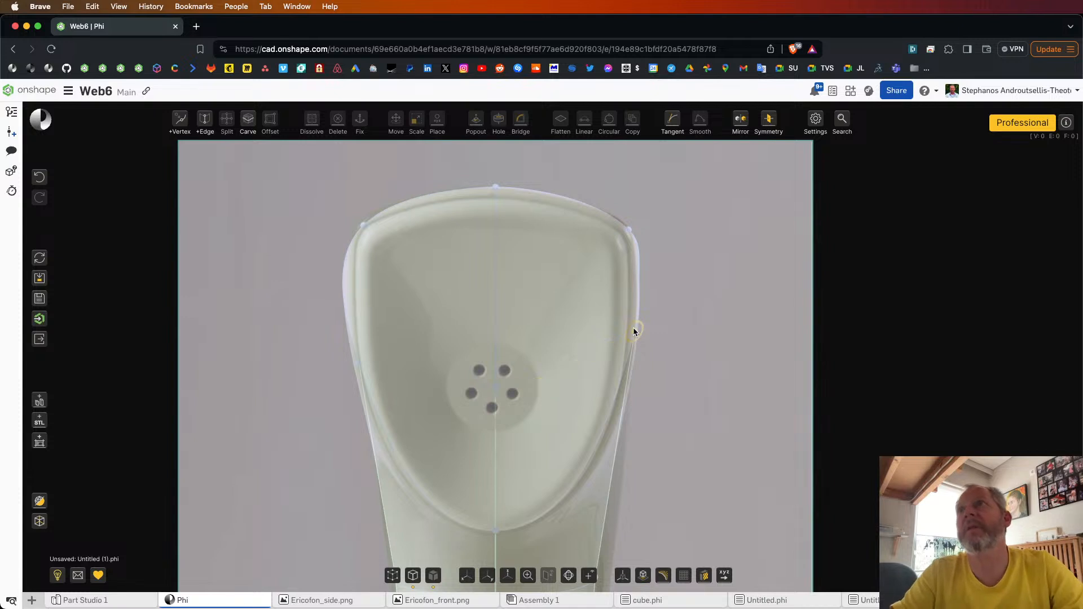
pyautogui.click(620, 223)
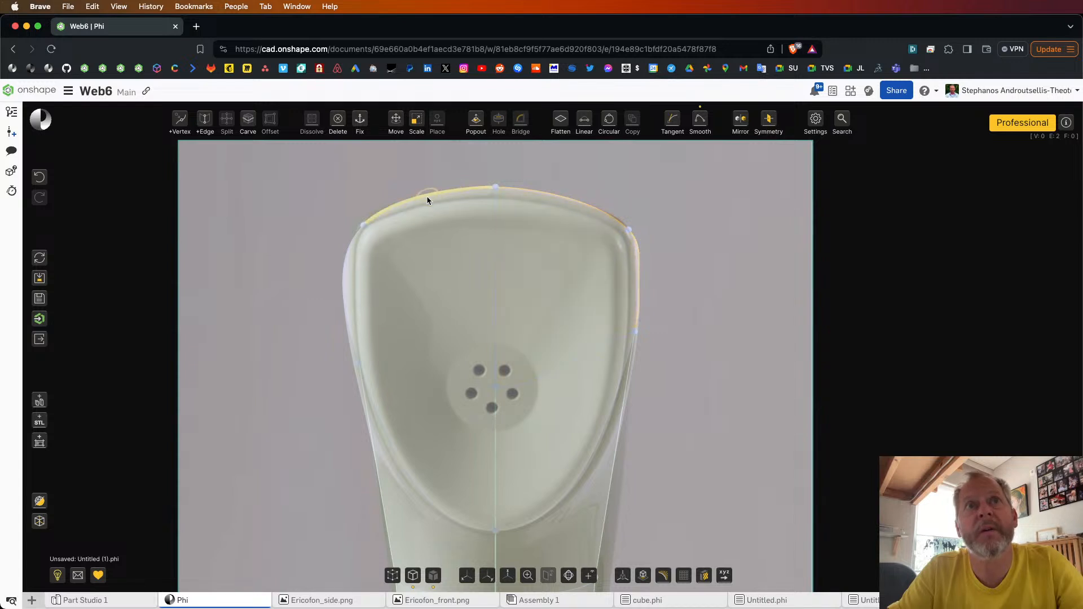
pyautogui.click(349, 253)
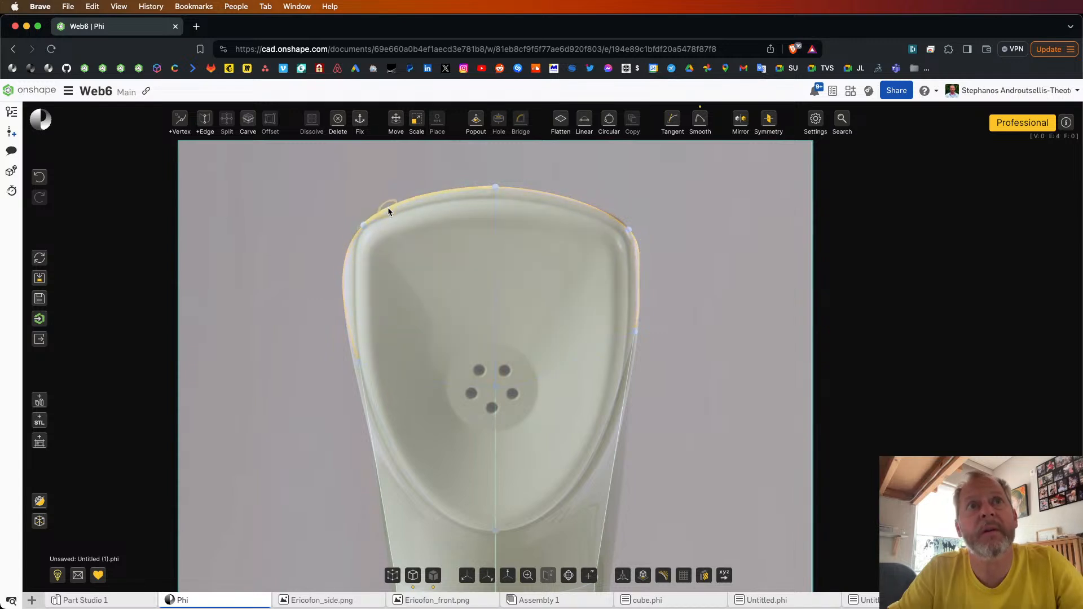
pyautogui.press('3')
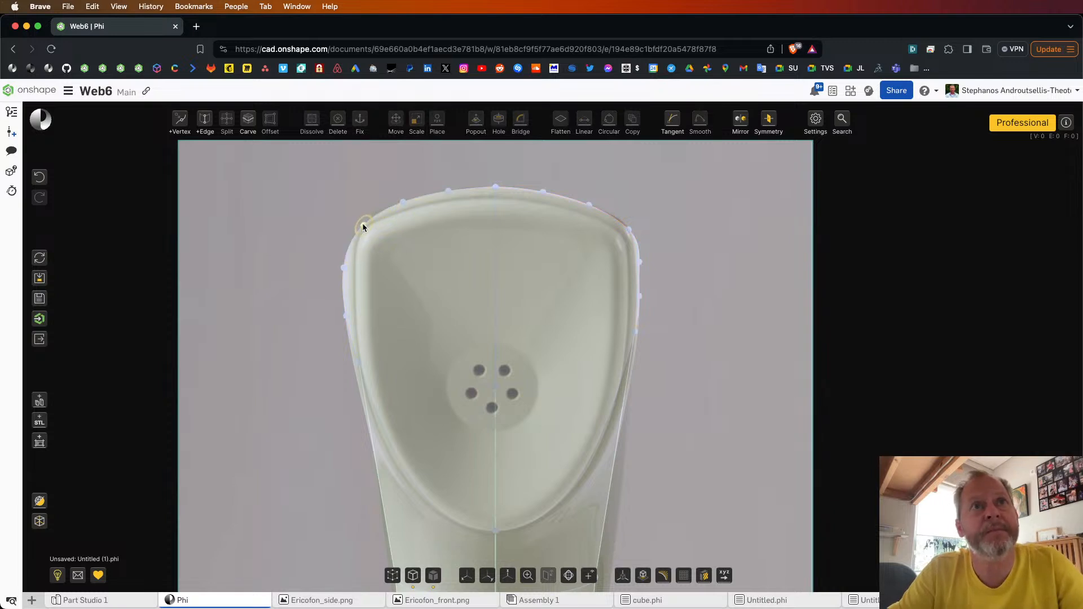
# Step: Move the new vertices on the rim's left side inward to the earpiece outline and smooth that side's three edges
pyautogui.click(343, 267)
pyautogui.press('Delete')
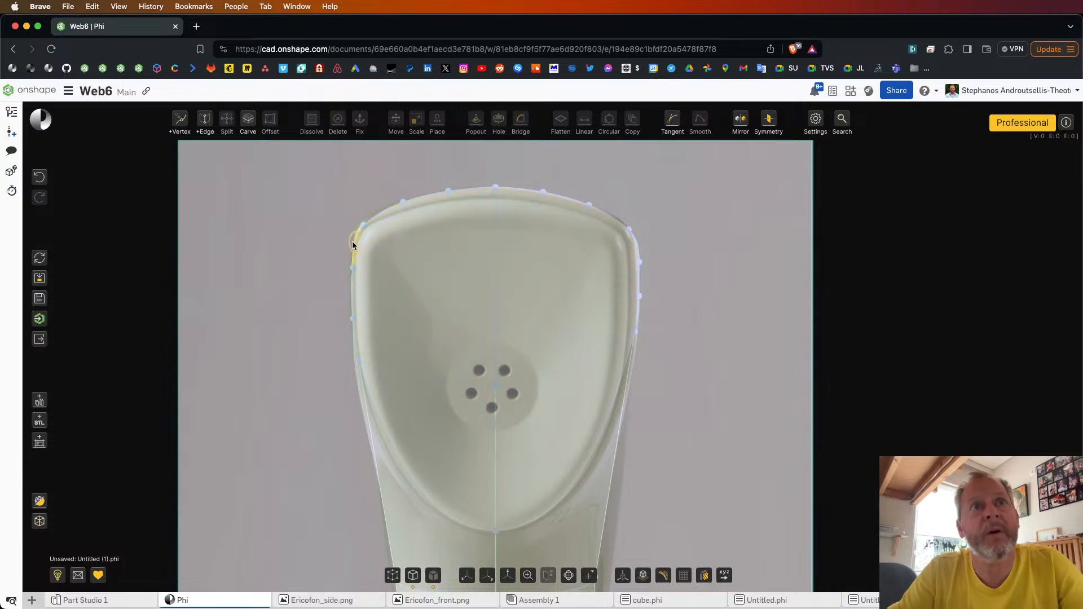
pyautogui.click(351, 291)
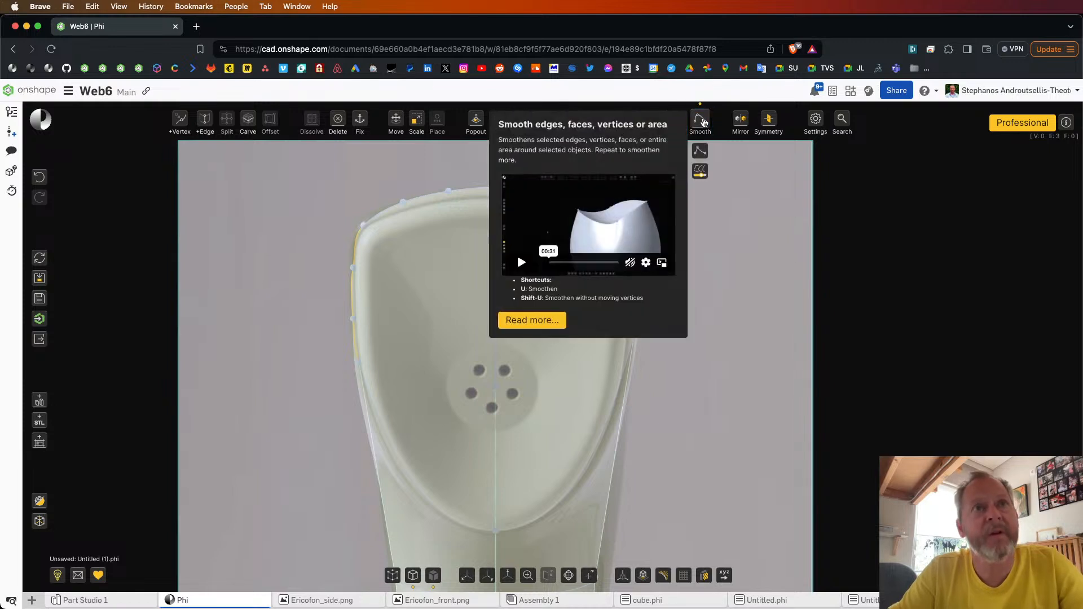
pyautogui.click(704, 122)
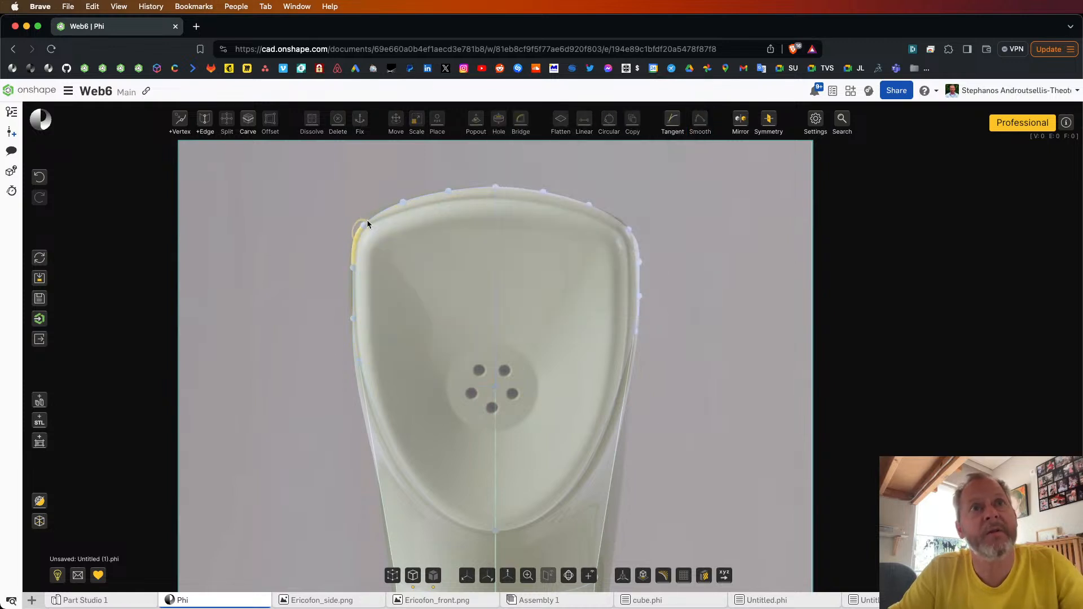
# Step: Select the three edges on the right side of the head's rim and smooth them
pyautogui.click(639, 276)
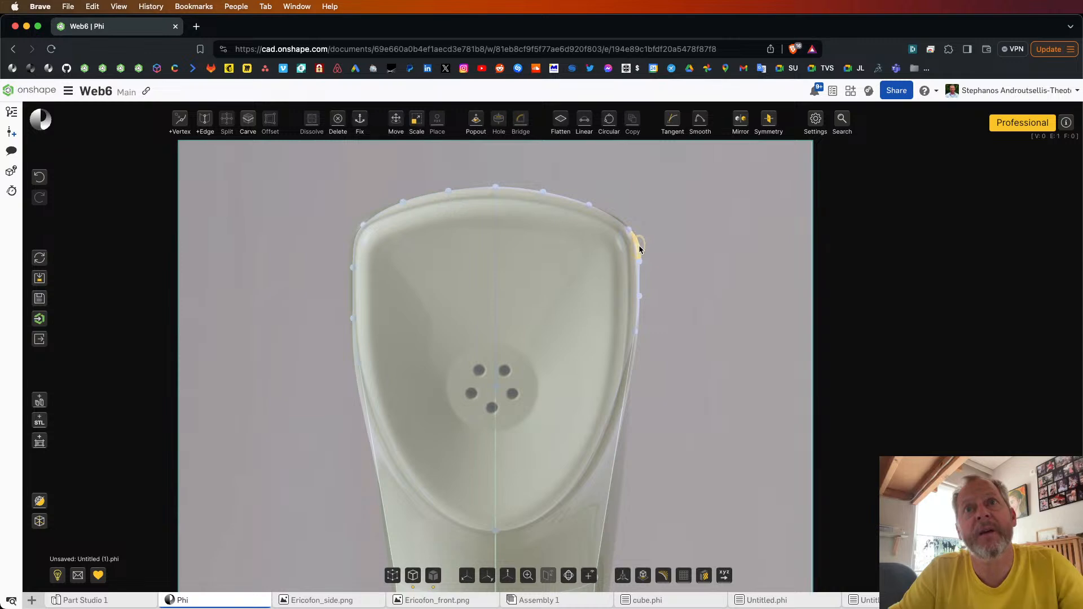
pyautogui.click(640, 313)
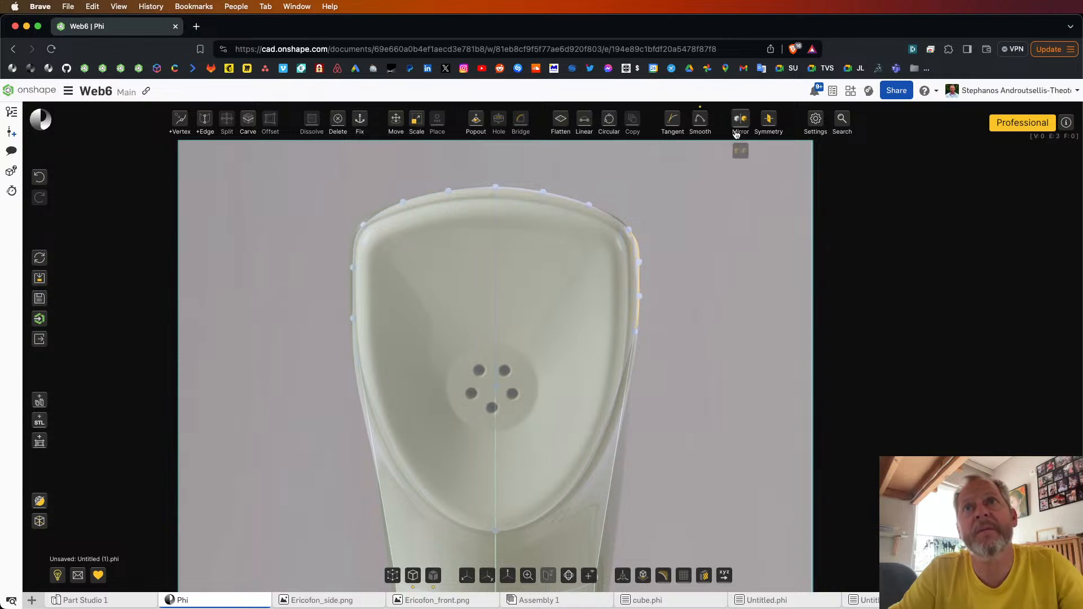
pyautogui.click(702, 120)
pyautogui.click(699, 278)
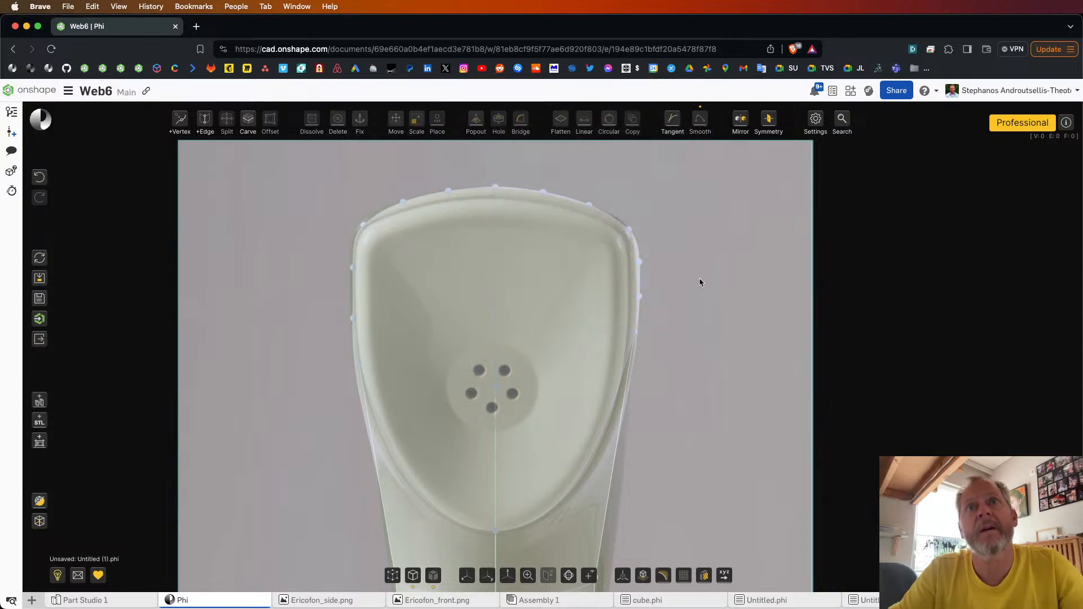
# Step: Select the lengthwise edges of the neck and head on both sides, front and back, and smooth them
pyautogui.moveTo(699, 278); pyautogui.dragTo(472, 314, button='right')
pyautogui.scroll(-3, 554, 296)
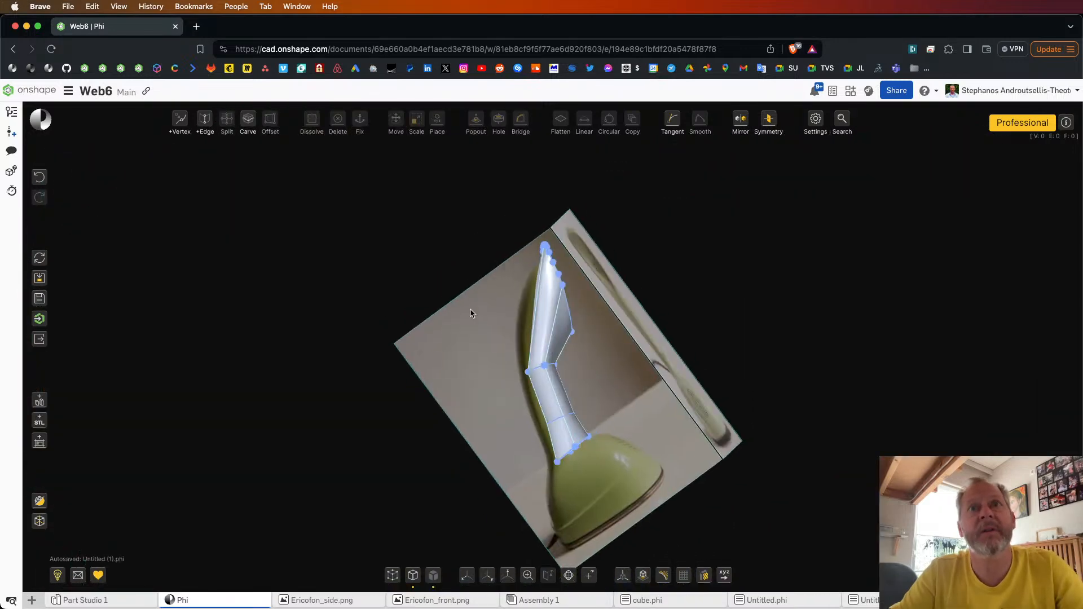
pyautogui.click(488, 576)
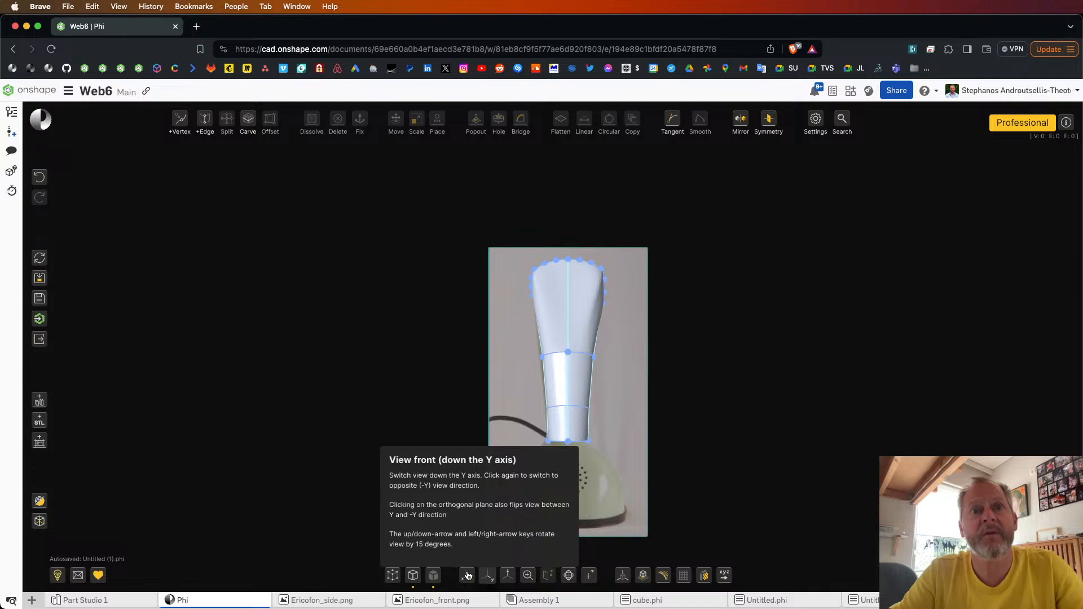
pyautogui.click(467, 575)
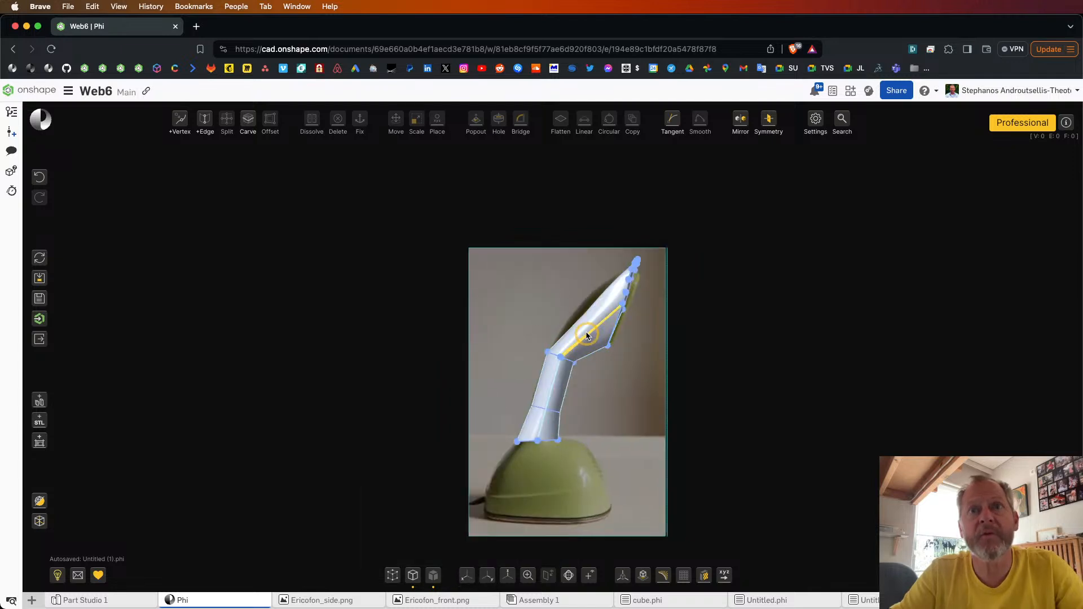
pyautogui.click(555, 385)
pyautogui.click(556, 389)
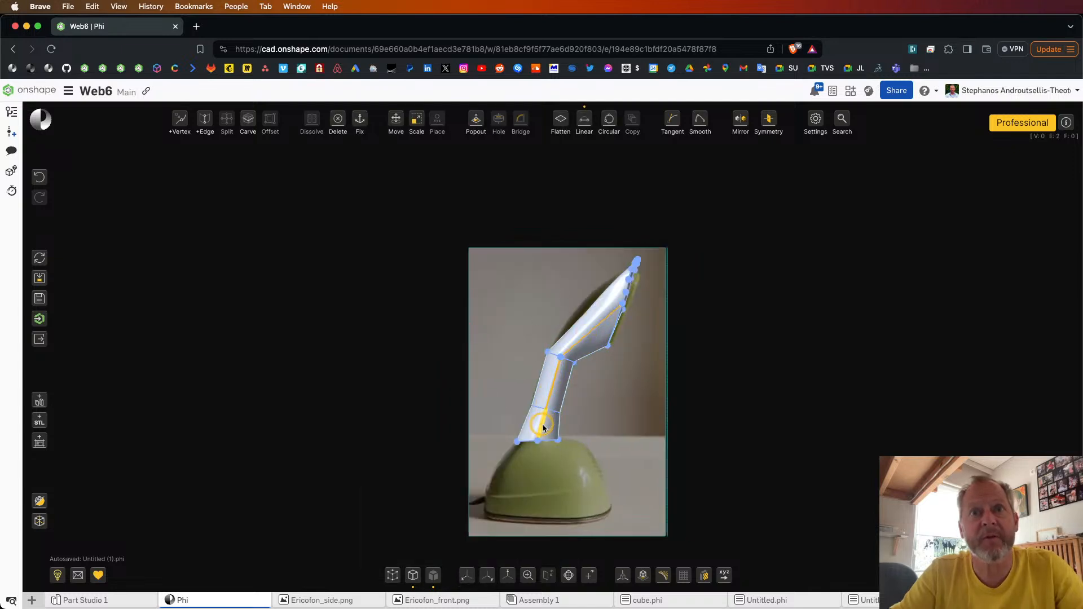
pyautogui.click(603, 353)
pyautogui.click(561, 429)
pyautogui.click(524, 424)
pyautogui.click(540, 371)
pyautogui.click(564, 337)
pyautogui.moveTo(509, 335); pyautogui.dragTo(652, 334, button='right')
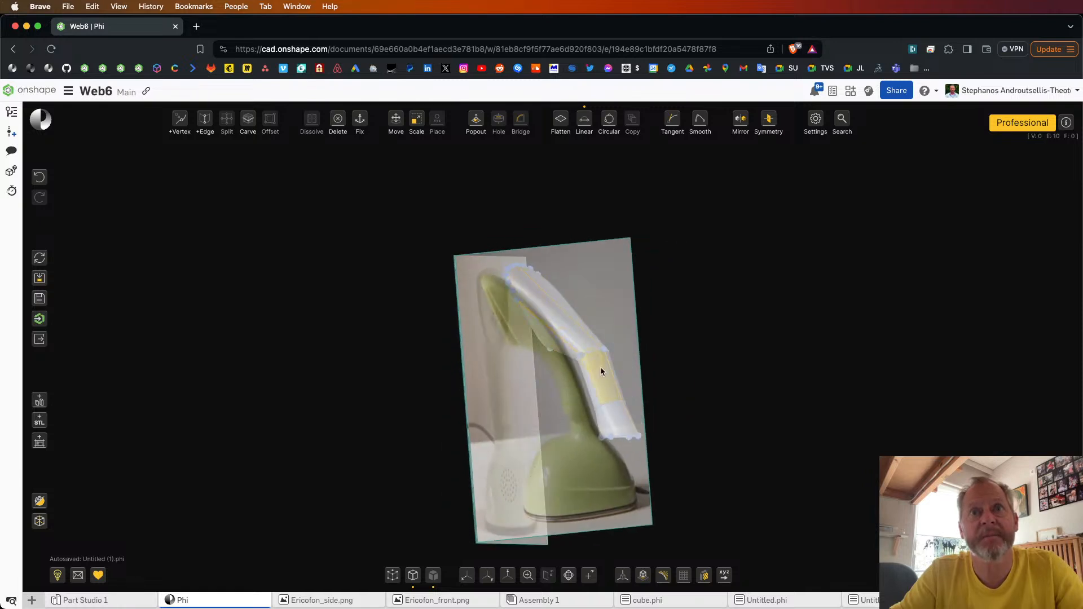
pyautogui.click(603, 421)
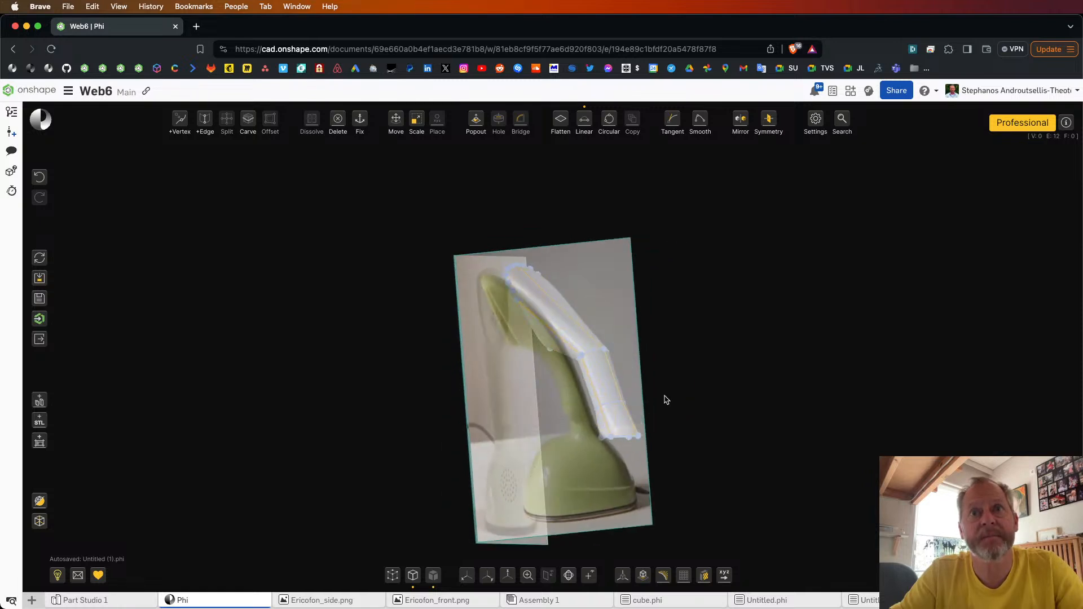
pyautogui.moveTo(719, 386); pyautogui.dragTo(575, 387, button='right')
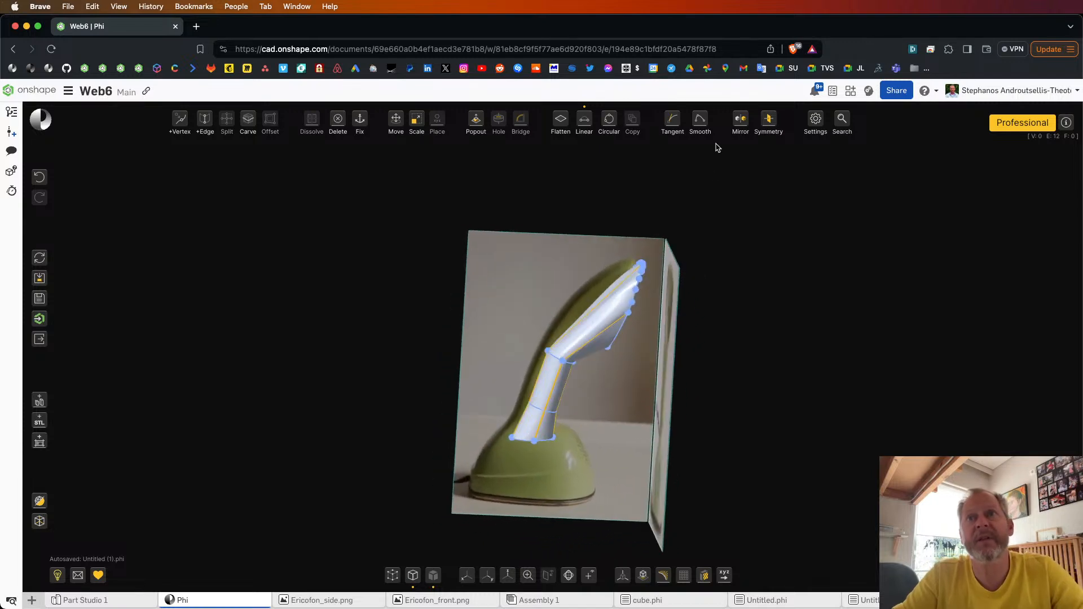
pyautogui.click(700, 117)
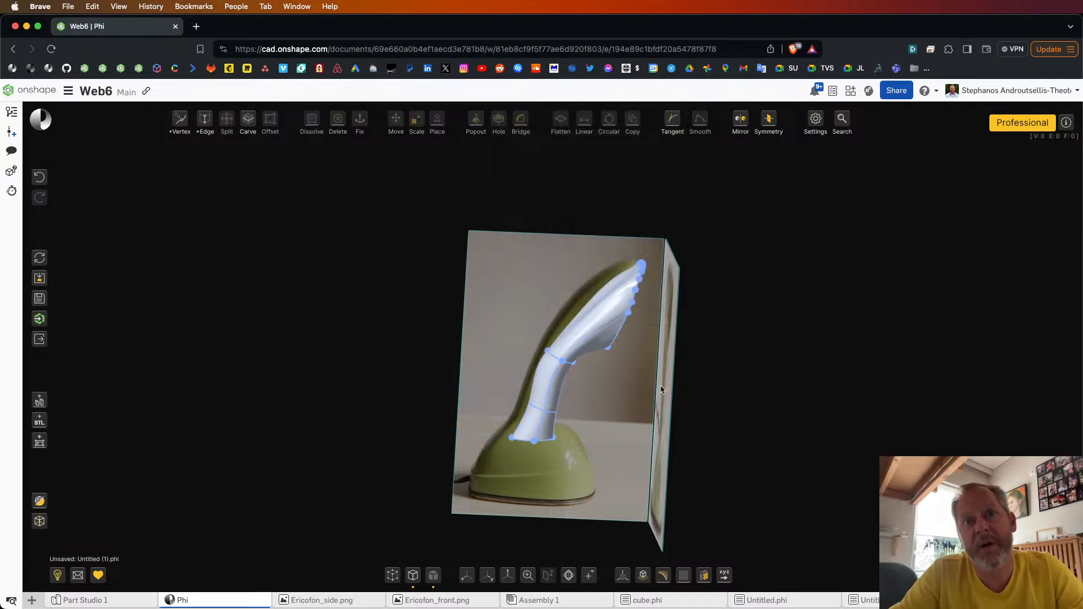
# Step: Show all vertices and edges of the model and set the view to the side
pyautogui.scroll(5, 568, 429)
pyautogui.scroll(-5, 590, 393)
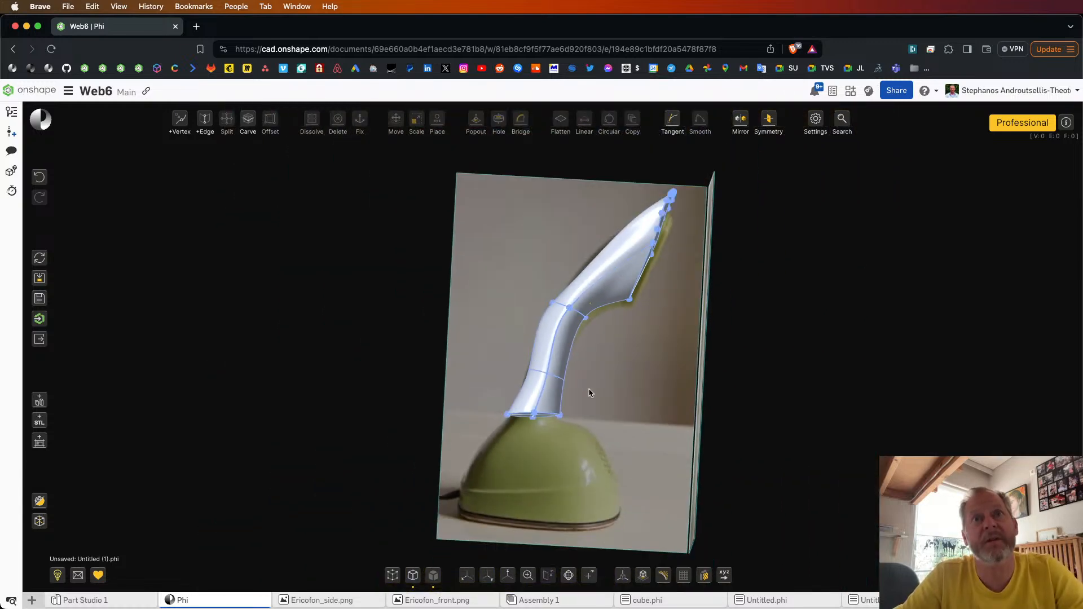
pyautogui.click(394, 575)
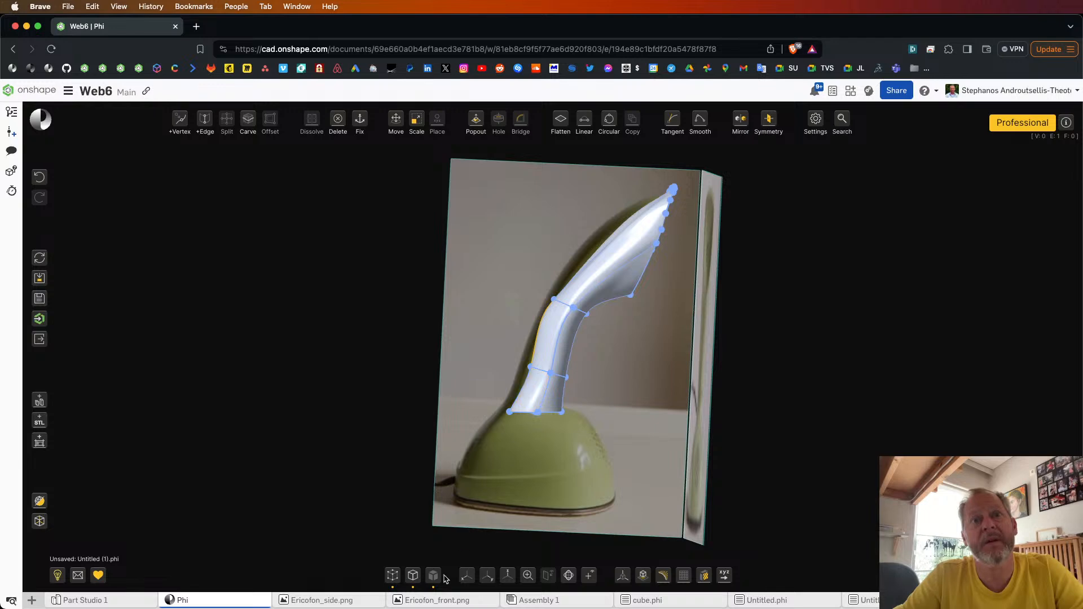
pyautogui.click(415, 577)
pyautogui.click(489, 575)
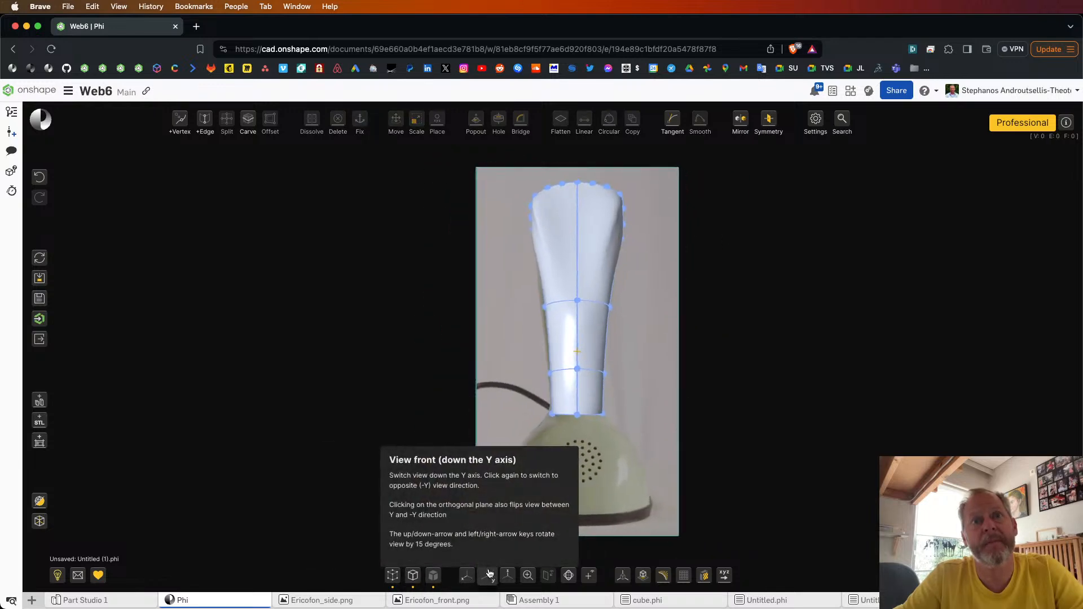
pyautogui.click(467, 575)
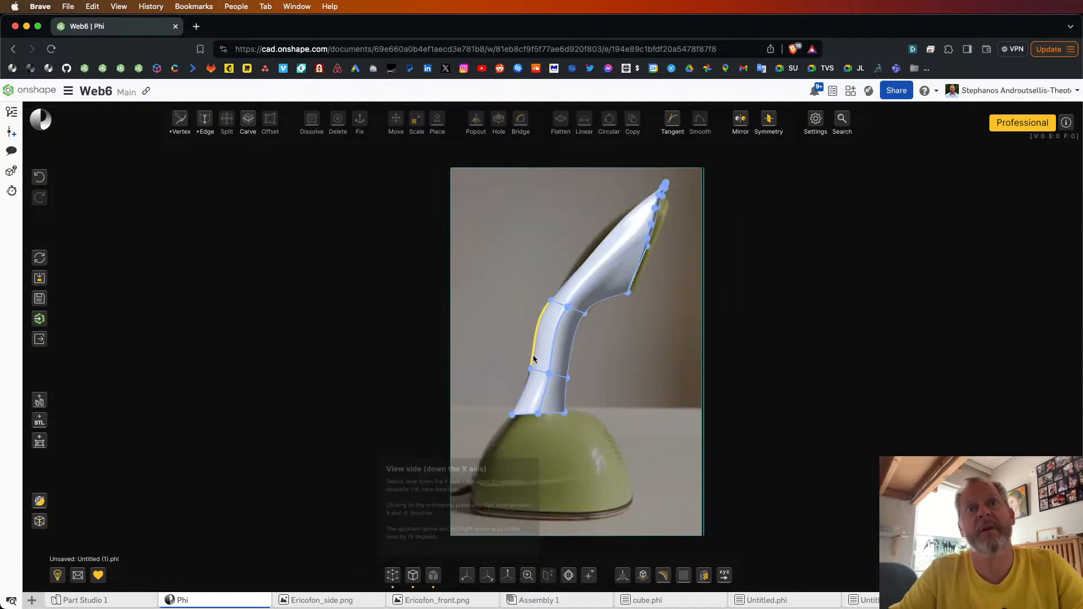
# Step: Add a vertex midway along the head's back edge and smooth the three back edges below it
pyautogui.click(525, 388)
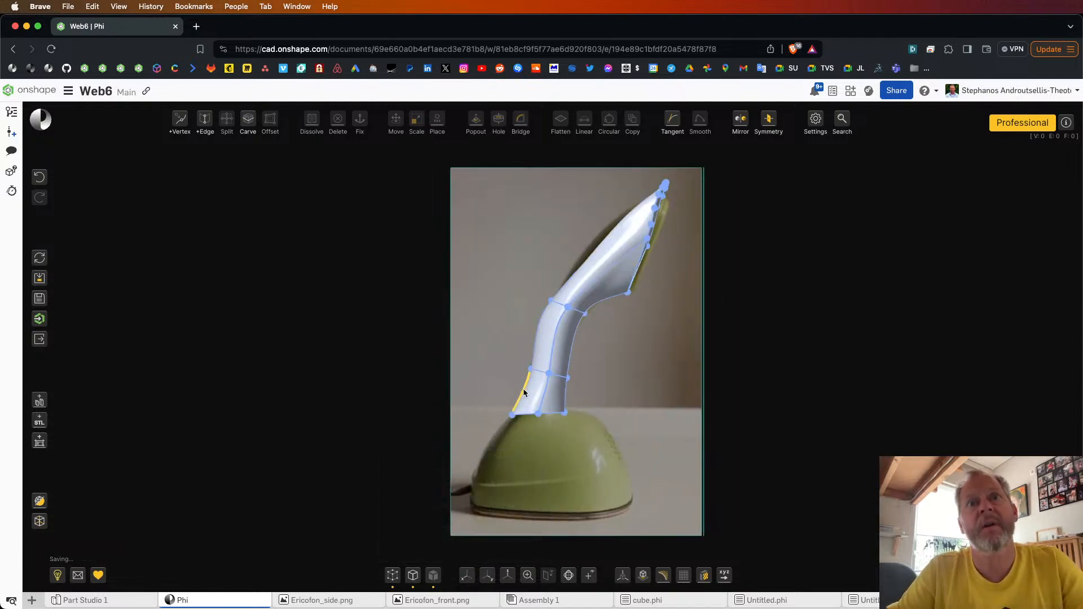
pyautogui.click(602, 233)
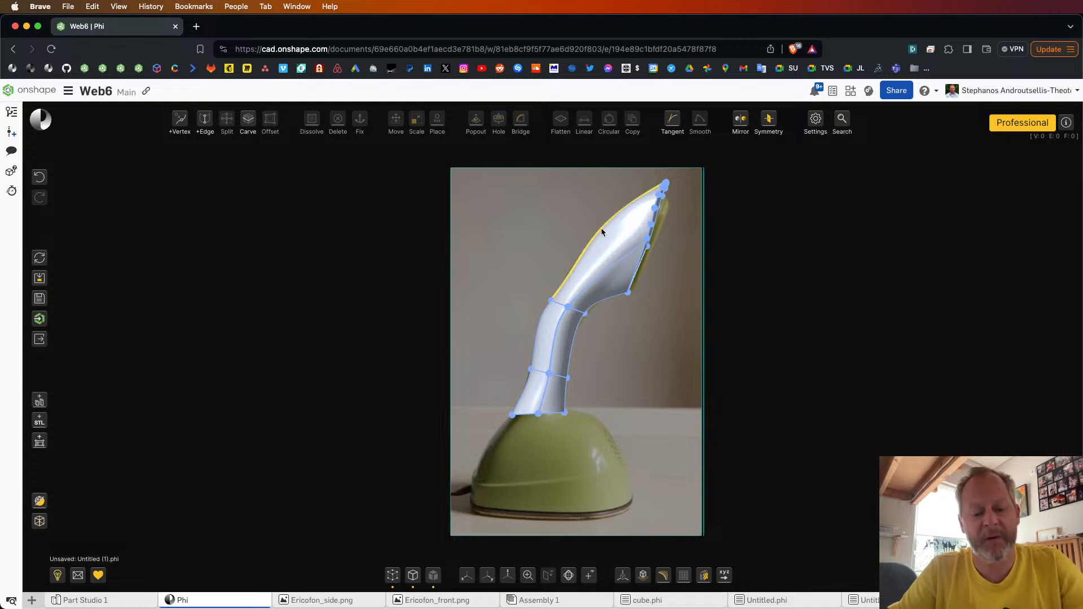
pyautogui.click(601, 229)
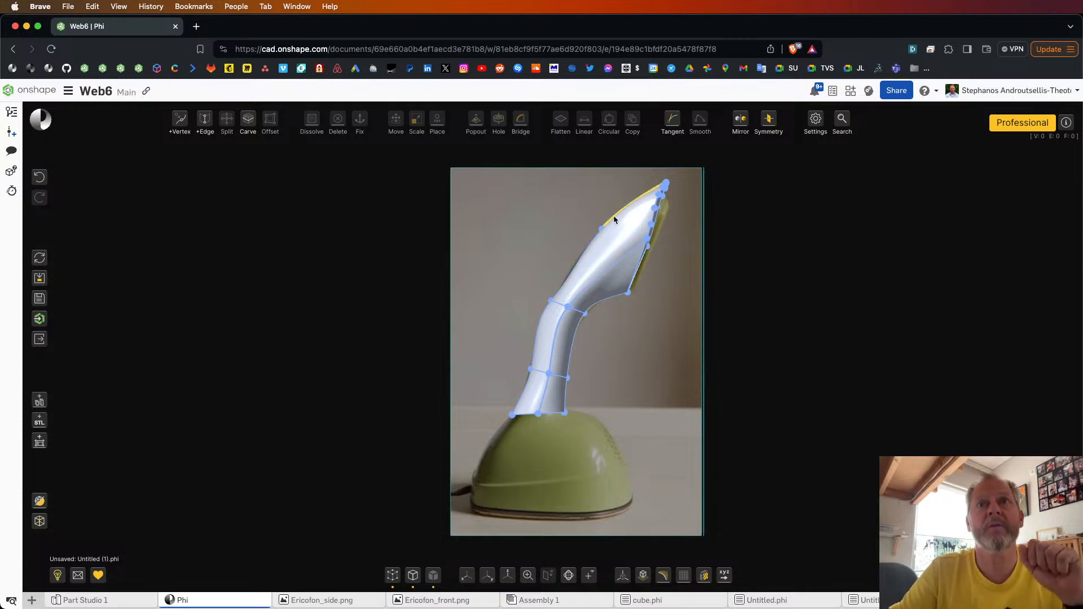
pyautogui.click(615, 220)
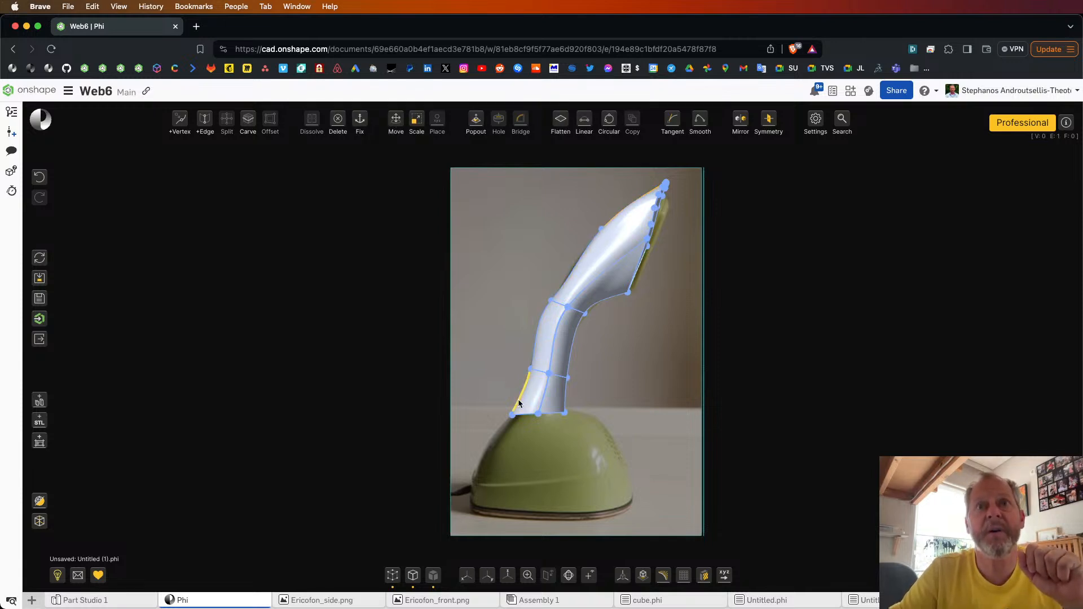
pyautogui.click(737, 306)
pyautogui.moveTo(707, 265); pyautogui.dragTo(728, 302, button='right')
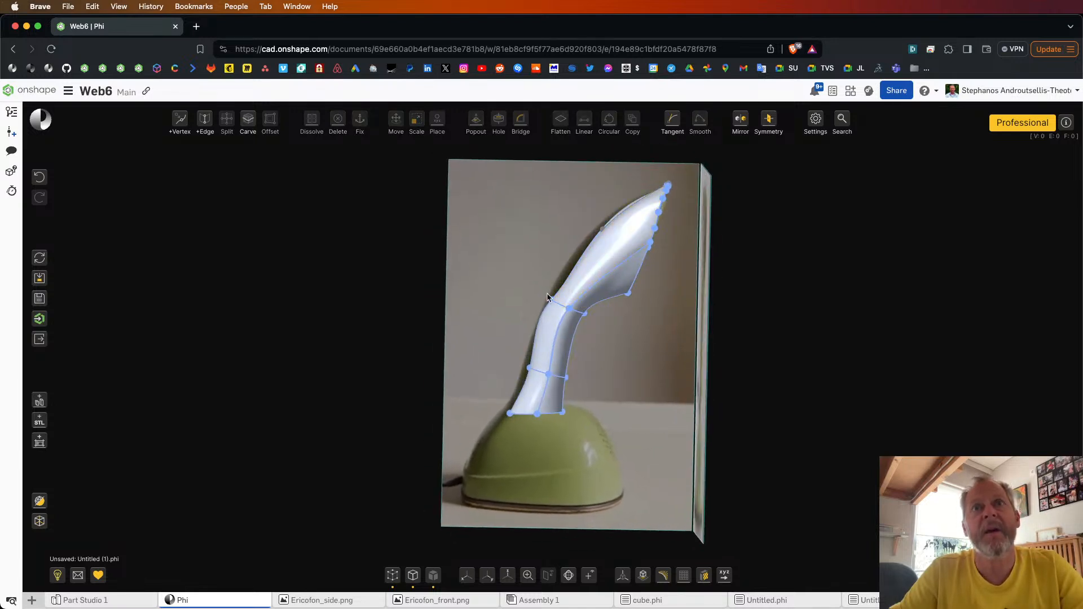
pyautogui.click(541, 312)
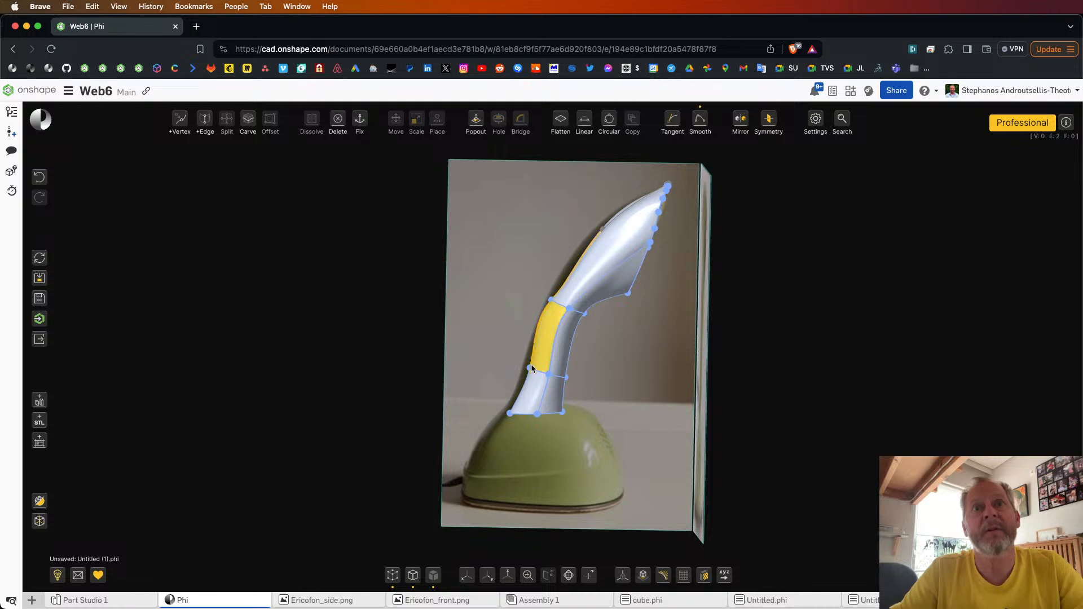
pyautogui.moveTo(701, 122)
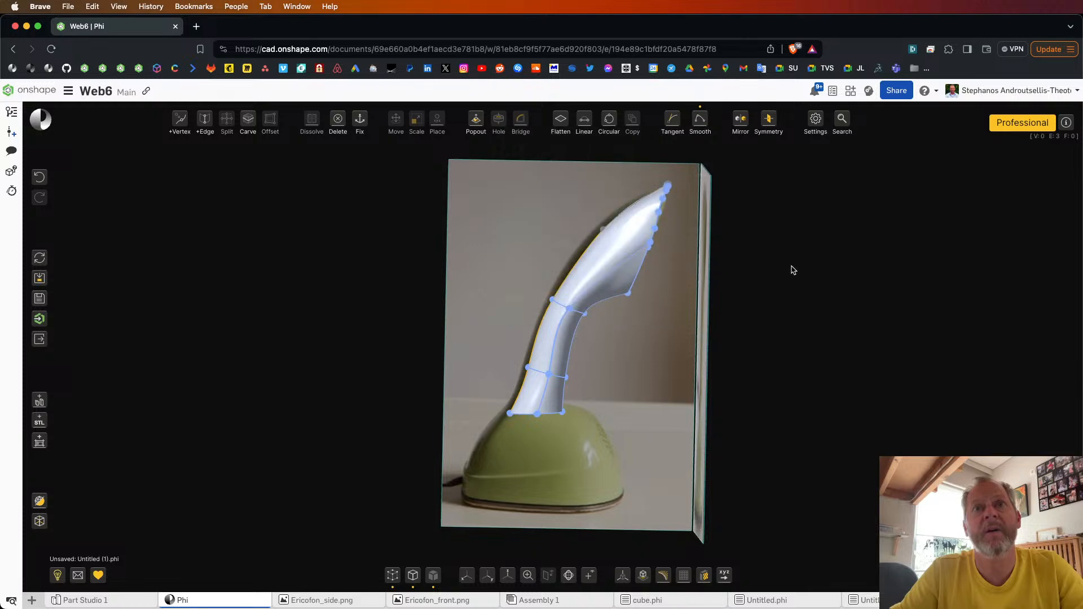
# Step: Turn off tooltips in the application settings
pyautogui.click(816, 120)
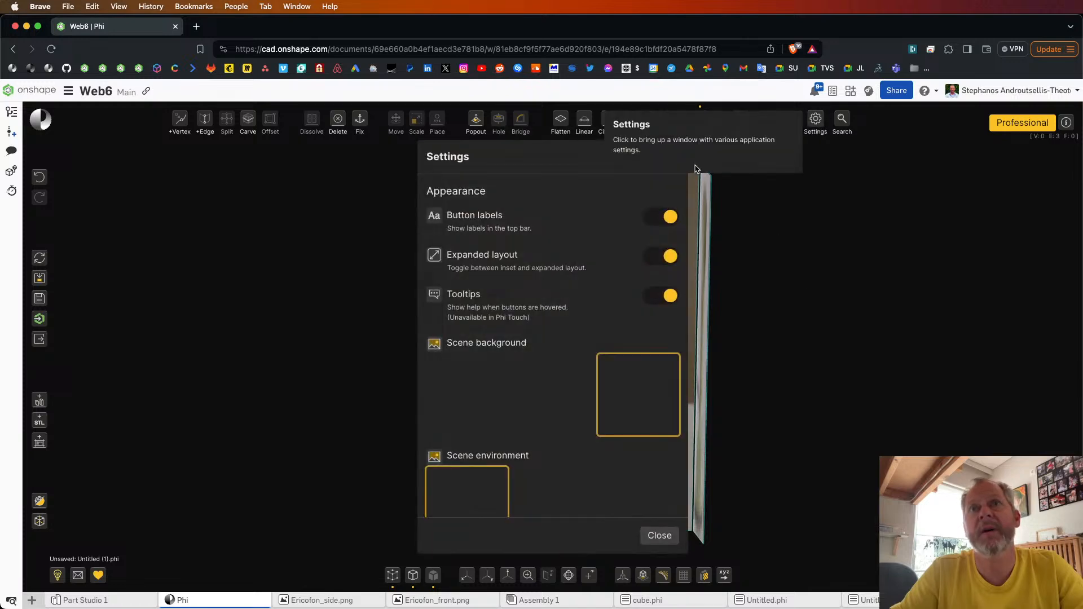
pyautogui.click(671, 297)
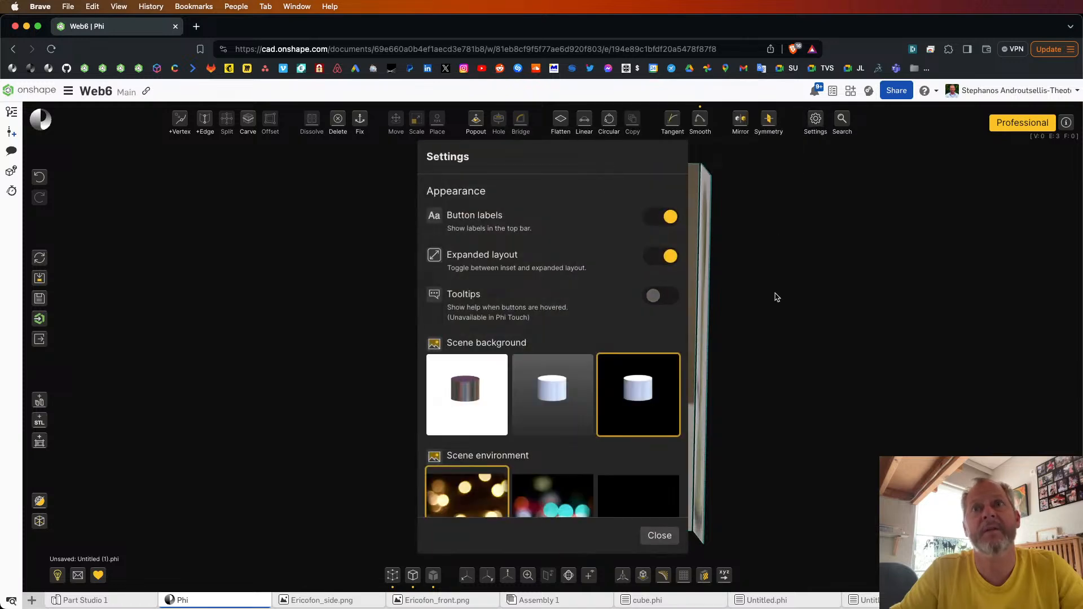
pyautogui.click(774, 298)
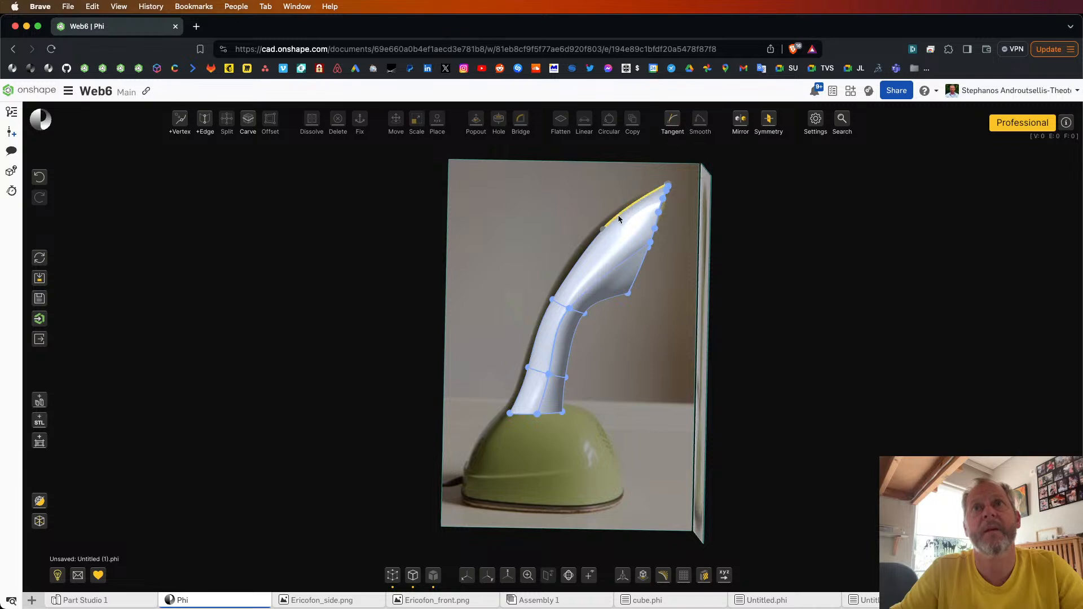
# Step: Reselect the three back edges from the head's middle vertex down to the neck's base and smooth them once more
pyautogui.click(591, 247)
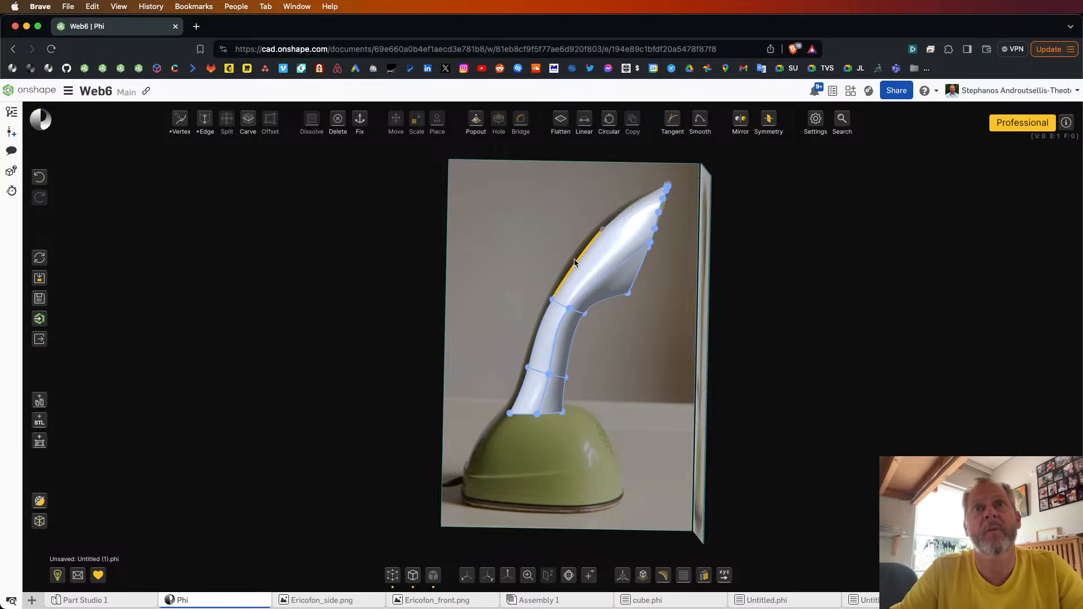
pyautogui.click(518, 390)
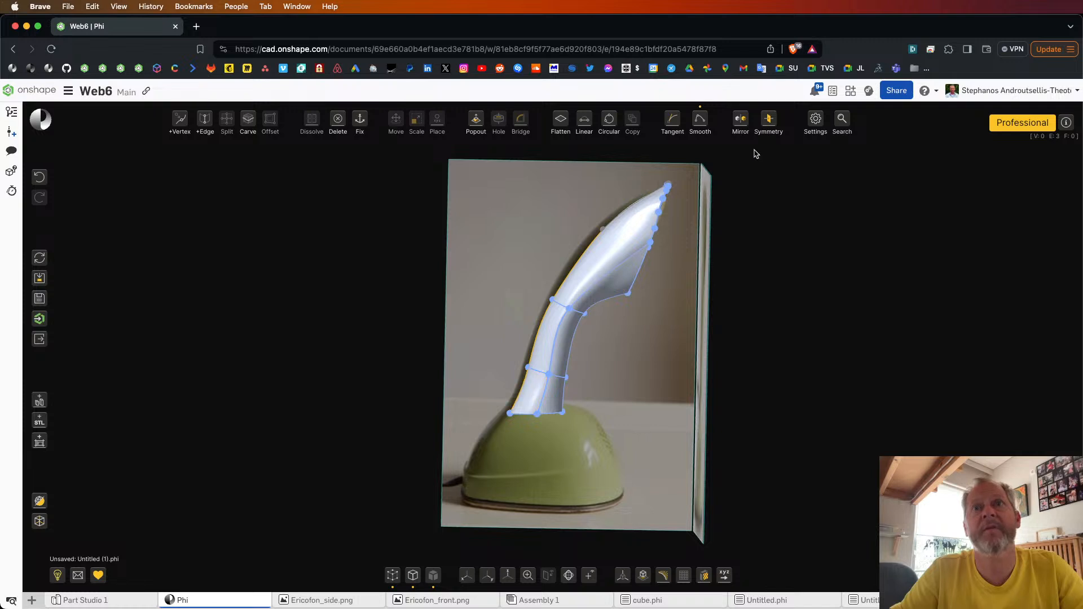
pyautogui.click(701, 124)
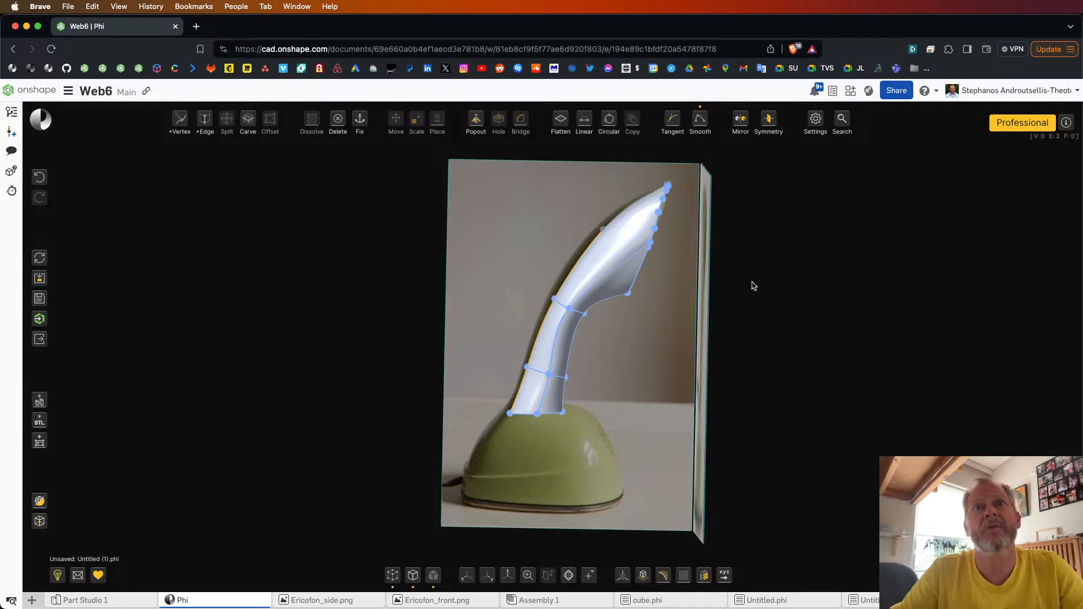
# Step: Move the neck's upper back edge outward to match the side reference photo and compare the model in front and side views
pyautogui.click(549, 311)
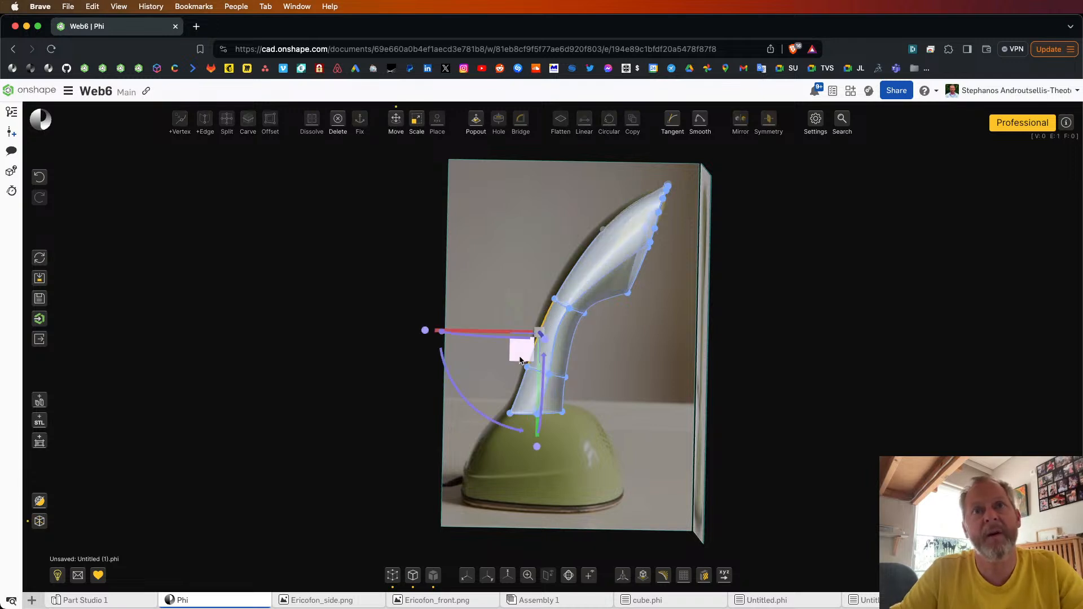
pyautogui.moveTo(519, 358); pyautogui.dragTo(514, 354)
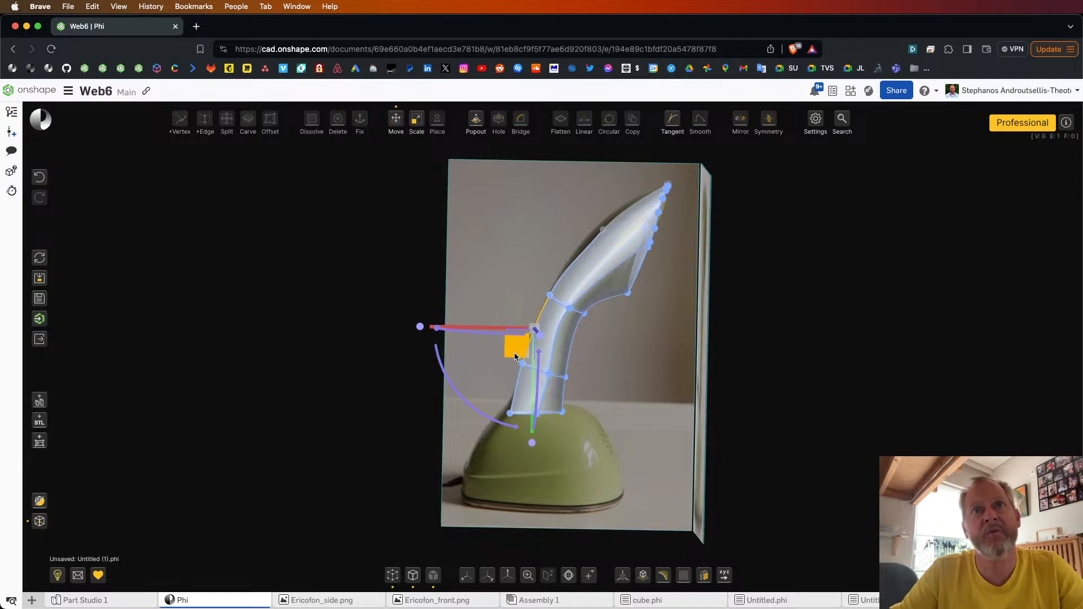
pyautogui.click(659, 276)
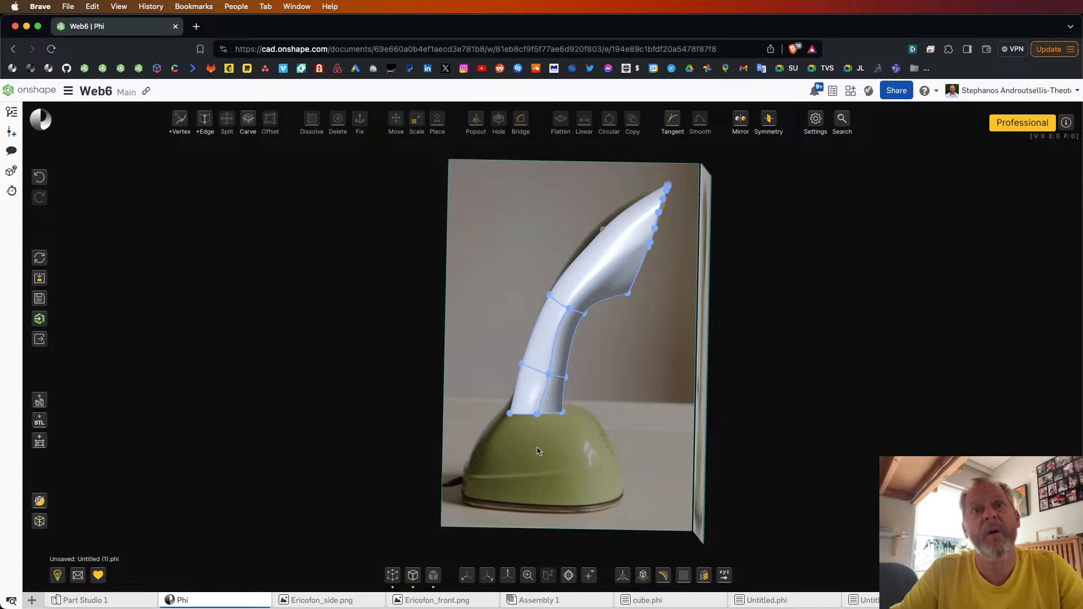
pyautogui.click(489, 576)
pyautogui.click(467, 577)
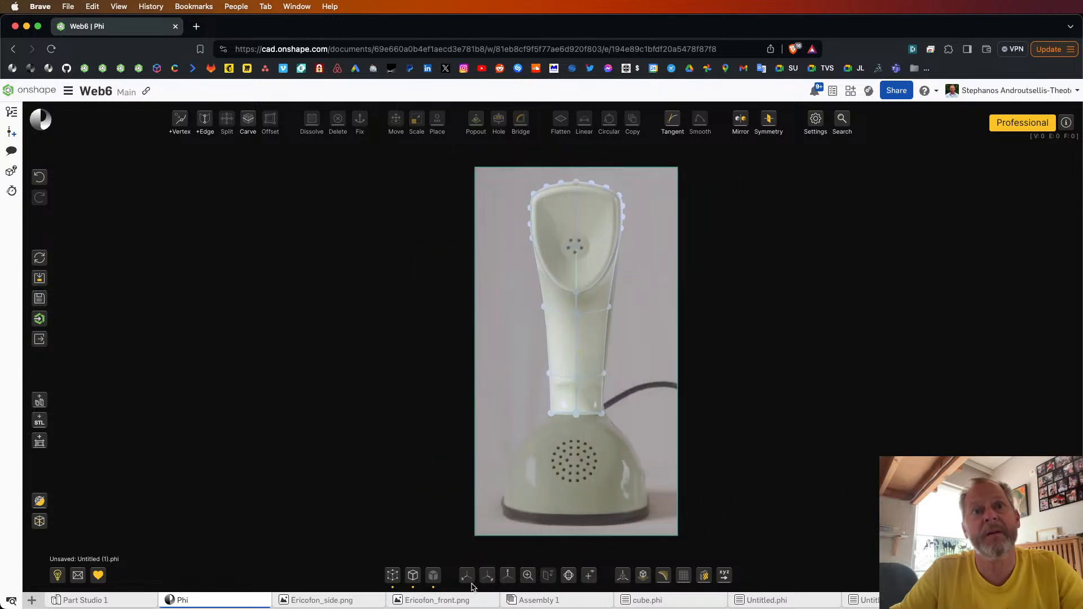
pyautogui.click(466, 578)
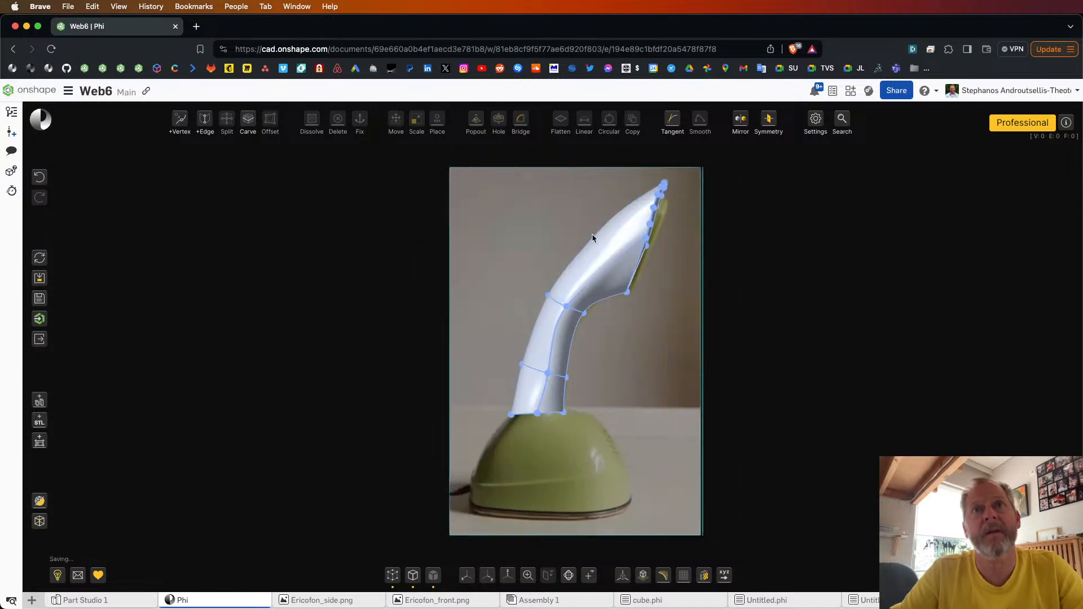
# Step: Fix the whole head of the phone so its vertices and edges stay locked in place
pyautogui.click(397, 578)
pyautogui.click(396, 578)
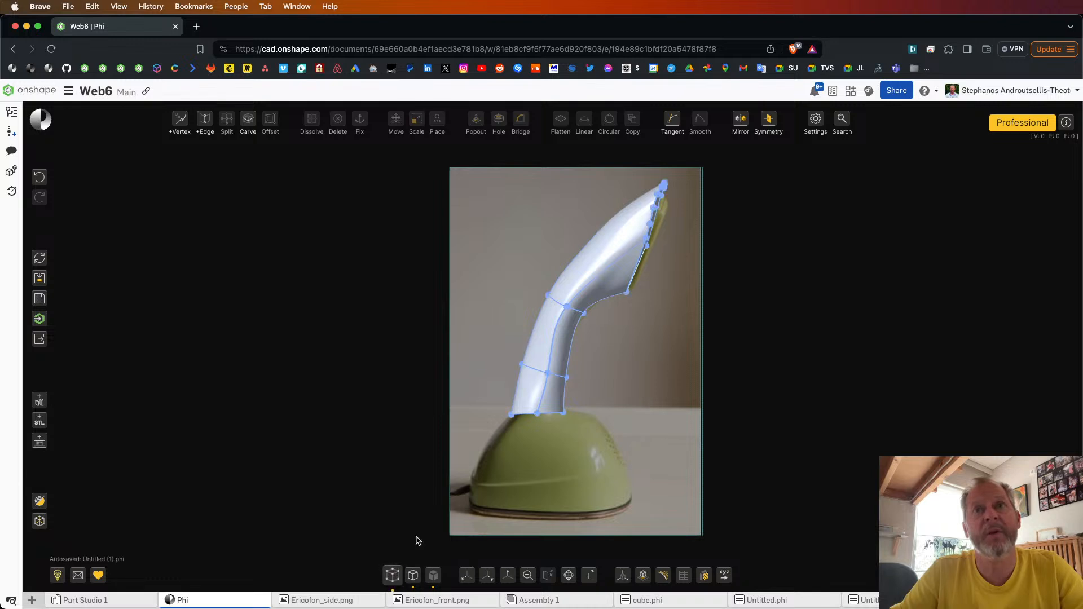
pyautogui.moveTo(560, 225)
pyautogui.mouseDown(button='right')
pyautogui.moveTo(571, 232)
pyautogui.moveTo(563, 226)
pyautogui.mouseUp(button='right')
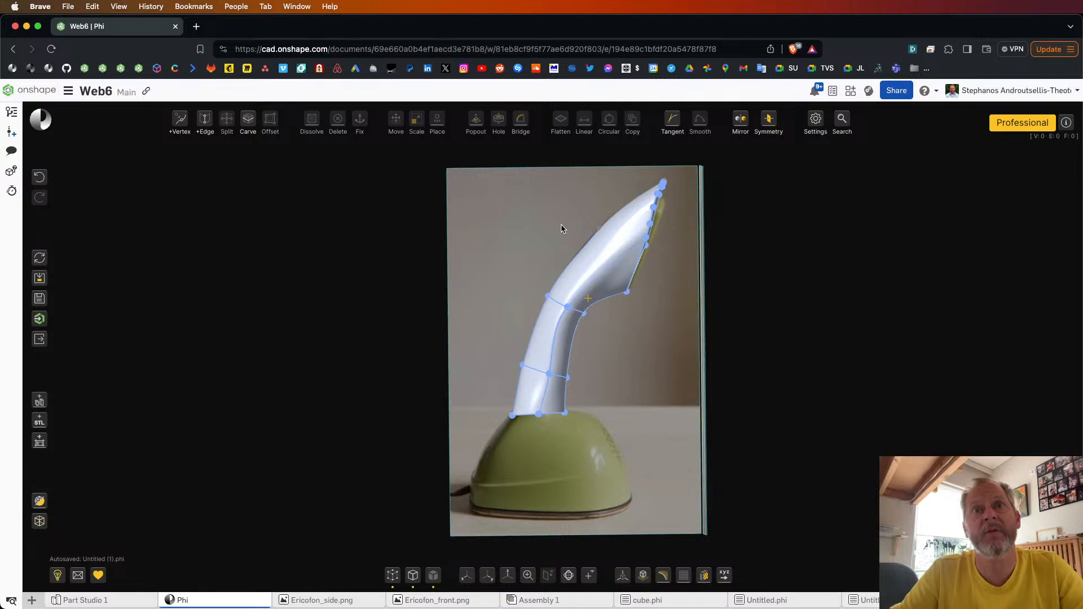
pyautogui.click(573, 311)
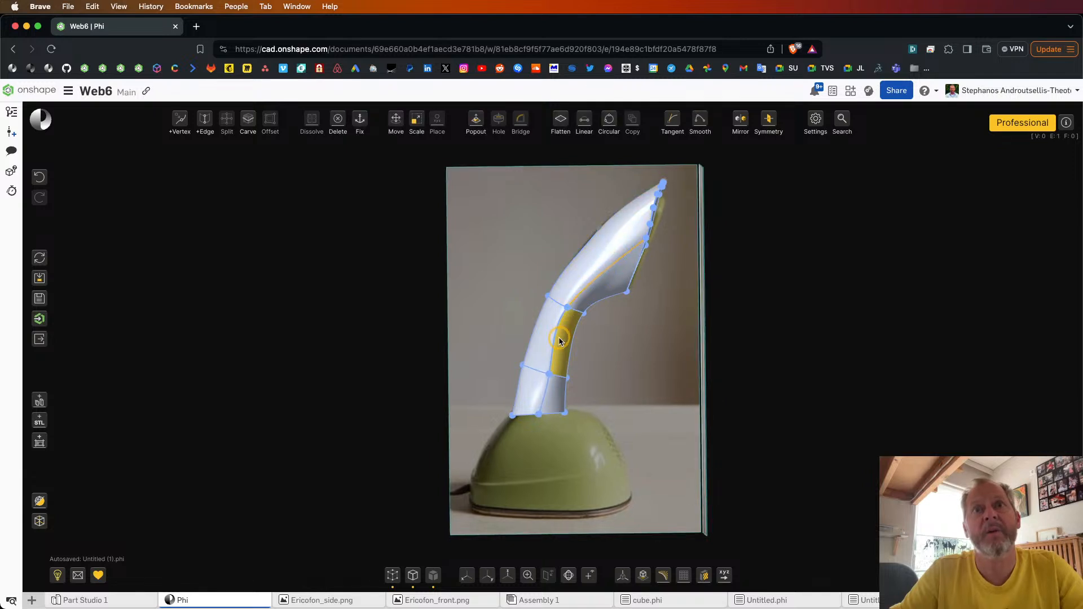
pyautogui.click(687, 342)
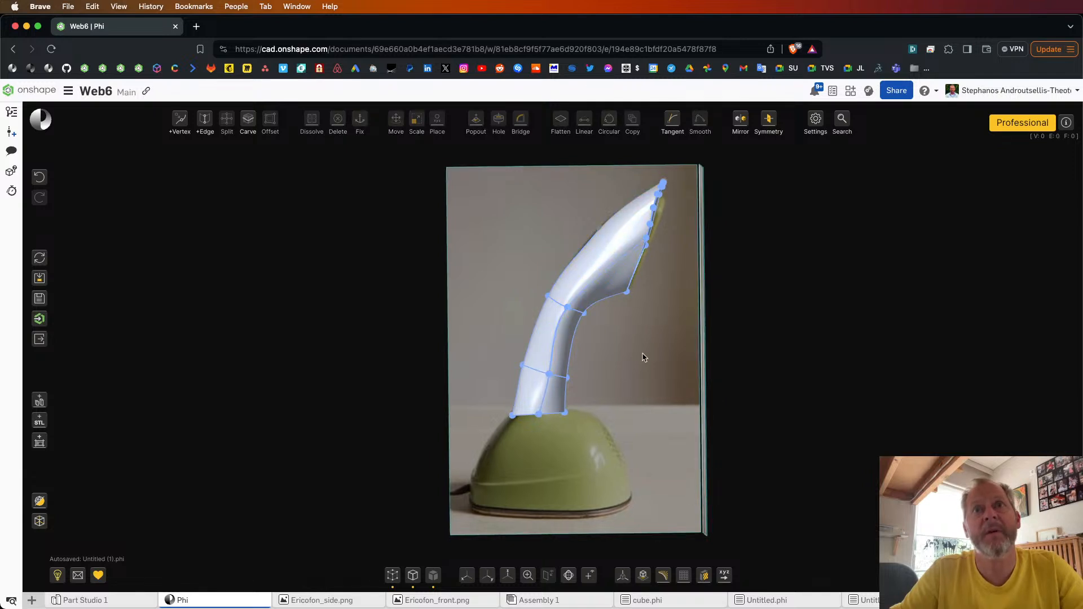
pyautogui.click(564, 317)
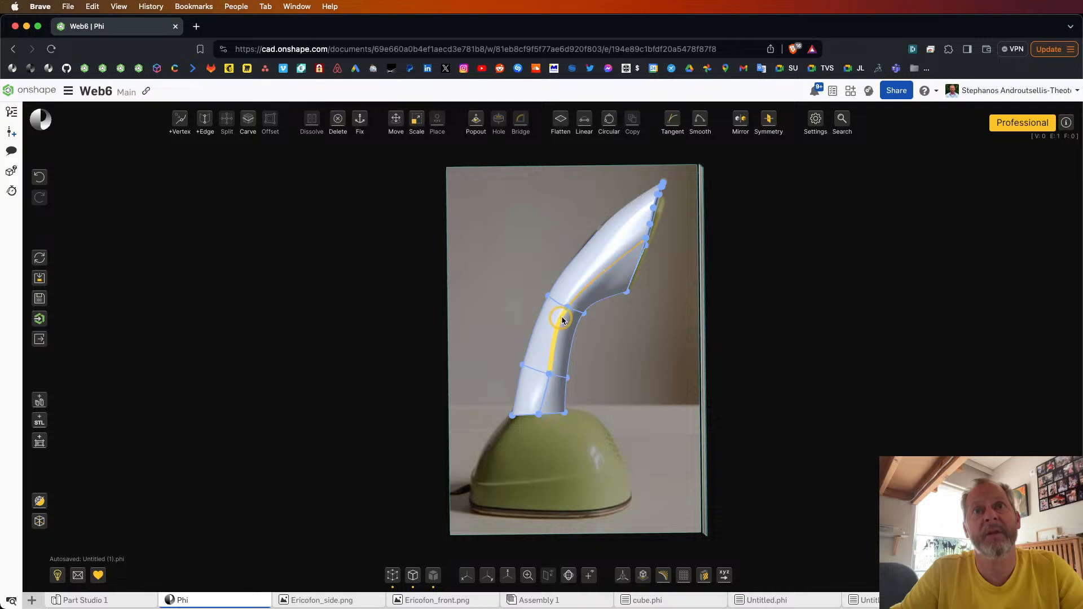
pyautogui.moveTo(492, 152); pyautogui.dragTo(713, 326)
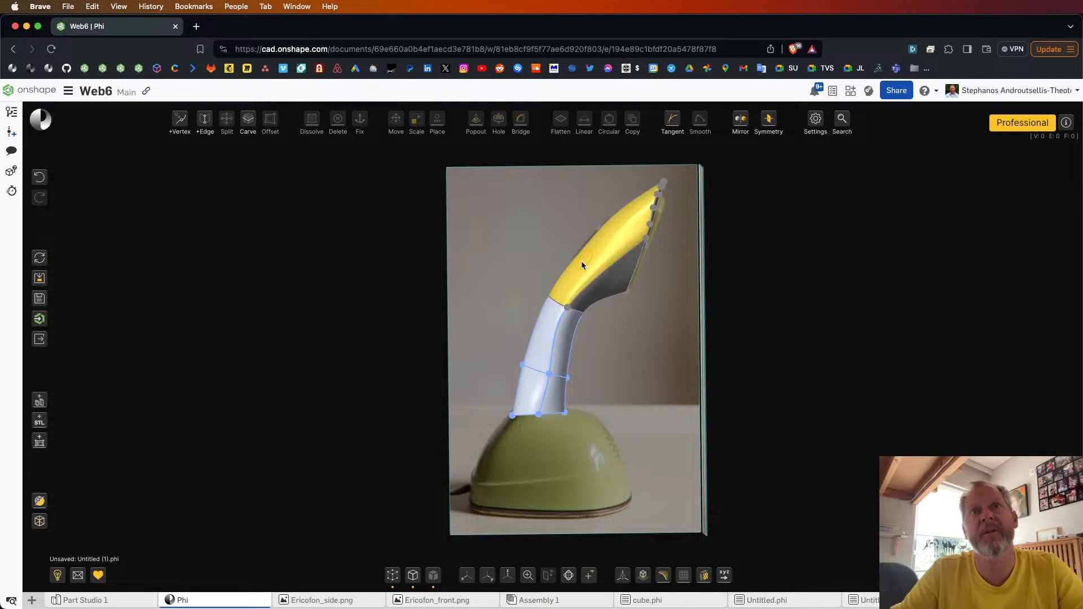
# Step: Smooth the chain of side edges from the head down to the neck's base, on both sides of the model
pyautogui.click(573, 305)
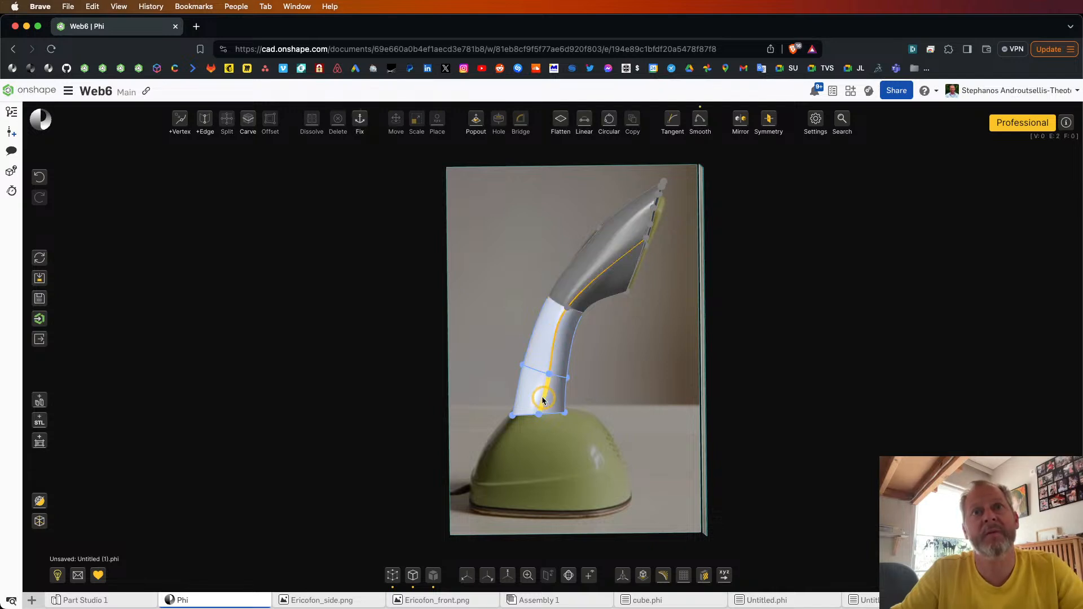
pyautogui.click(699, 118)
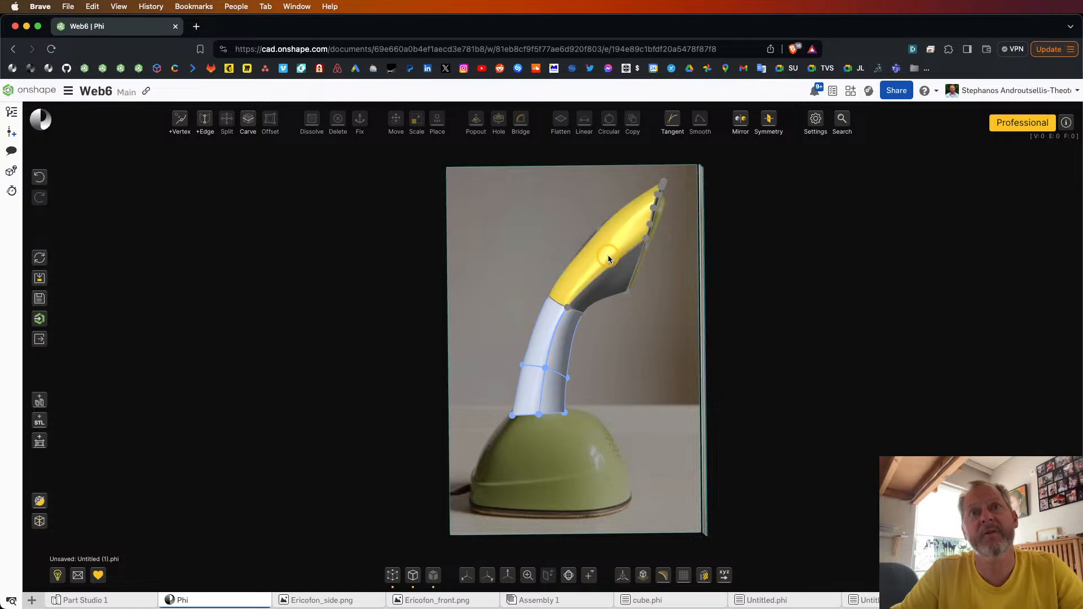
pyautogui.moveTo(648, 363); pyautogui.dragTo(438, 361, button='right')
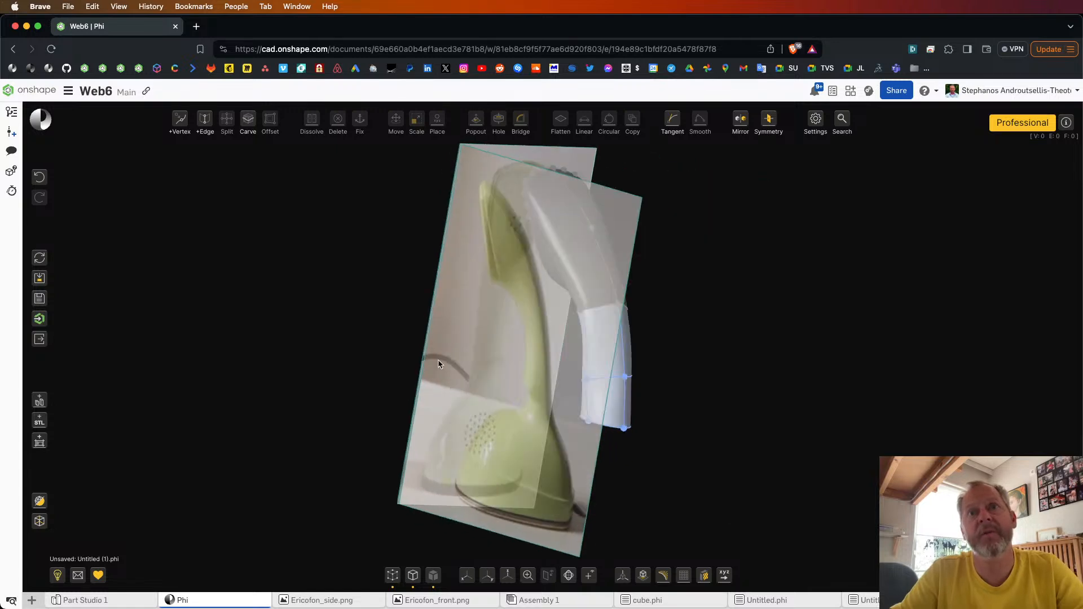
pyautogui.click(582, 323)
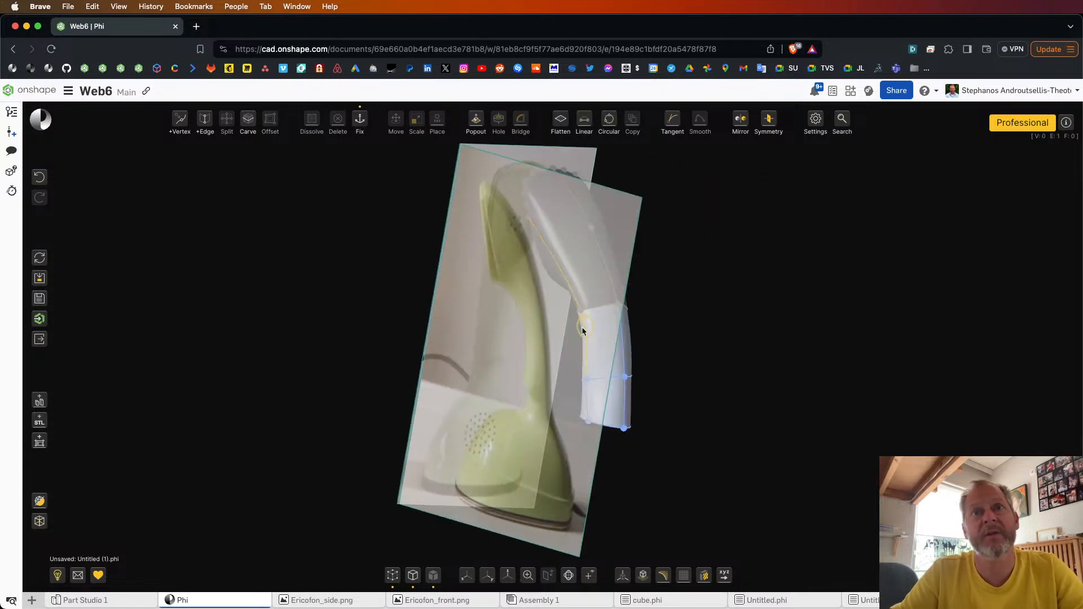
pyautogui.click(584, 407)
pyautogui.click(699, 117)
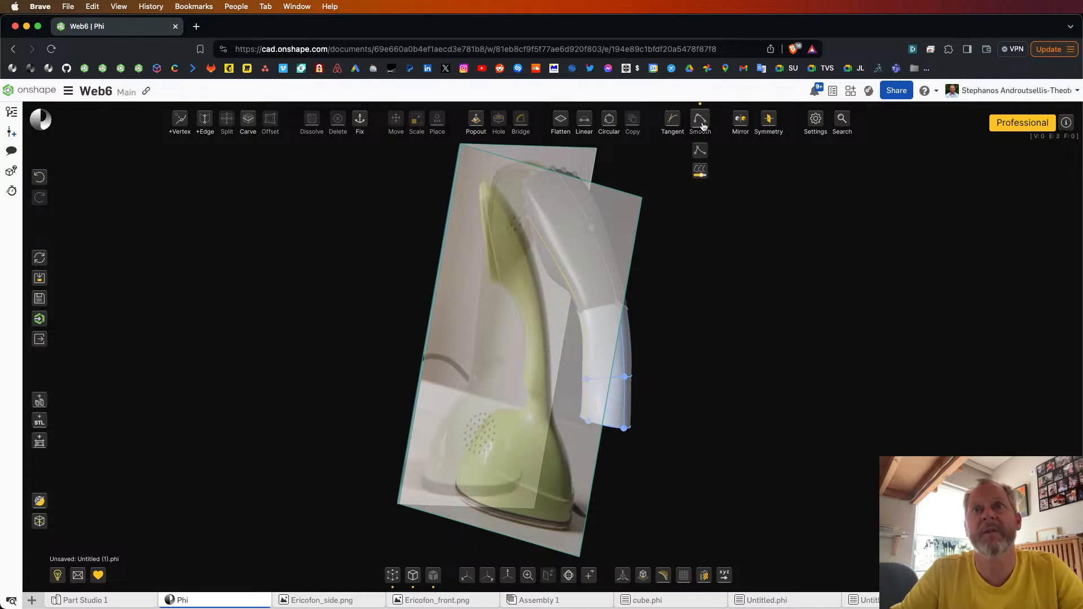
pyautogui.click(703, 127)
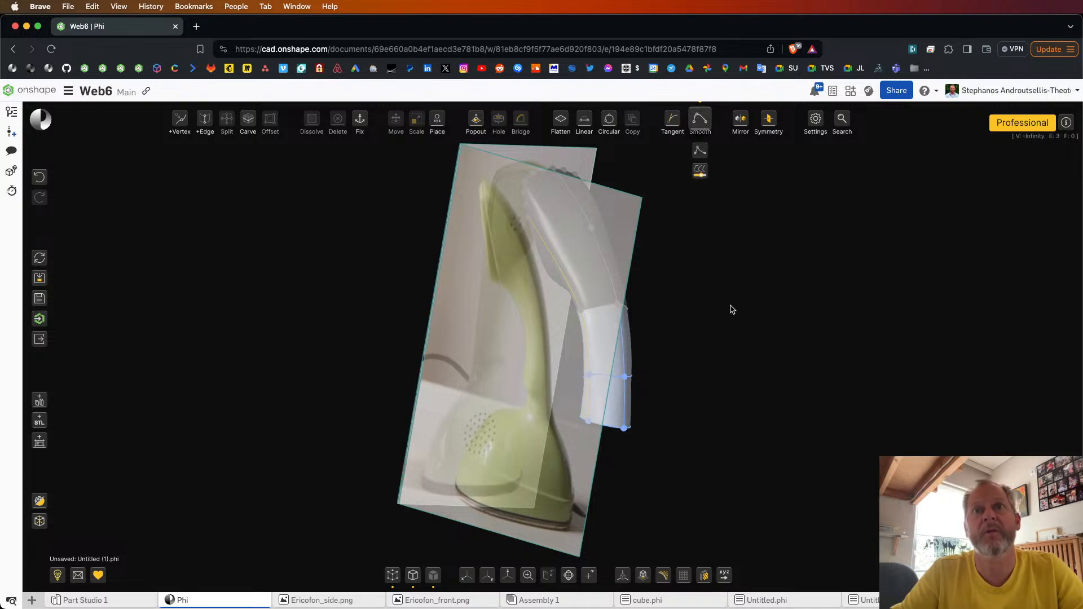
pyautogui.click(732, 309)
pyautogui.moveTo(733, 309); pyautogui.dragTo(613, 306, button='right')
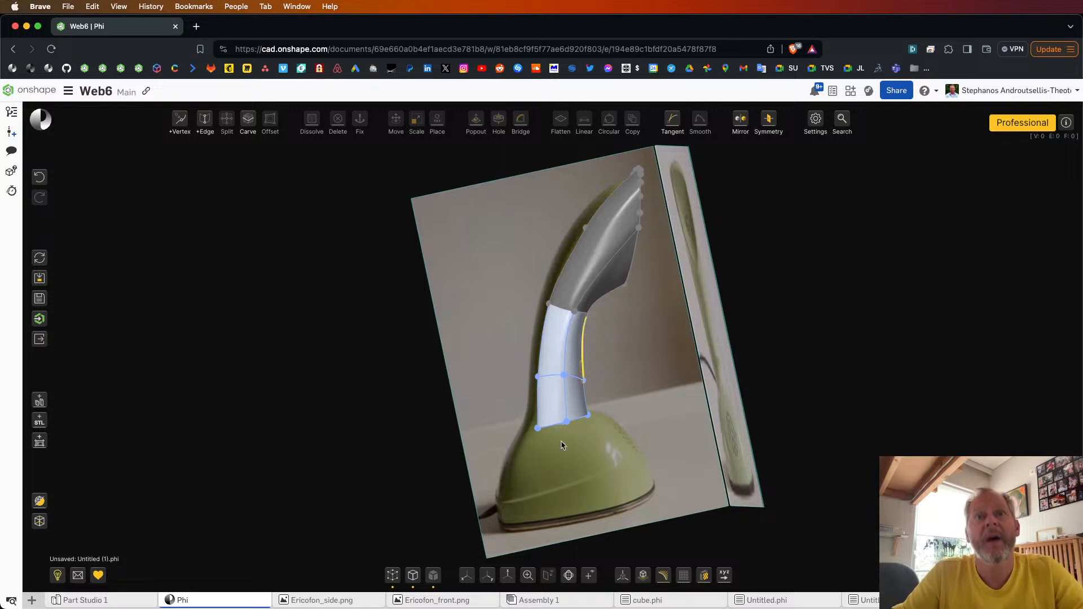
# Step: In side view, extrude the bottom of the neck downward over the base and scale the new end to the base's width
pyautogui.click(486, 576)
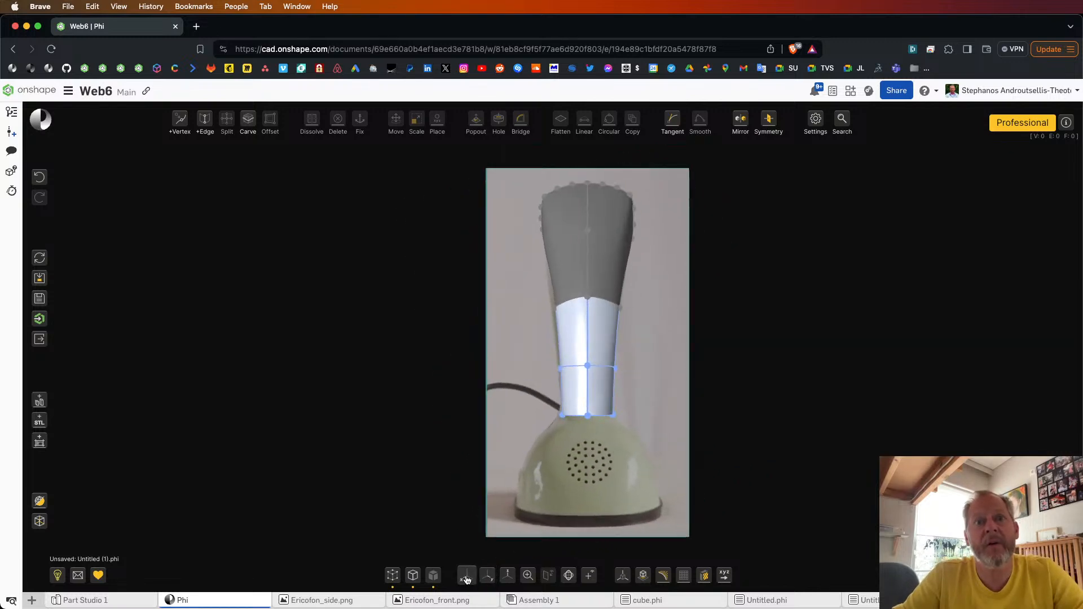
pyautogui.click(466, 577)
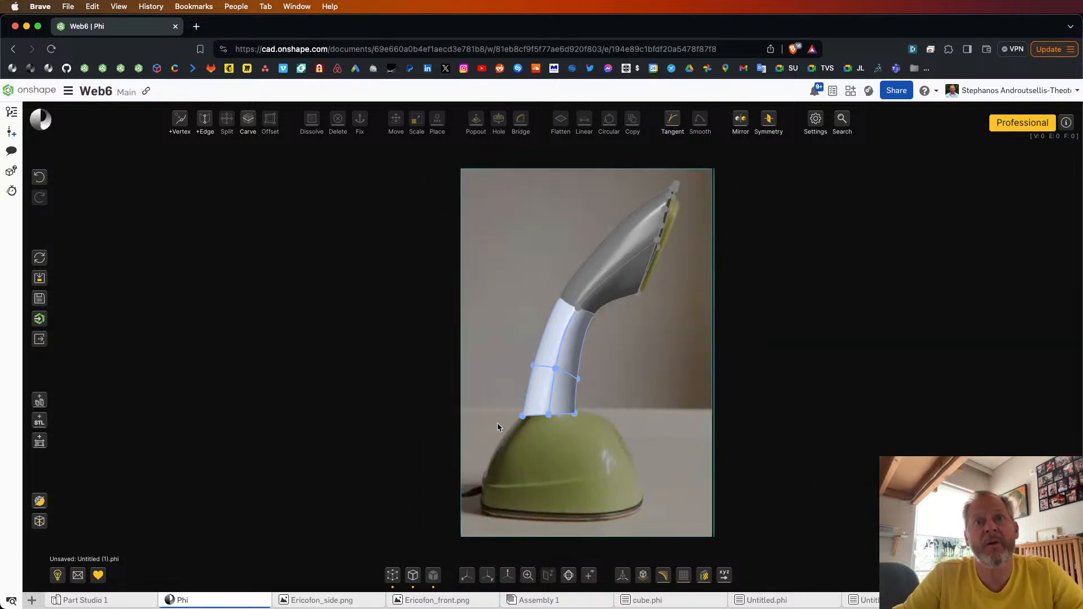
pyautogui.moveTo(498, 424); pyautogui.dragTo(626, 402)
pyautogui.press('e')
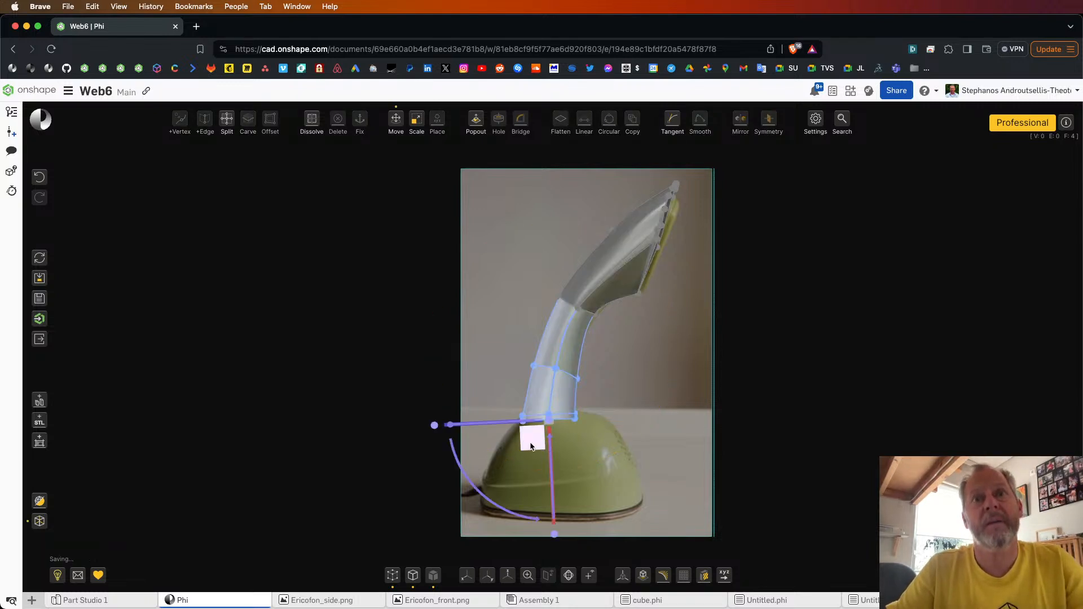
pyautogui.moveTo(532, 443); pyautogui.dragTo(541, 508)
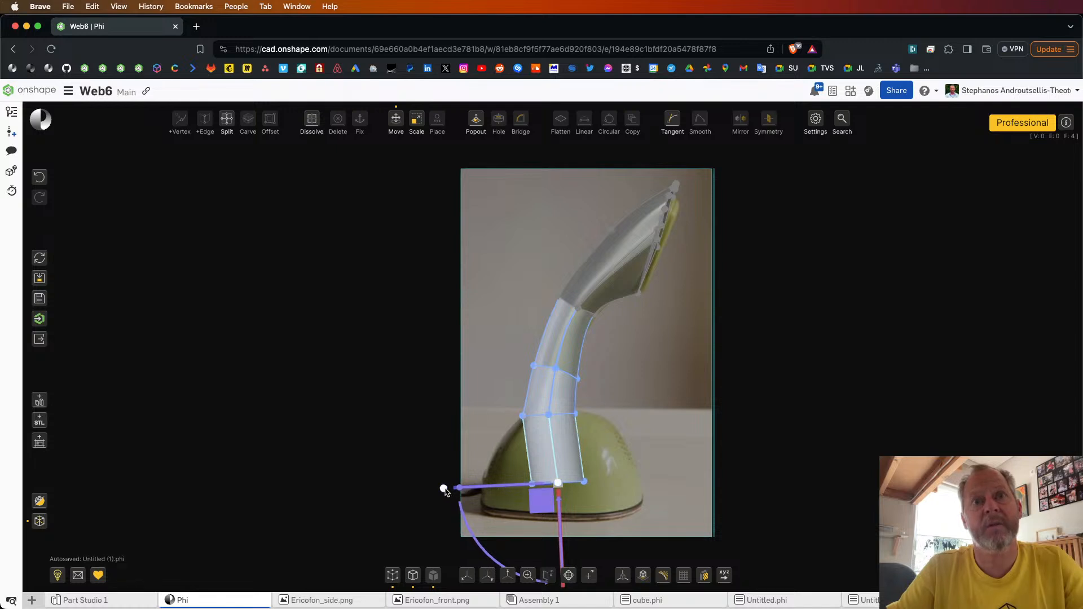
pyautogui.moveTo(445, 491); pyautogui.dragTo(256, 496)
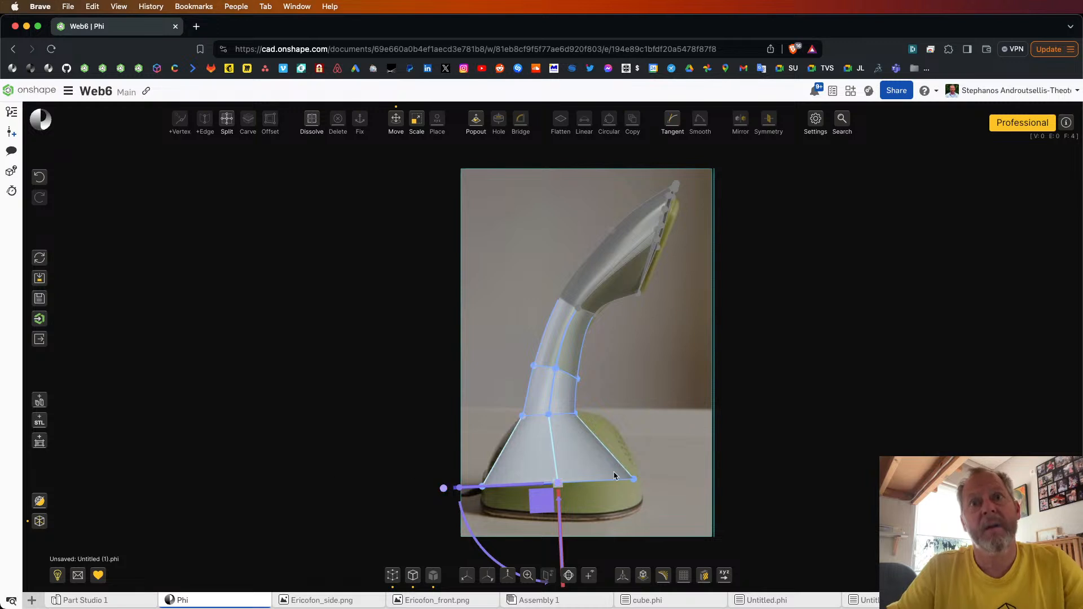
pyautogui.click(664, 441)
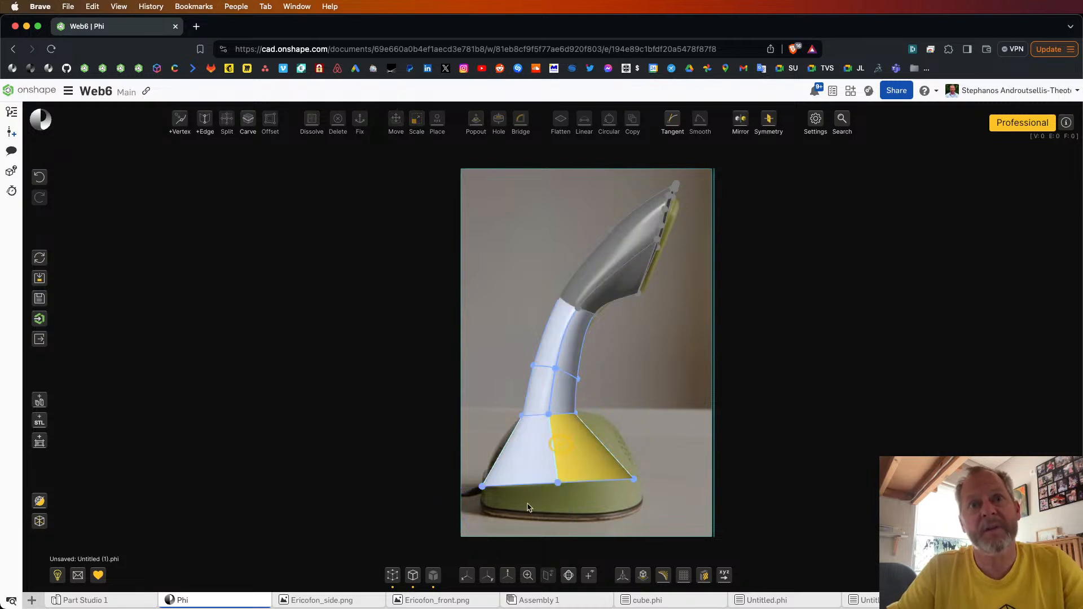
# Step: Make the model see-through and curve the neck's lowest front edge inward to follow the side reference photo
pyautogui.click(40, 522)
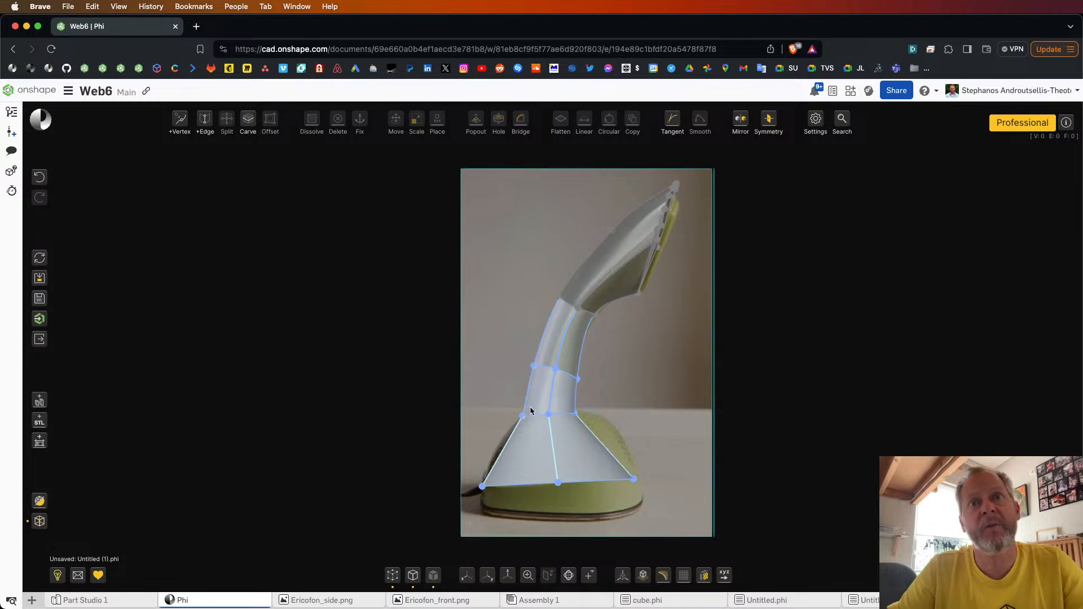
pyautogui.scroll(5, 581, 373)
pyautogui.moveTo(573, 358); pyautogui.dragTo(530, 363)
pyautogui.scroll(-5, 598, 319)
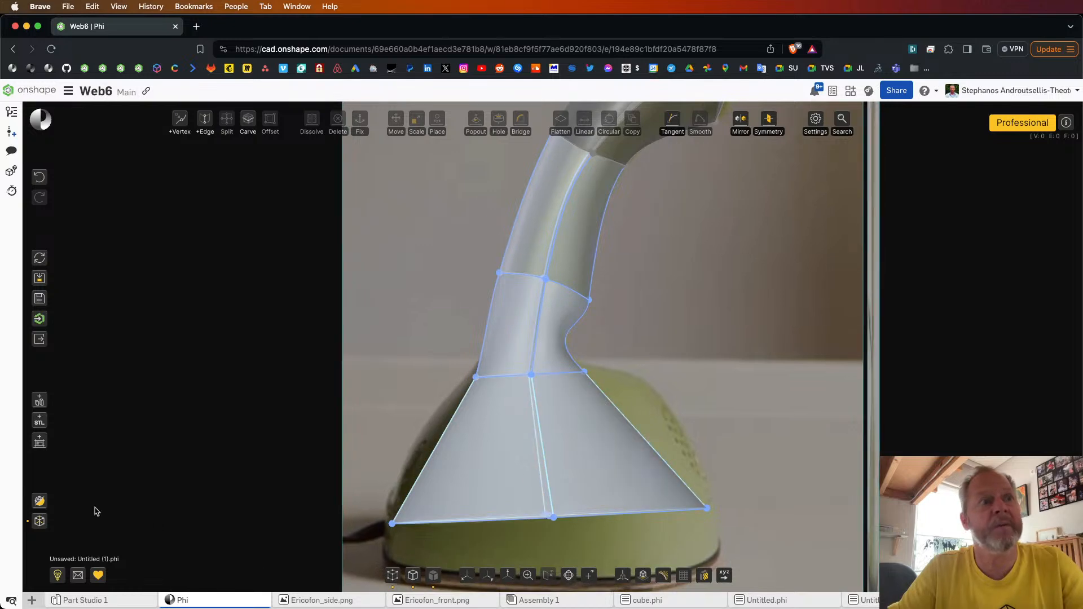
# Step: Hide the faces, restore the straight side view and remove the smoothing between the neck's two front edges
pyautogui.click(415, 577)
pyautogui.click(414, 577)
pyautogui.click(433, 576)
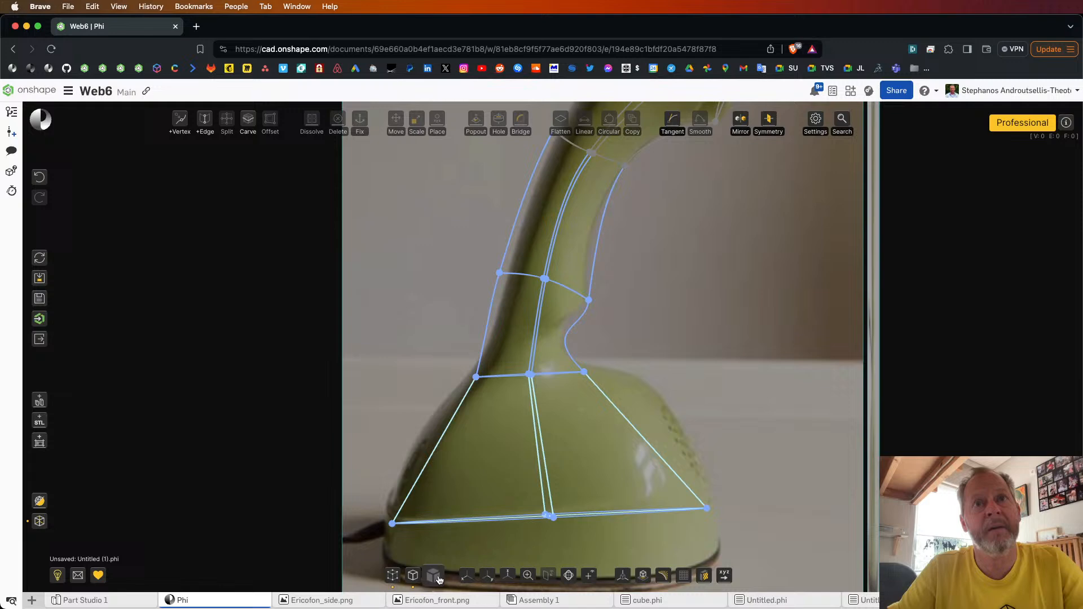
pyautogui.click(491, 580)
pyautogui.click(467, 576)
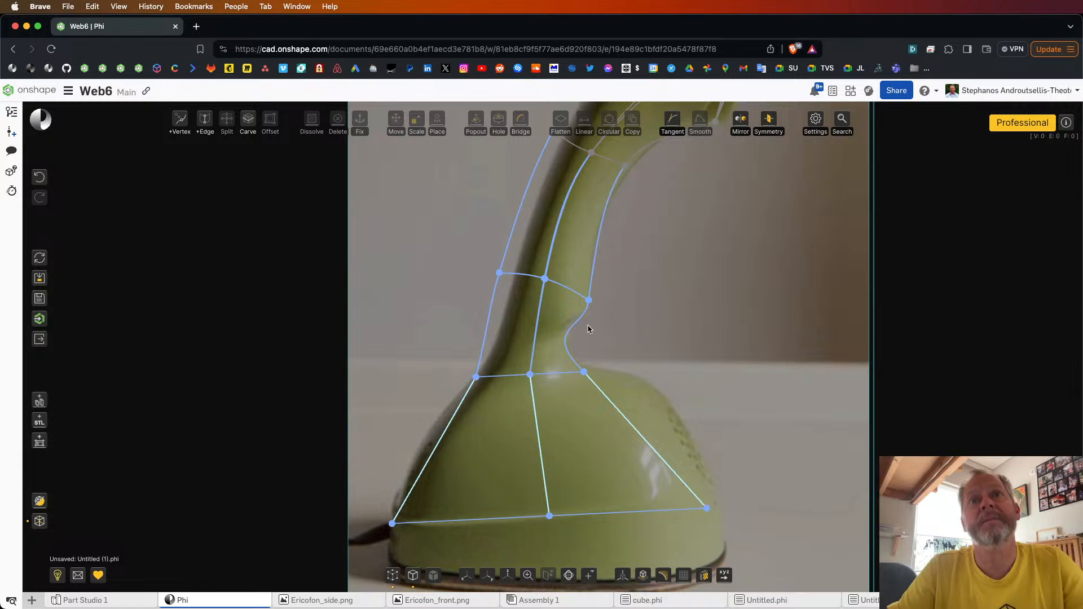
pyautogui.click(591, 289)
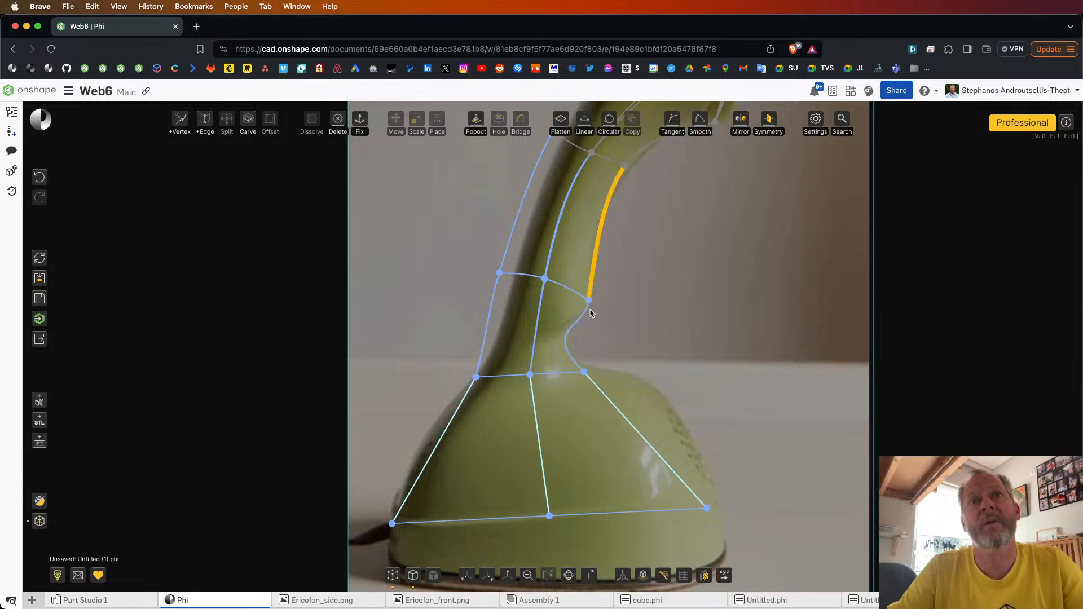
pyautogui.click(588, 313)
pyautogui.moveTo(700, 120)
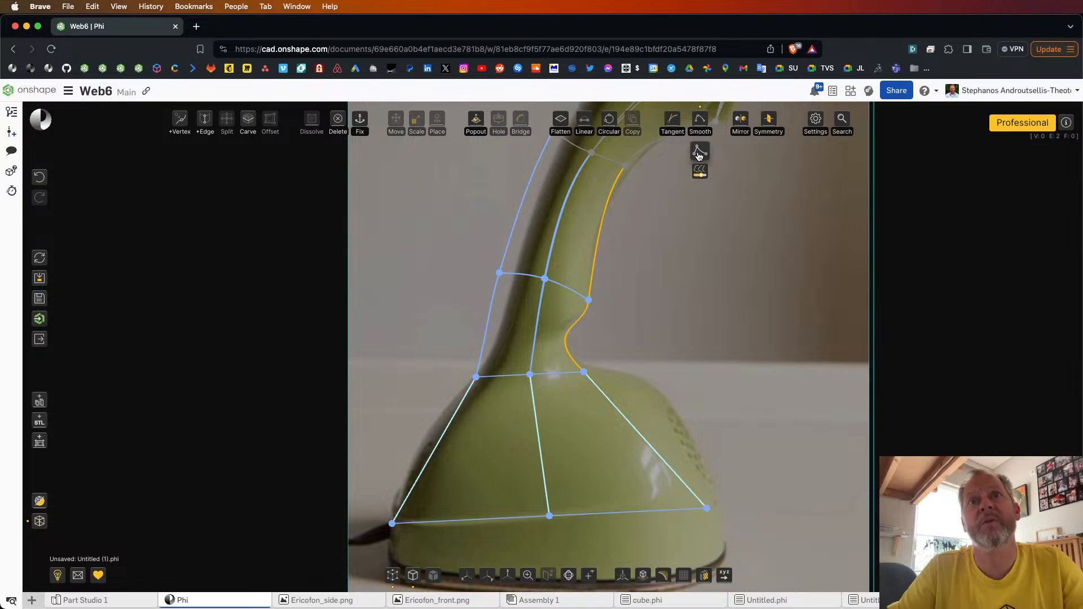
pyautogui.click(699, 153)
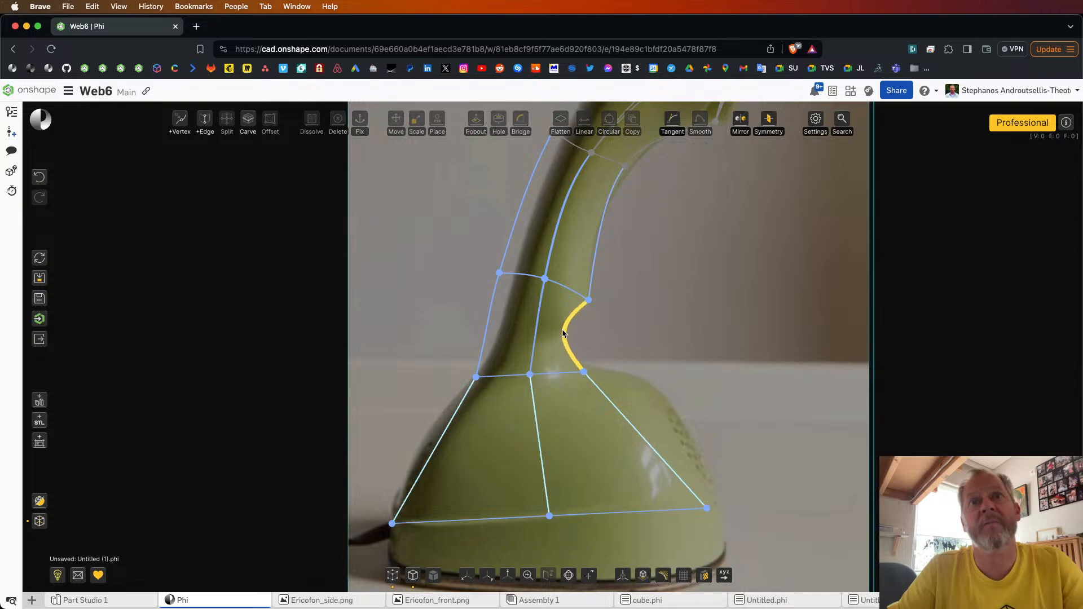
# Step: Curve the base's front and back edges outward along the photographed base outline and show the faces again
pyautogui.click(621, 416)
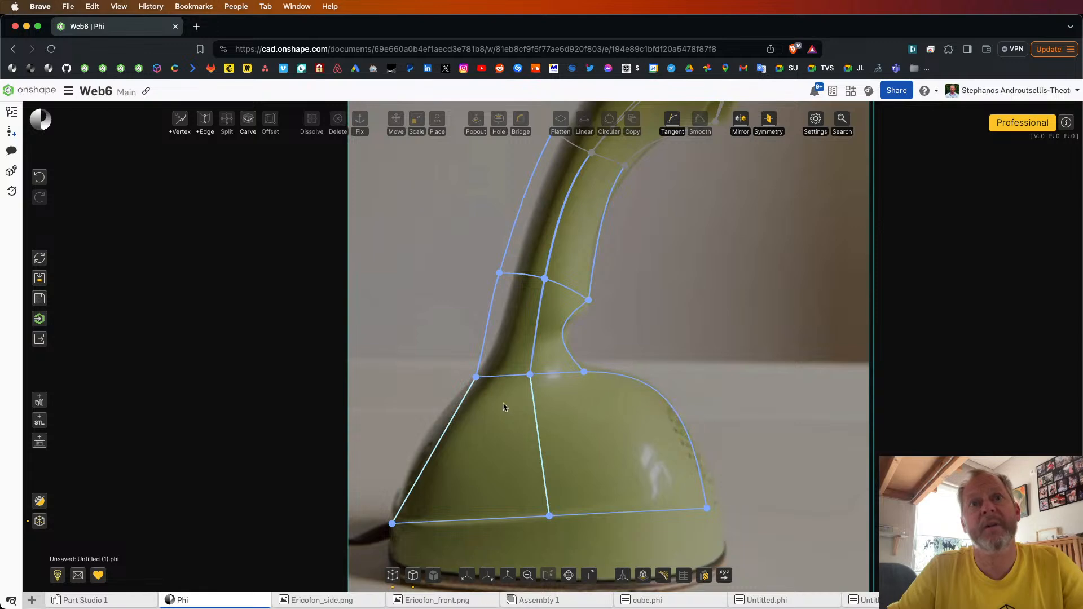
pyautogui.click(455, 419)
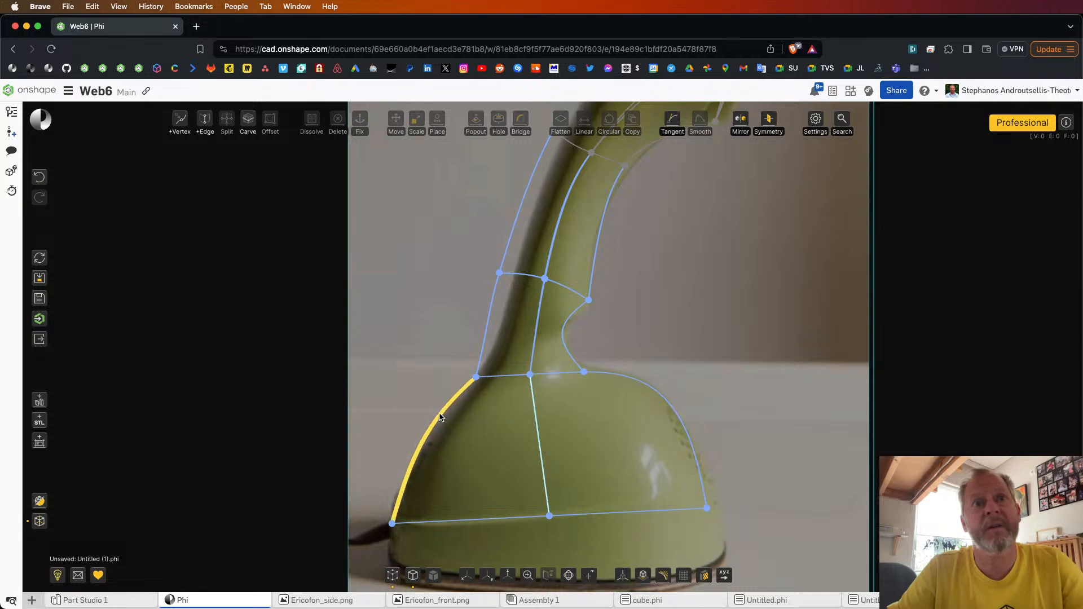
pyautogui.scroll(-5, 437, 487)
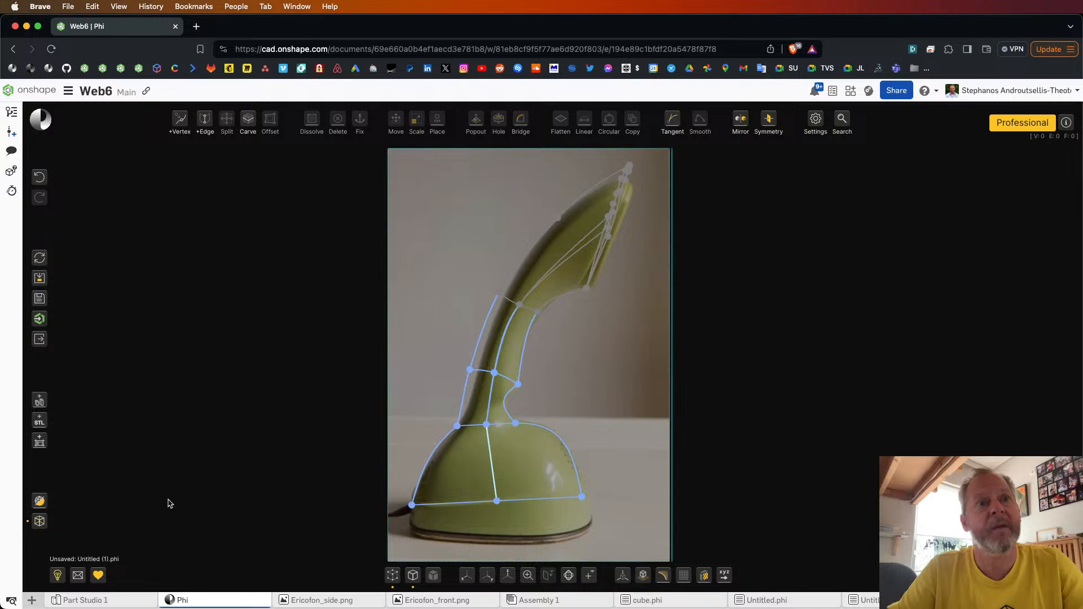
pyautogui.click(434, 576)
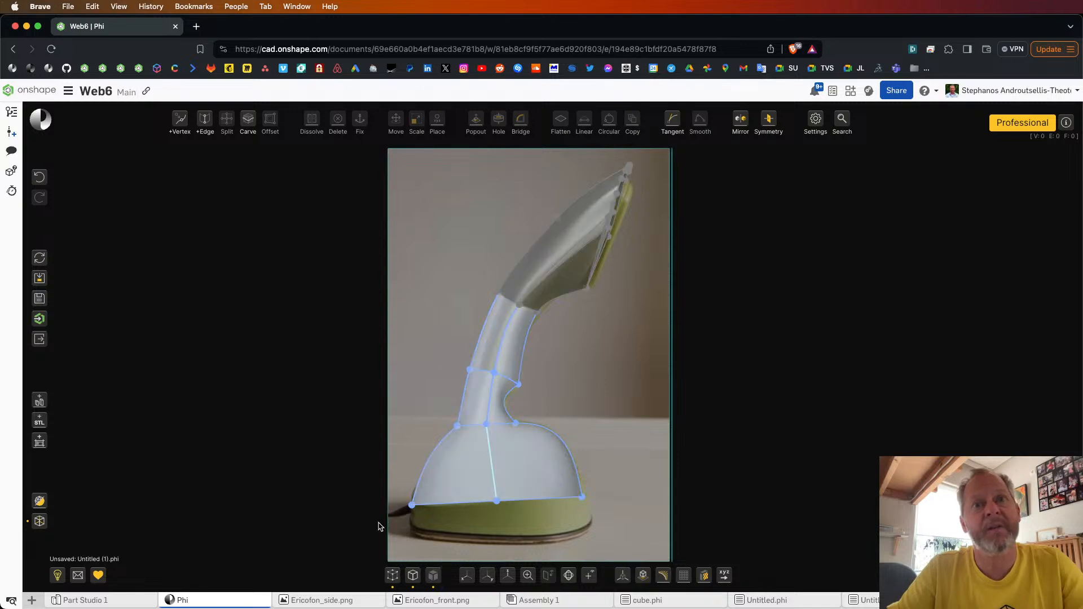
# Step: Fix the base in place and smooth the neck's lowest front edge together with the base's front edge
pyautogui.moveTo(379, 523)
pyautogui.mouseDown()
pyautogui.moveTo(629, 430)
pyautogui.moveTo(629, 415)
pyautogui.mouseUp()
pyautogui.press('f')
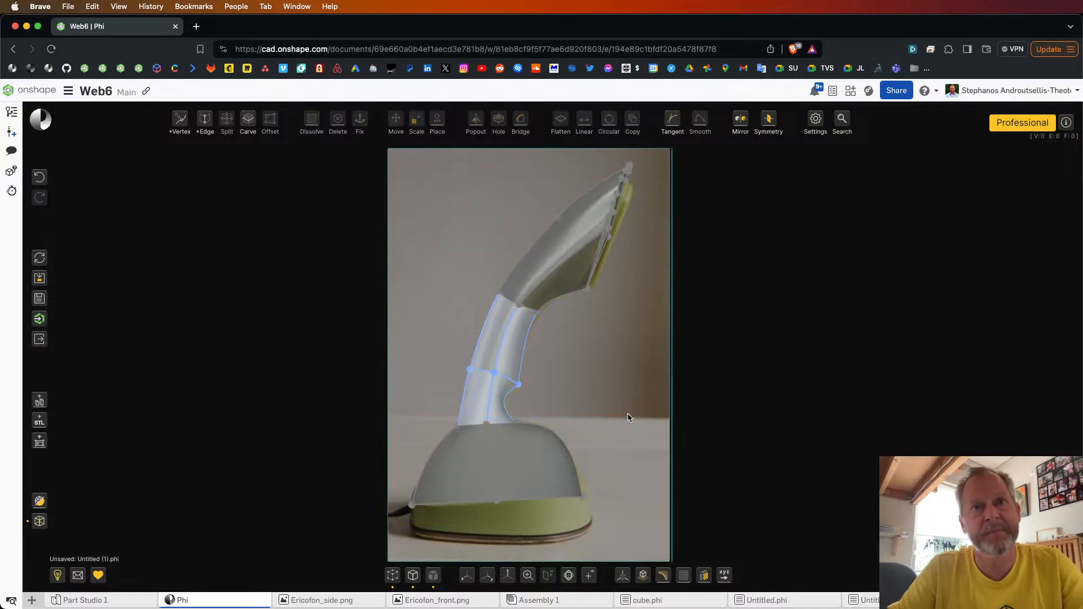
pyautogui.click(509, 416)
pyautogui.moveTo(625, 399); pyautogui.dragTo(610, 405, button='right')
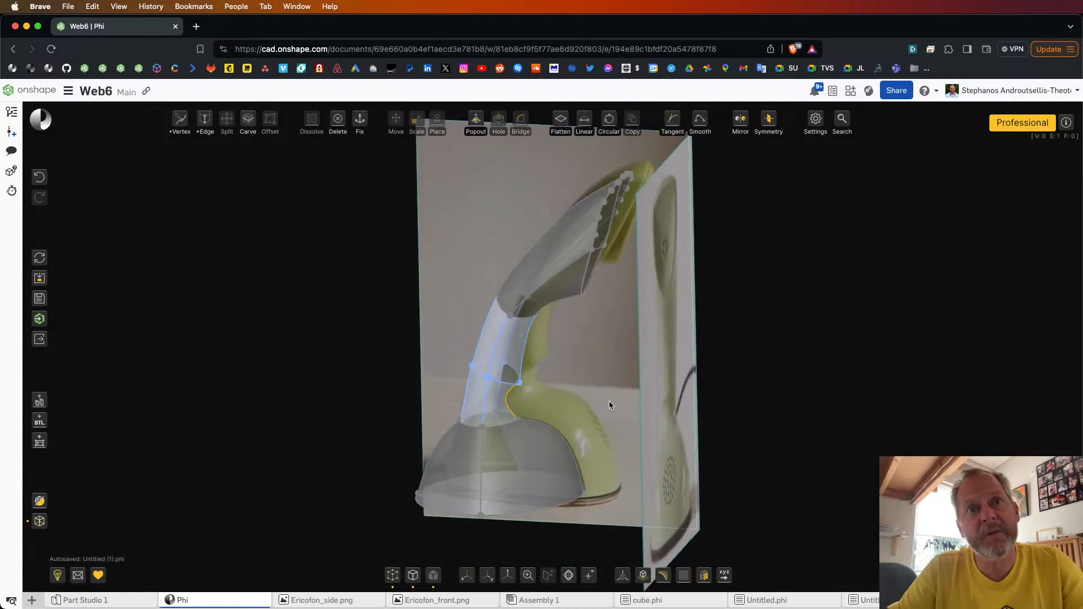
pyautogui.click(543, 424)
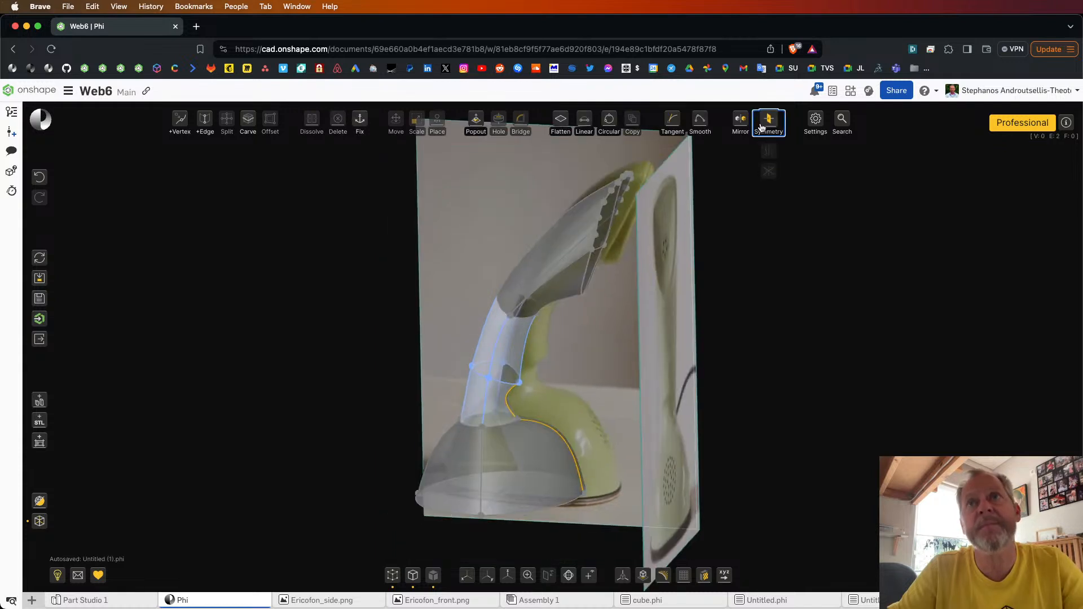
pyautogui.click(699, 122)
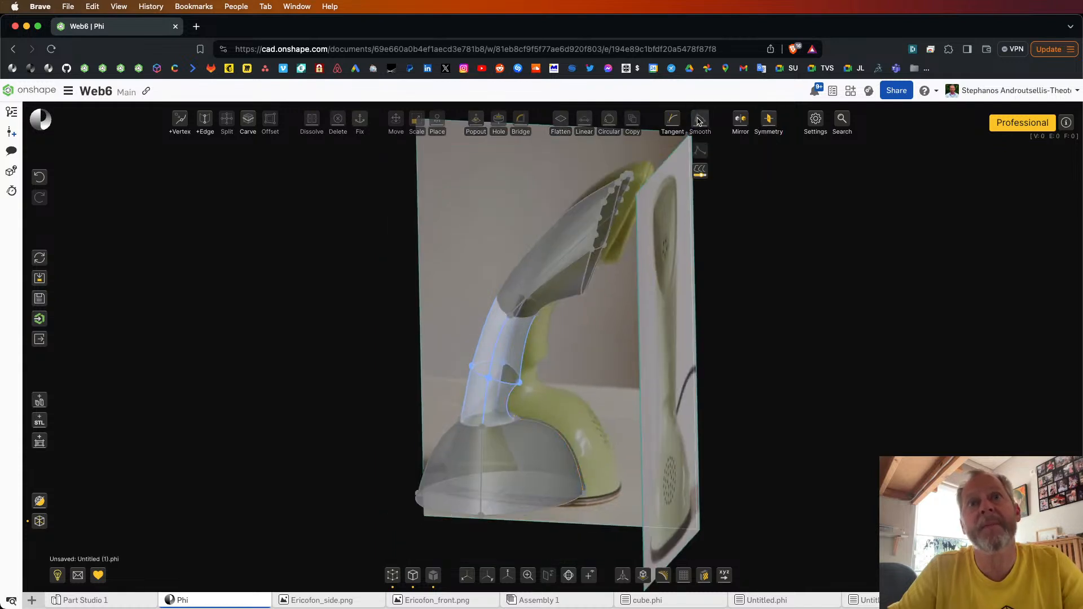
# Step: Smooth the neck's lowest front and back edges together with the base's back edge
pyautogui.click(551, 429)
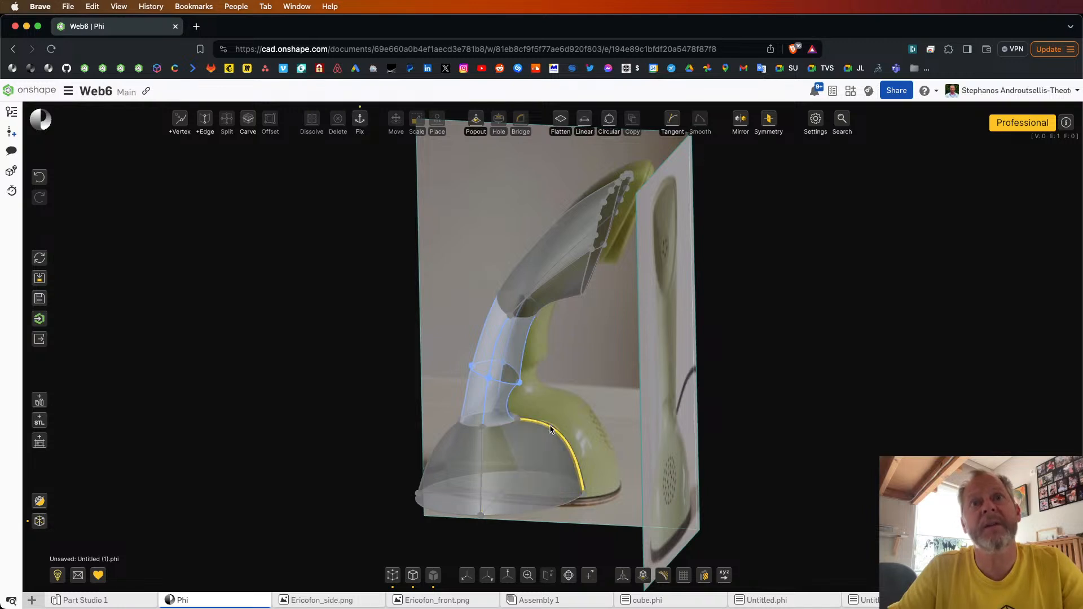
pyautogui.click(551, 429)
pyautogui.click(508, 410)
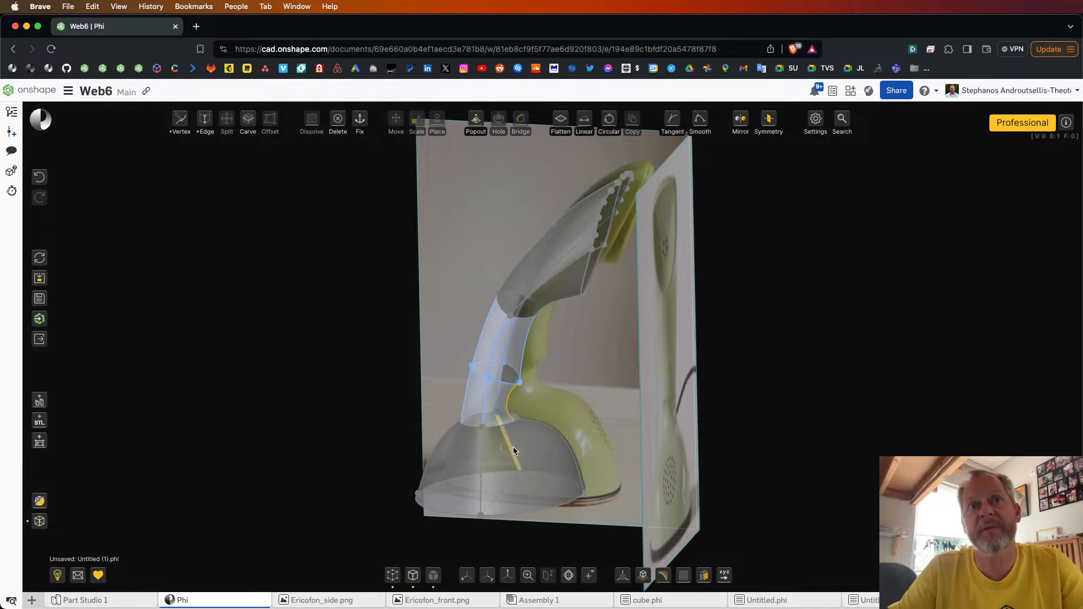
pyautogui.moveTo(508, 411); pyautogui.dragTo(451, 440, button='right')
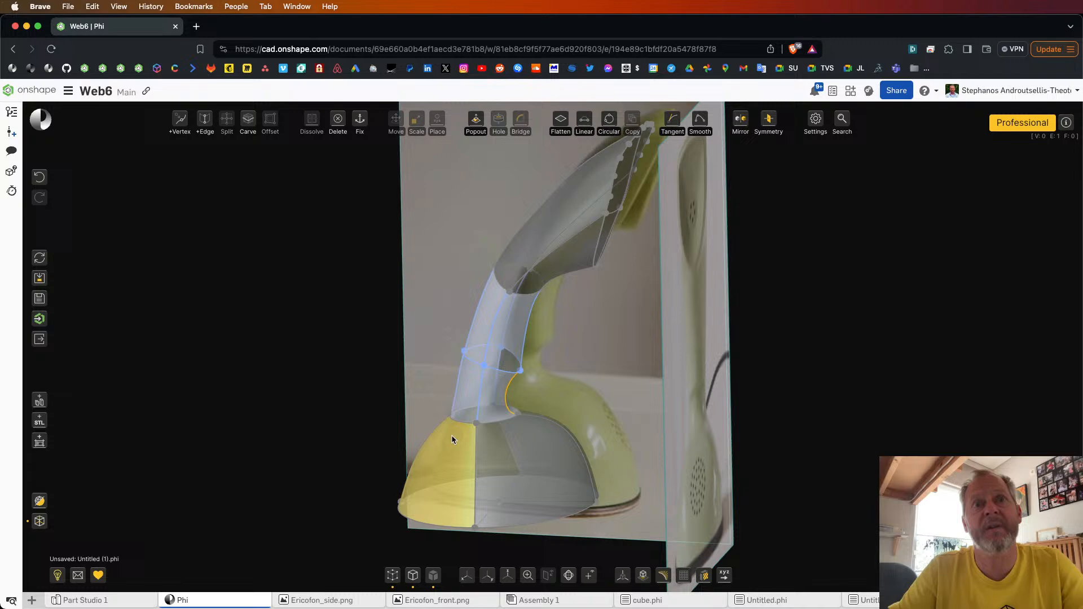
pyautogui.doubleClick(457, 387)
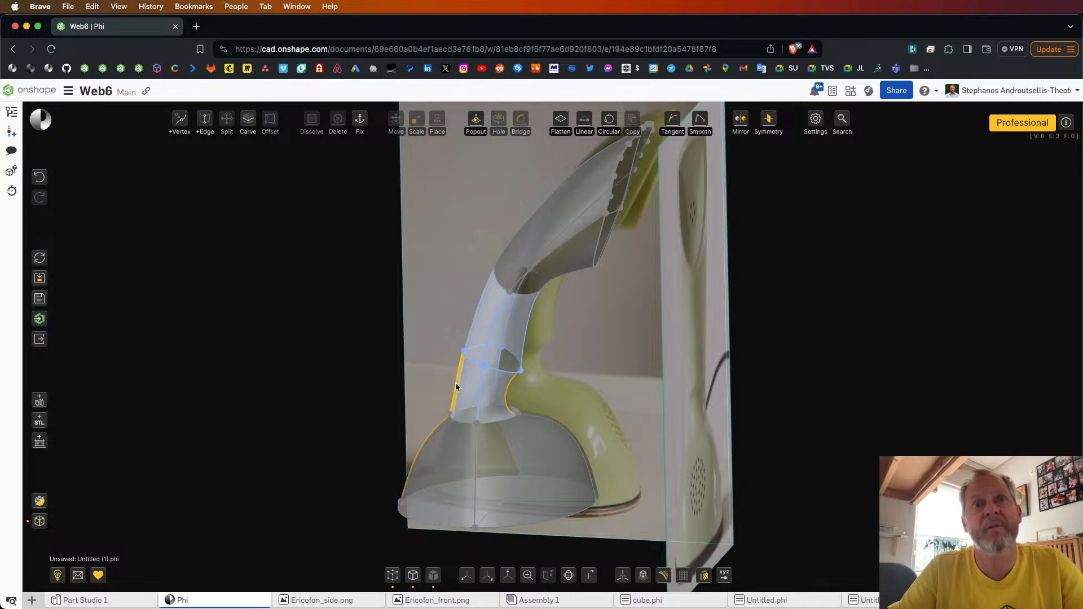
pyautogui.click(699, 121)
# Step: In side view, move the neck's middle rear vertex forward to slim the neck along the reference photo
pyautogui.moveTo(378, 412); pyautogui.dragTo(389, 413, button='right')
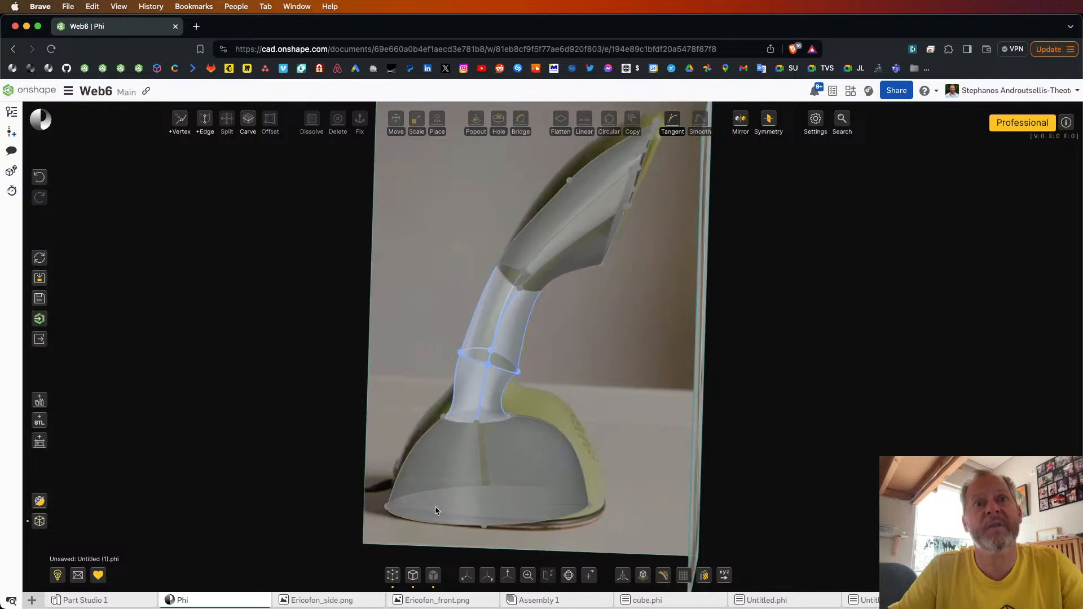
pyautogui.click(488, 576)
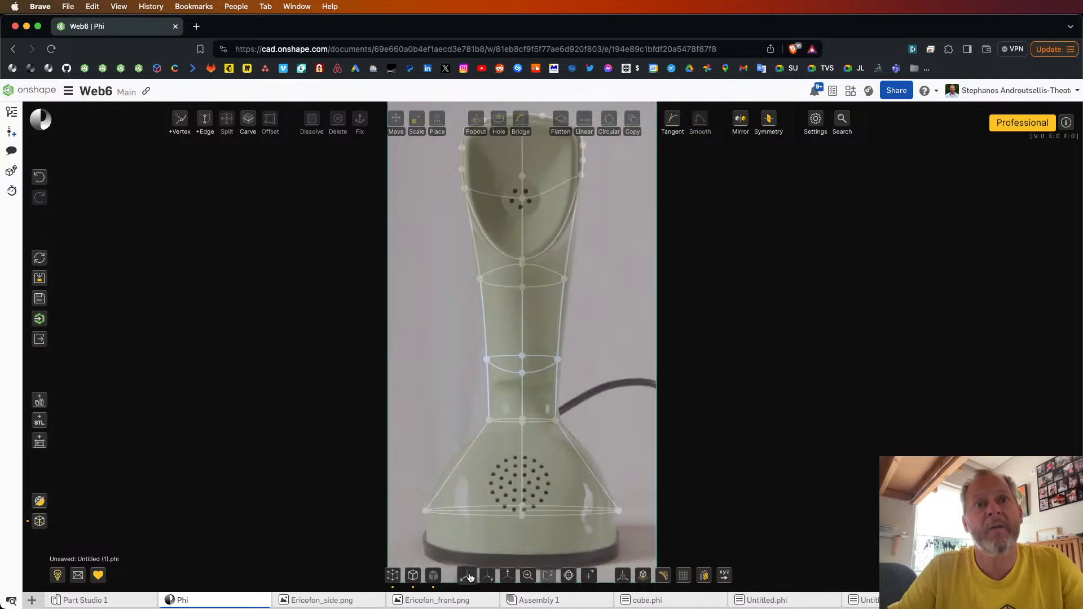
pyautogui.click(468, 576)
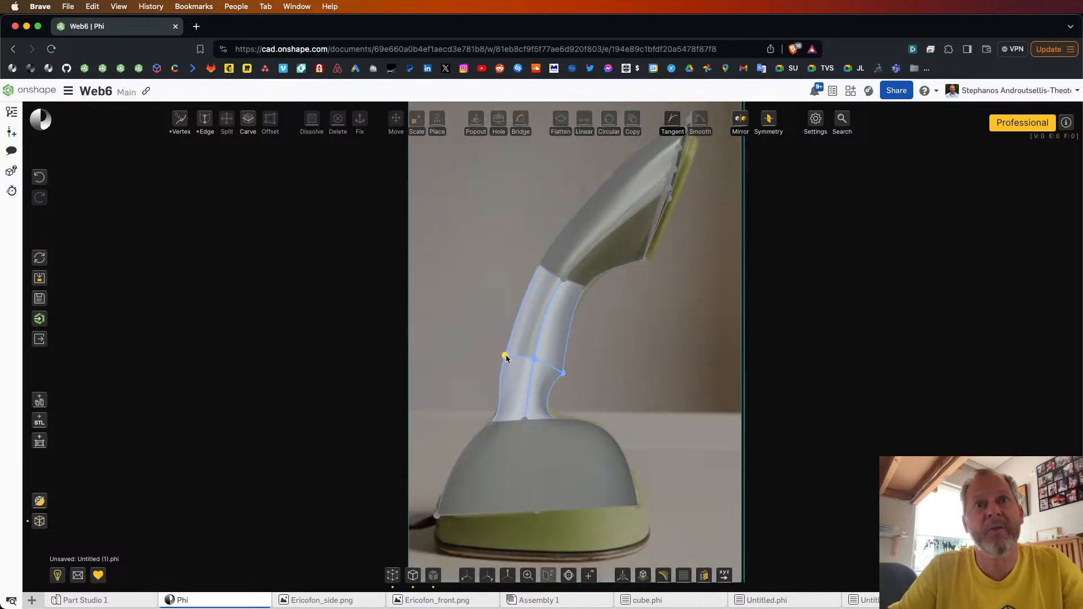
pyautogui.moveTo(506, 357); pyautogui.dragTo(514, 355)
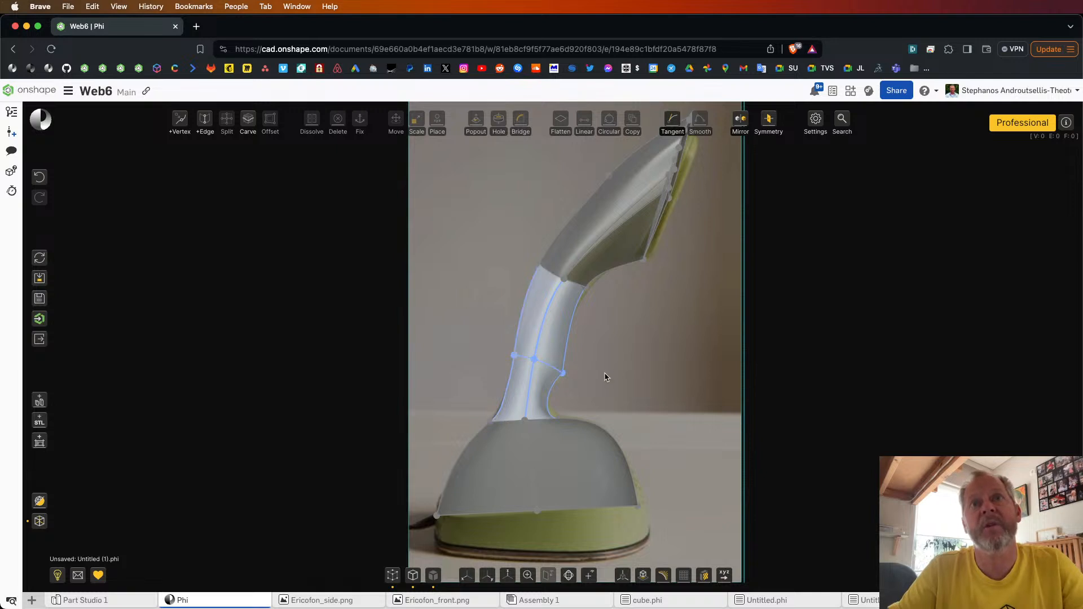
# Step: Release all fixed parts of the phone model and turn off its see-through display
pyautogui.scroll(-2, 628, 412)
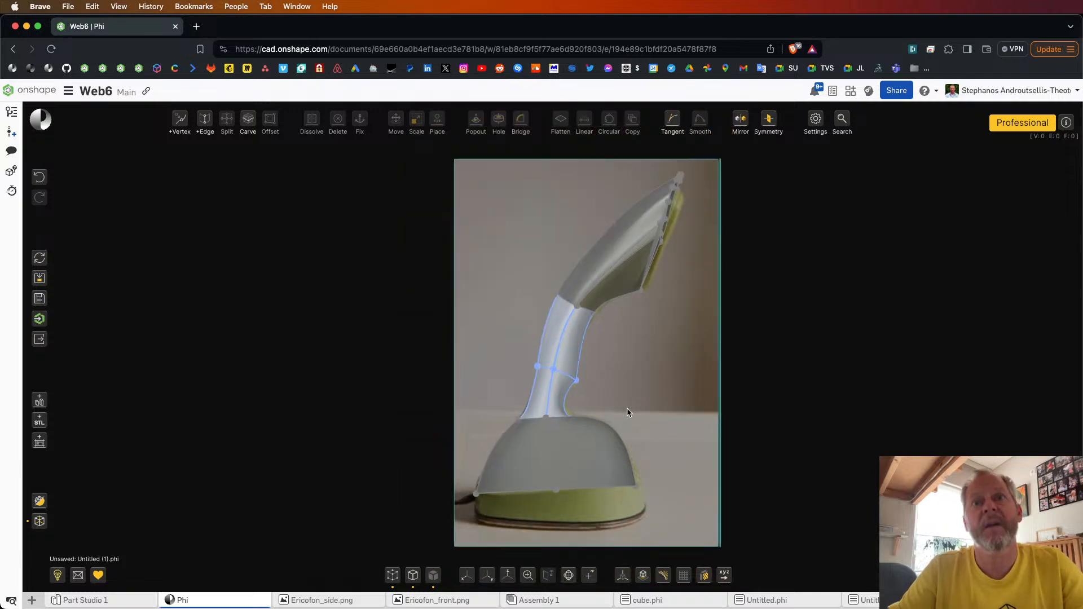
pyautogui.moveTo(628, 410); pyautogui.dragTo(626, 410, button='right')
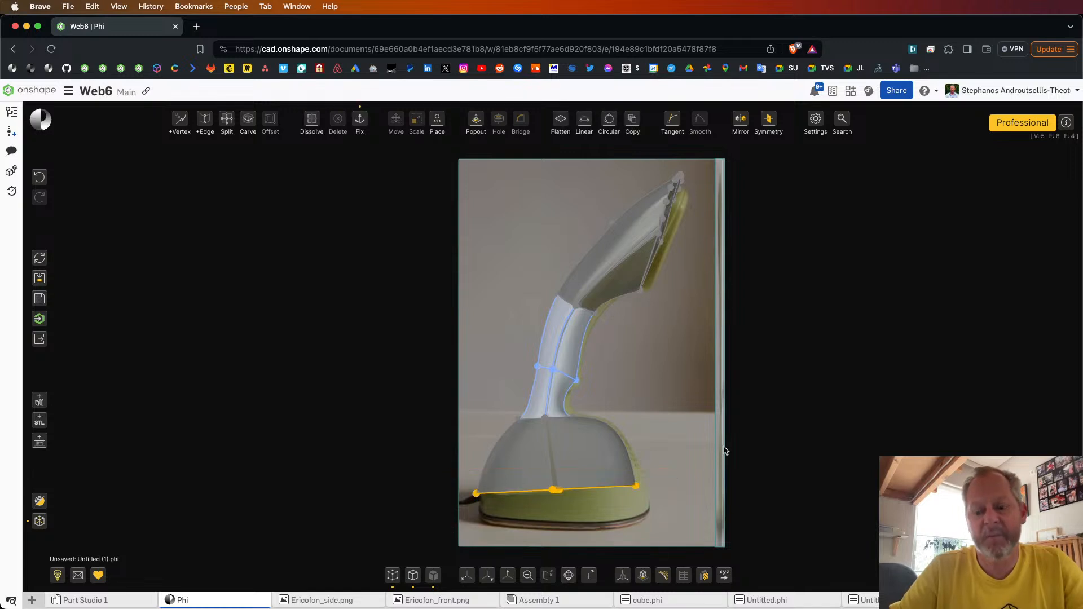
pyautogui.press('super+a')
pyautogui.press('f')
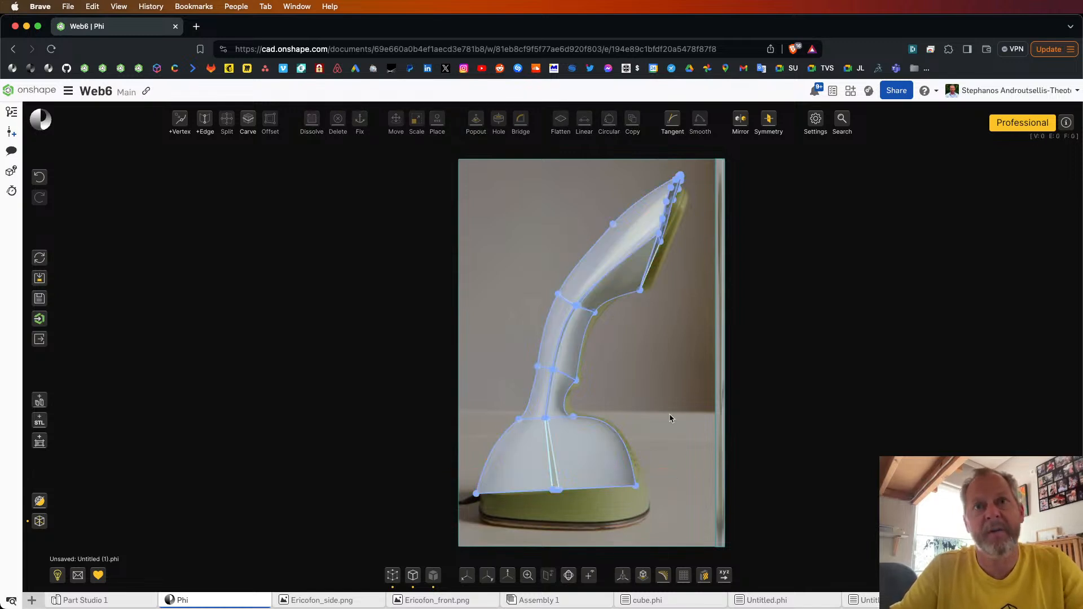
pyautogui.scroll(-5, 670, 414)
pyautogui.moveTo(674, 415); pyautogui.dragTo(679, 416, button='right')
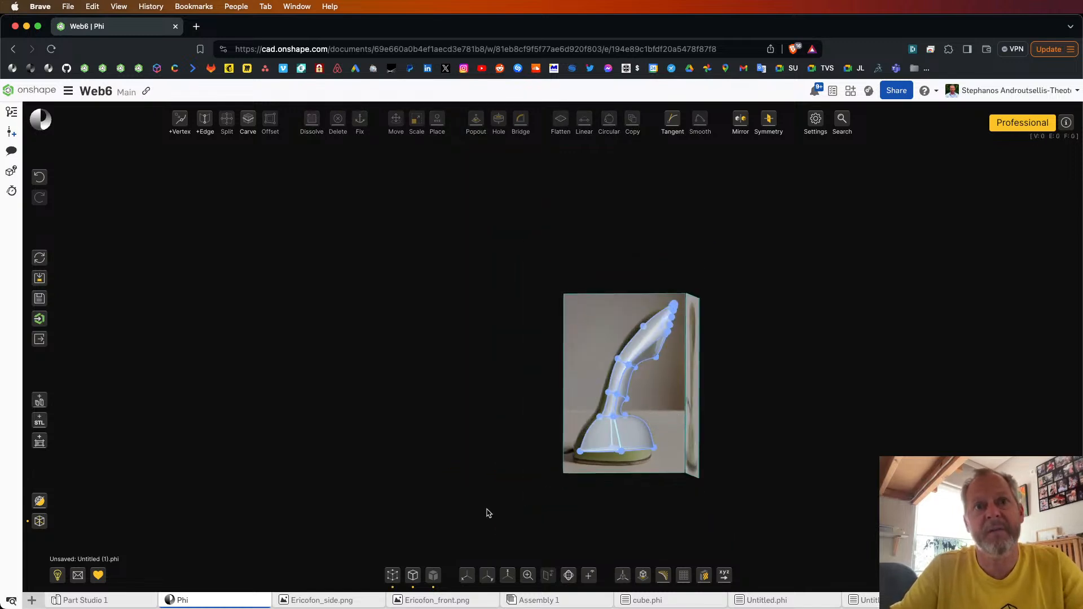
pyautogui.click(488, 576)
pyautogui.click(468, 577)
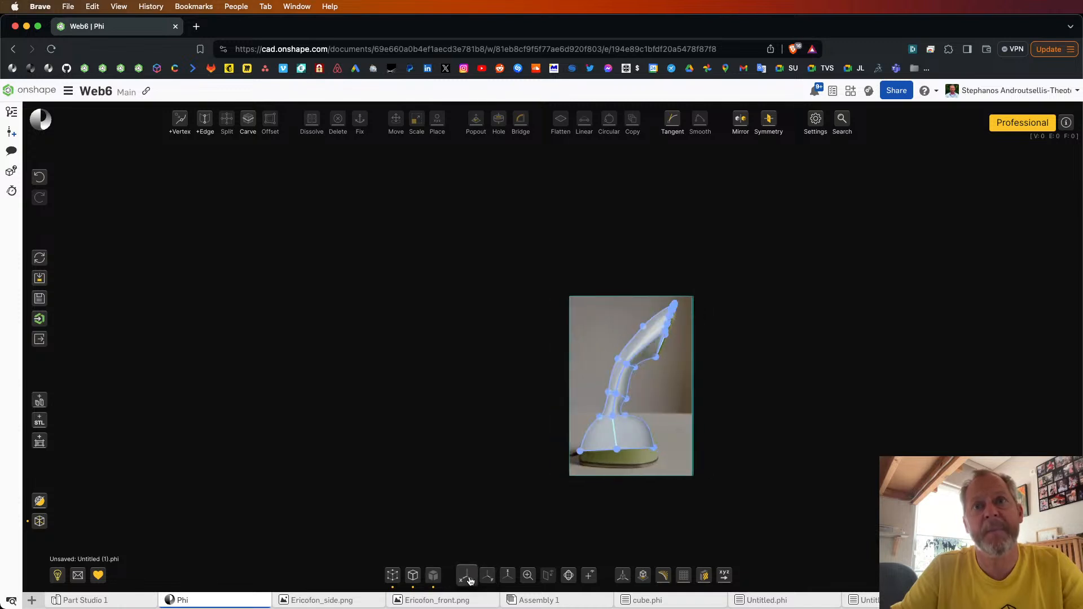
pyautogui.click(36, 521)
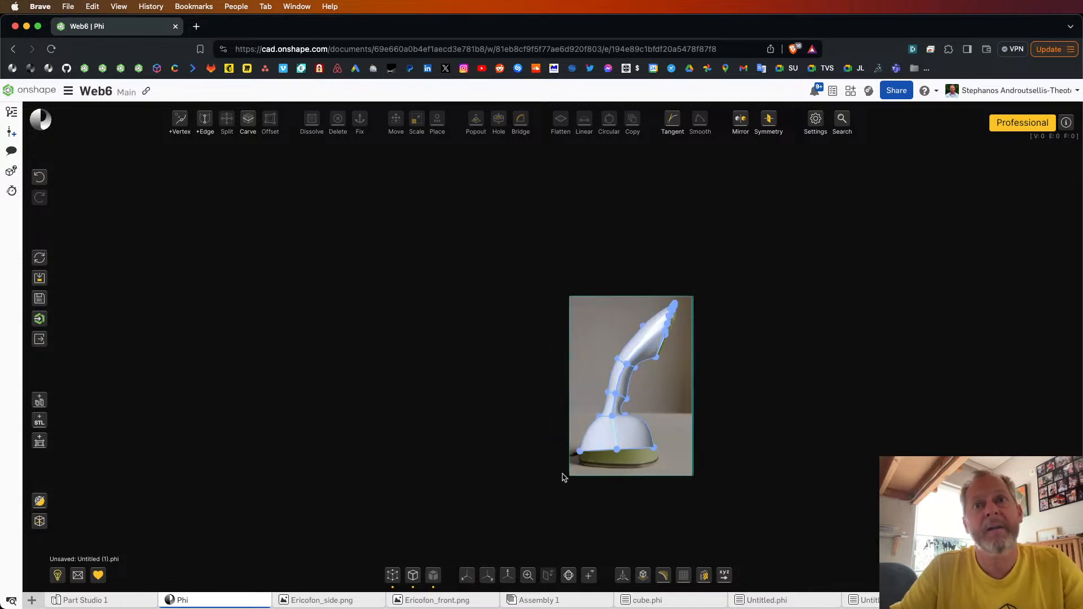
# Step: Extrude the base's bottom outward into a narrow lip and again down to the foot's lower edge, following the side photo
pyautogui.moveTo(563, 474); pyautogui.dragTo(703, 437)
pyautogui.press('e')
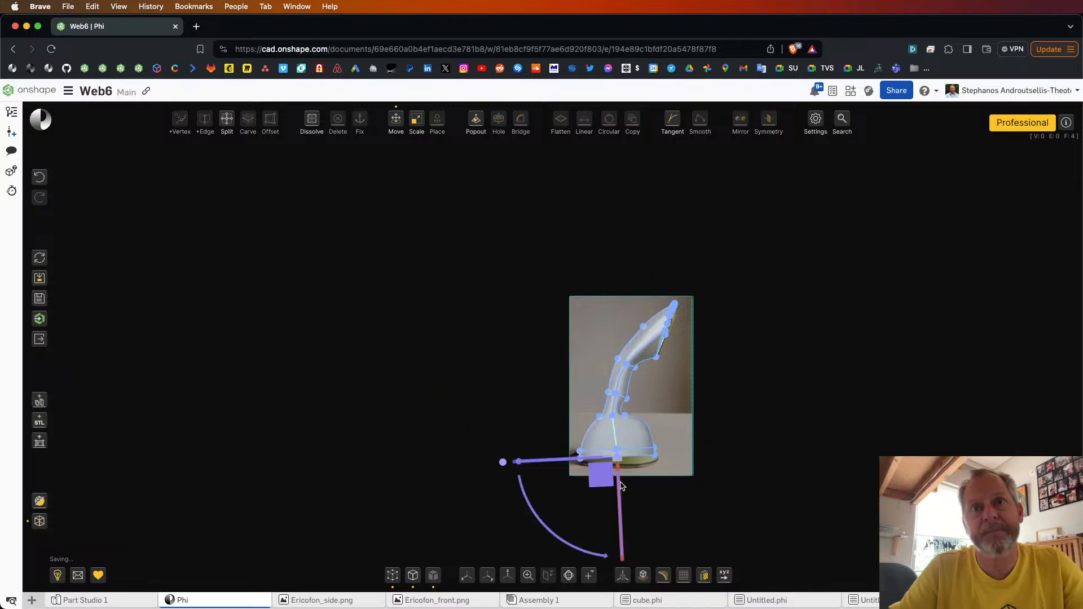
pyautogui.scroll(5, 622, 484)
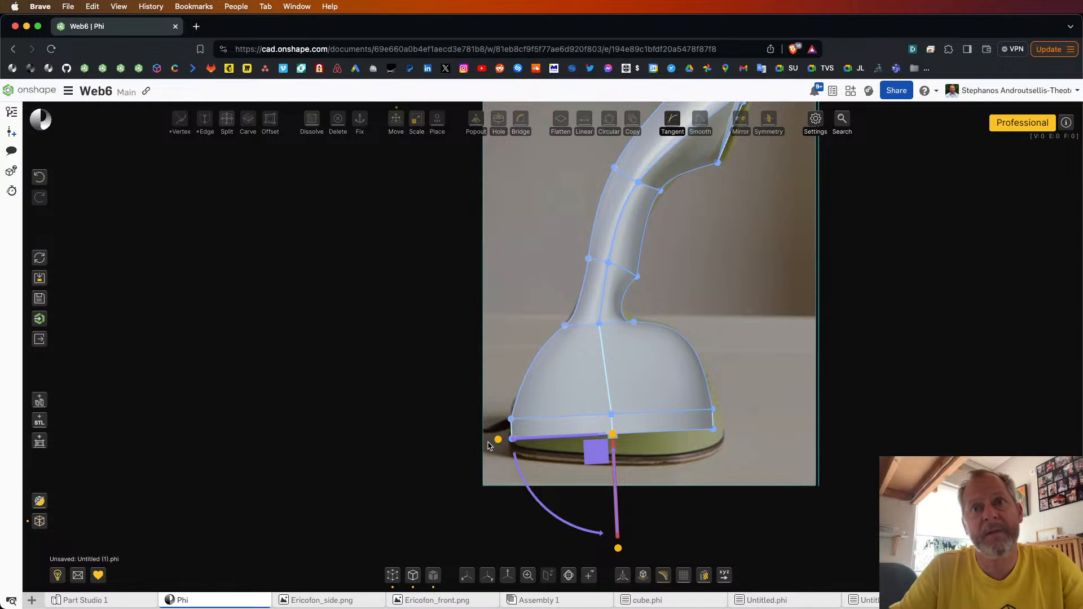
pyautogui.moveTo(605, 446); pyautogui.dragTo(602, 435)
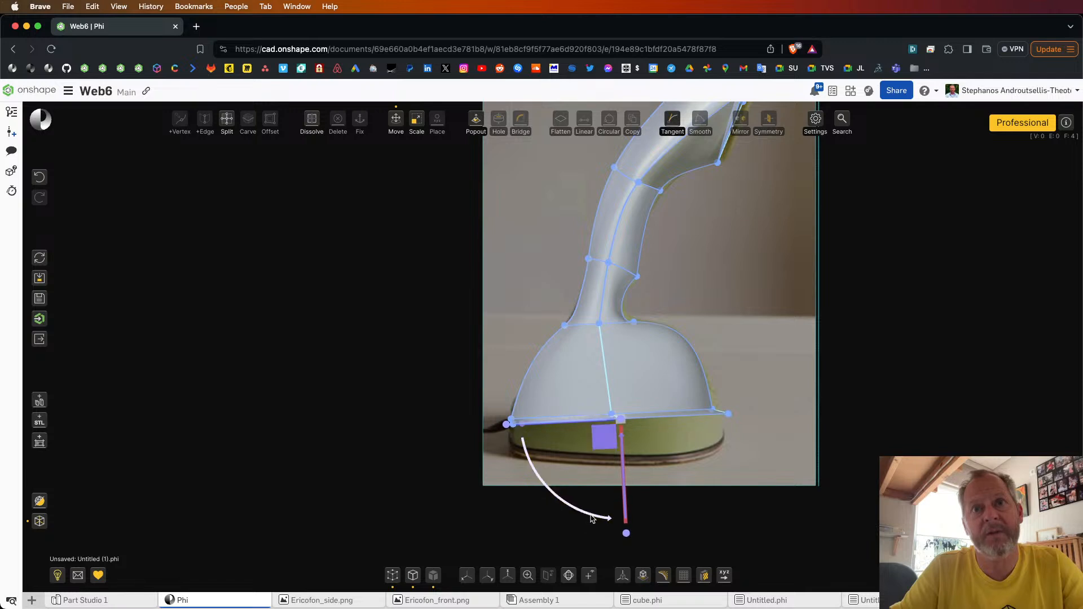
pyautogui.moveTo(592, 519); pyautogui.dragTo(588, 518)
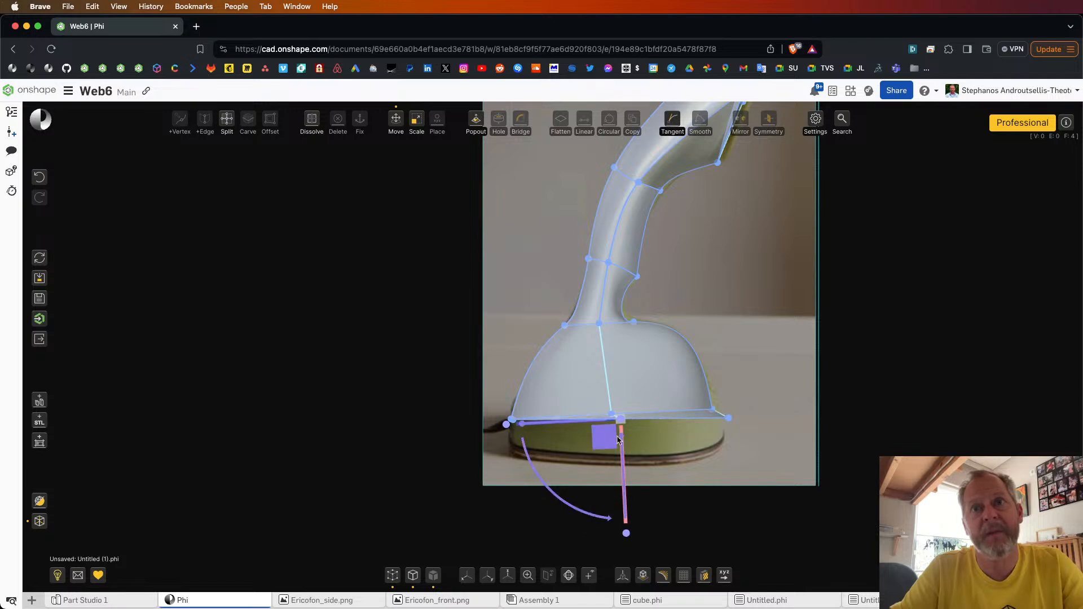
pyautogui.moveTo(603, 438); pyautogui.dragTo(602, 477)
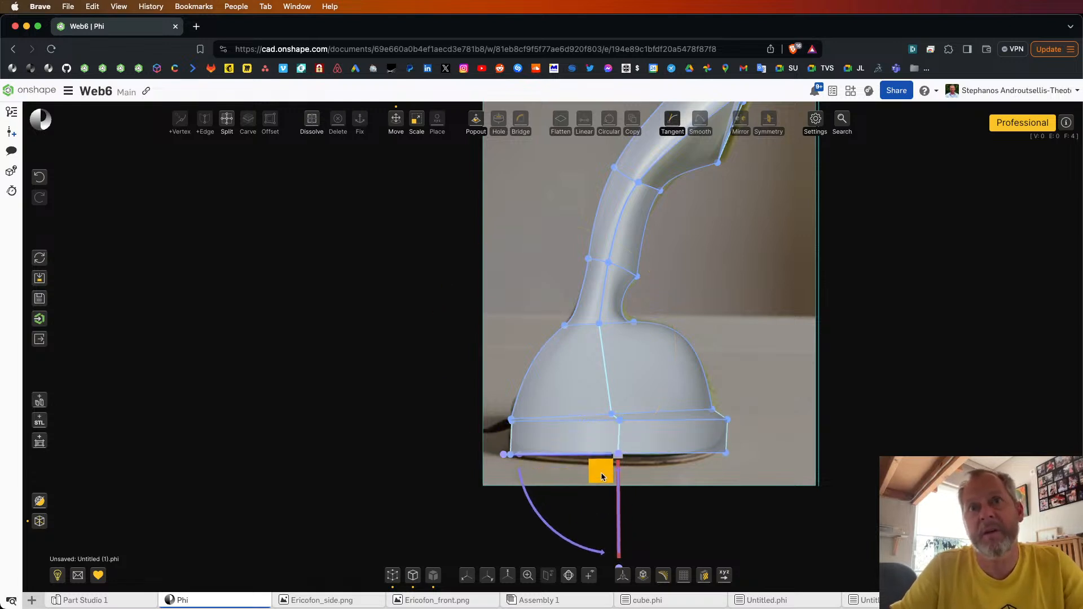
pyautogui.click(671, 500)
# Step: Fix the new foot band around the bottom of the base
pyautogui.moveTo(672, 501); pyautogui.dragTo(744, 449, button='right')
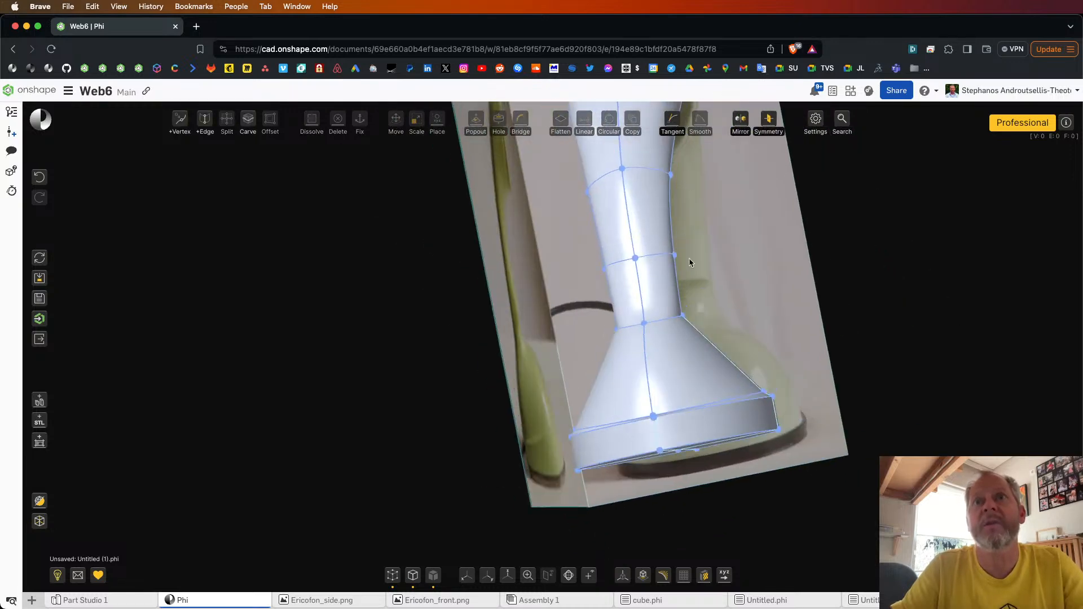
pyautogui.moveTo(571, 510); pyautogui.dragTo(841, 367)
pyautogui.click(869, 373)
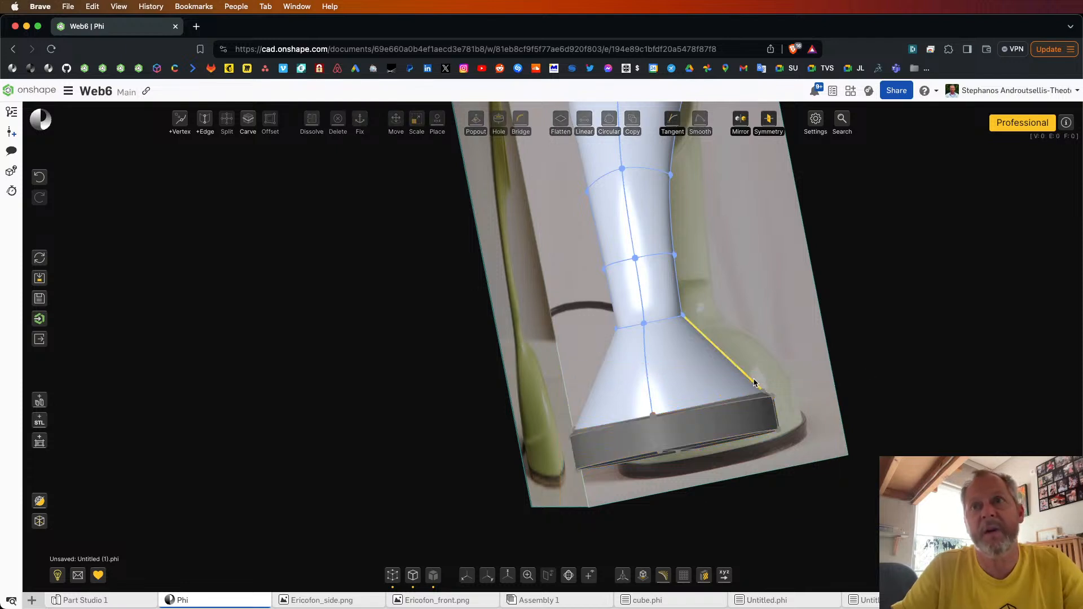
# Step: Smooth the edge chains along both sides of the head, neck and base, leaving out the head's front-opening edges
pyautogui.doubleClick(756, 383)
pyautogui.scroll(-10, 759, 382)
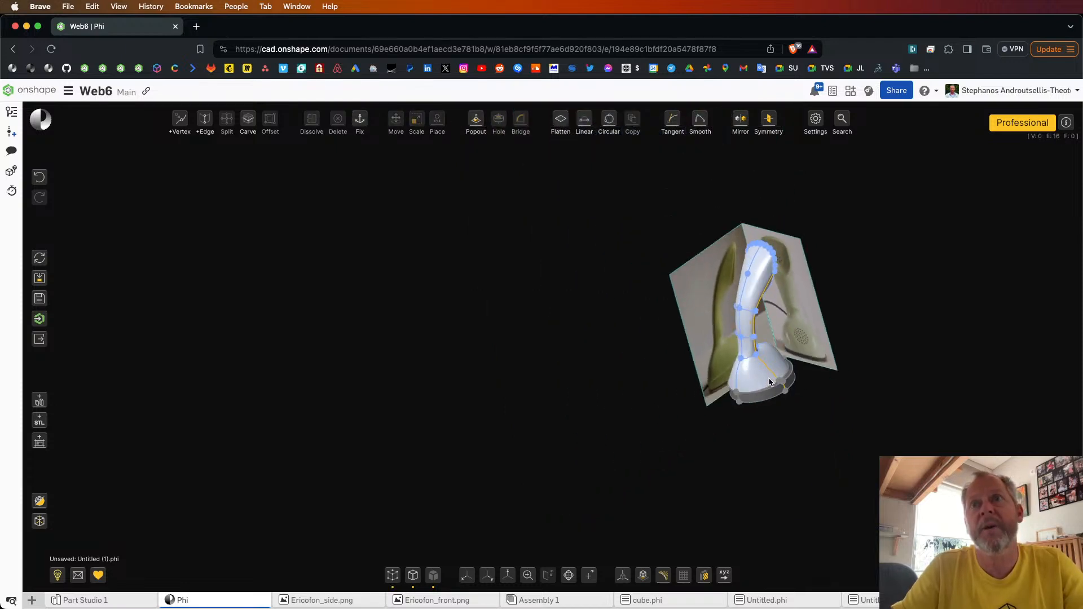
pyautogui.scroll(10, 790, 295)
pyautogui.moveTo(790, 295); pyautogui.dragTo(720, 296, button='right')
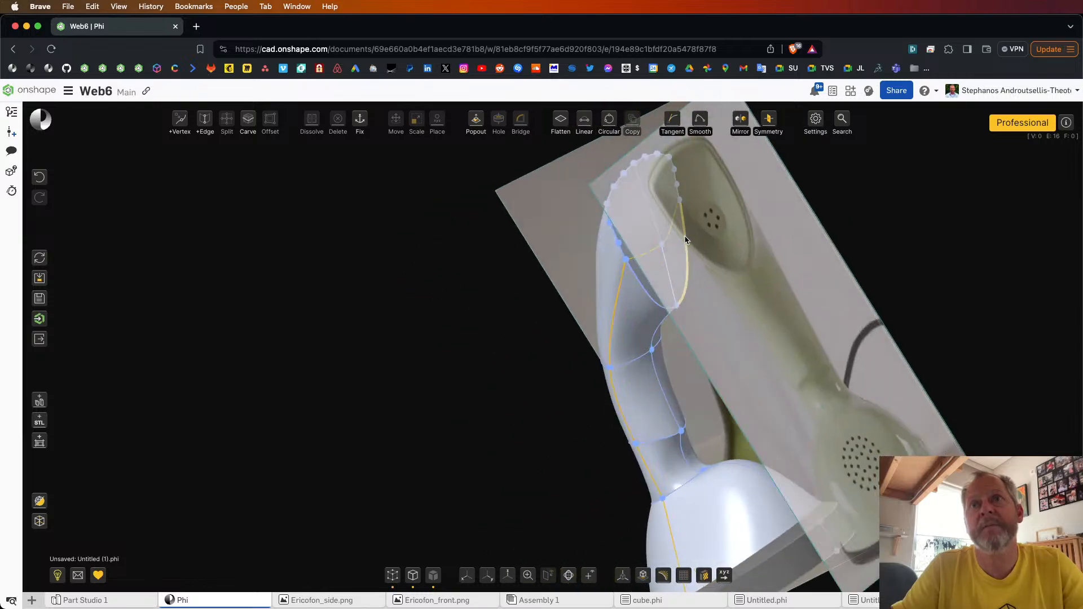
pyautogui.moveTo(776, 270); pyautogui.dragTo(885, 240, button='right')
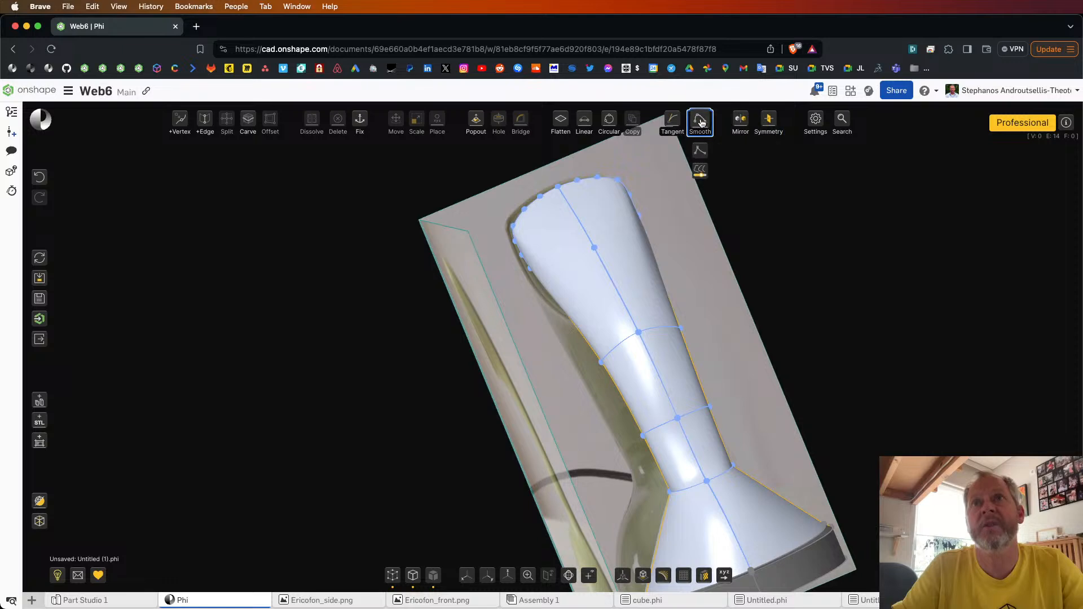
pyautogui.click(701, 121)
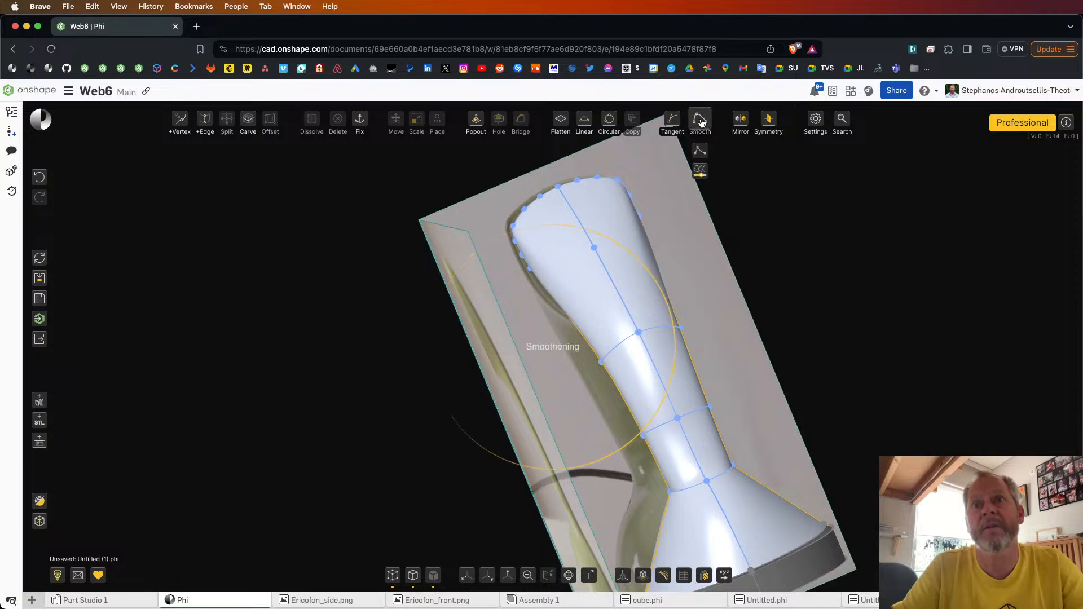
pyautogui.moveTo(691, 243); pyautogui.dragTo(617, 252, button='right')
pyautogui.scroll(-5, 614, 265)
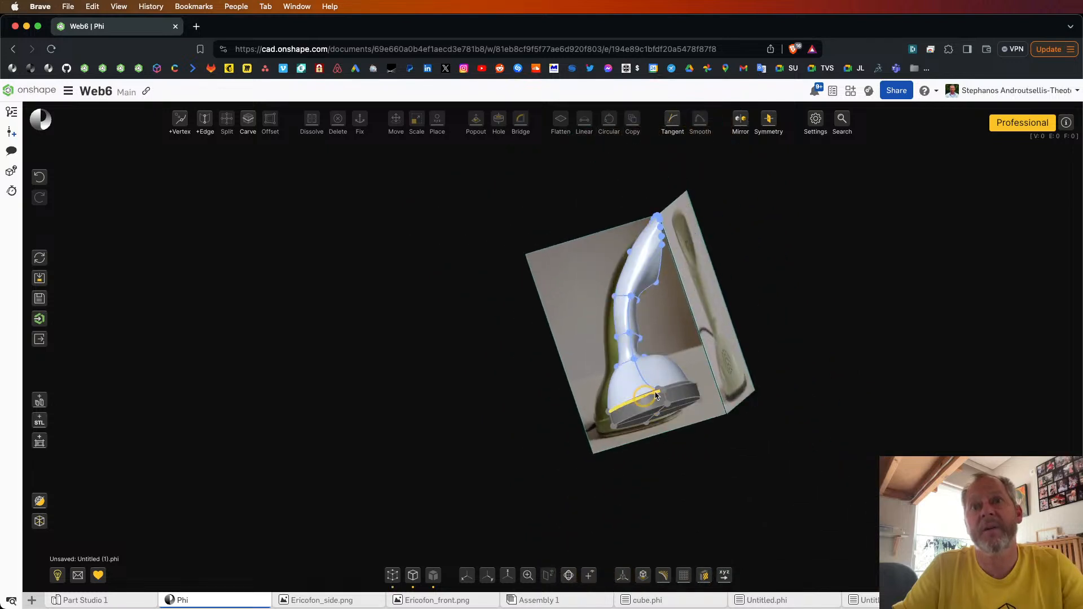
pyautogui.moveTo(668, 475); pyautogui.dragTo(677, 434, button='right')
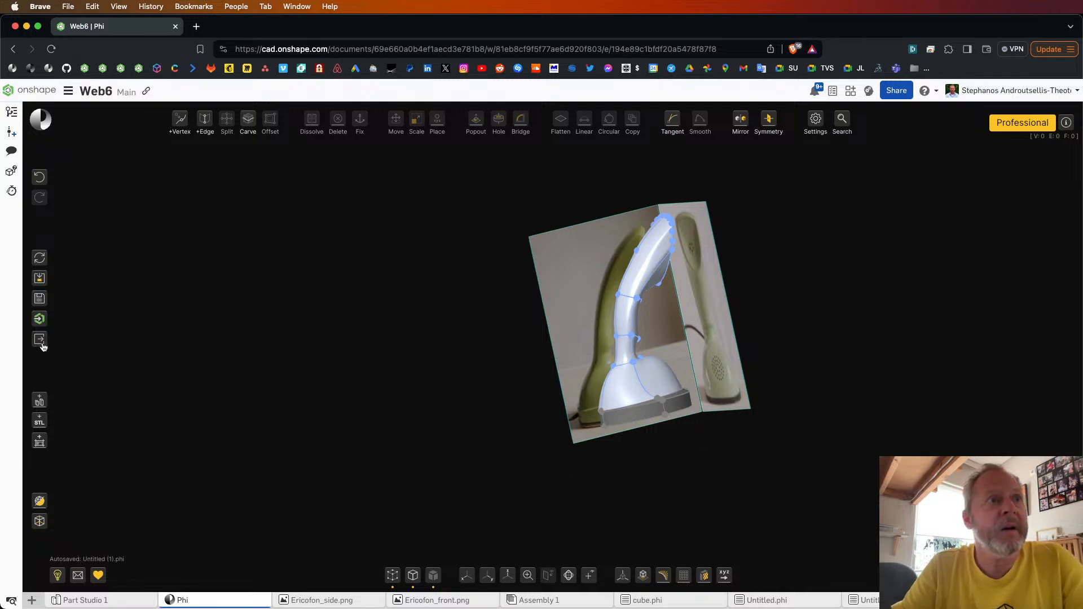
# Step: Send the model to Onshape under the name fone
pyautogui.click(39, 319)
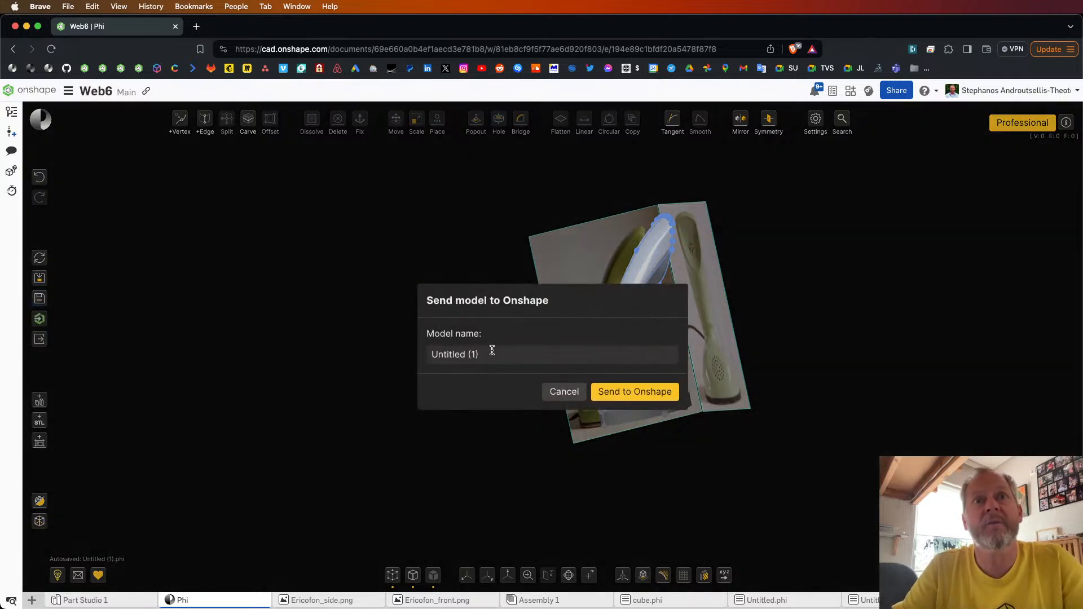
pyautogui.moveTo(492, 351); pyautogui.dragTo(405, 340)
pyautogui.write('fone')
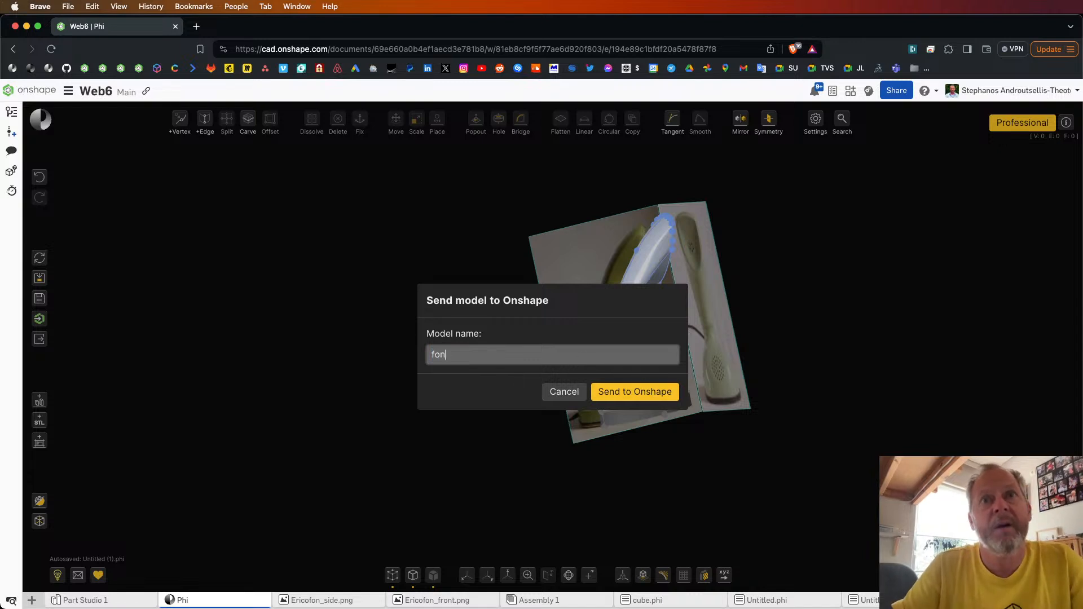
pyautogui.click(632, 401)
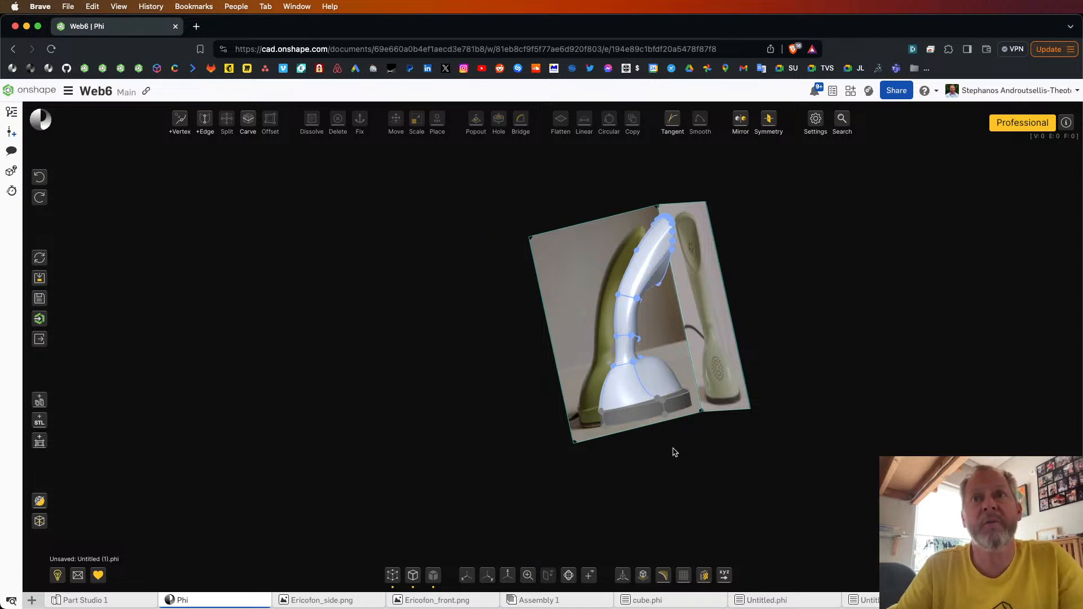
# Step: Hide the model's vertices and edges so only its smooth faces are displayed
pyautogui.click(393, 576)
pyautogui.click(414, 576)
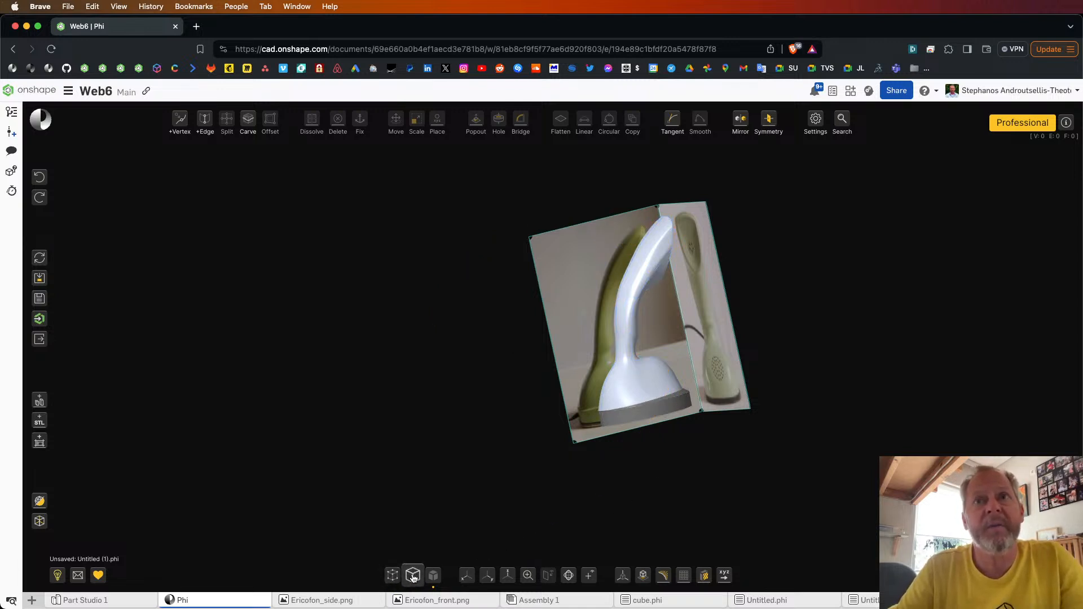
# Step: Show the model's edges again and inspect the imported phone in the fon part studio
pyautogui.moveTo(662, 478); pyautogui.dragTo(632, 483, button='right')
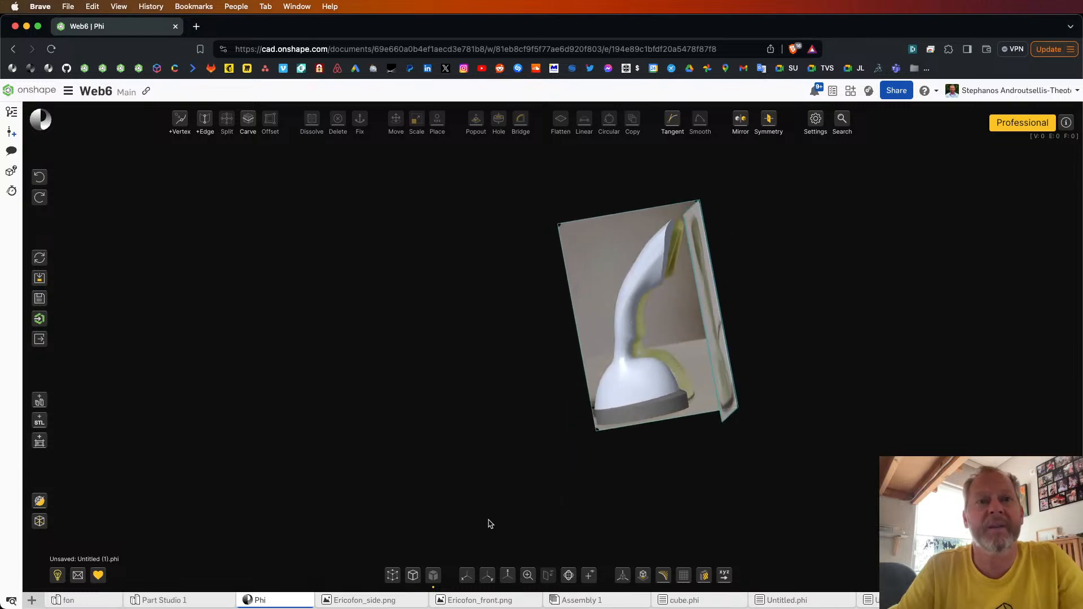
pyautogui.click(413, 576)
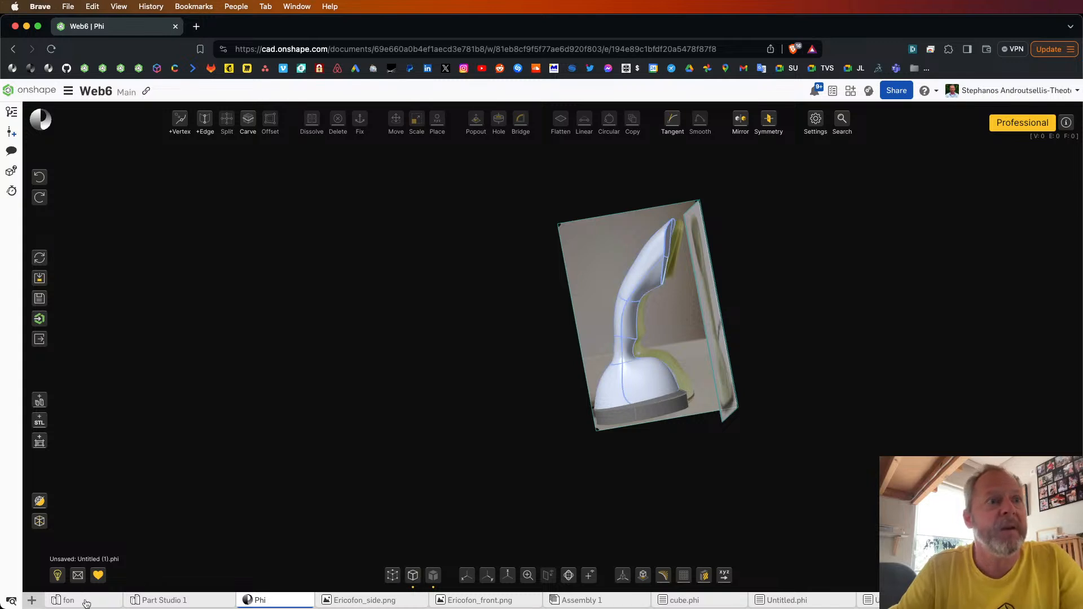
pyautogui.click(68, 601)
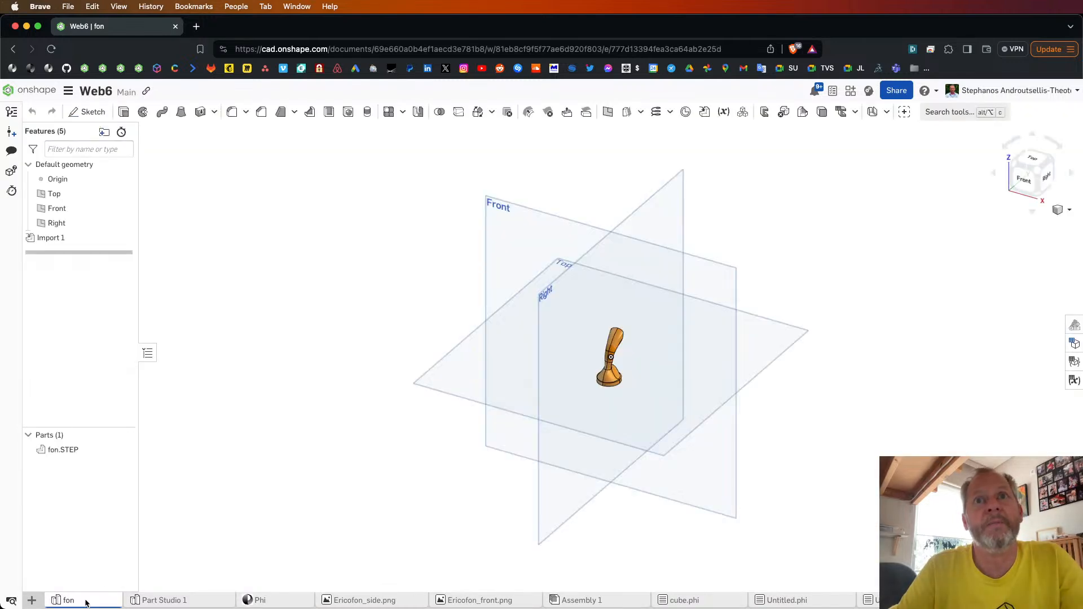
pyautogui.scroll(2, 599, 363)
pyautogui.moveTo(598, 358)
pyautogui.mouseDown(button='right')
pyautogui.moveTo(564, 342)
pyautogui.moveTo(538, 351)
pyautogui.moveTo(598, 342)
pyautogui.mouseUp(button='right')
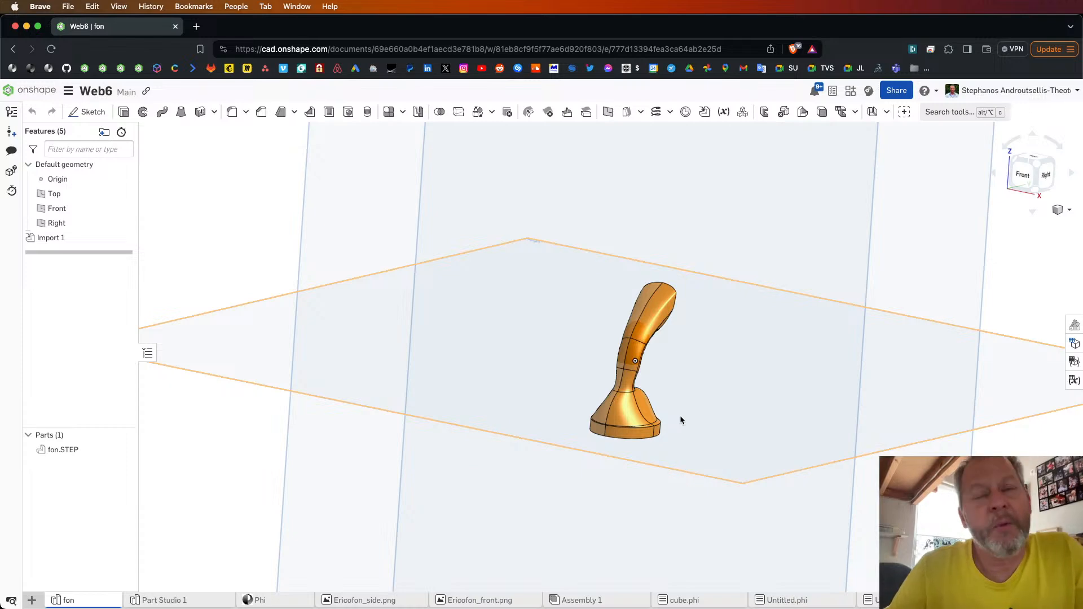
# Step: Return to the Phi model and examine the phone's head, neck, base and foot against the reference images from several angles
pyautogui.click(275, 602)
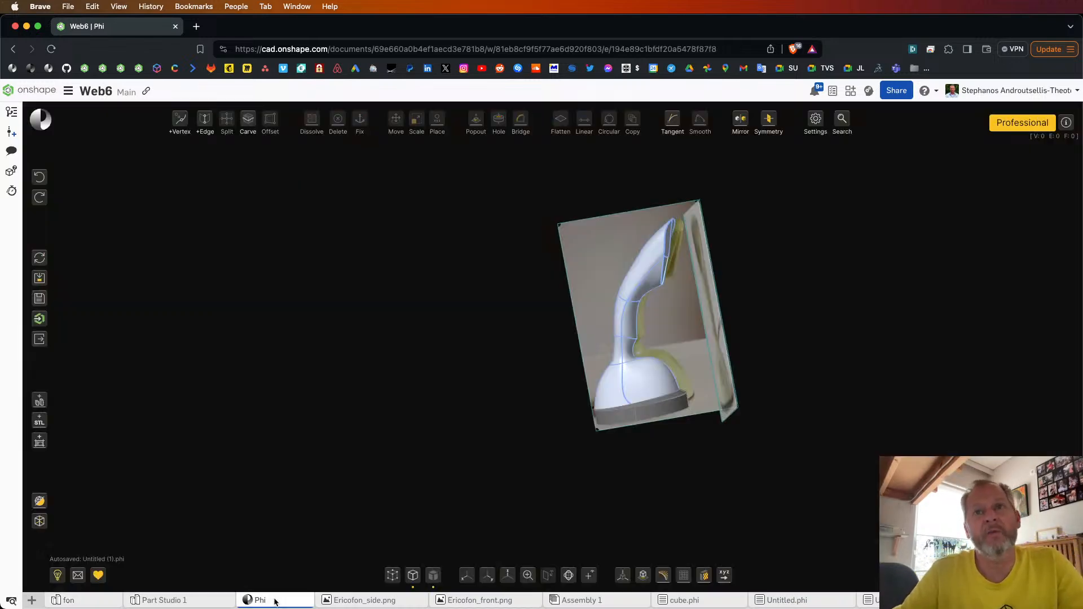
pyautogui.scroll(5, 713, 371)
pyautogui.scroll(-5, 711, 372)
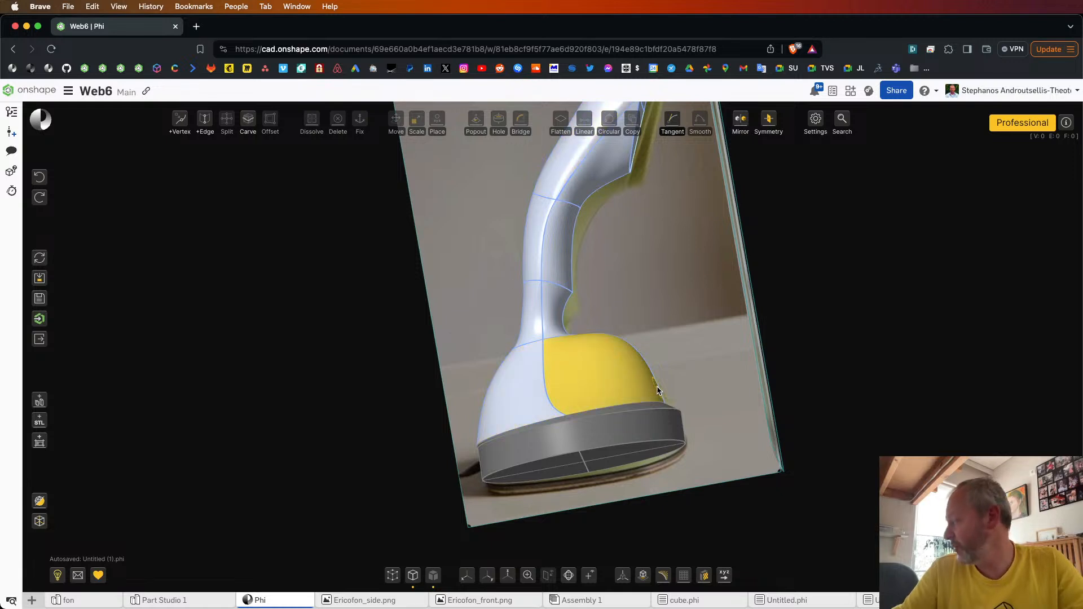
pyautogui.scroll(-2, 658, 388)
pyautogui.moveTo(658, 388); pyautogui.dragTo(666, 395, button='right')
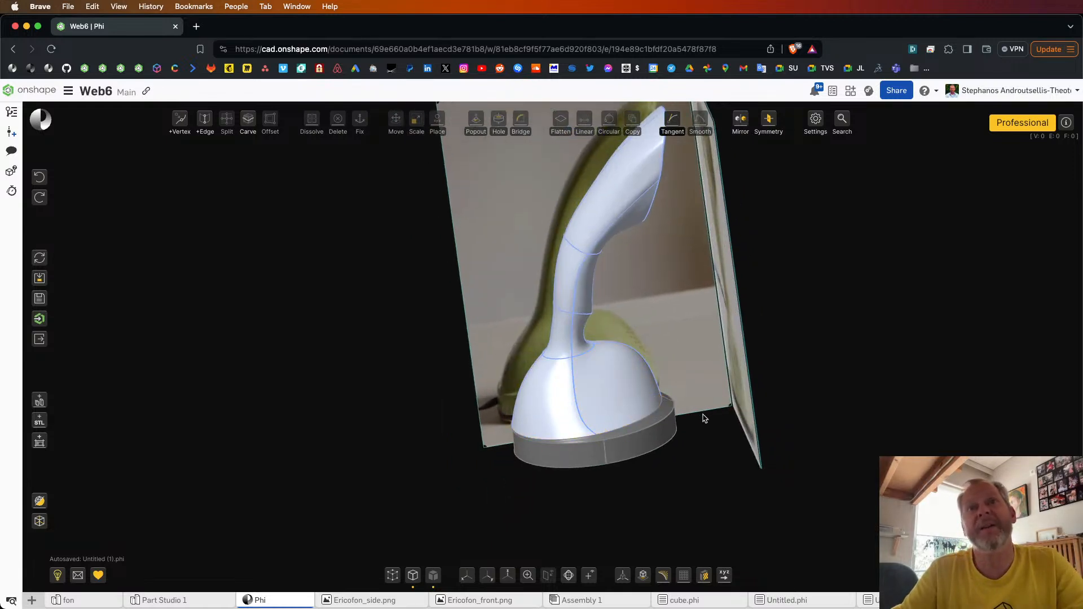
pyautogui.scroll(-5, 715, 490)
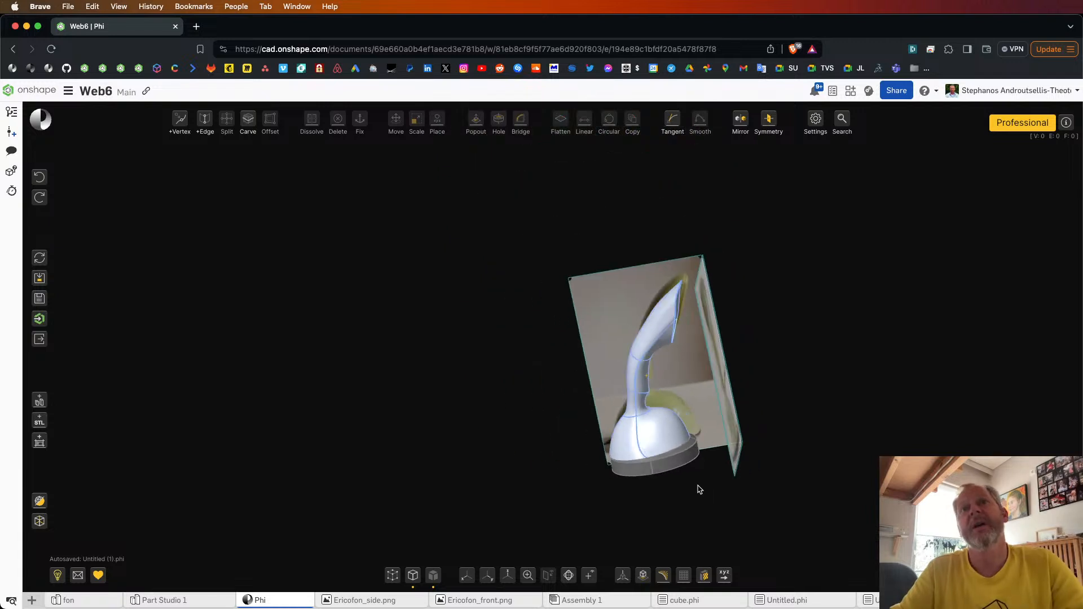
pyautogui.moveTo(699, 489); pyautogui.dragTo(695, 491, button='right')
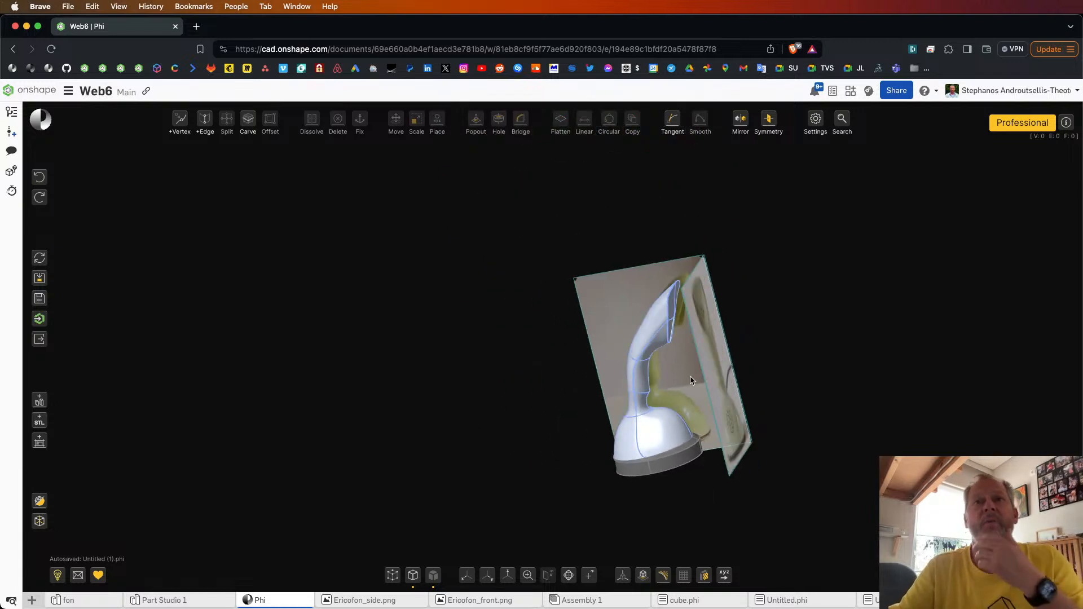
pyautogui.moveTo(692, 381); pyautogui.dragTo(759, 363, button='right')
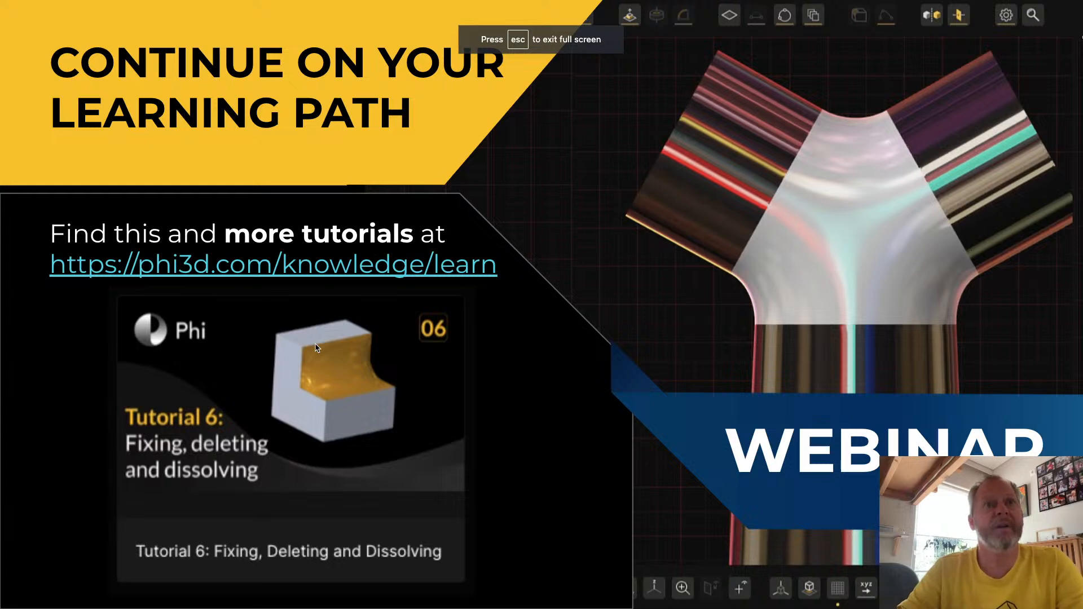
pyautogui.press('Right')
pyautogui.press('Right')
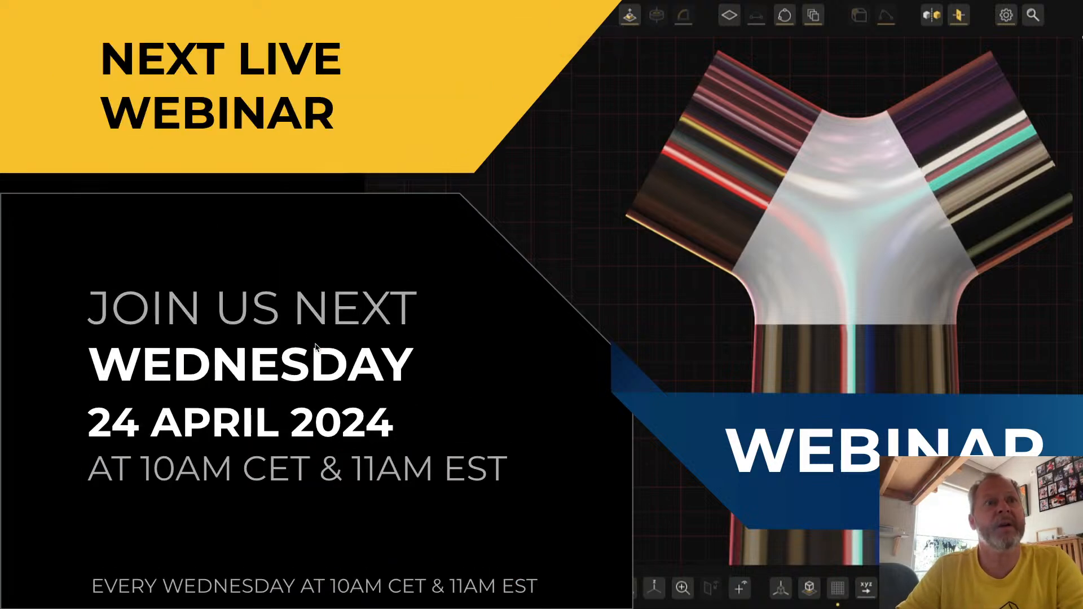
pyautogui.press('Left')
pyautogui.press('Left')
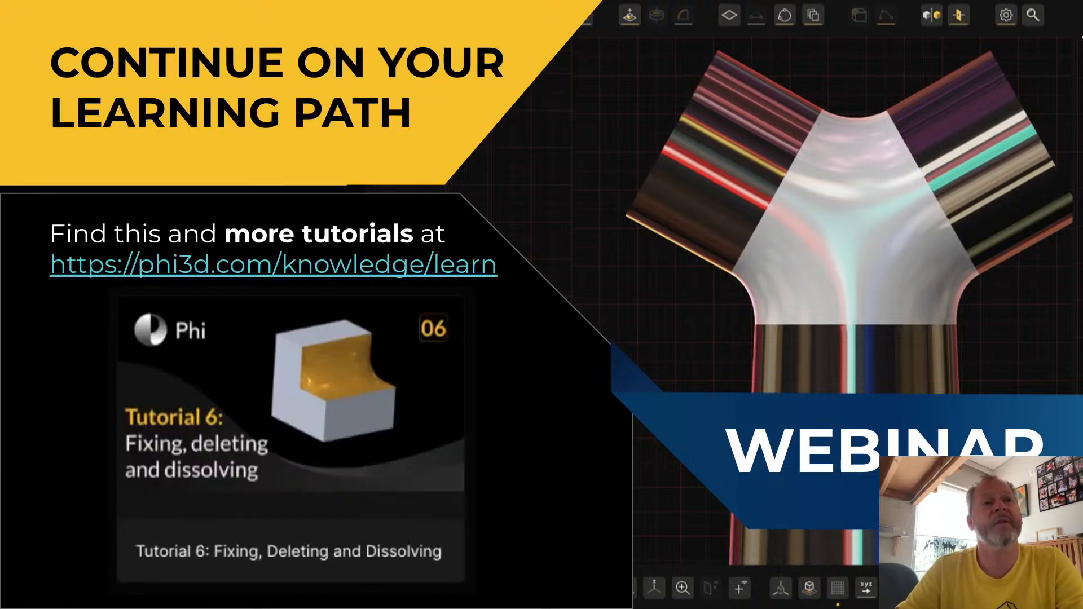
pyautogui.press('Left')
pyautogui.press('Left')
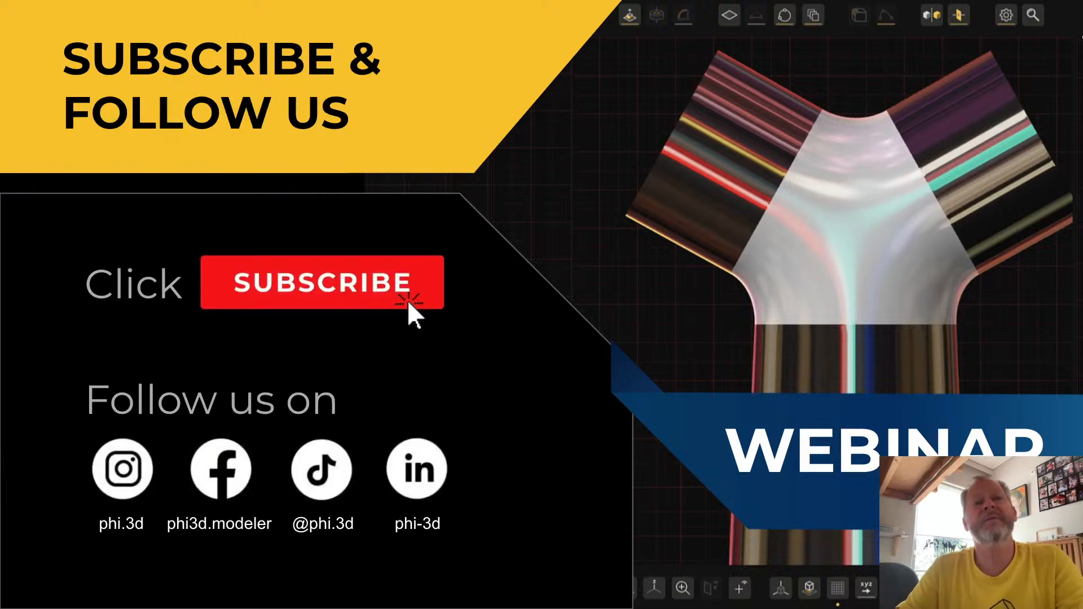